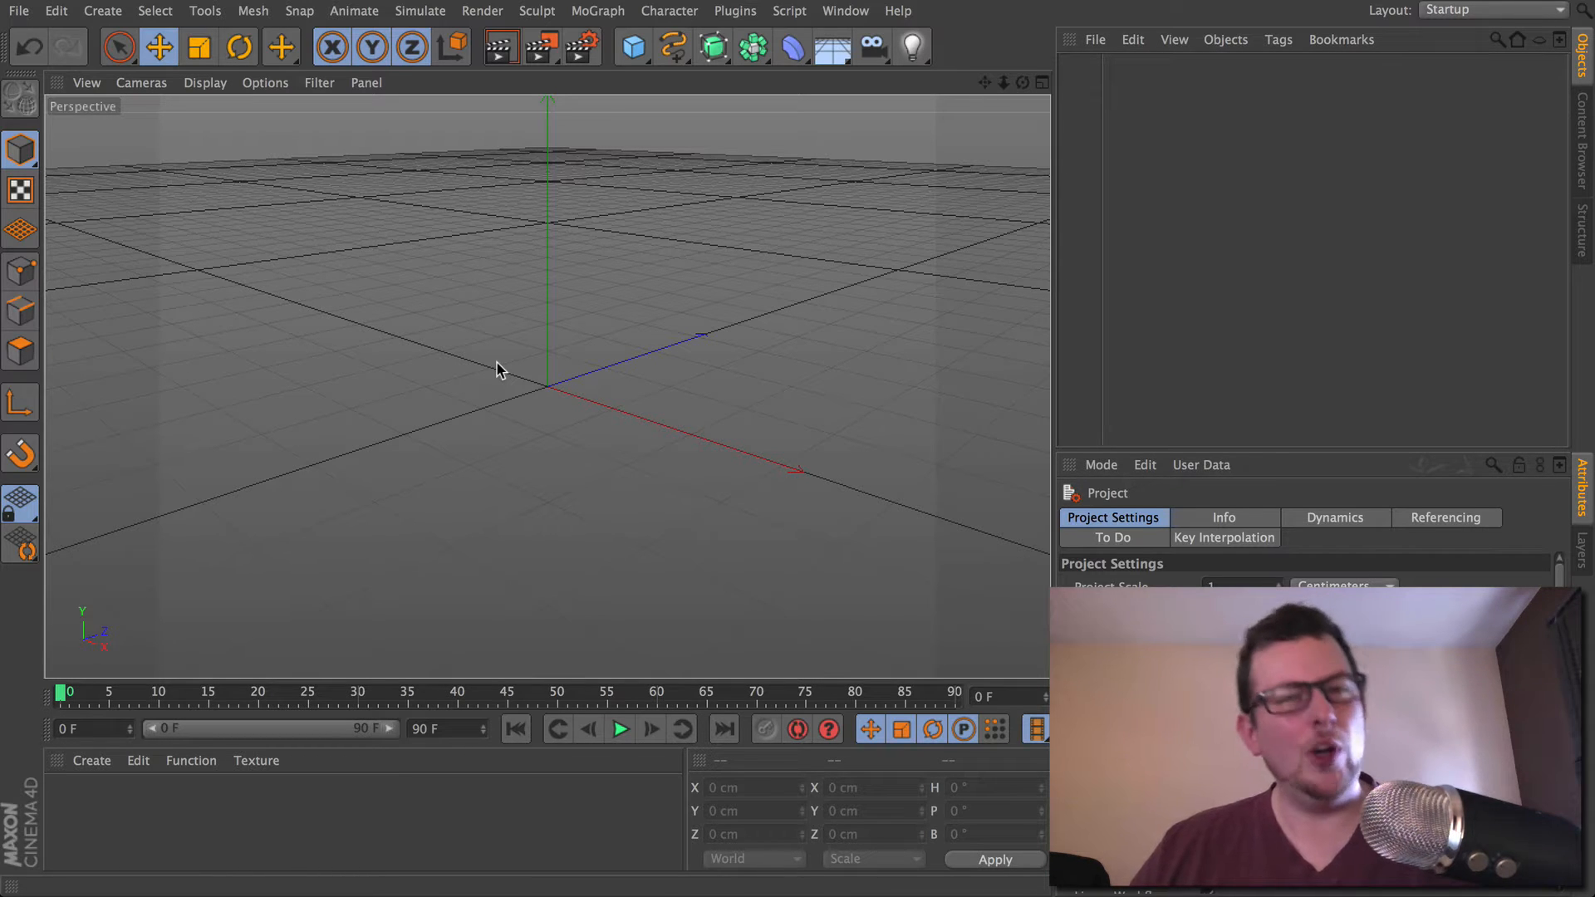
# - Turn off the background gradient display in the perspective viewport
pyautogui.click(320, 83)
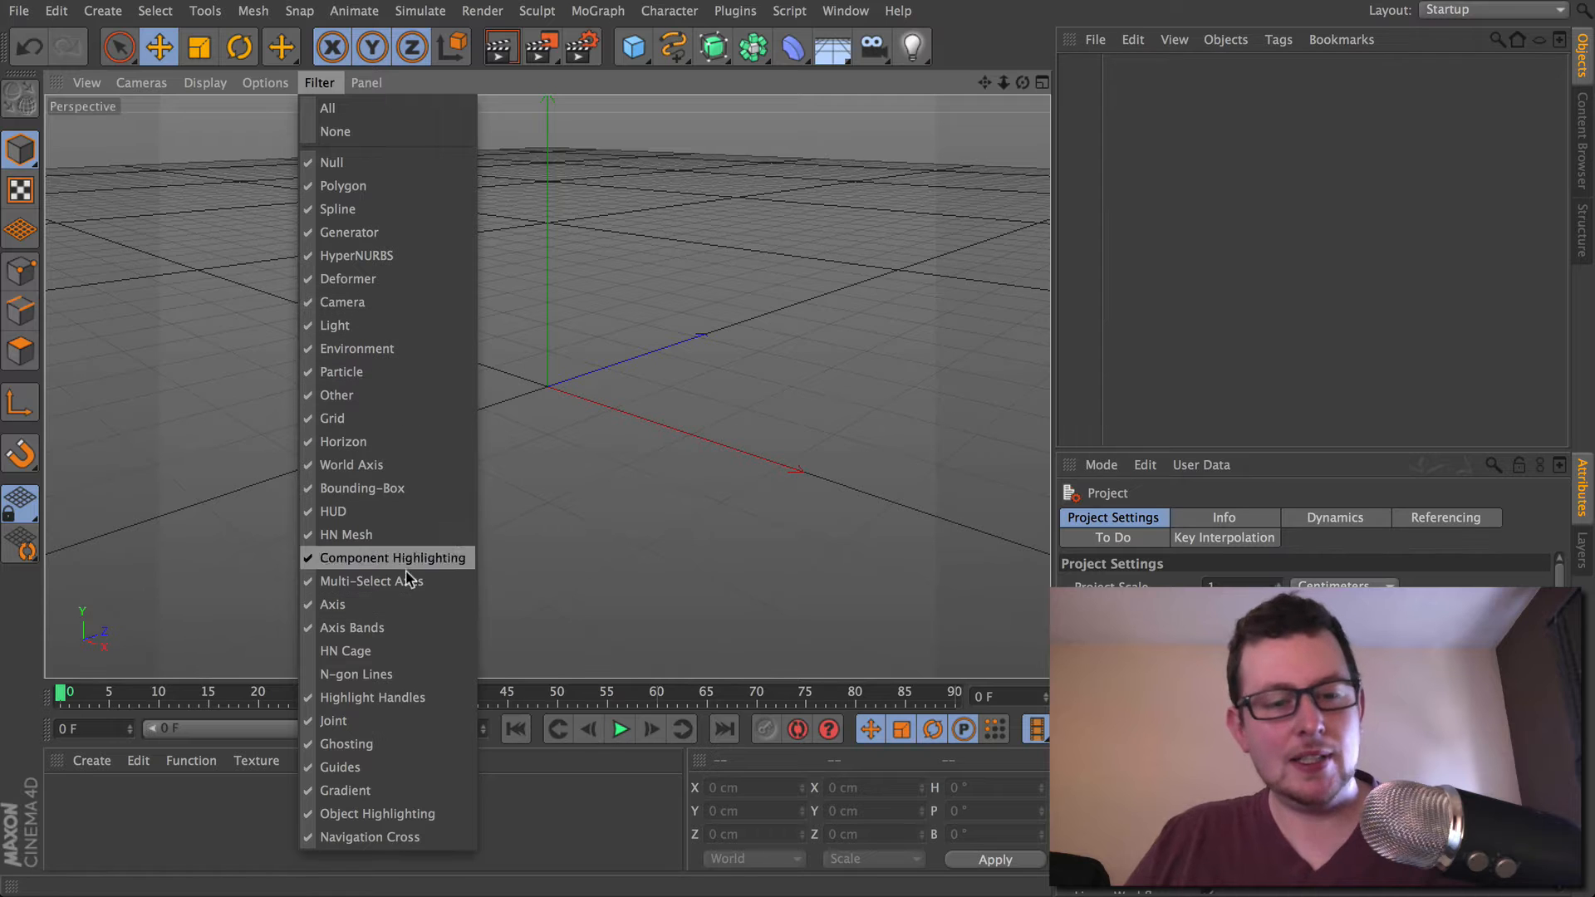
pyautogui.click(372, 789)
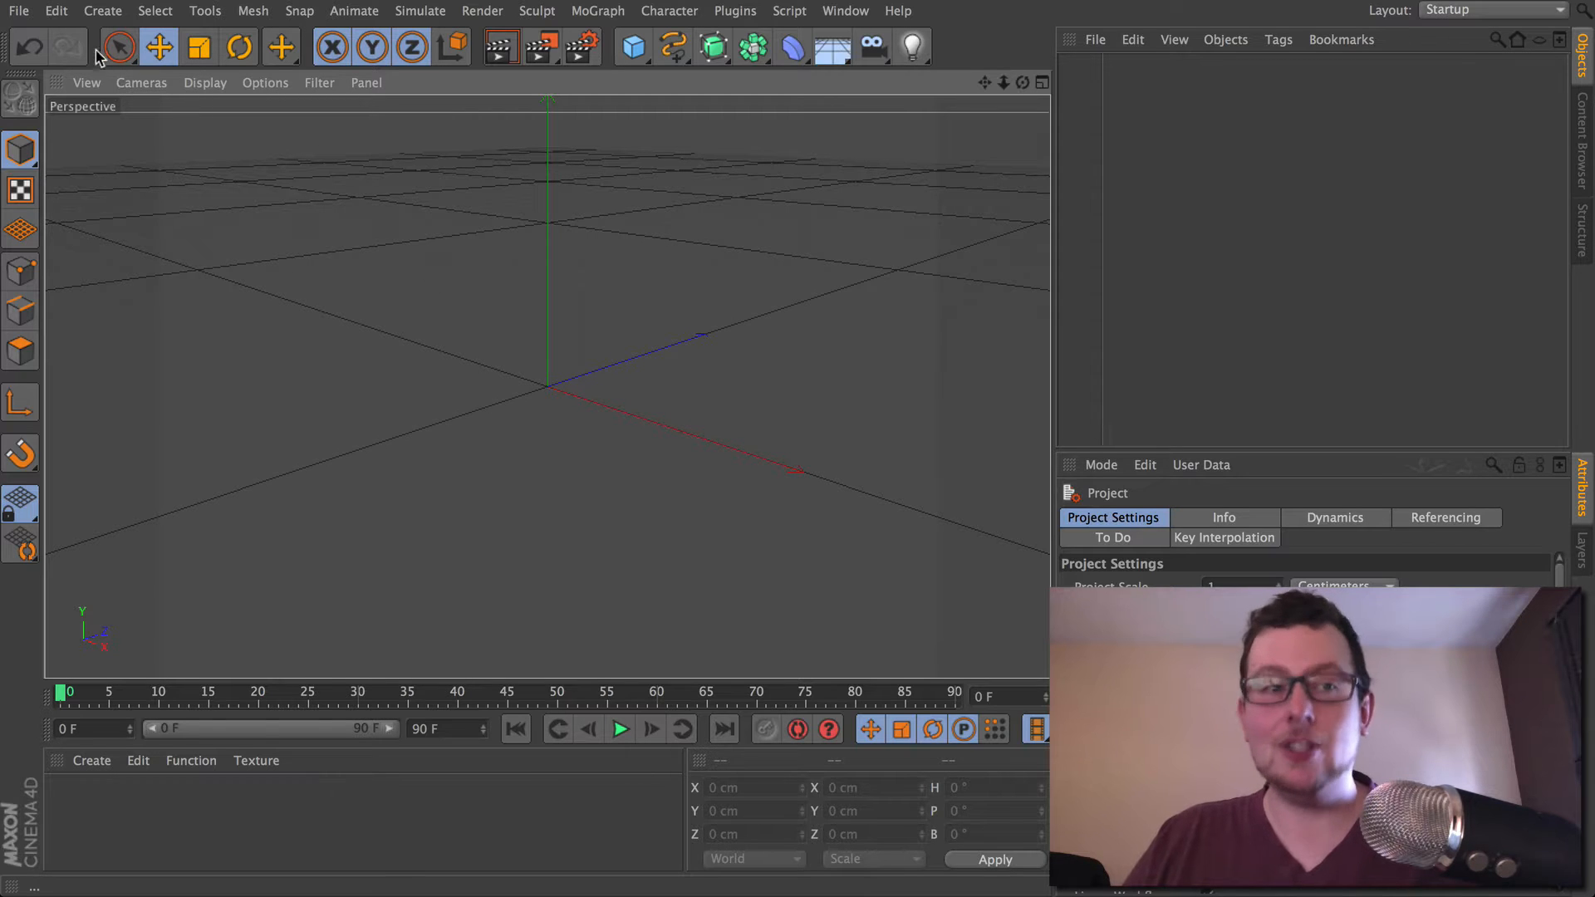
# - Open the Editor Colors settings under Scheme Colors in the program preferences
pyautogui.click(58, 12)
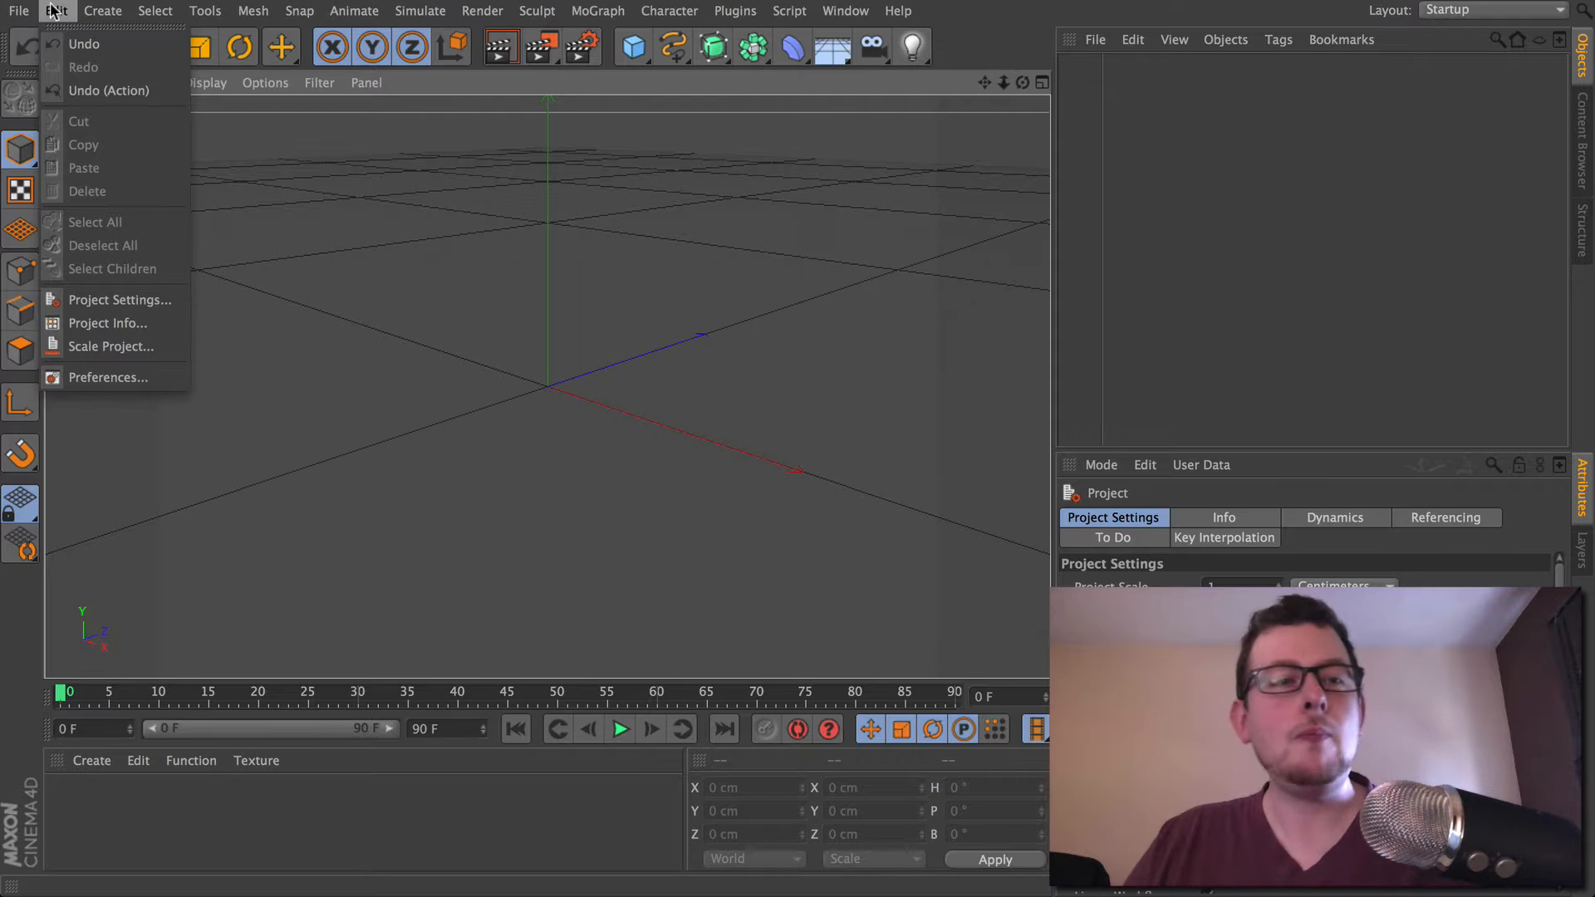
pyautogui.click(114, 378)
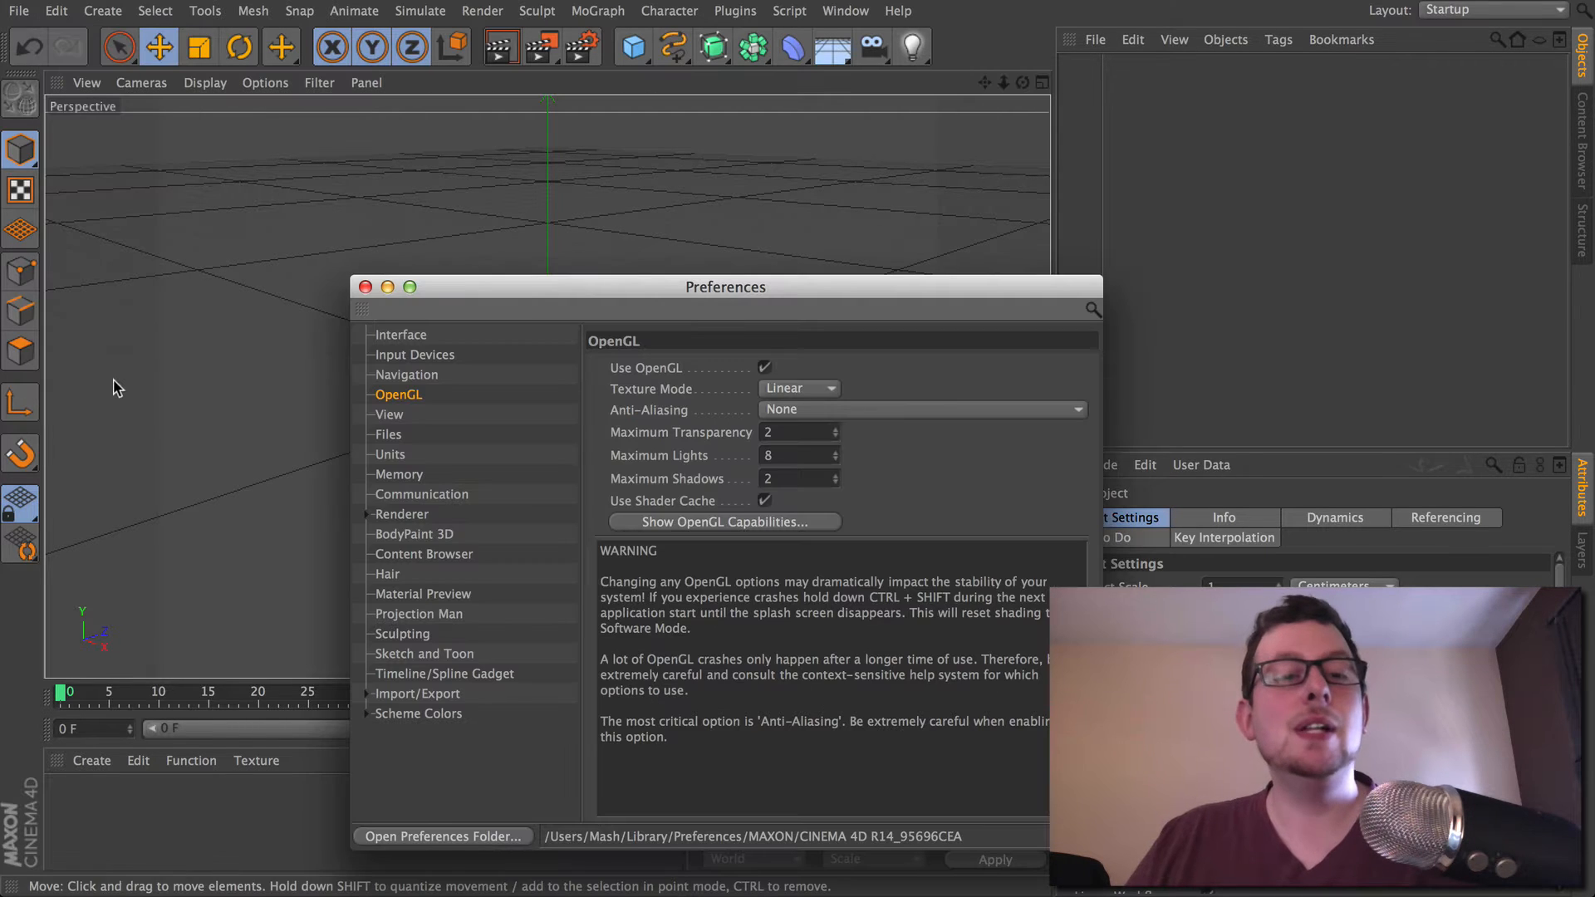
pyautogui.moveTo(626, 299); pyautogui.dragTo(513, 137)
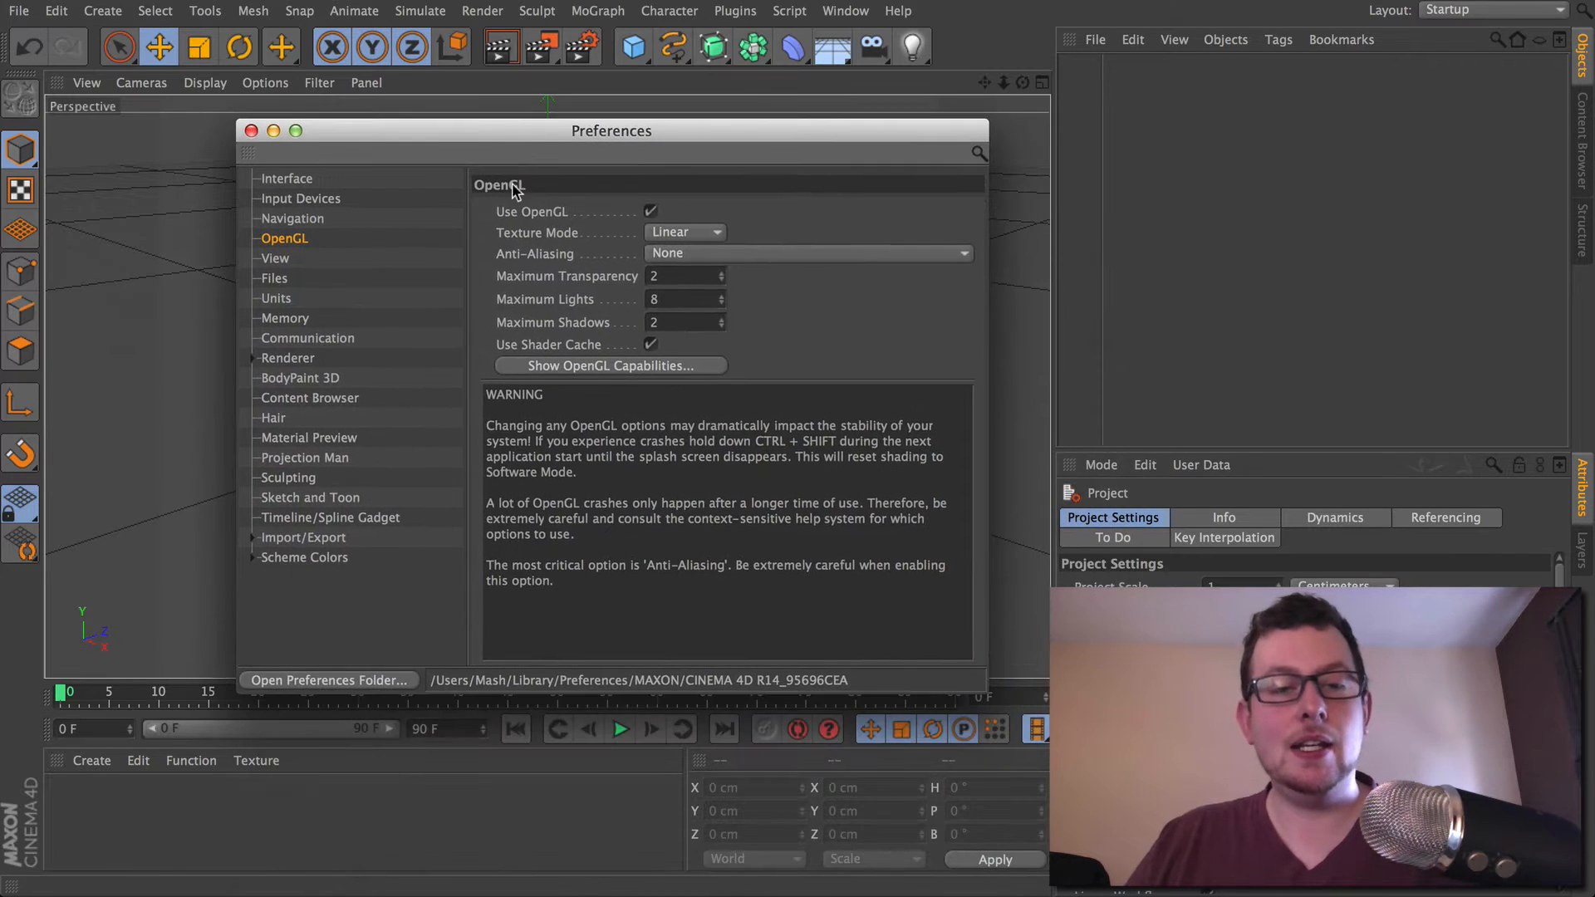
pyautogui.click(278, 558)
pyautogui.click(251, 557)
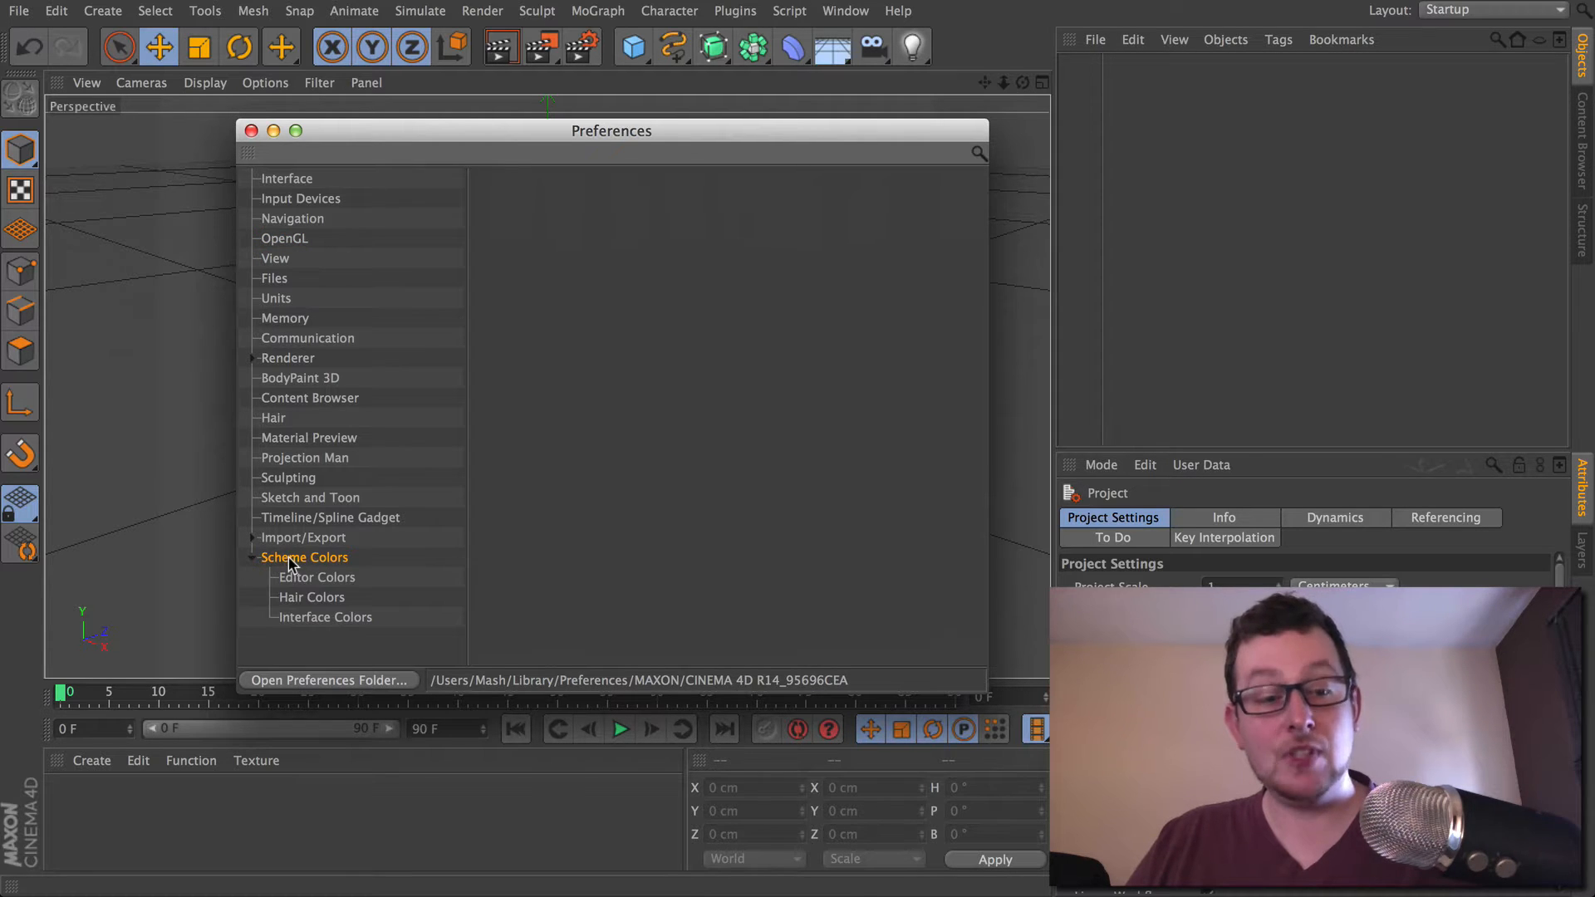
pyautogui.click(322, 581)
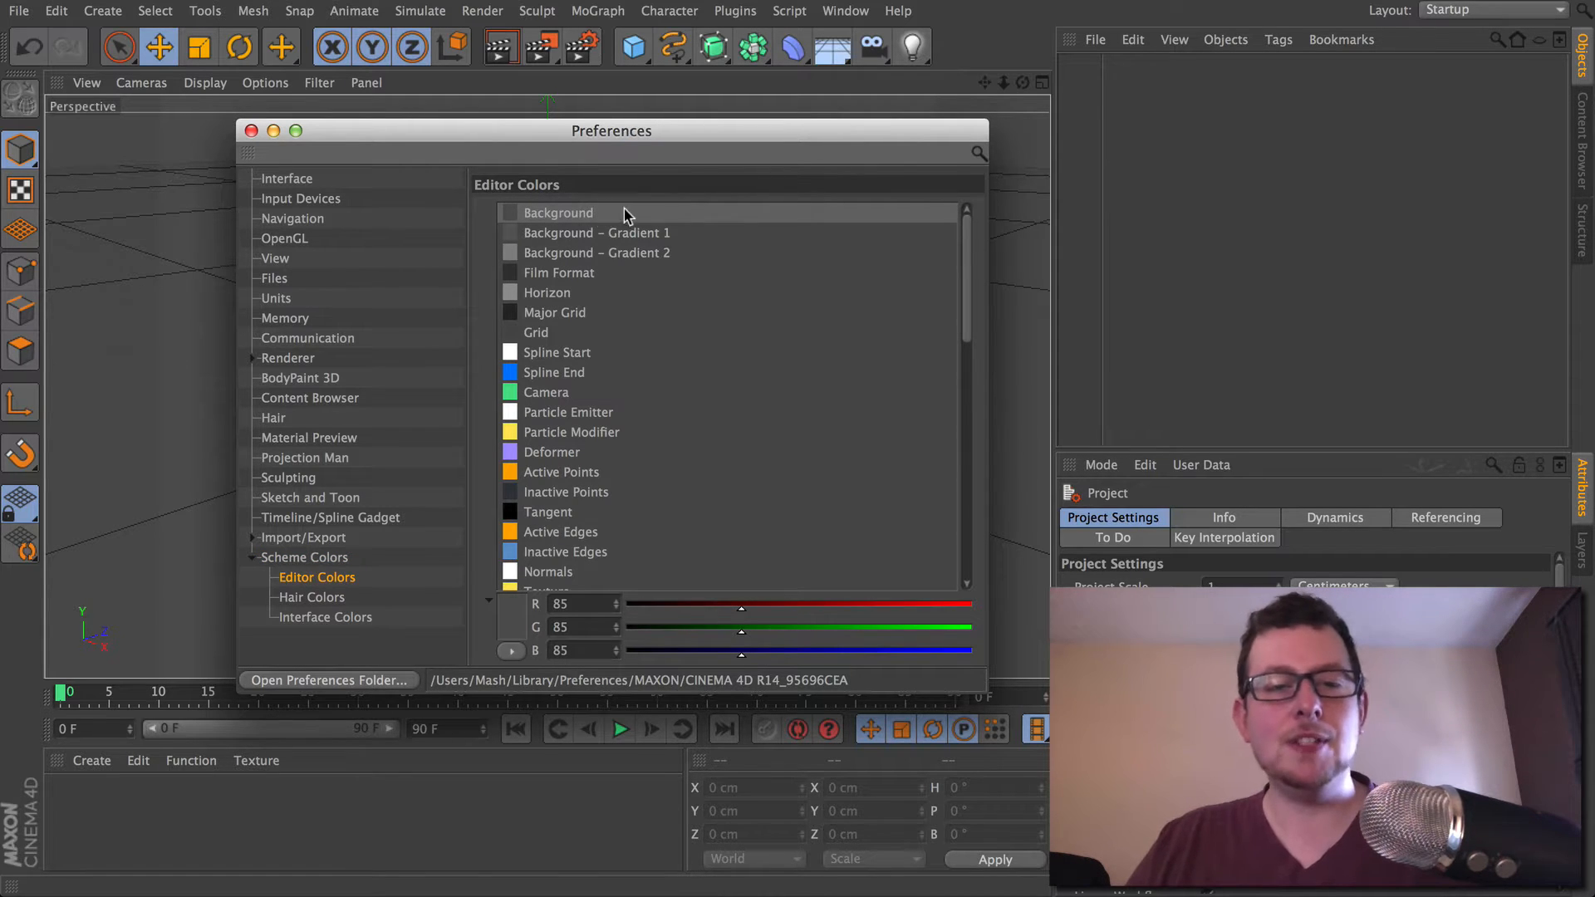
# - Set the editor's Background color to RGB 110, 110, 110 and close the preferences
pyautogui.moveTo(525, 130); pyautogui.dragTo(594, 126)
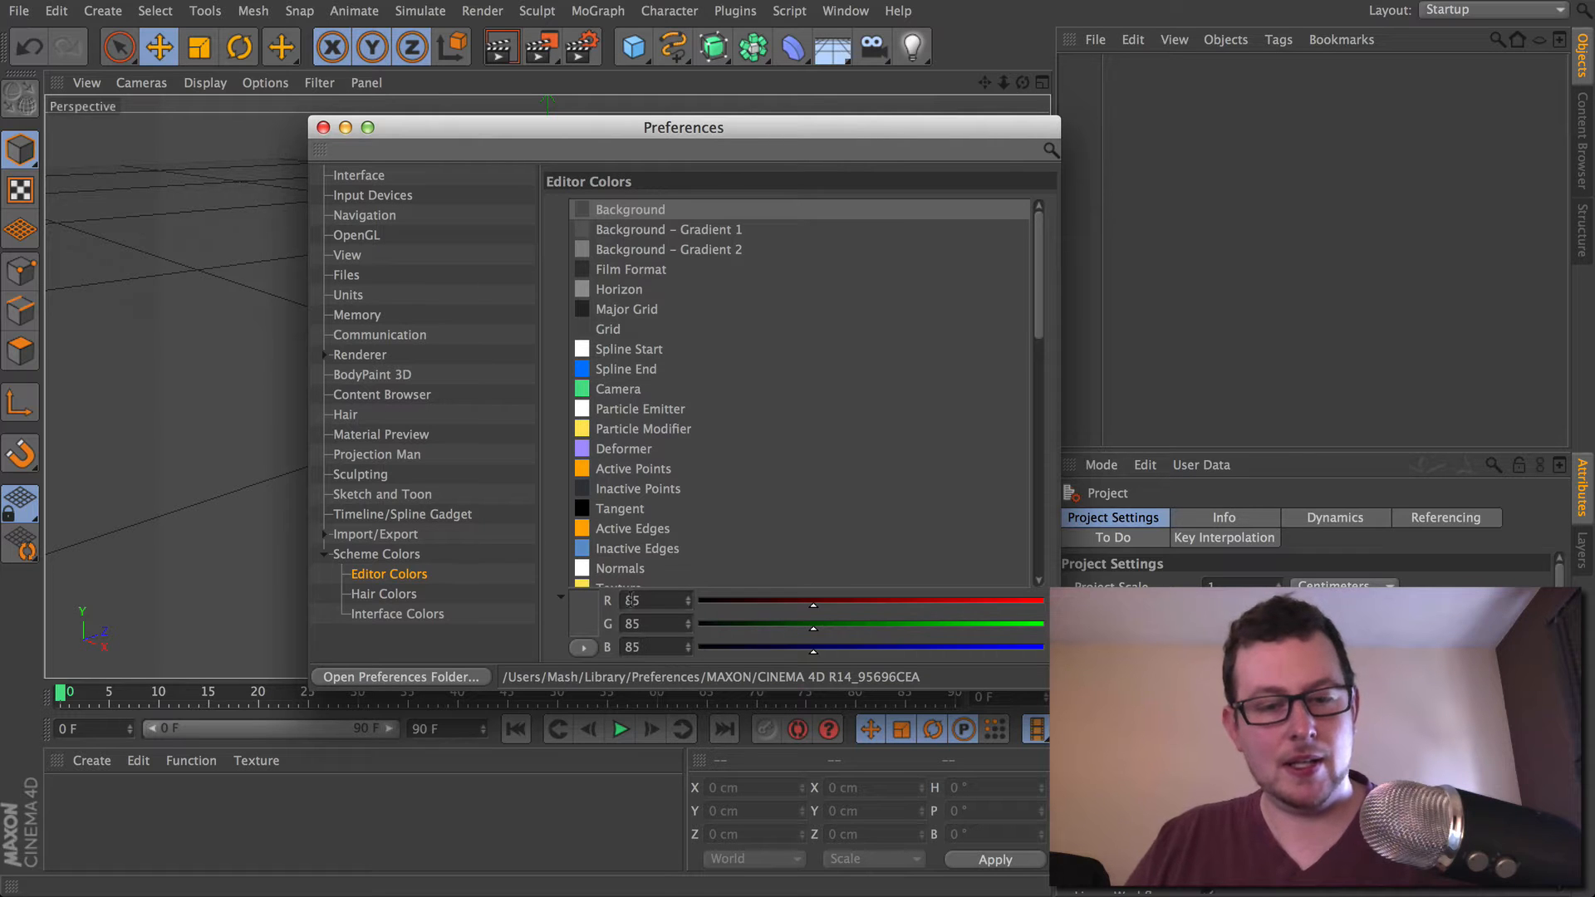
pyautogui.click(670, 600)
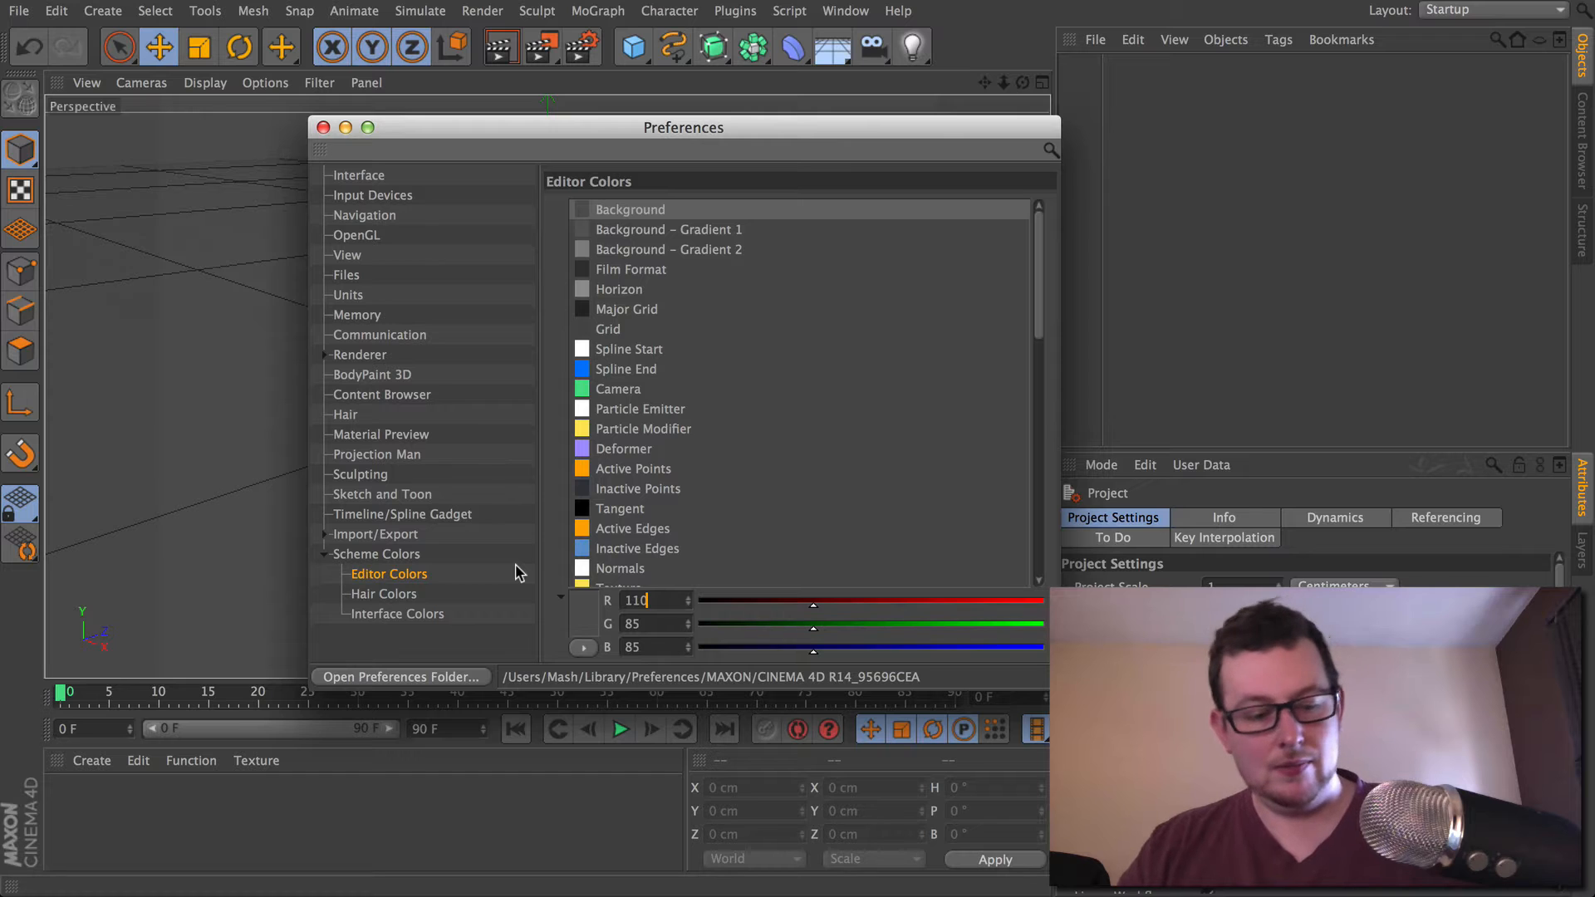
pyautogui.write('110')
pyautogui.press('Return')
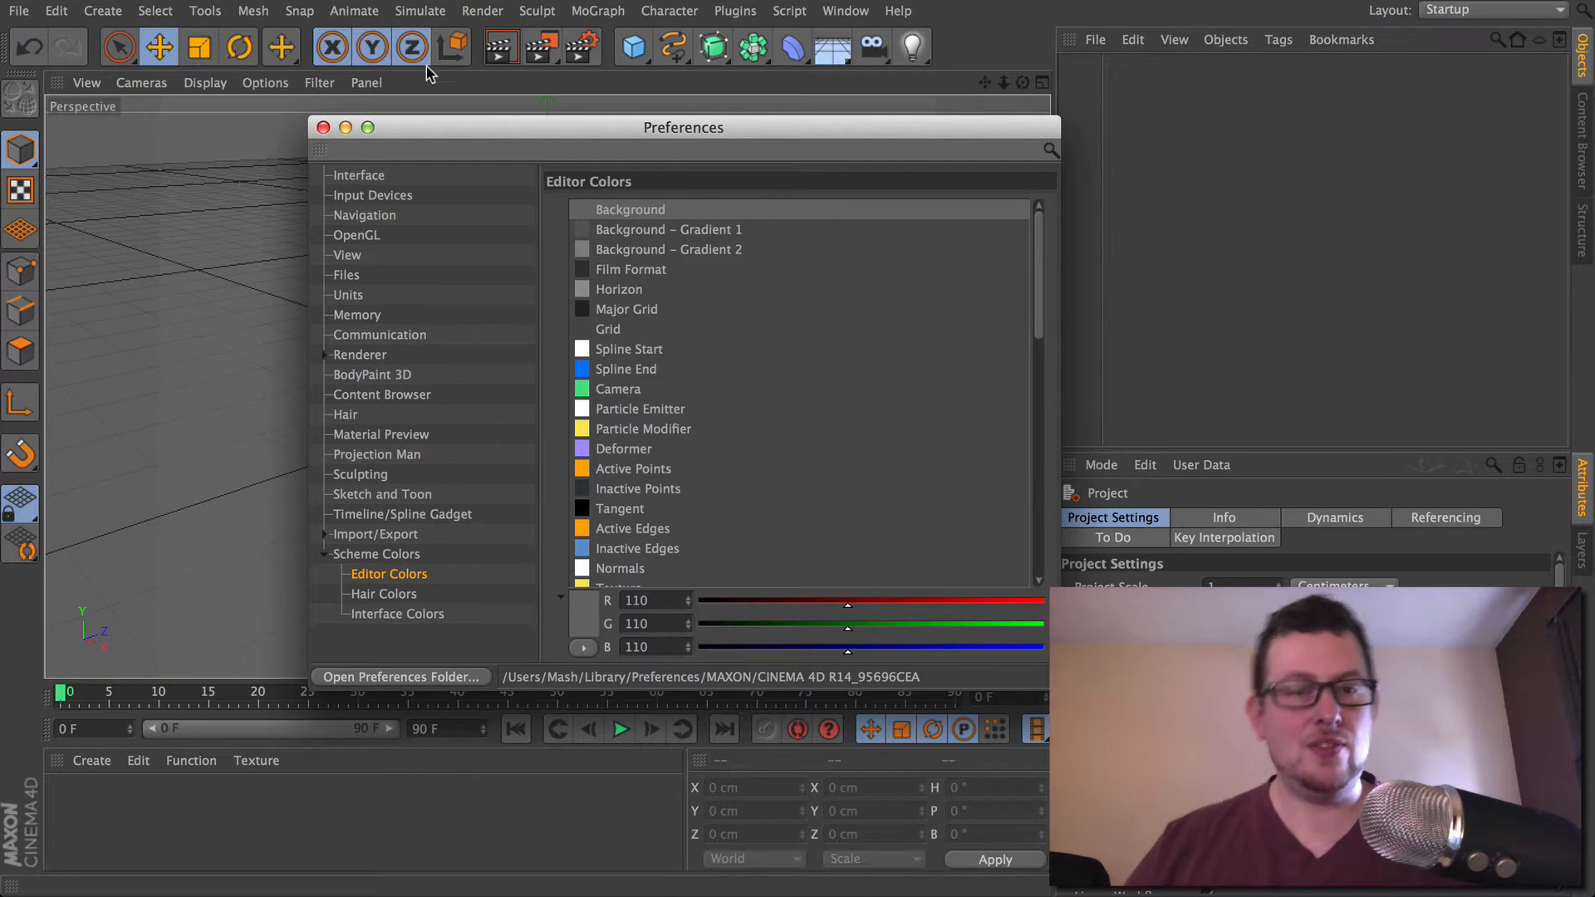
pyautogui.moveTo(451, 129); pyautogui.dragTo(1030, 495)
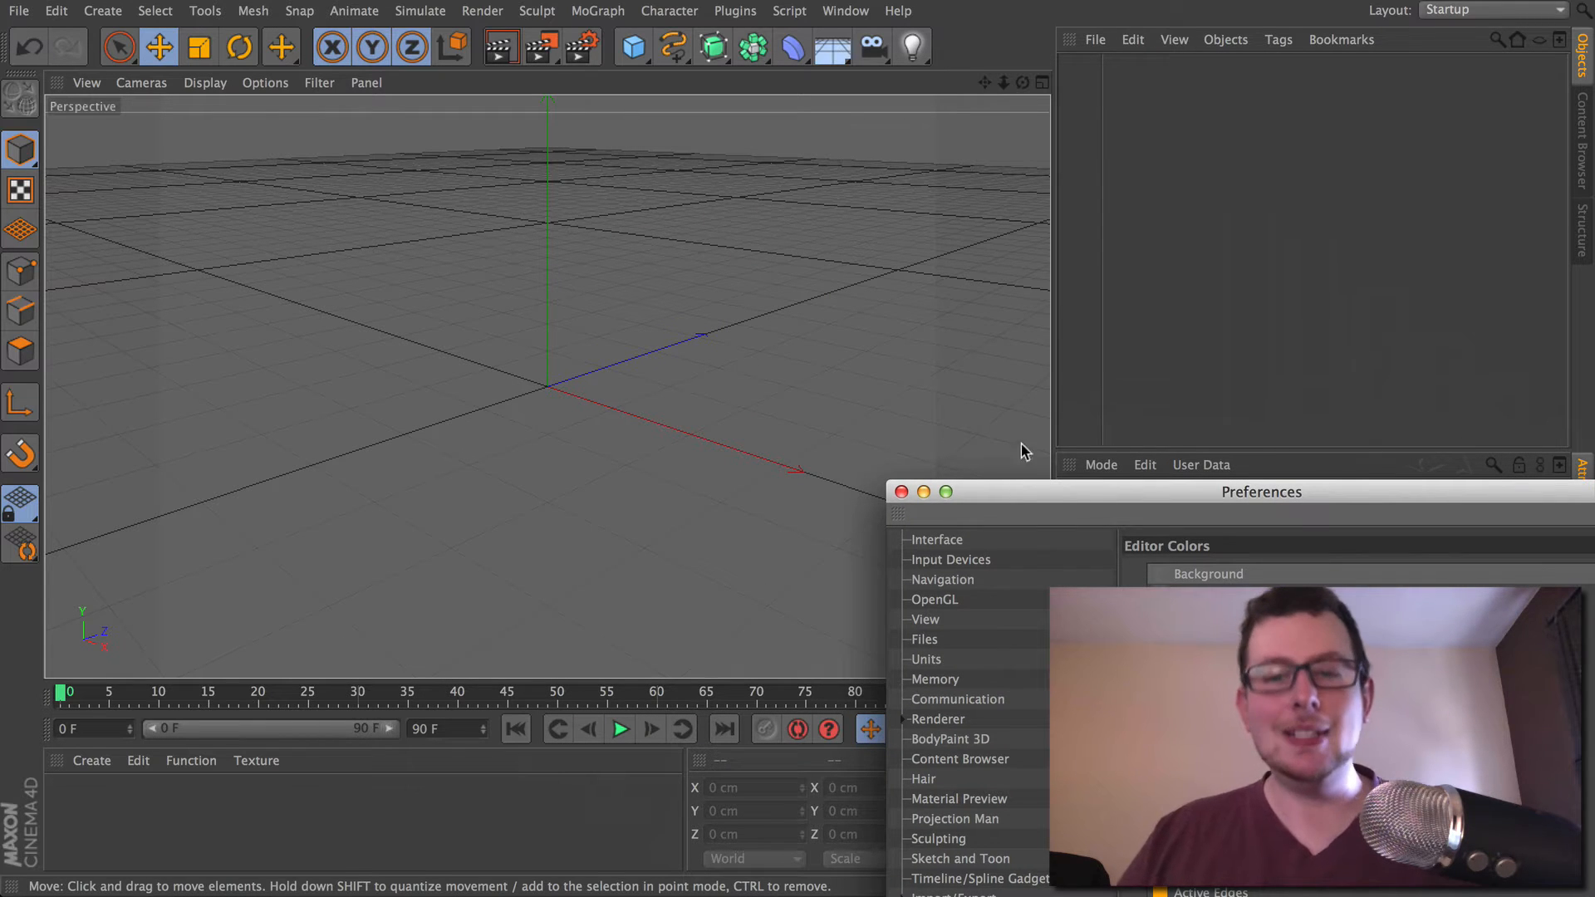
pyautogui.moveTo(1093, 492); pyautogui.dragTo(416, 117)
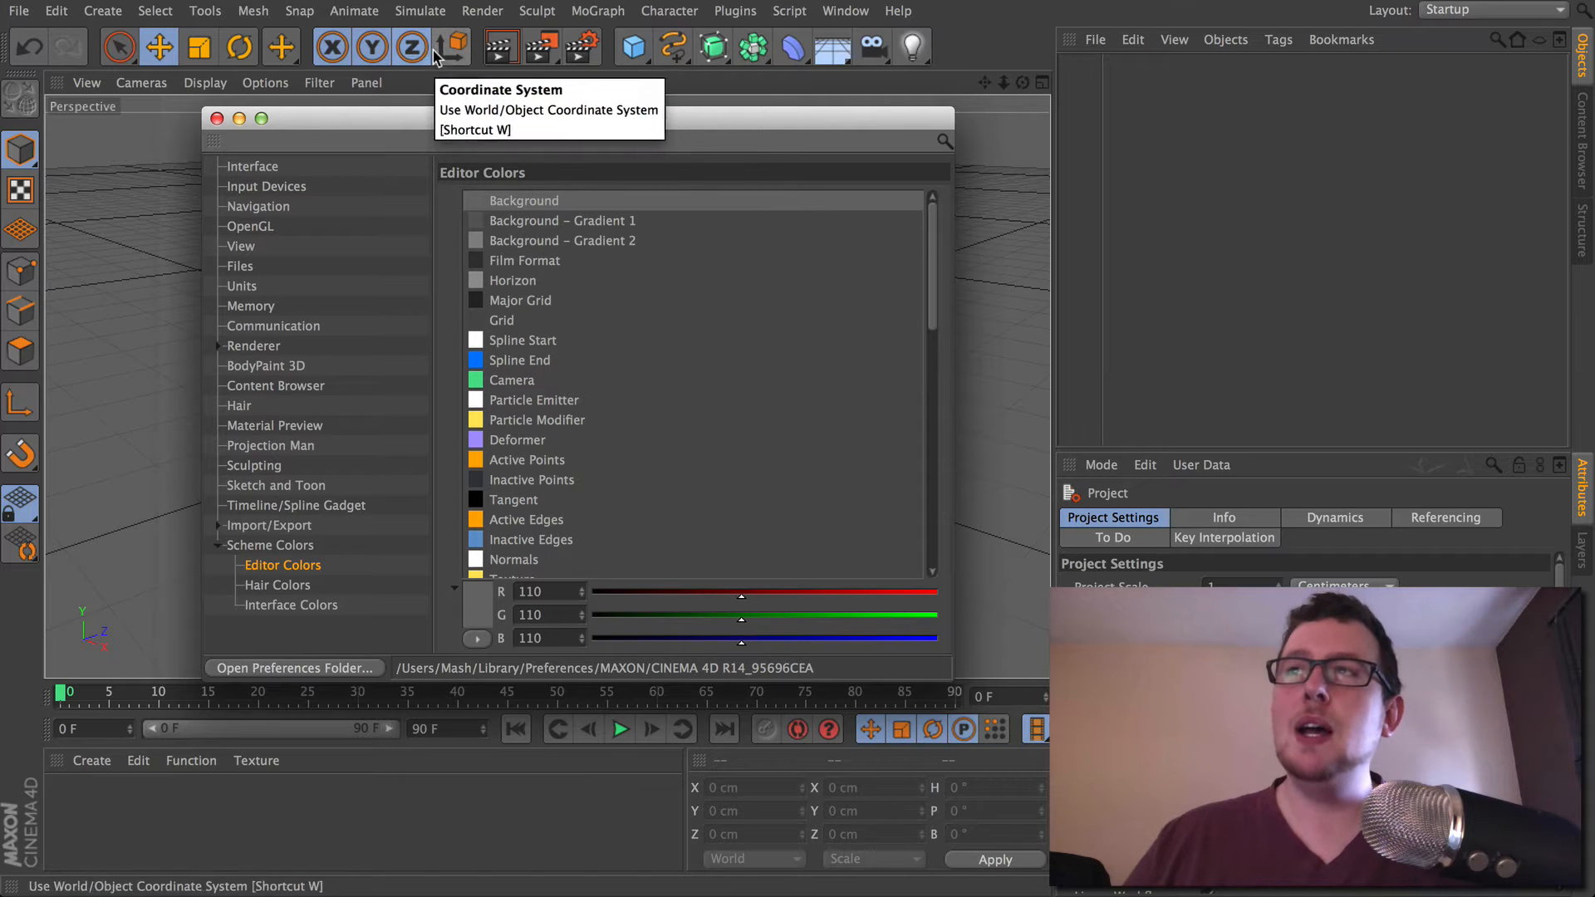
pyautogui.click(216, 122)
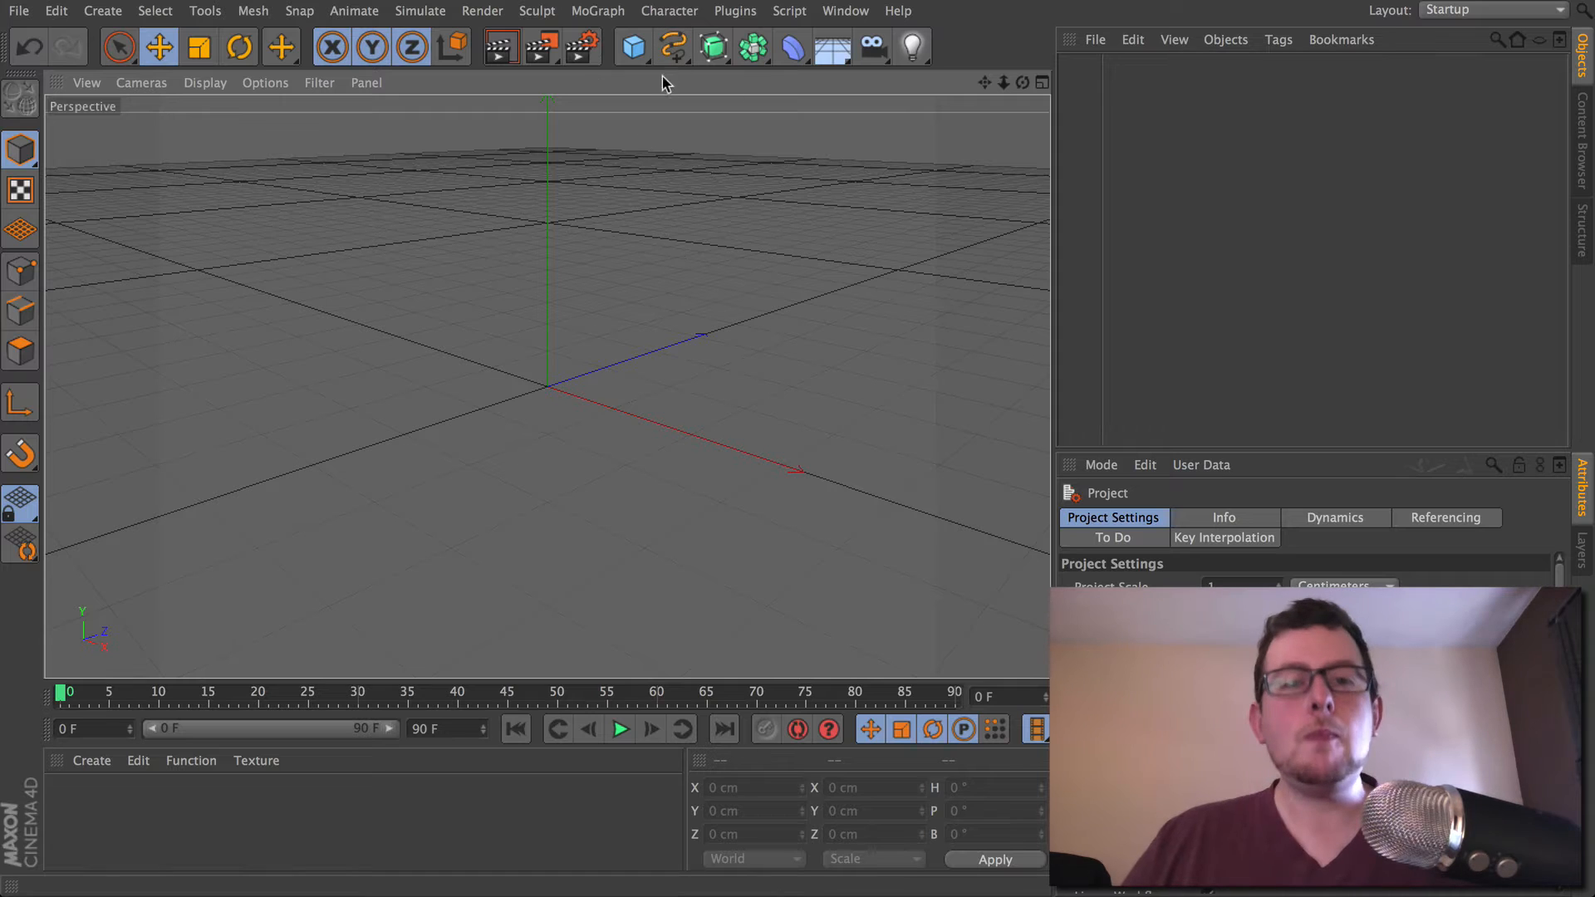
# - Add a Figure primitive to the scene and inspect its selection outline from several angles
pyautogui.moveTo(636, 67); pyautogui.dragTo(955, 196)
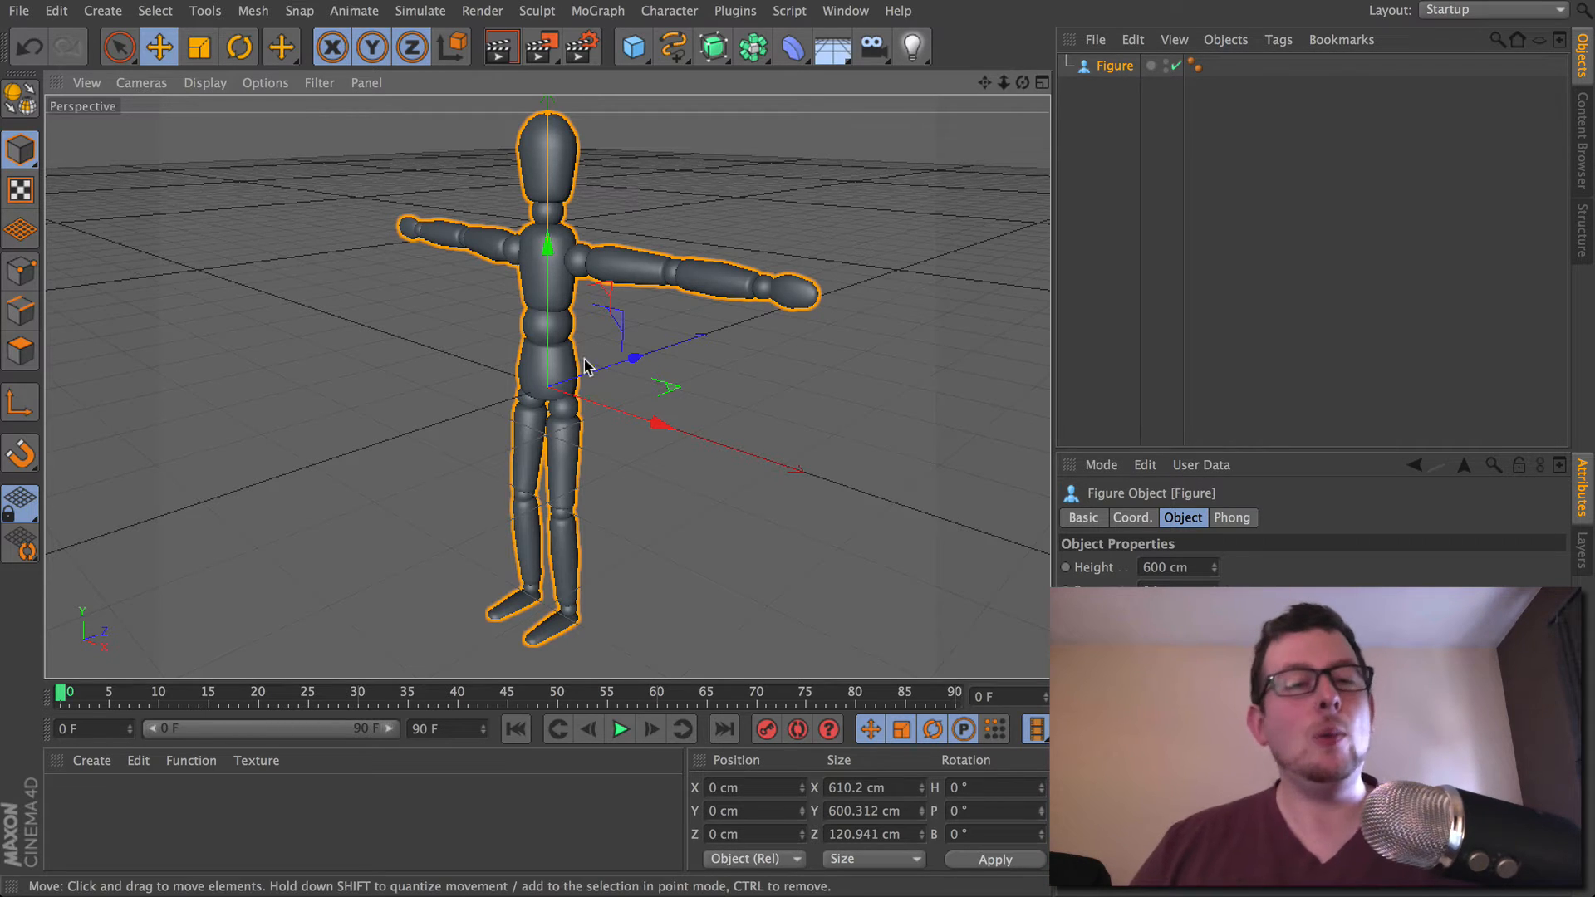
pyautogui.keyDown('alt'); pyautogui.moveTo(577, 253); pyautogui.dragTo(377, 267); pyautogui.keyUp('alt')
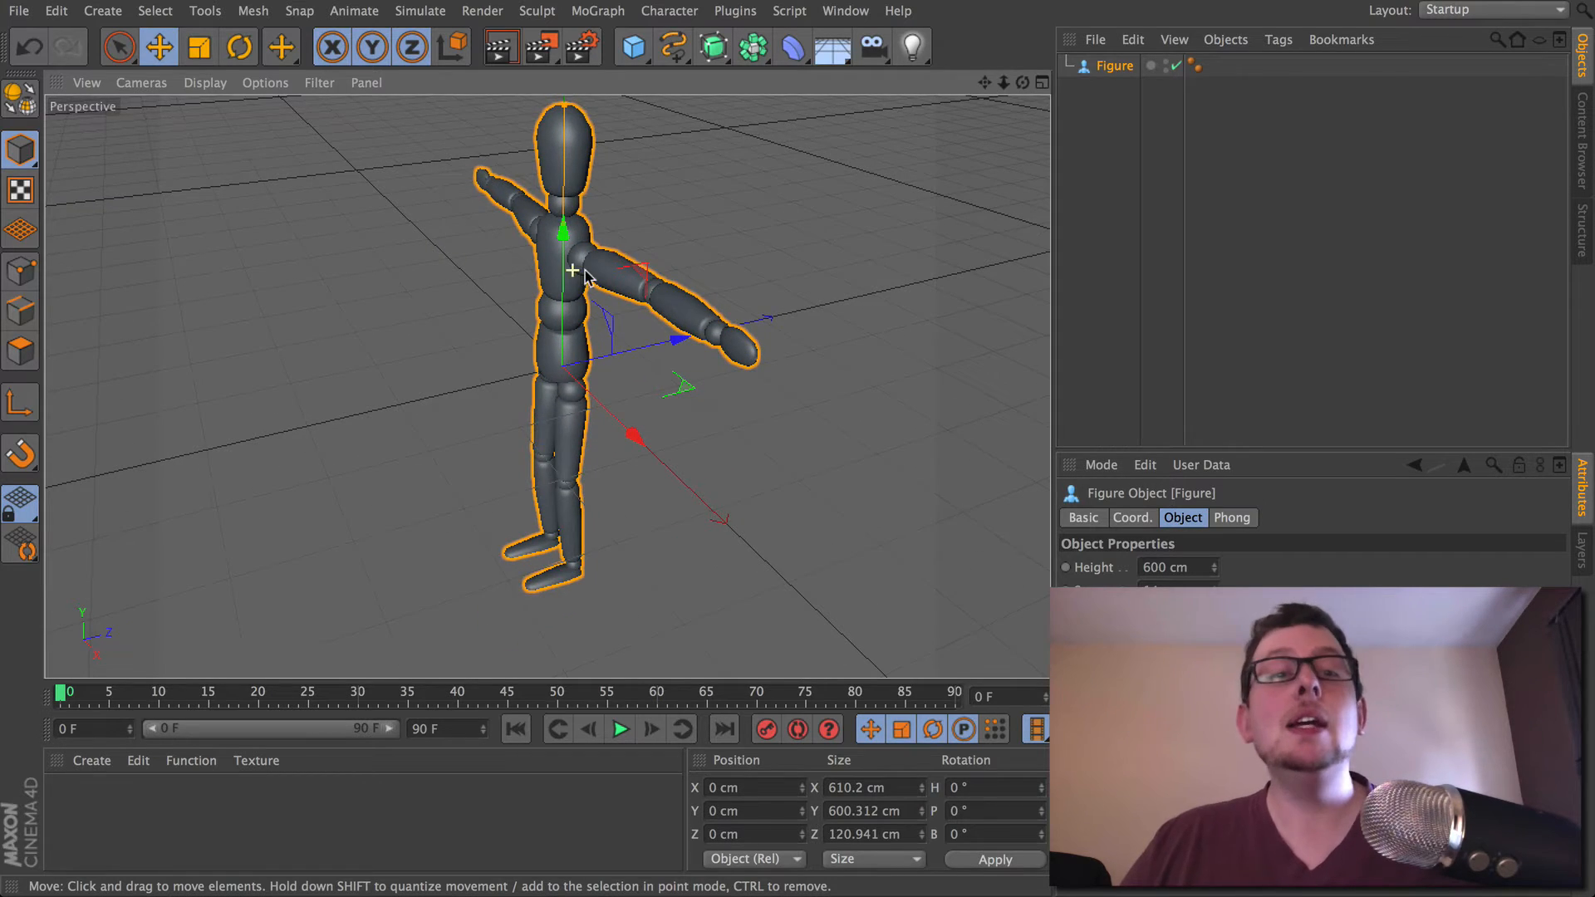
pyautogui.keyDown('alt'); pyautogui.moveTo(590, 277); pyautogui.dragTo(729, 249); pyautogui.keyUp('alt')
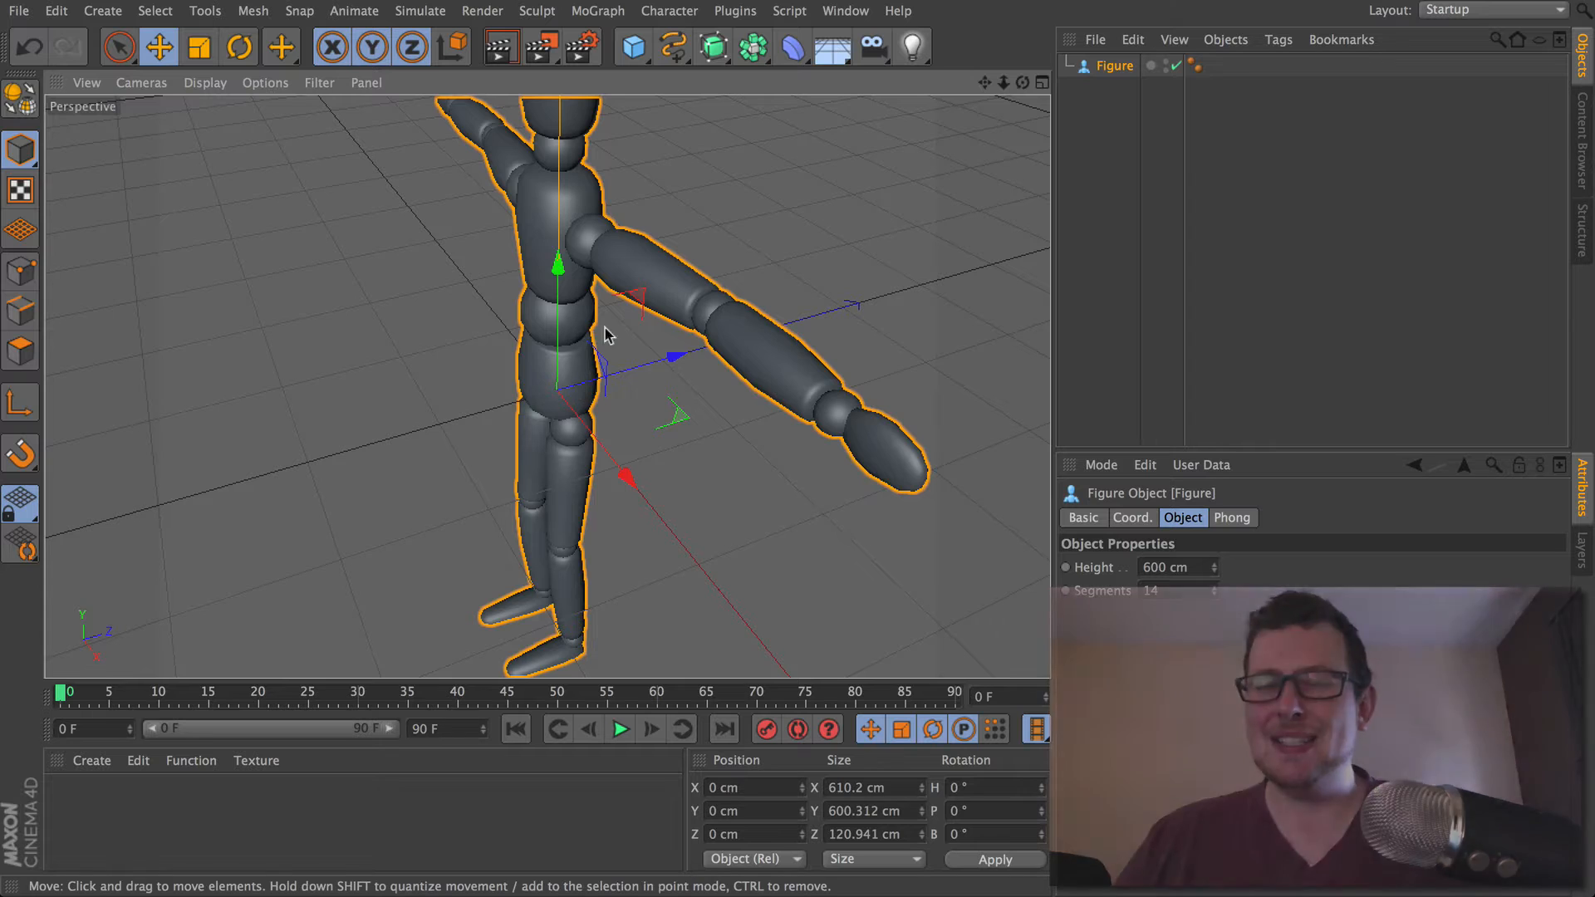
pyautogui.scroll(-3, 678, 267)
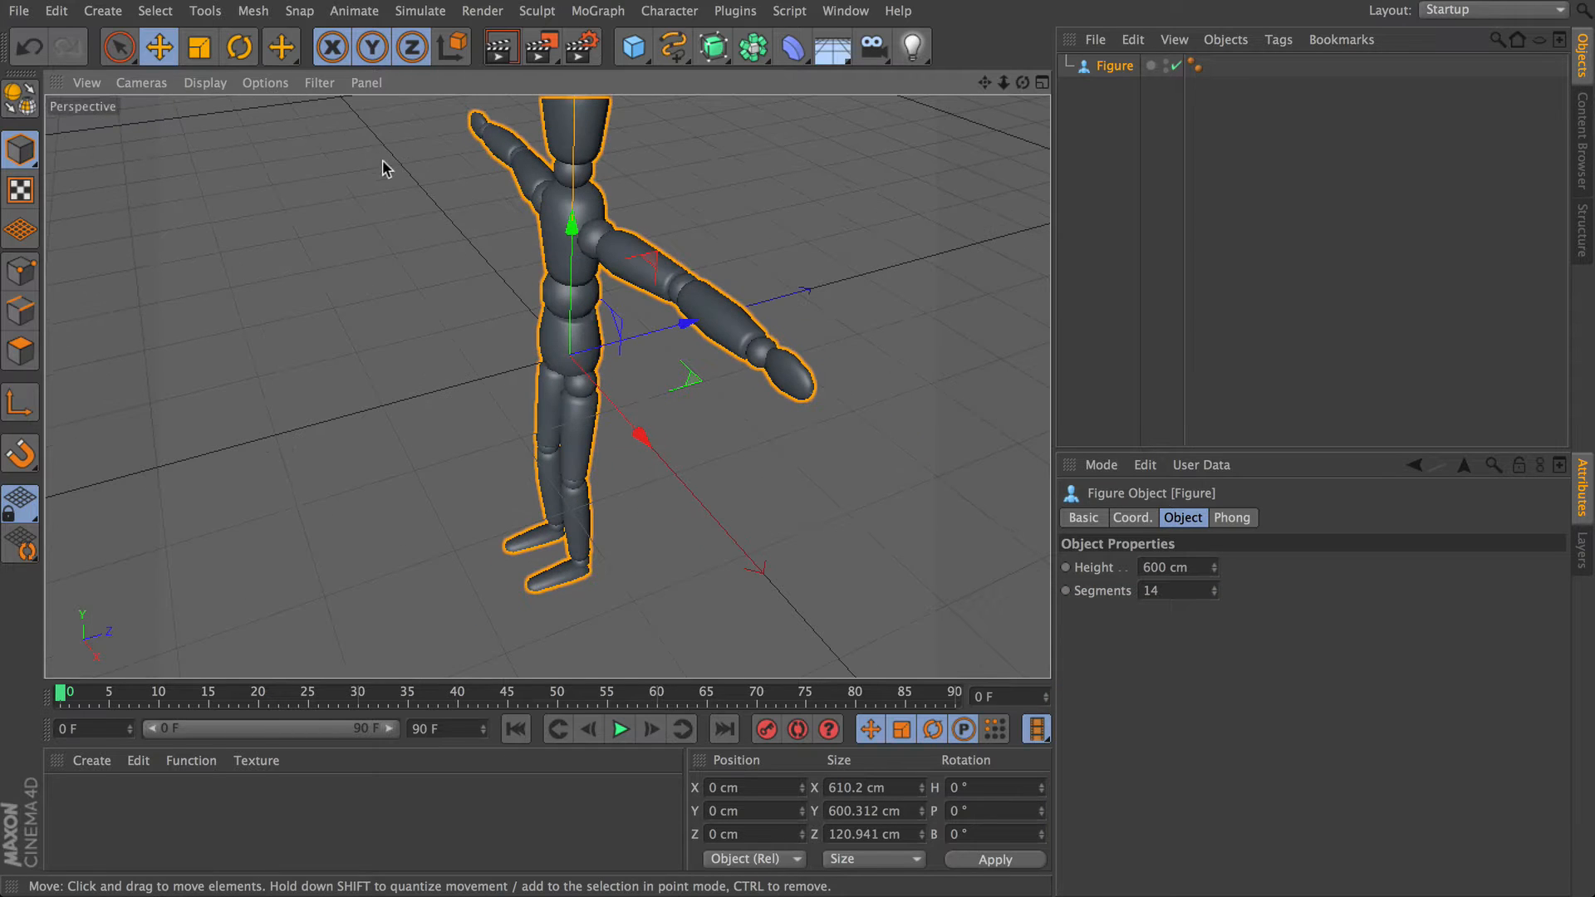
# - Disable Outlines for active objects in the display configuration of all viewports
pyautogui.click(263, 84)
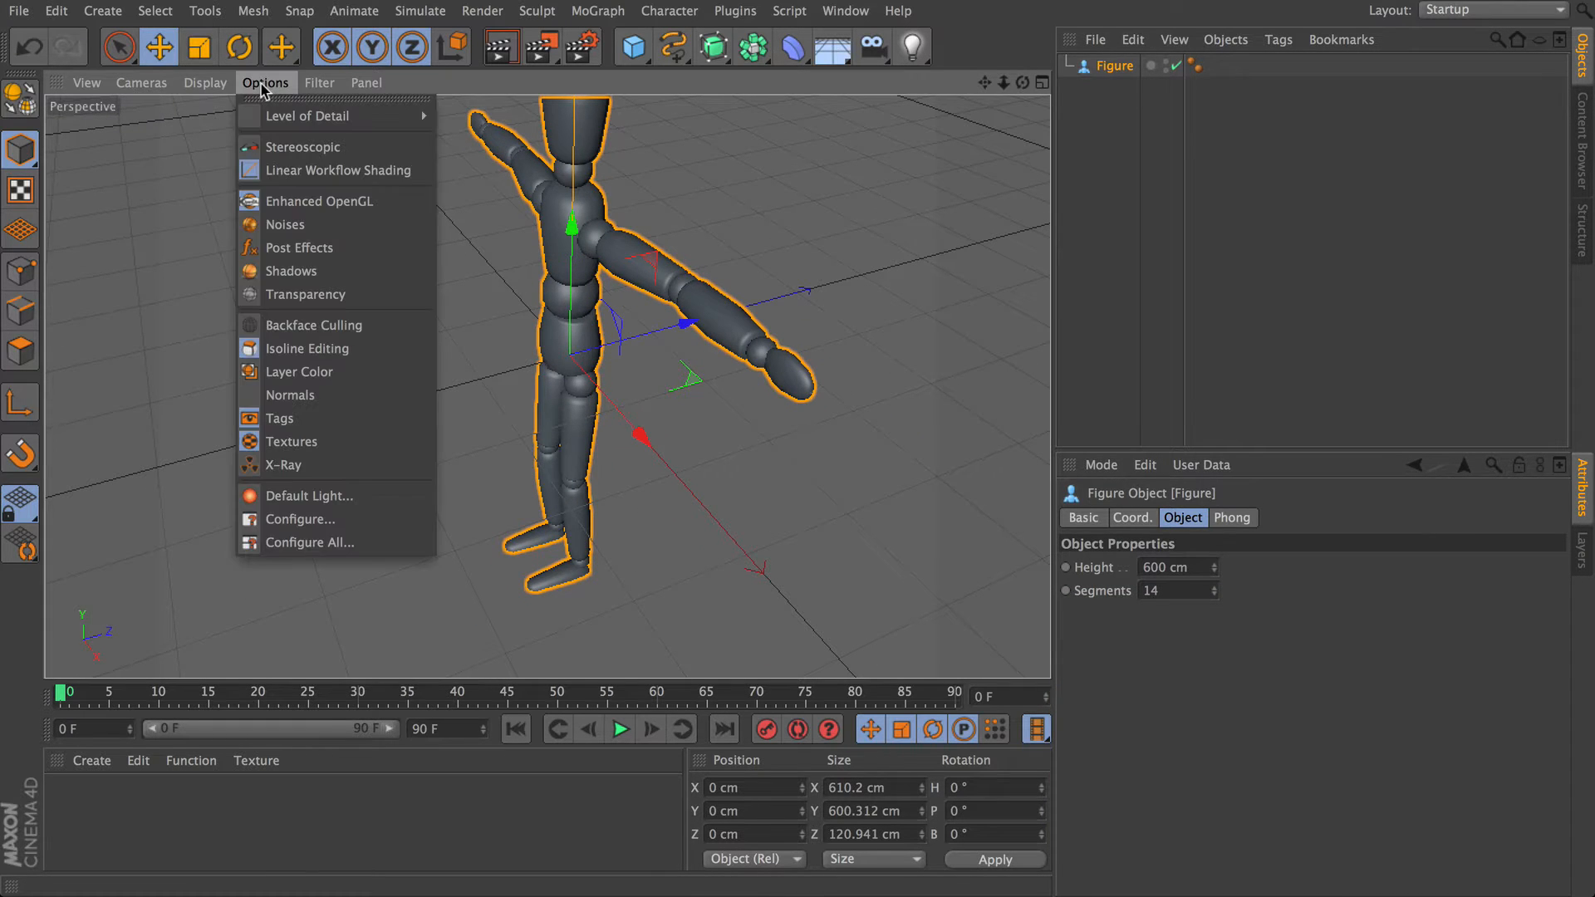
pyautogui.click(323, 545)
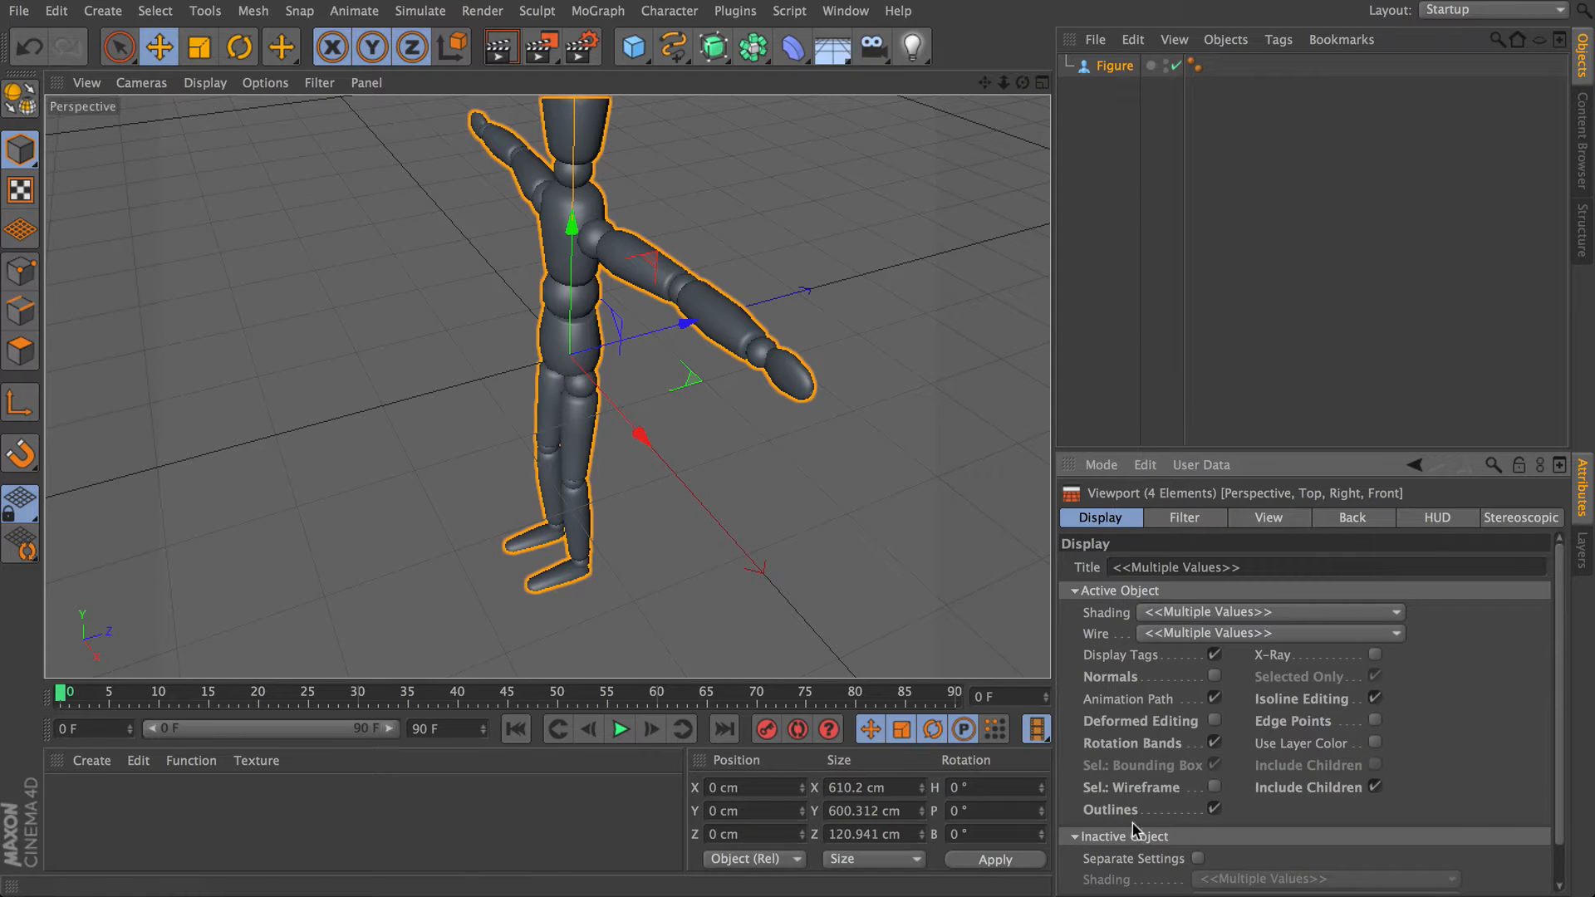
pyautogui.click(1108, 821)
pyautogui.click(1212, 811)
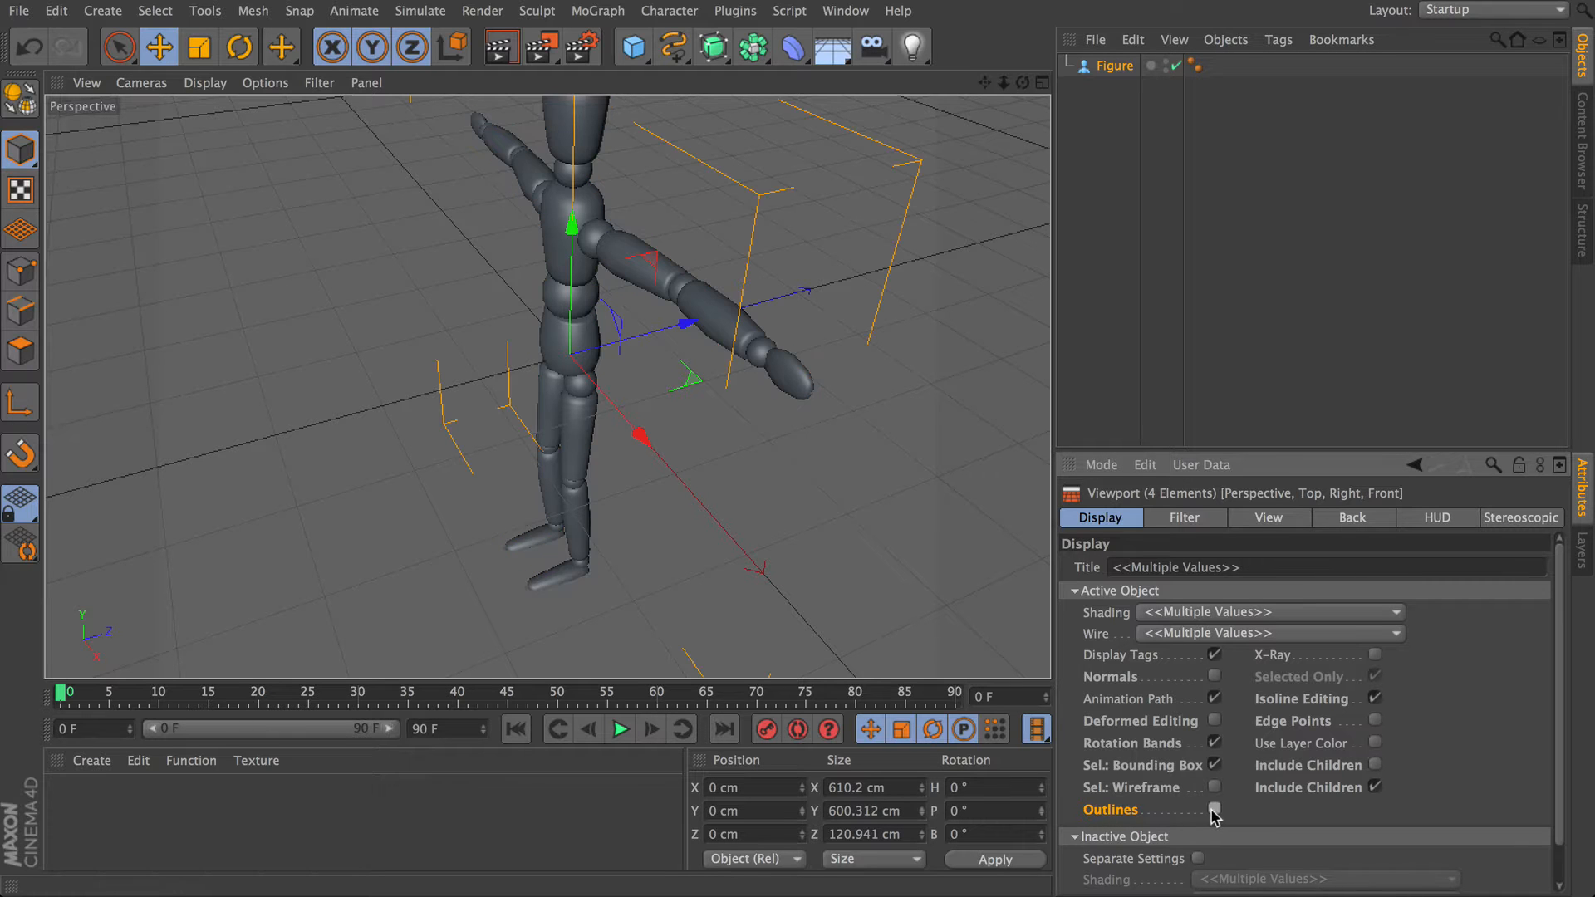
# - Inspect the figure without its outline and turn off Isoline Editing in the perspective viewport
pyautogui.keyDown('alt'); pyautogui.moveTo(662, 257); pyautogui.dragTo(548, 260); pyautogui.keyUp('alt')
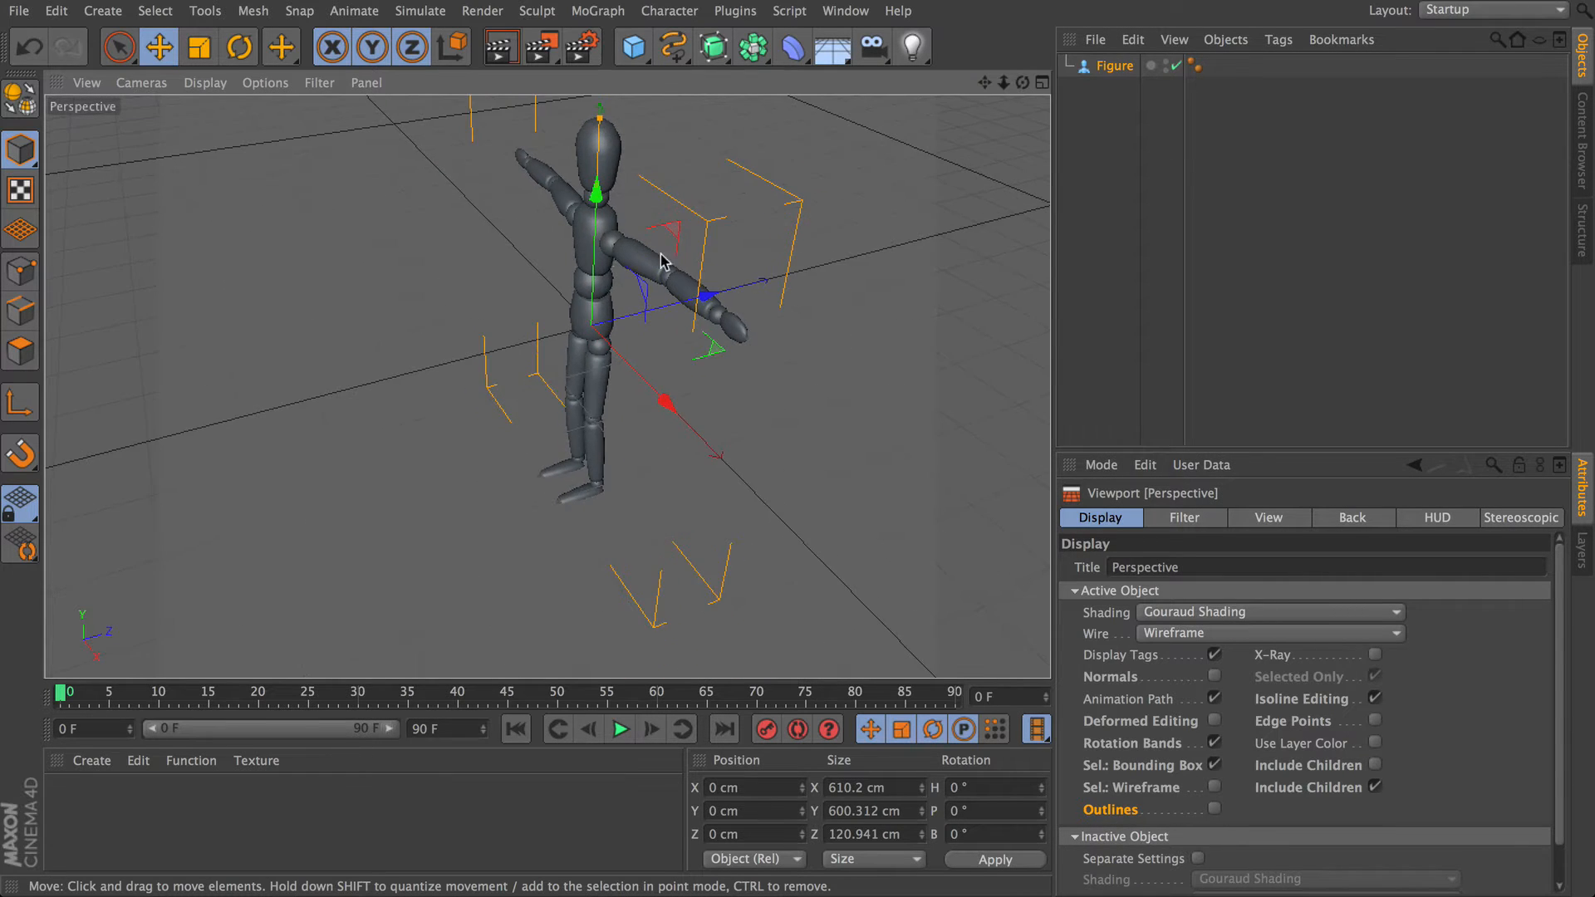
pyautogui.keyDown('alt'); pyautogui.moveTo(660, 256); pyautogui.dragTo(654, 291); pyautogui.keyUp('alt')
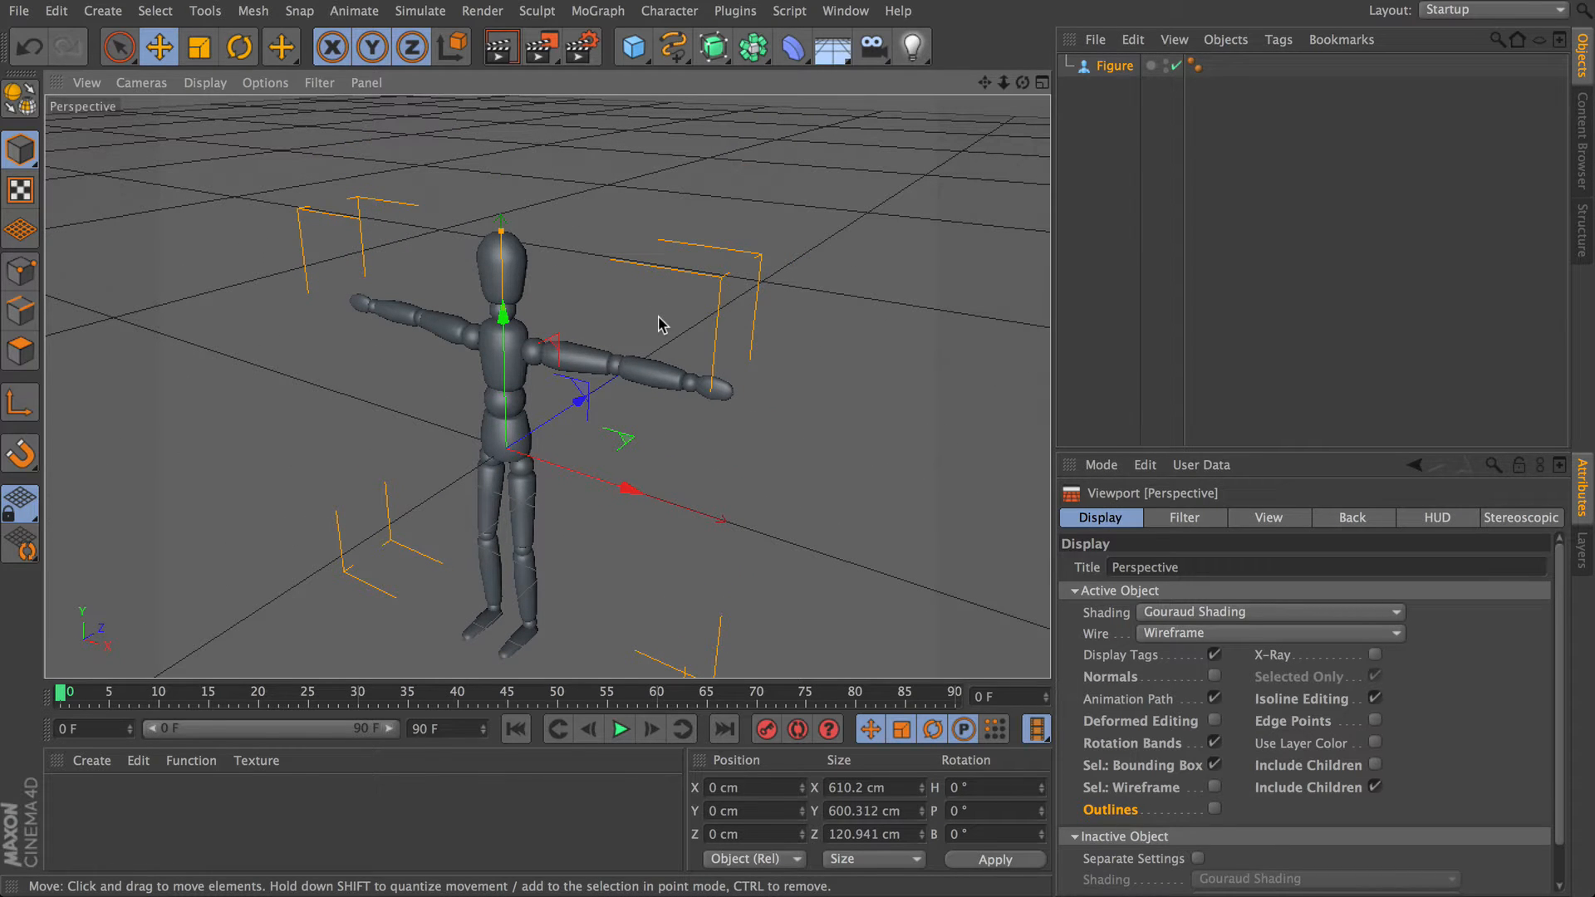
pyautogui.keyDown('alt'); pyautogui.moveTo(658, 324); pyautogui.dragTo(458, 326); pyautogui.keyUp('alt')
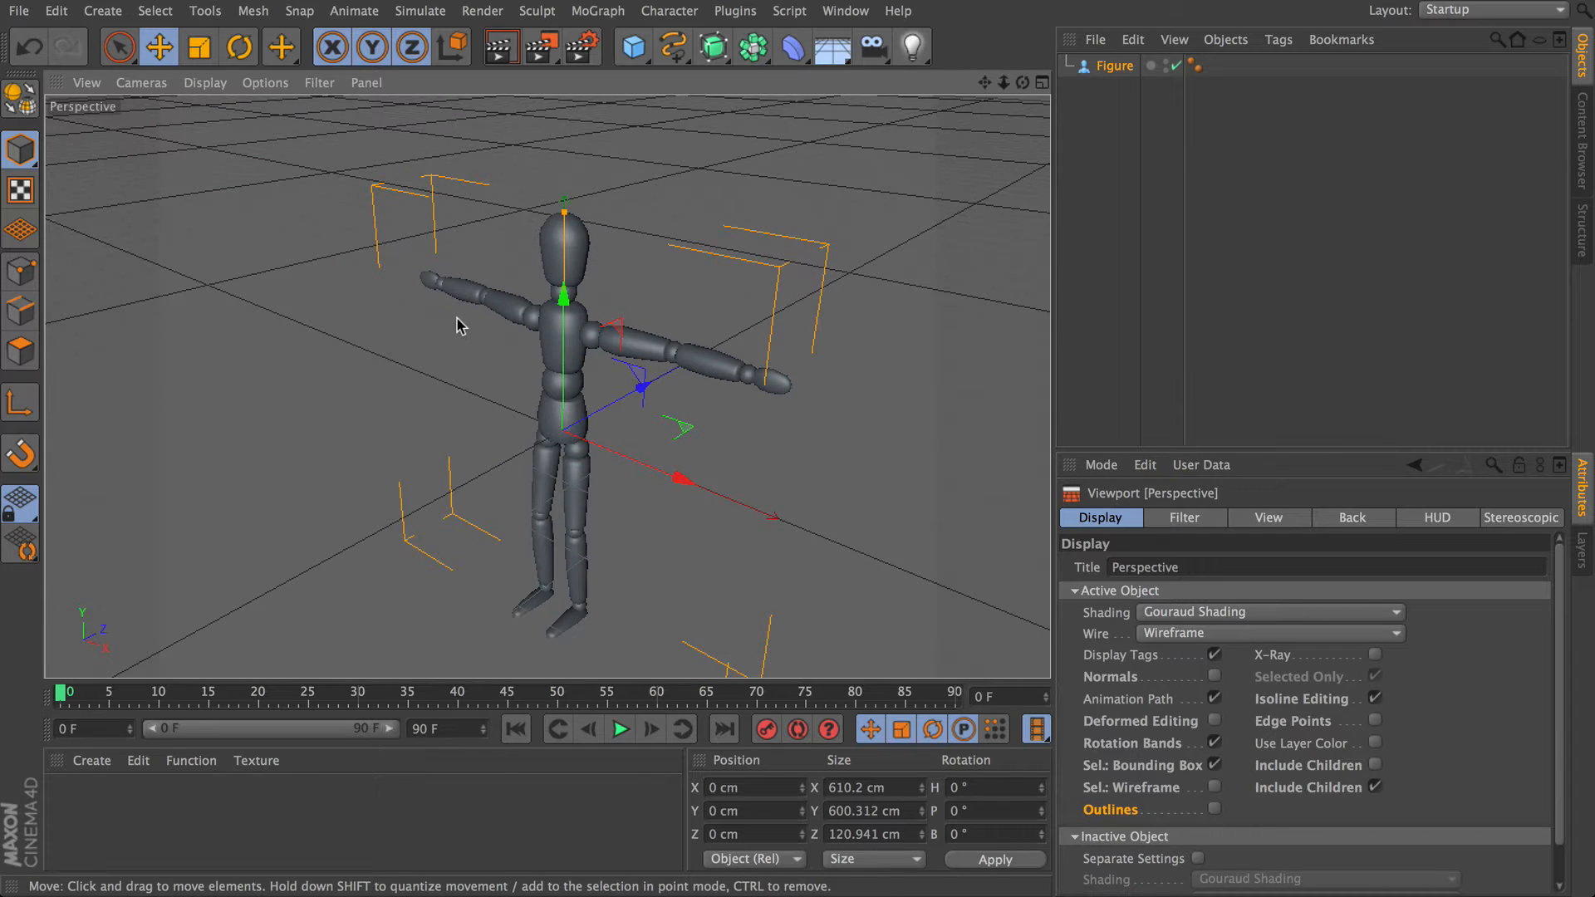
pyautogui.scroll(5, 677, 336)
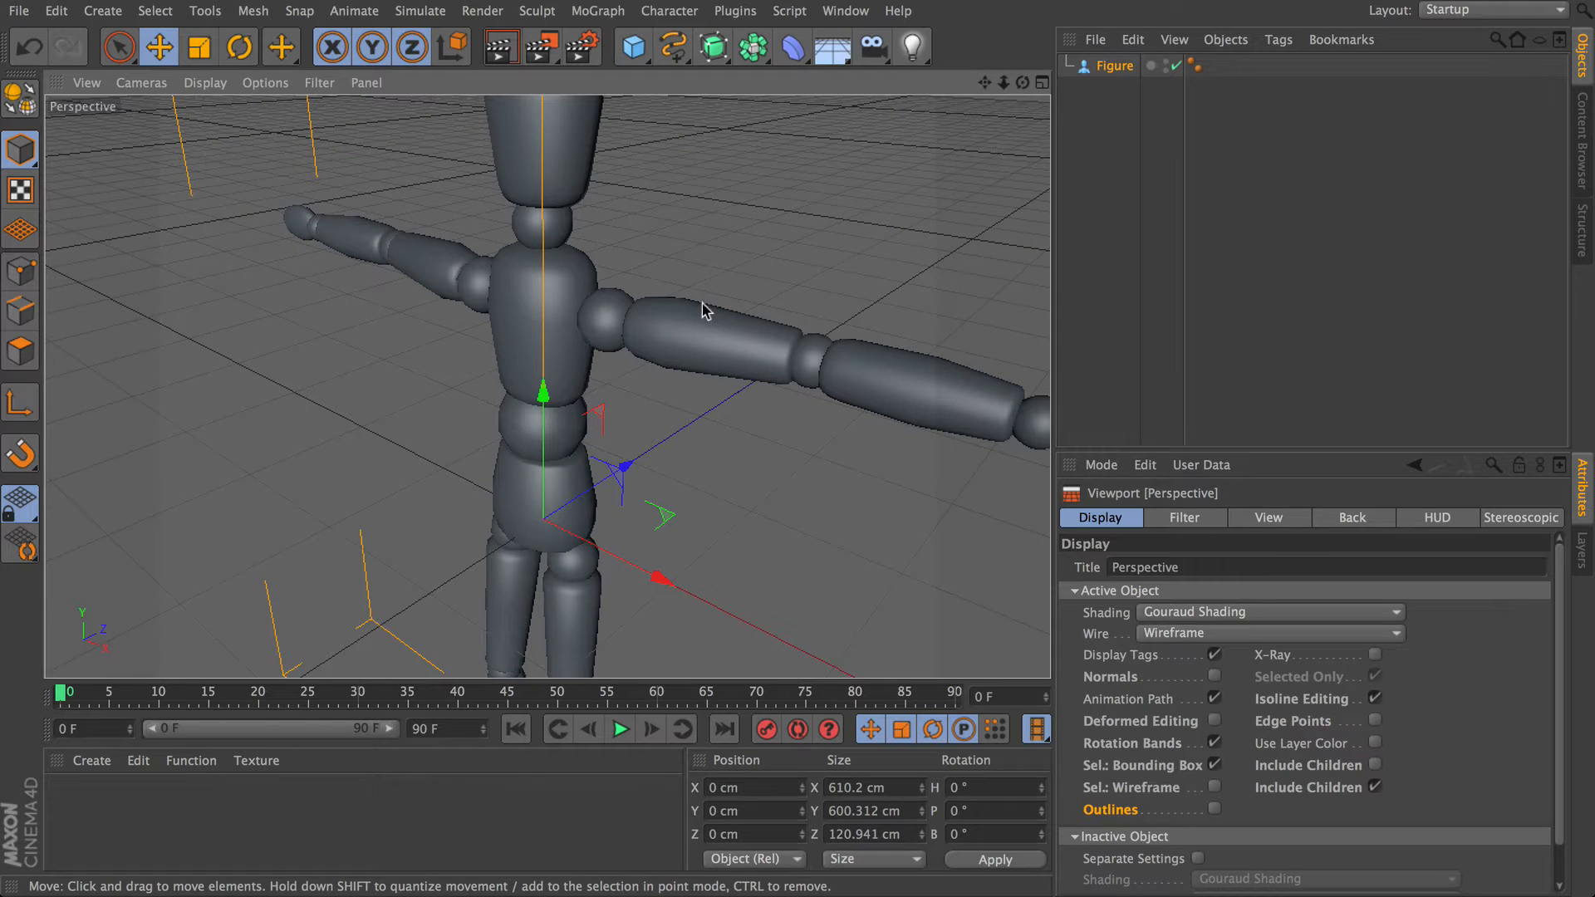
pyautogui.keyDown('alt'); pyautogui.moveTo(704, 309); pyautogui.dragTo(669, 293); pyautogui.keyUp('alt')
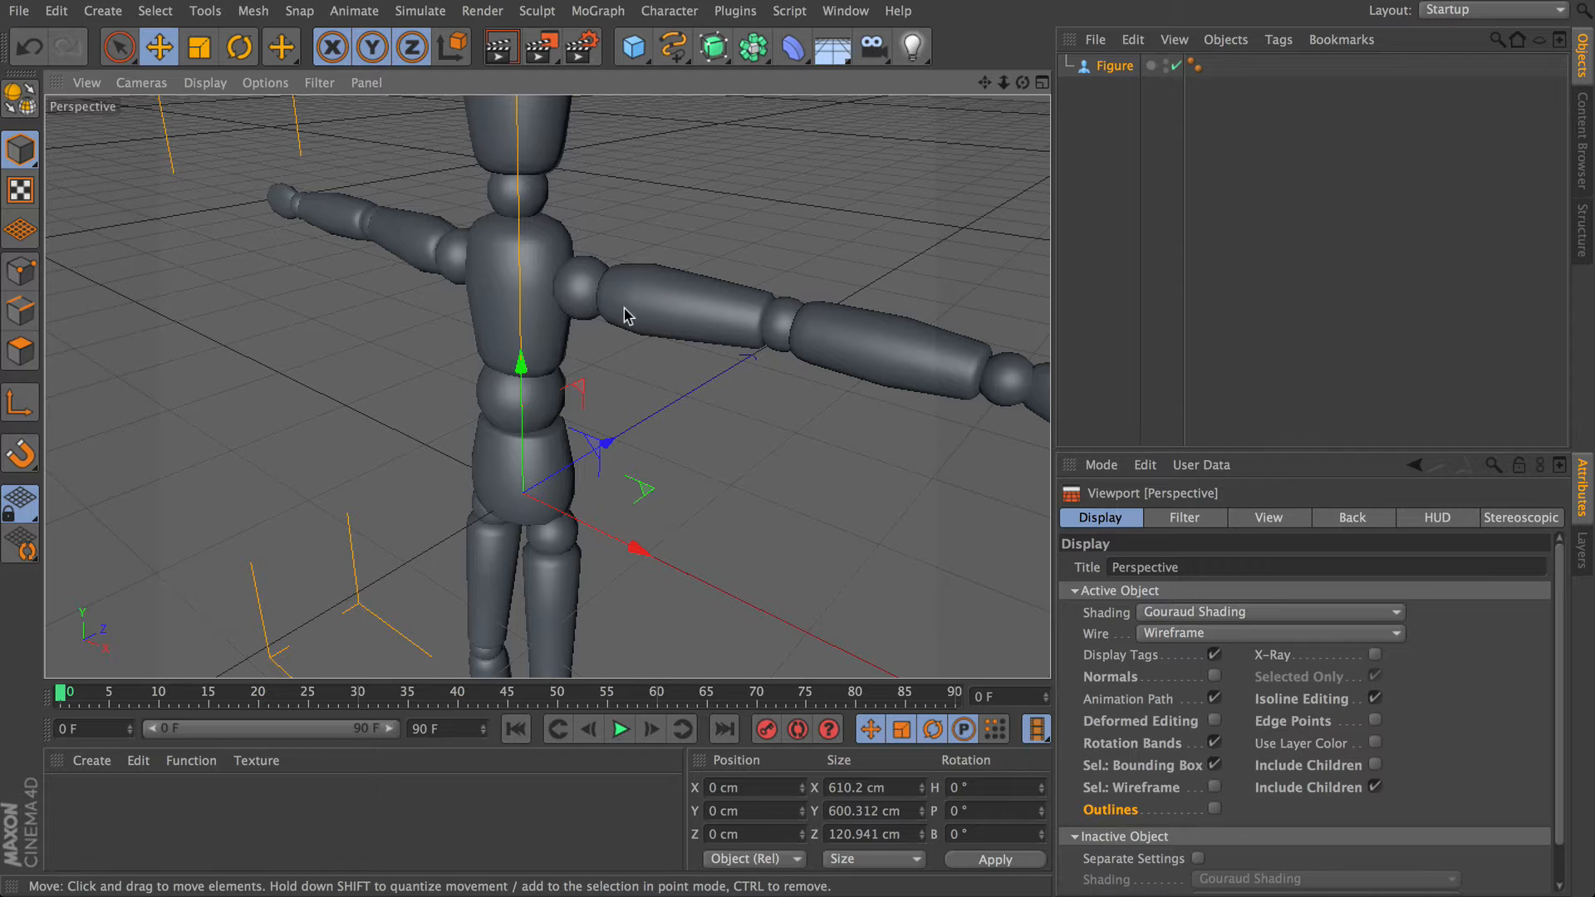
pyautogui.scroll(-3, 622, 287)
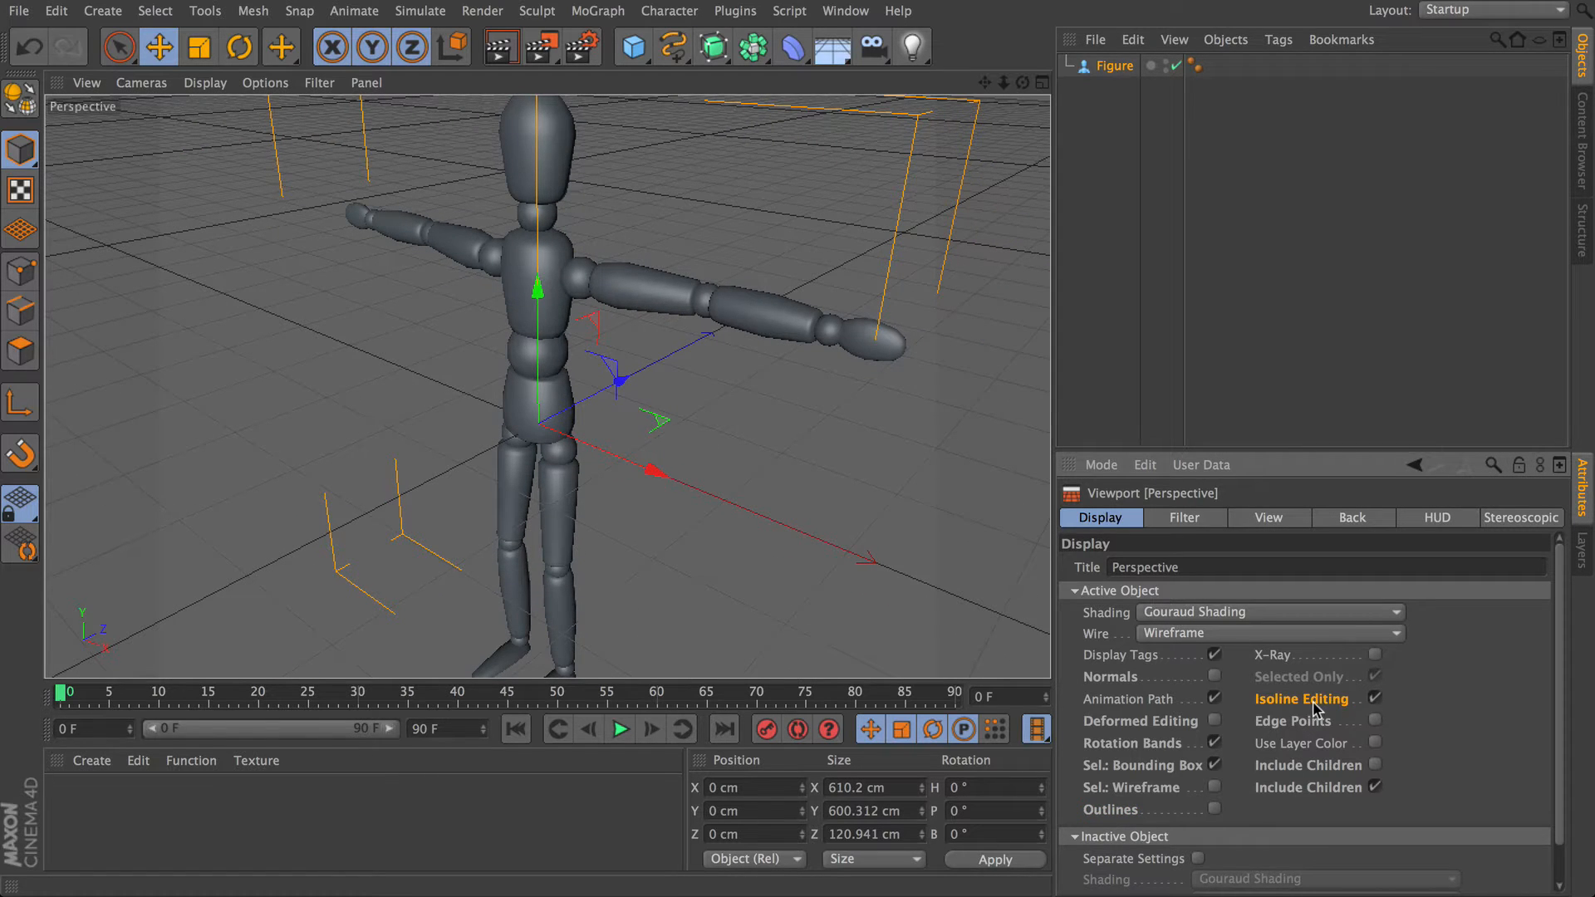
pyautogui.click(275, 86)
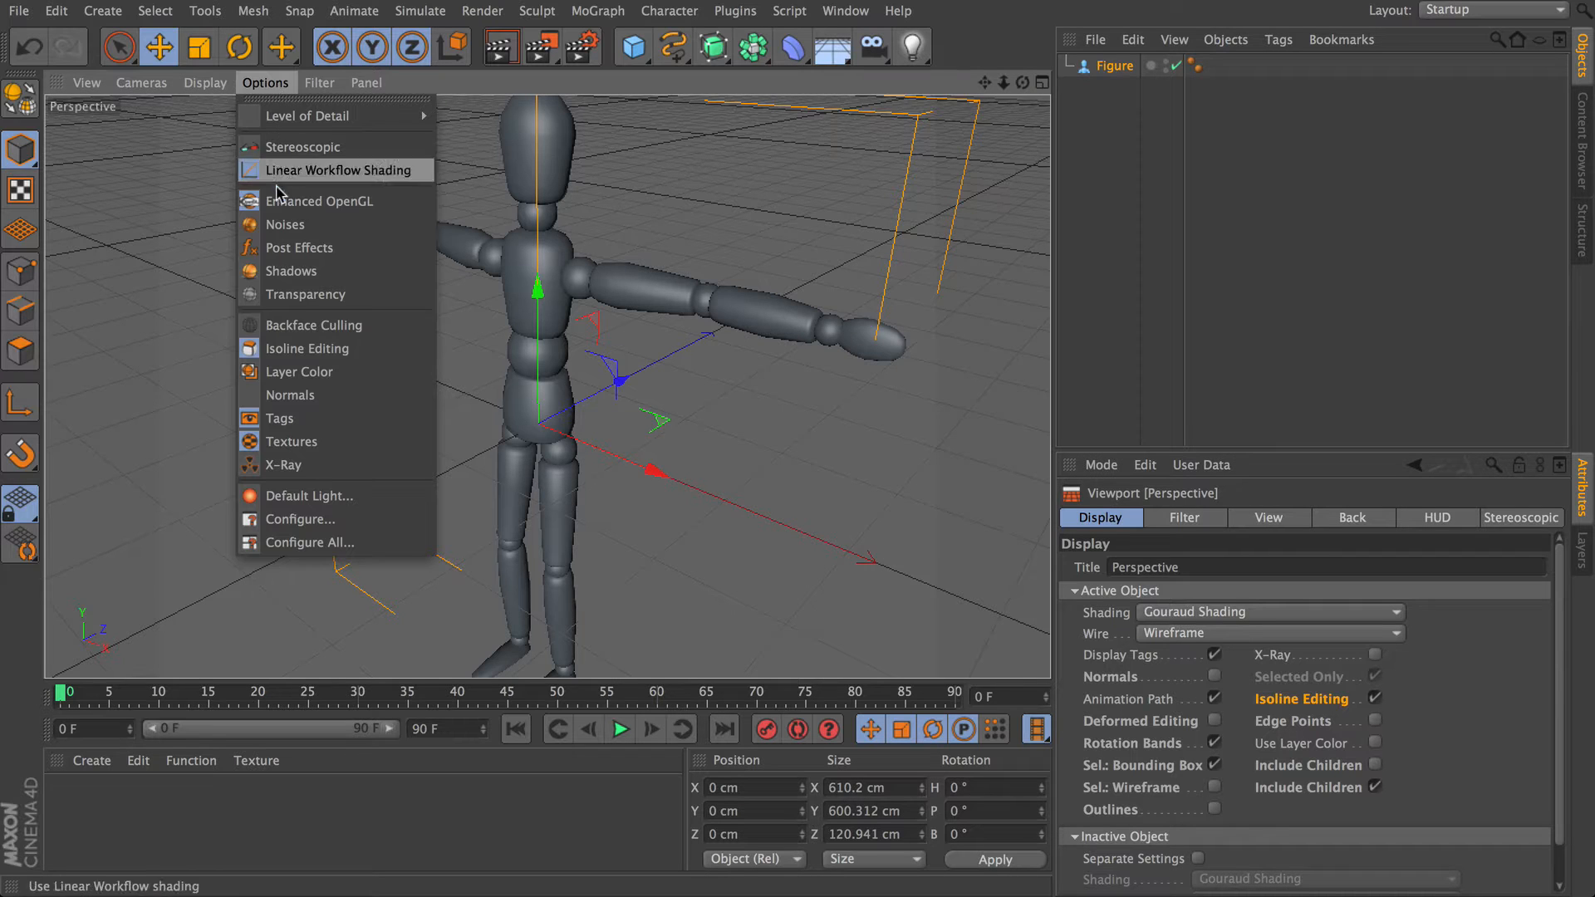
pyautogui.click(361, 348)
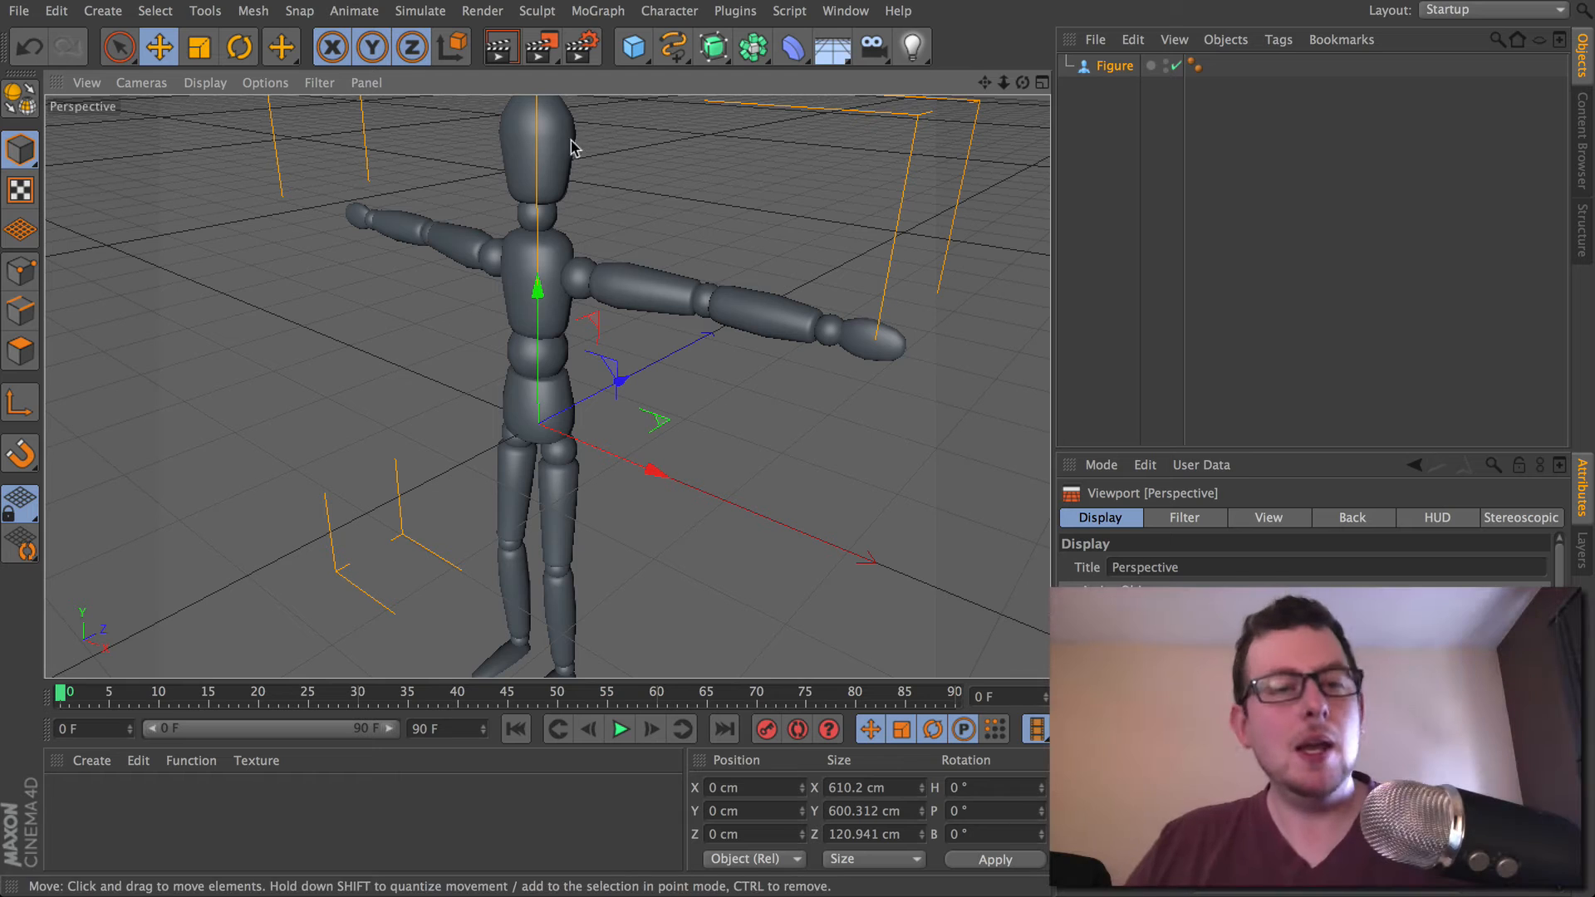
# - Replace the Figure object with a Cube primitive and convert the cube to an editable polygon object
pyautogui.click(1107, 77)
pyautogui.click(1109, 68)
pyautogui.press('Delete')
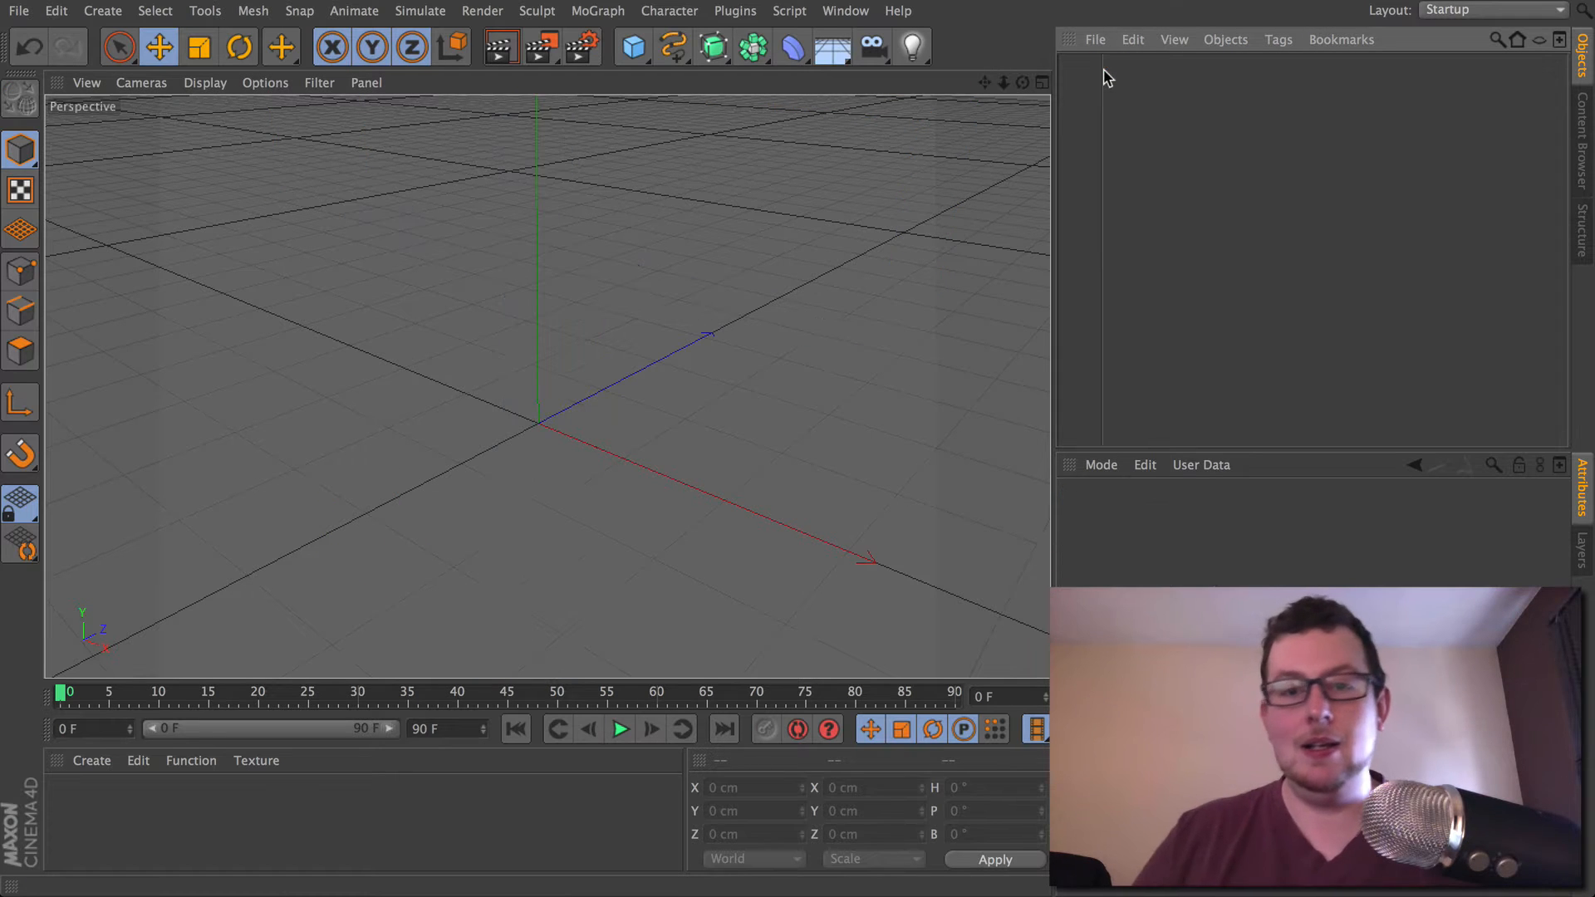
pyautogui.moveTo(646, 65); pyautogui.dragTo(831, 71)
pyautogui.click(20, 98)
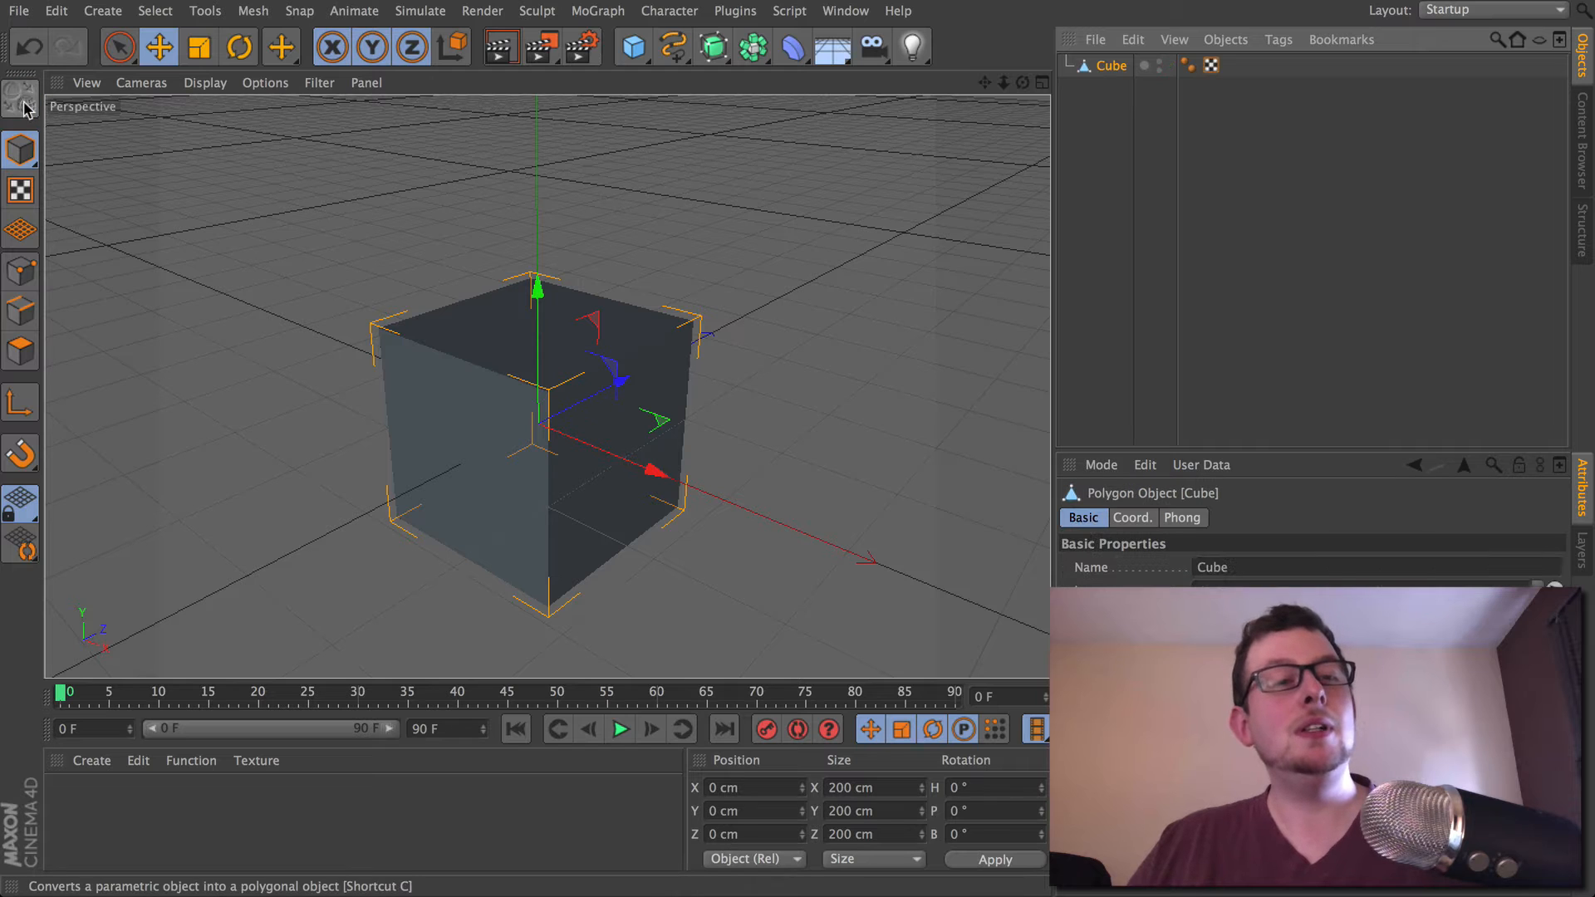
# - Nest the Cube under a new HyperNURBS object and switch to polygon mode
pyautogui.click(714, 47)
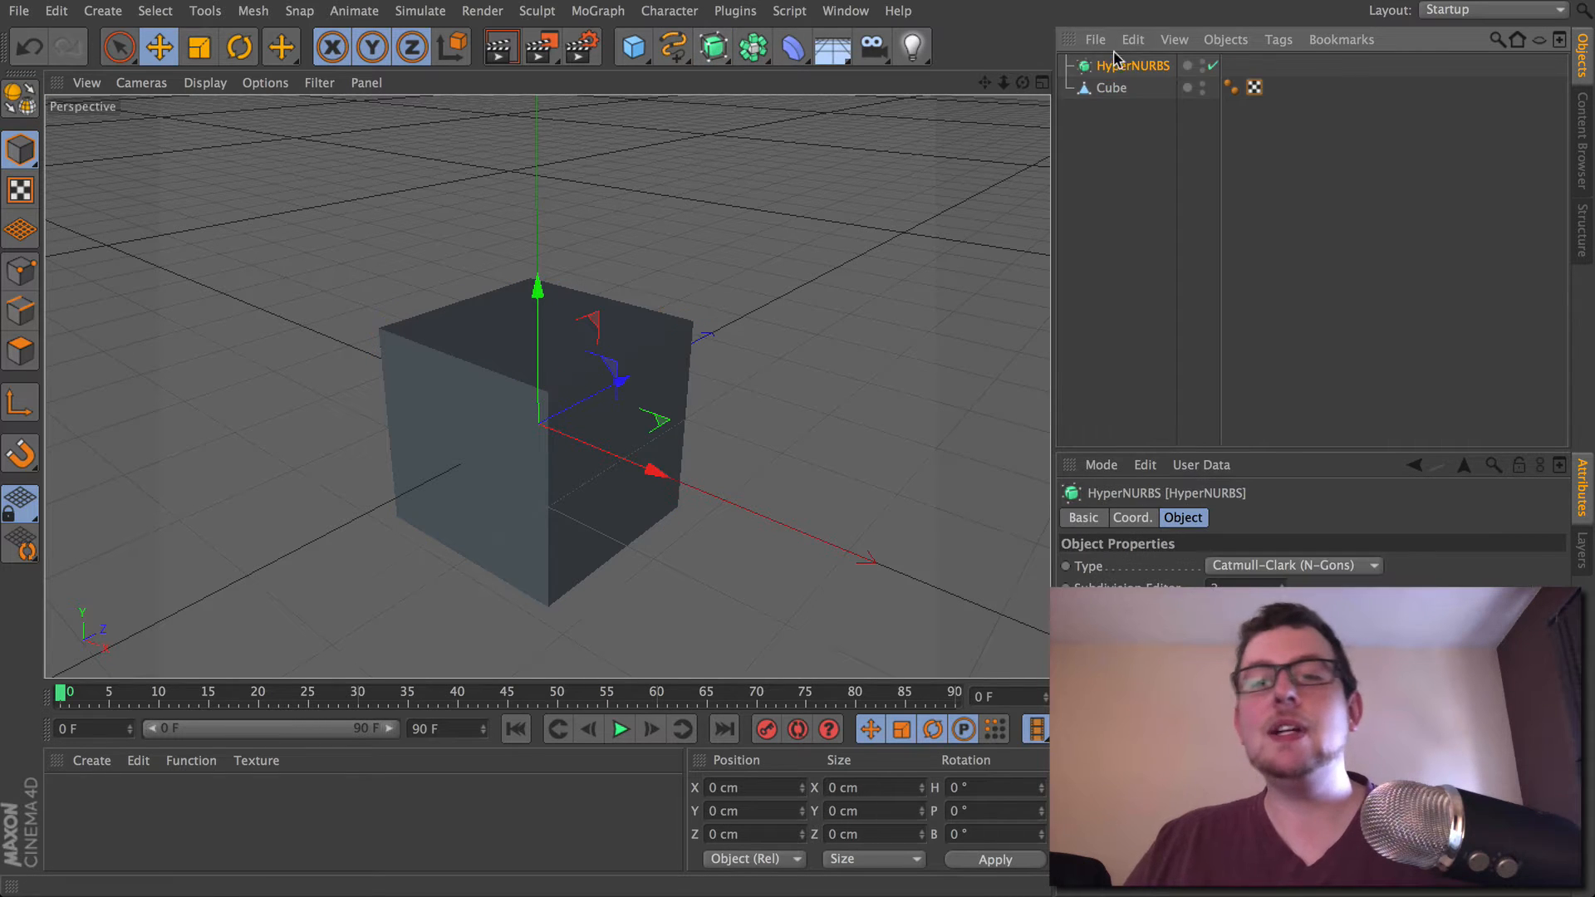
pyautogui.moveTo(1103, 88); pyautogui.dragTo(1123, 55)
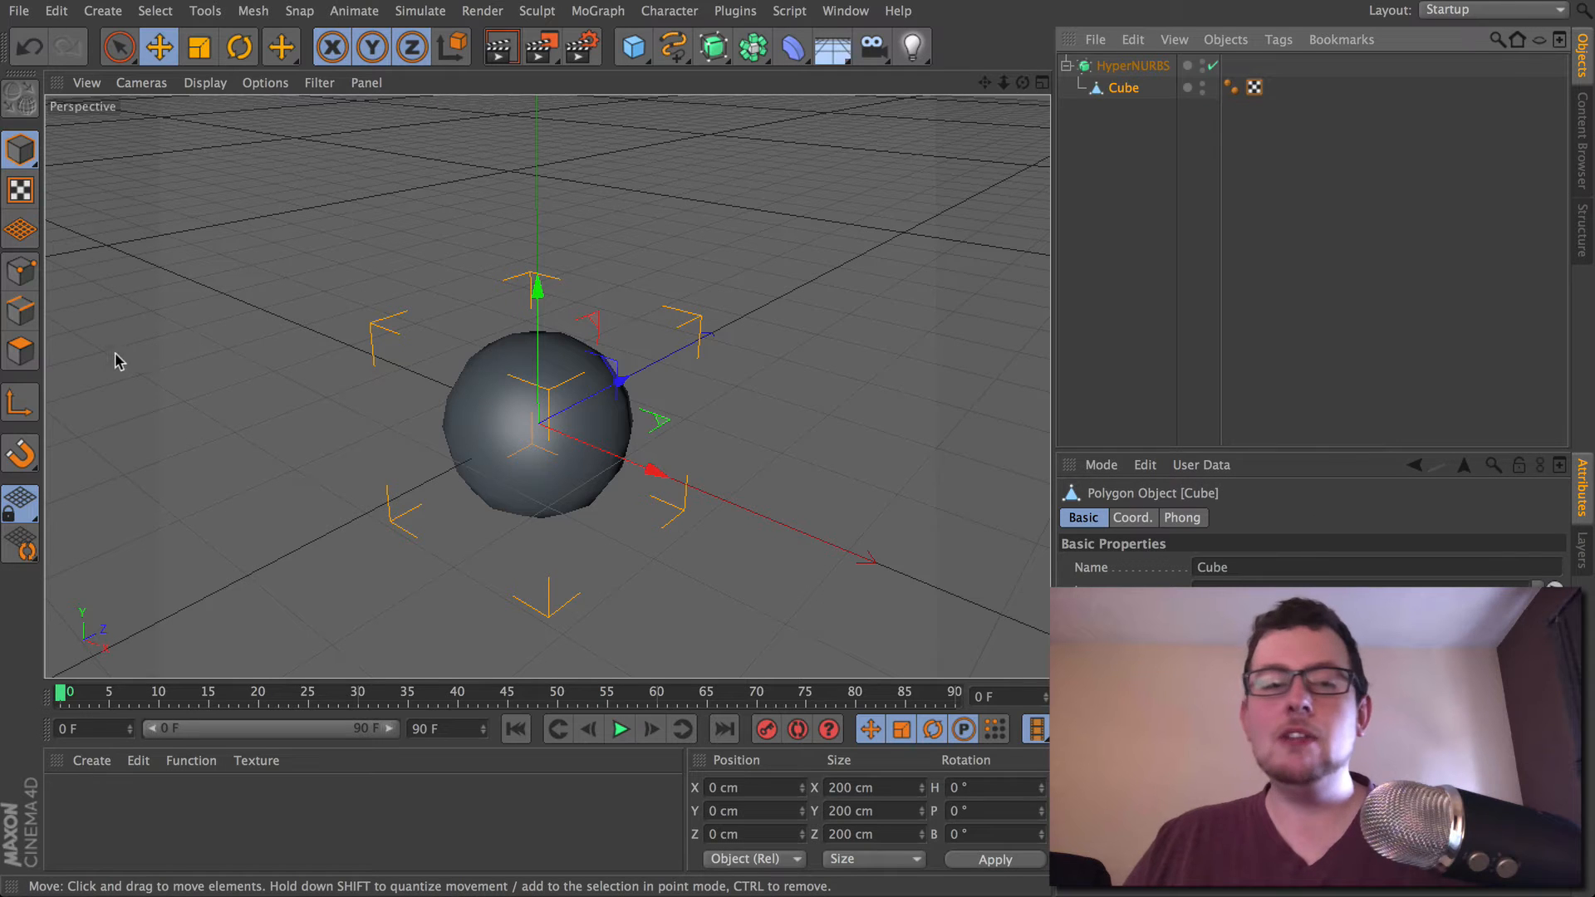
pyautogui.click(19, 352)
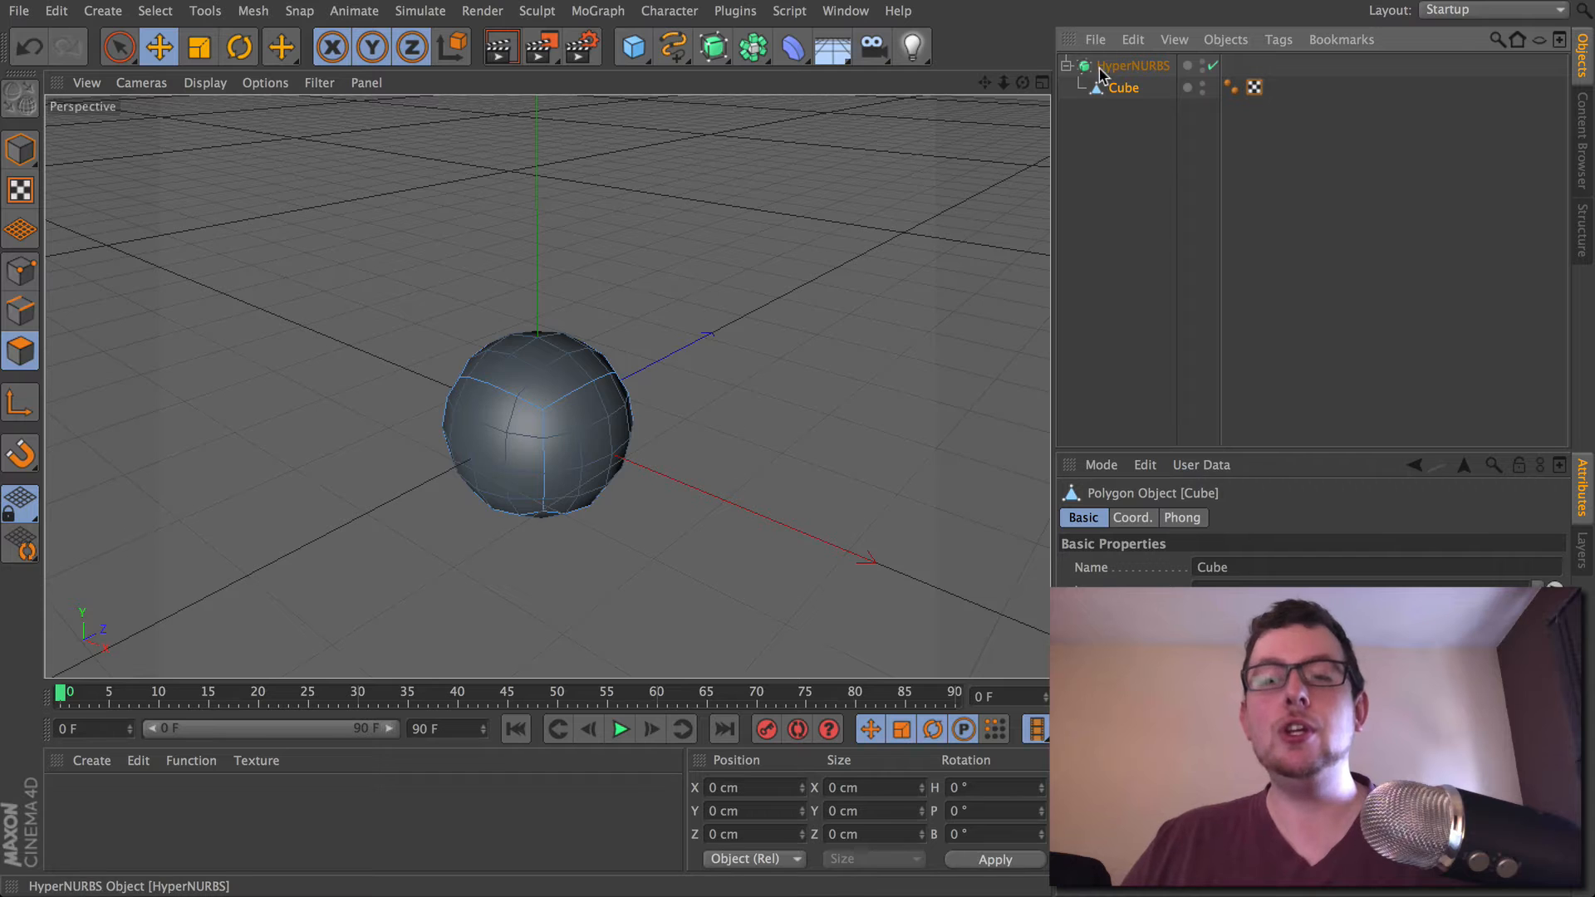
# - Toggle the HyperNURBS off and back on to compare the original cube with its subdivided mesh
pyautogui.click(1212, 65)
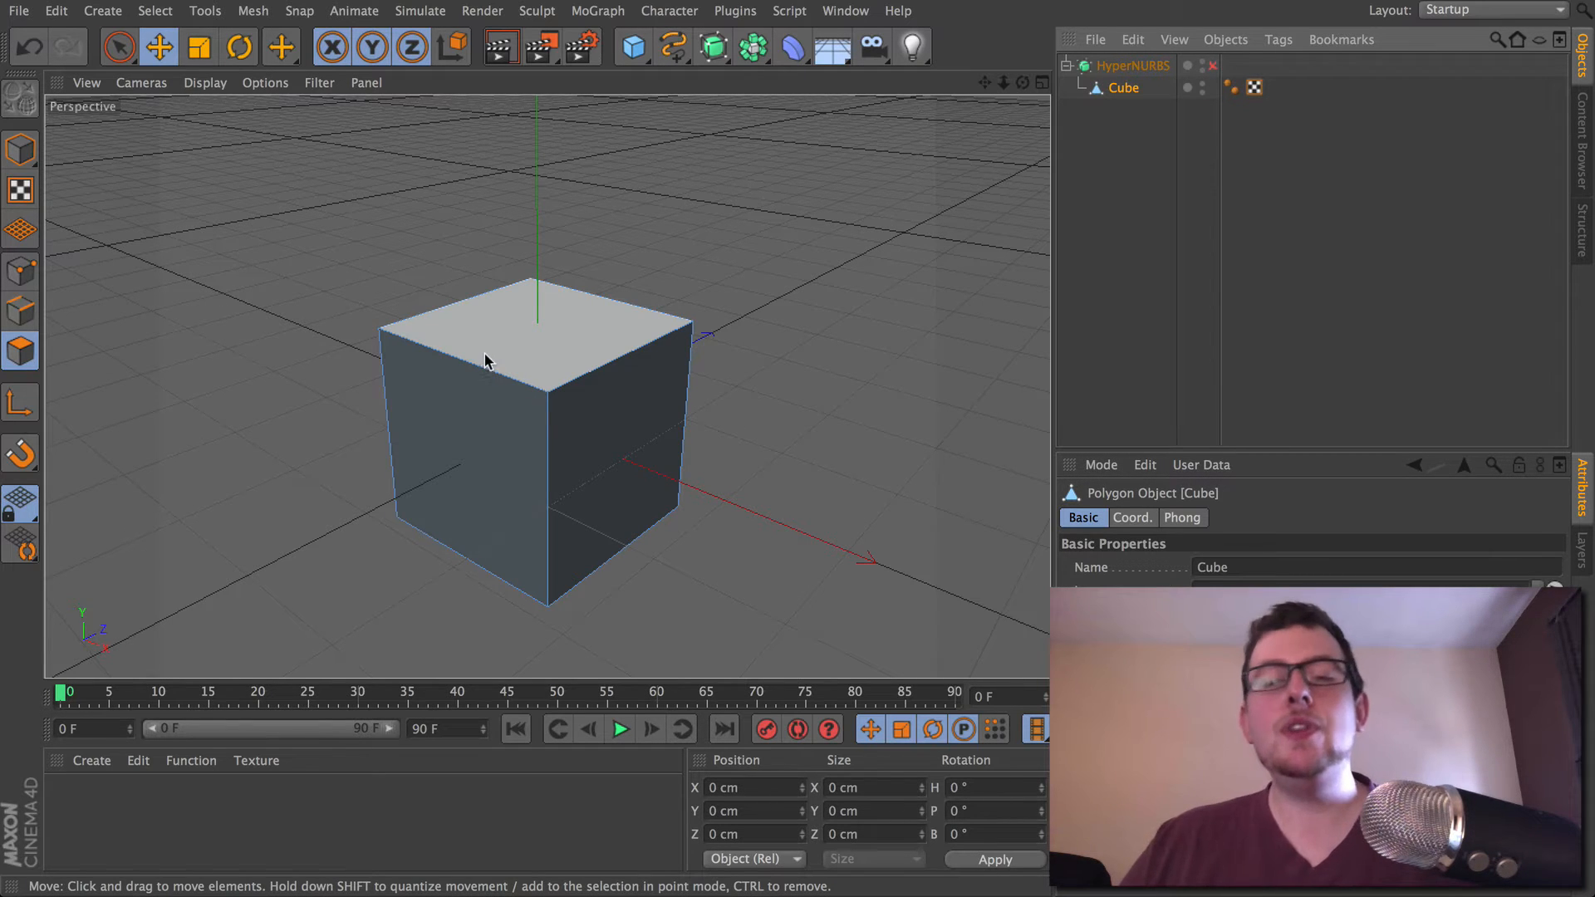
pyautogui.click(1211, 64)
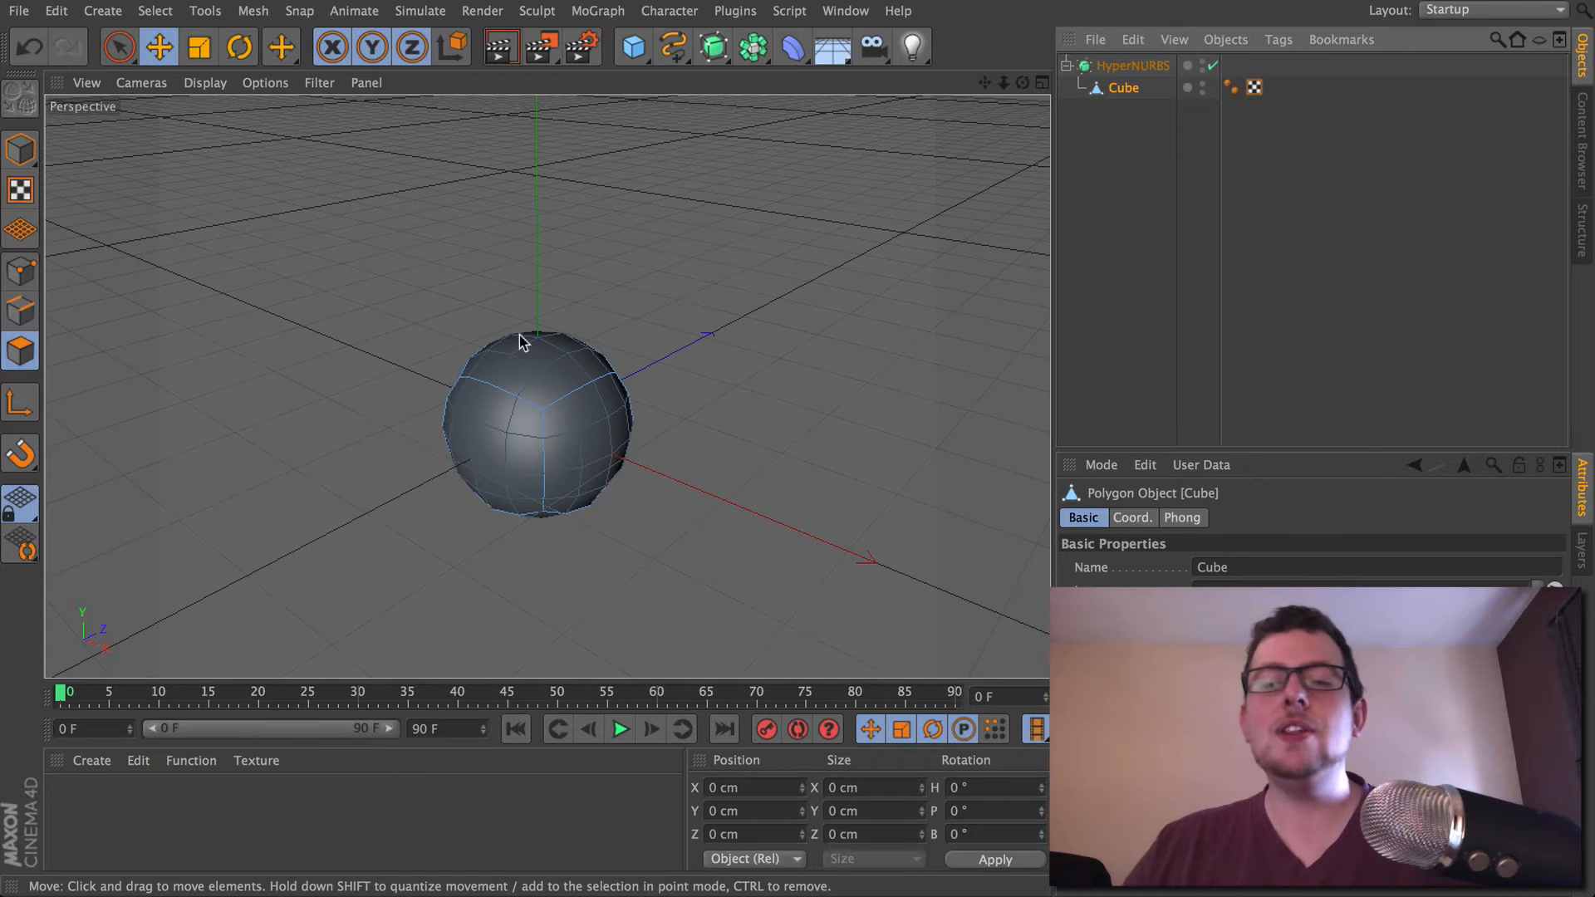
# - Turn off Isoline Editing in the perspective viewport and inspect the cube cage around the subdivided mesh
pyautogui.keyDown('alt'); pyautogui.moveTo(506, 373); pyautogui.dragTo(646, 385, button='right'); pyautogui.keyUp('alt')
pyautogui.keyDown('alt'); pyautogui.moveTo(646, 391); pyautogui.dragTo(648, 309, button='middle'); pyautogui.keyUp('alt')
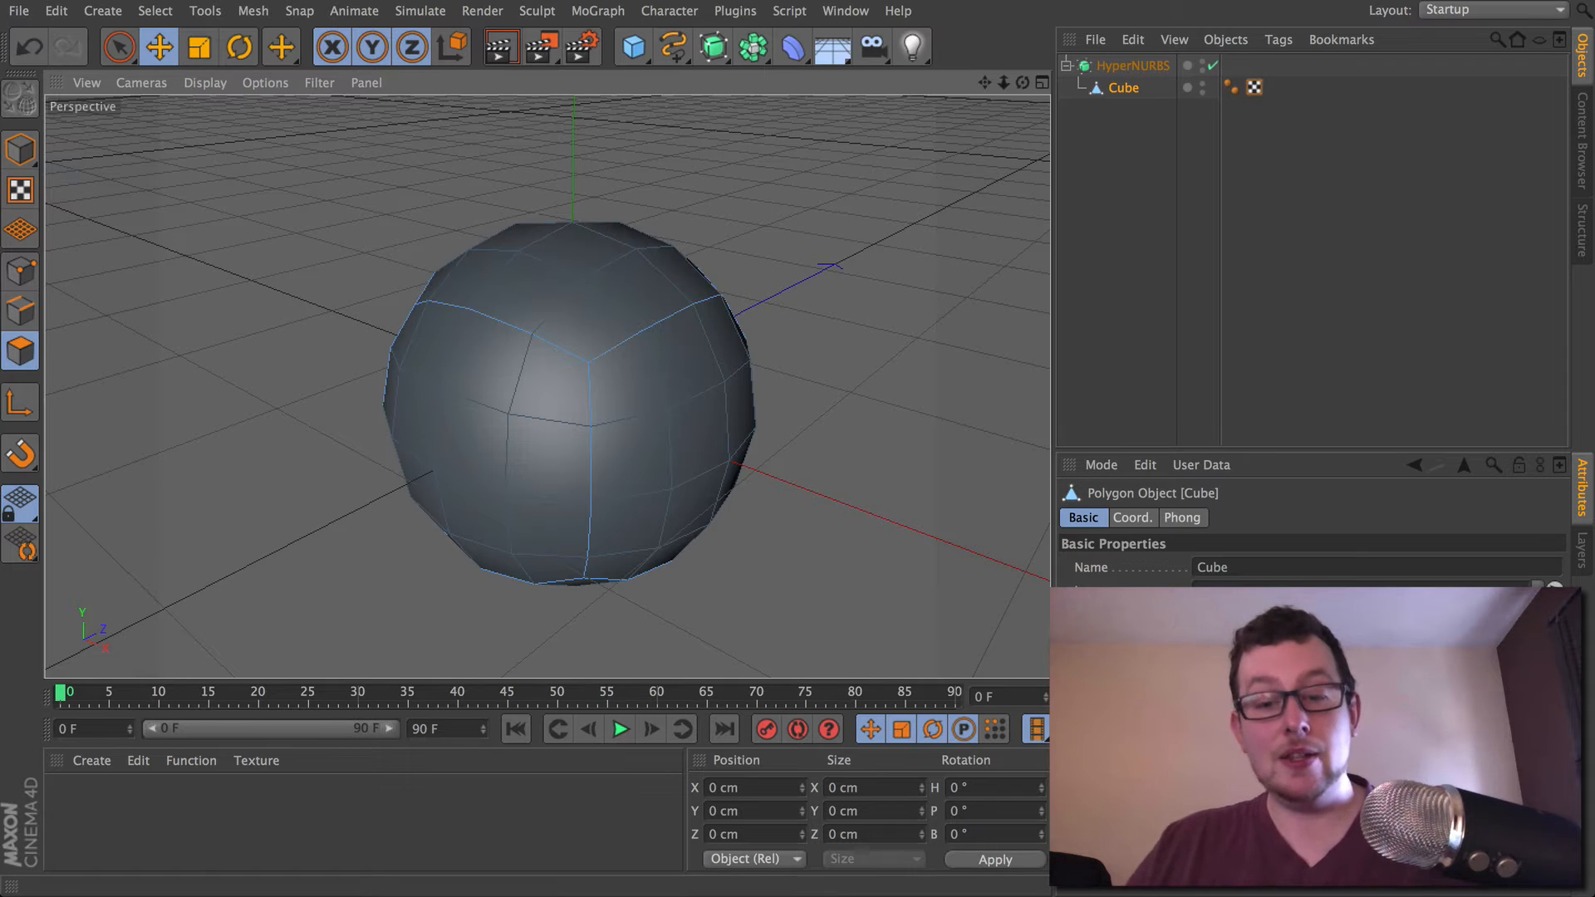
pyautogui.click(272, 84)
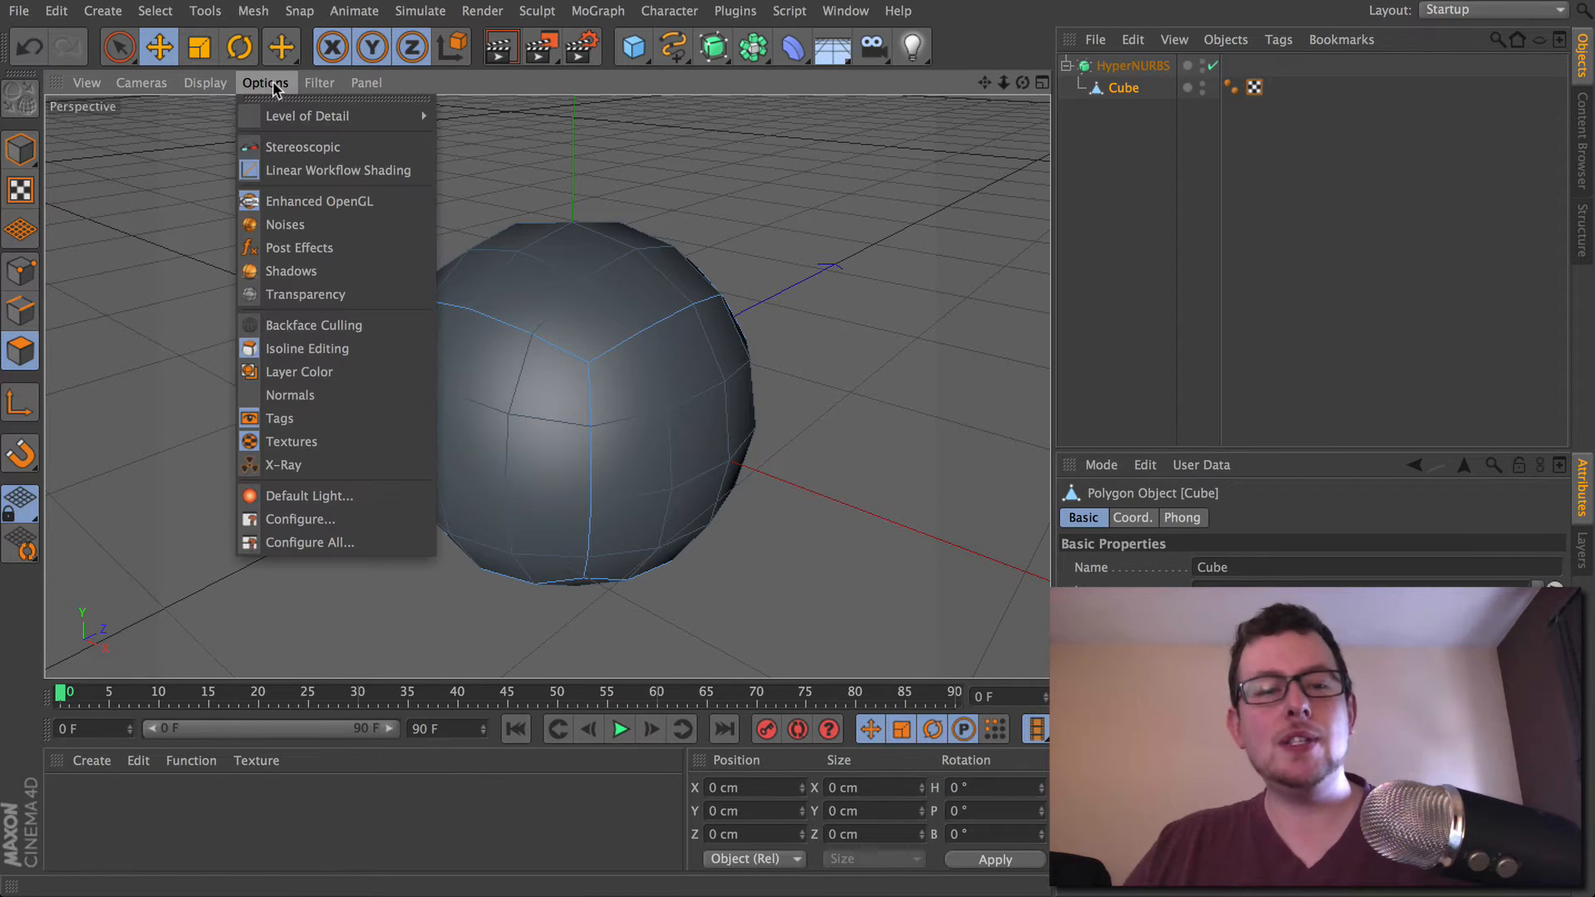
pyautogui.click(343, 349)
pyautogui.scroll(-3, 690, 345)
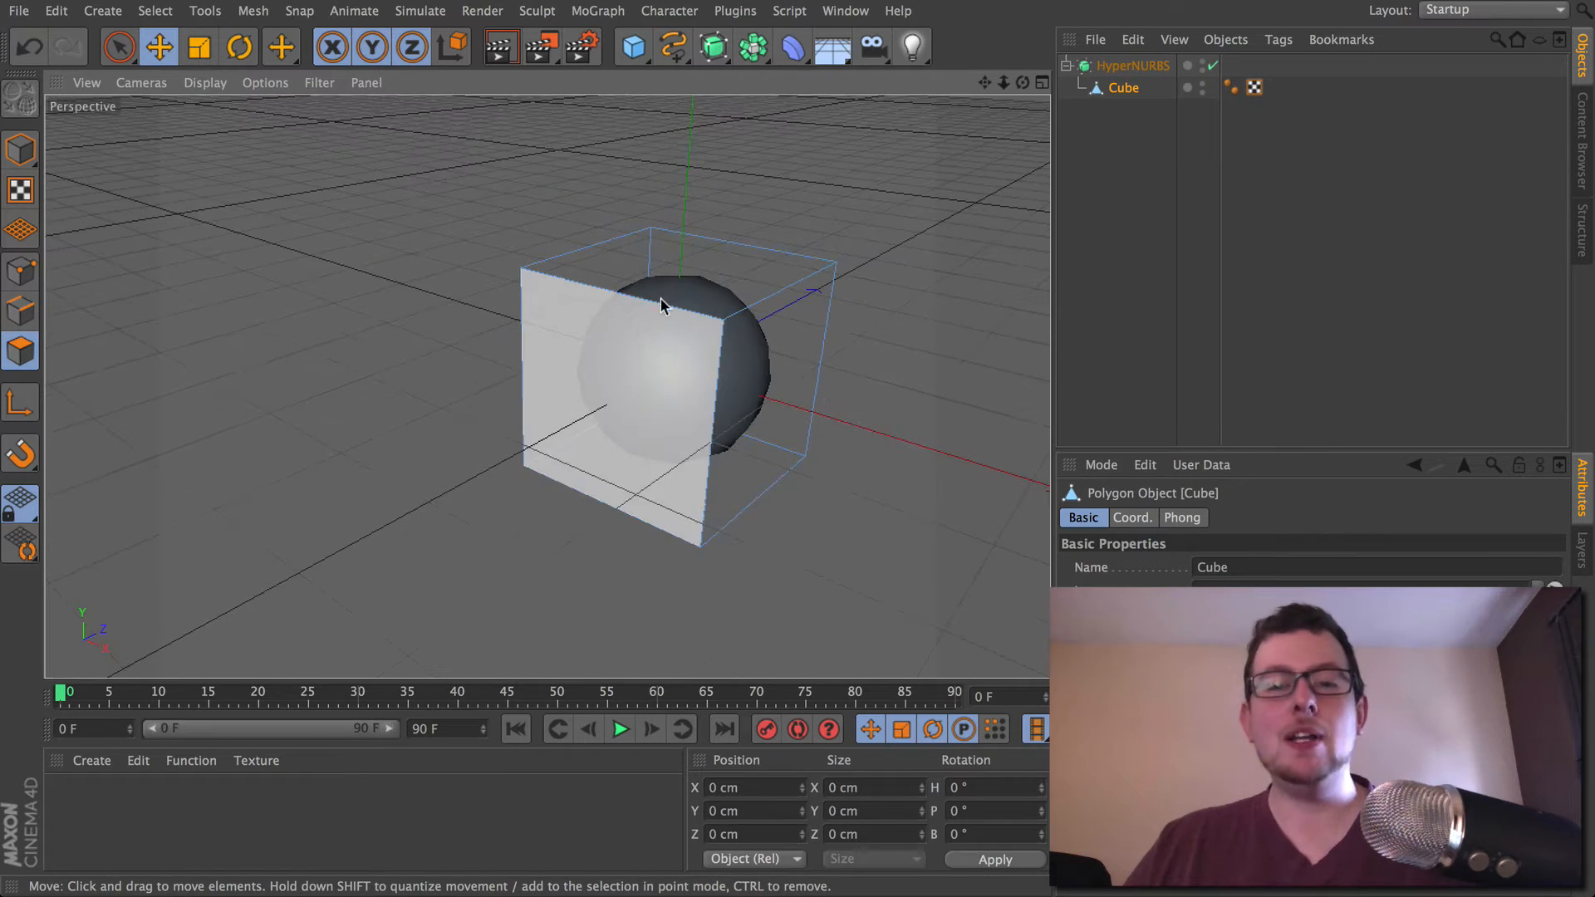
pyautogui.keyDown('alt'); pyautogui.moveTo(502, 315); pyautogui.dragTo(524, 420); pyautogui.keyUp('alt')
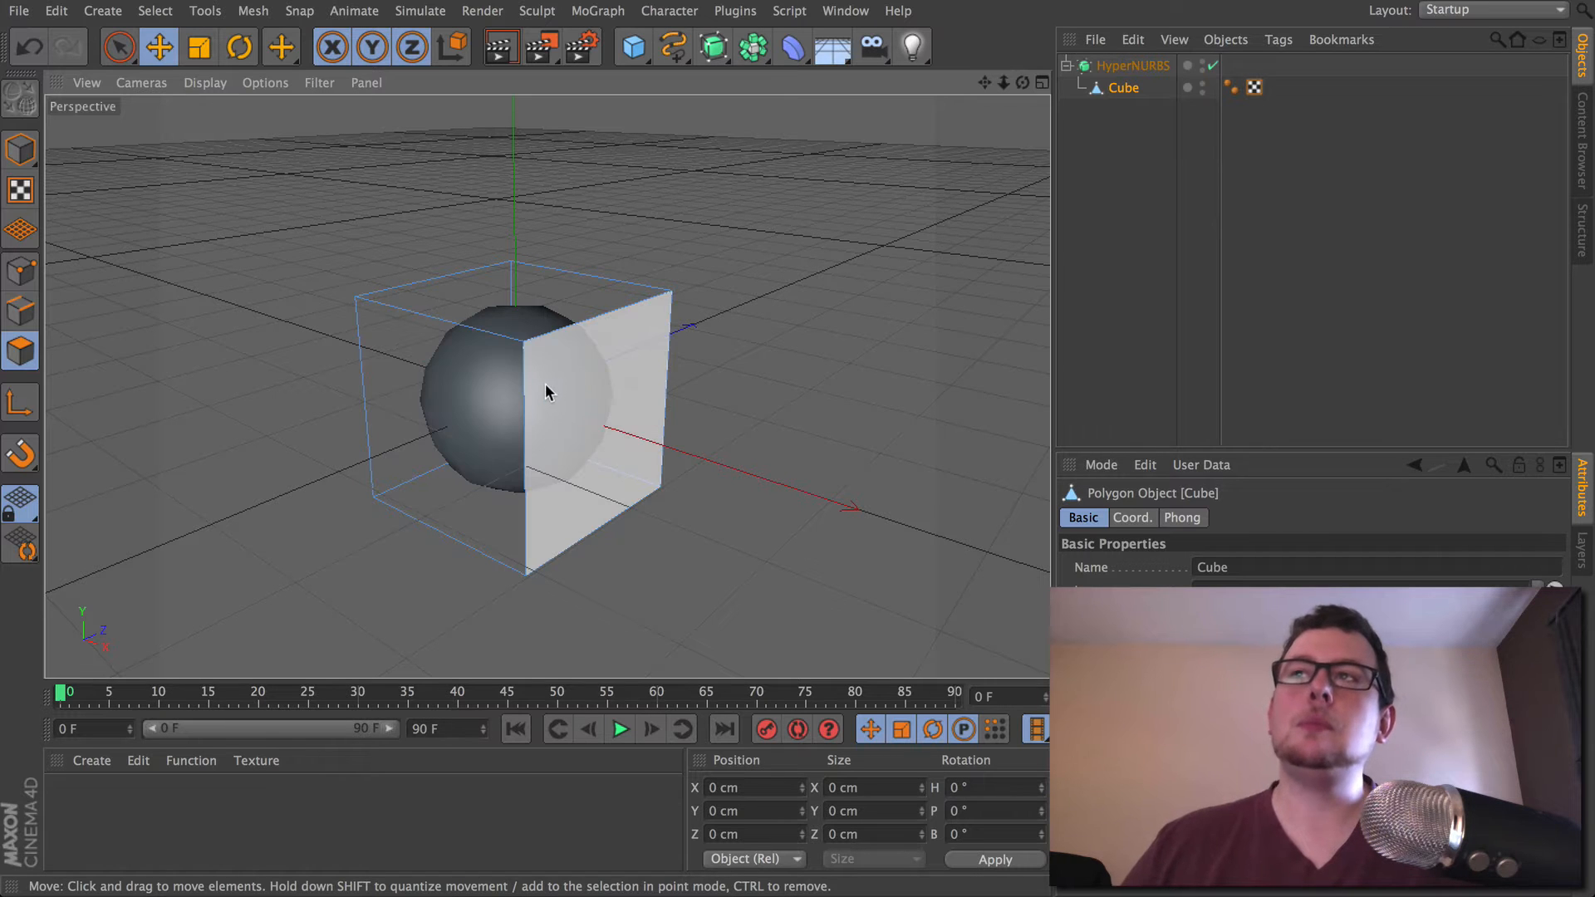
# - Open the settings for all viewports and review the Display, Filter and View options
pyautogui.click(266, 83)
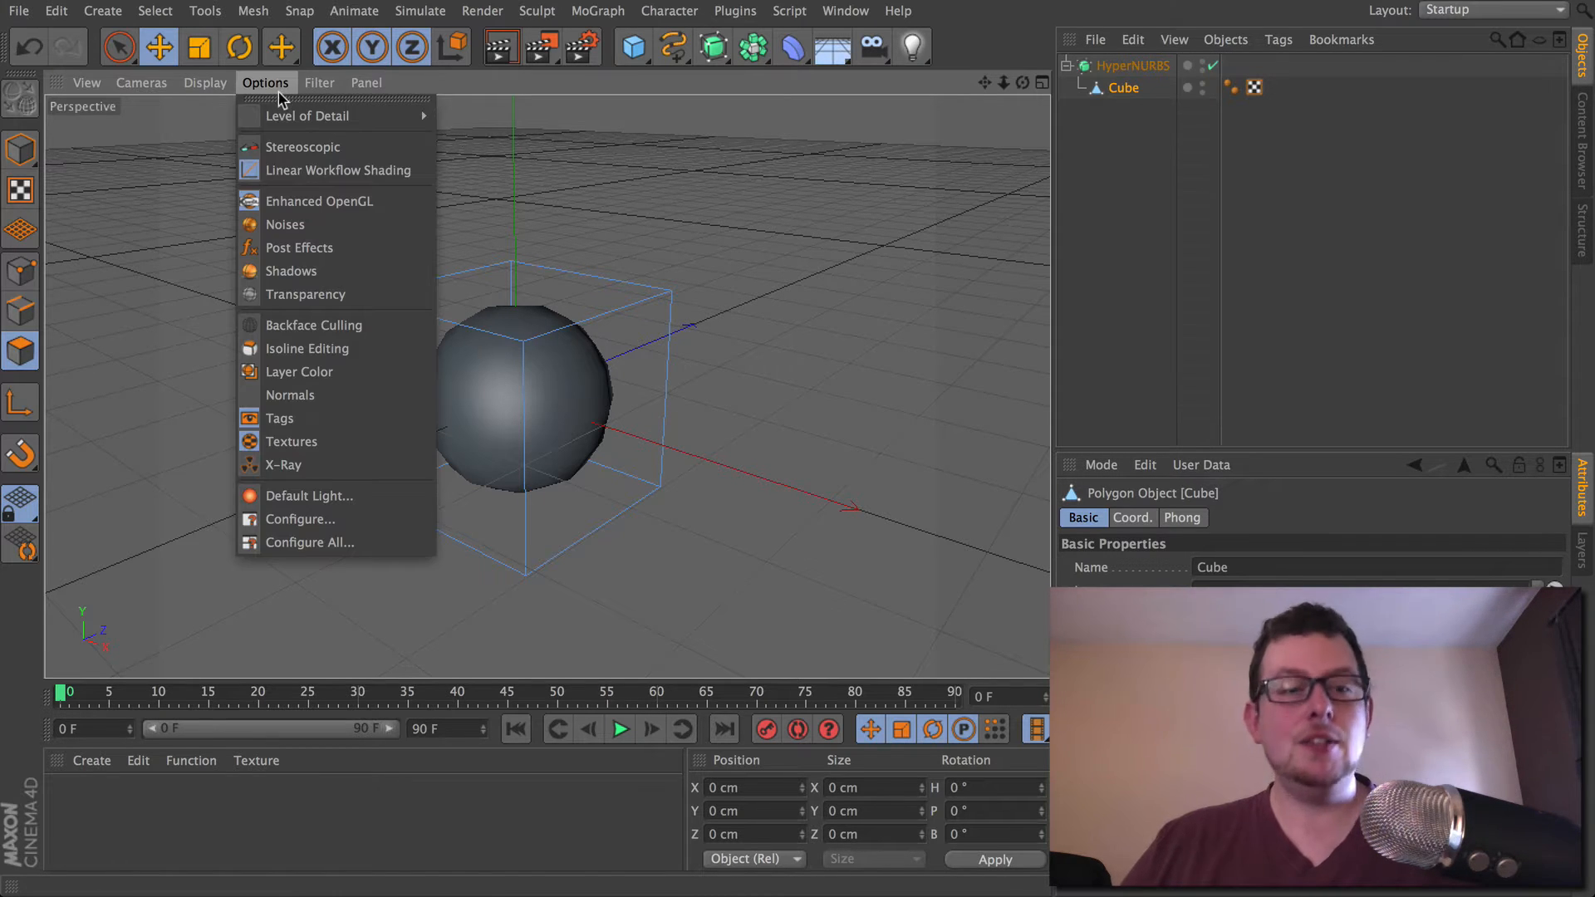
pyautogui.click(331, 542)
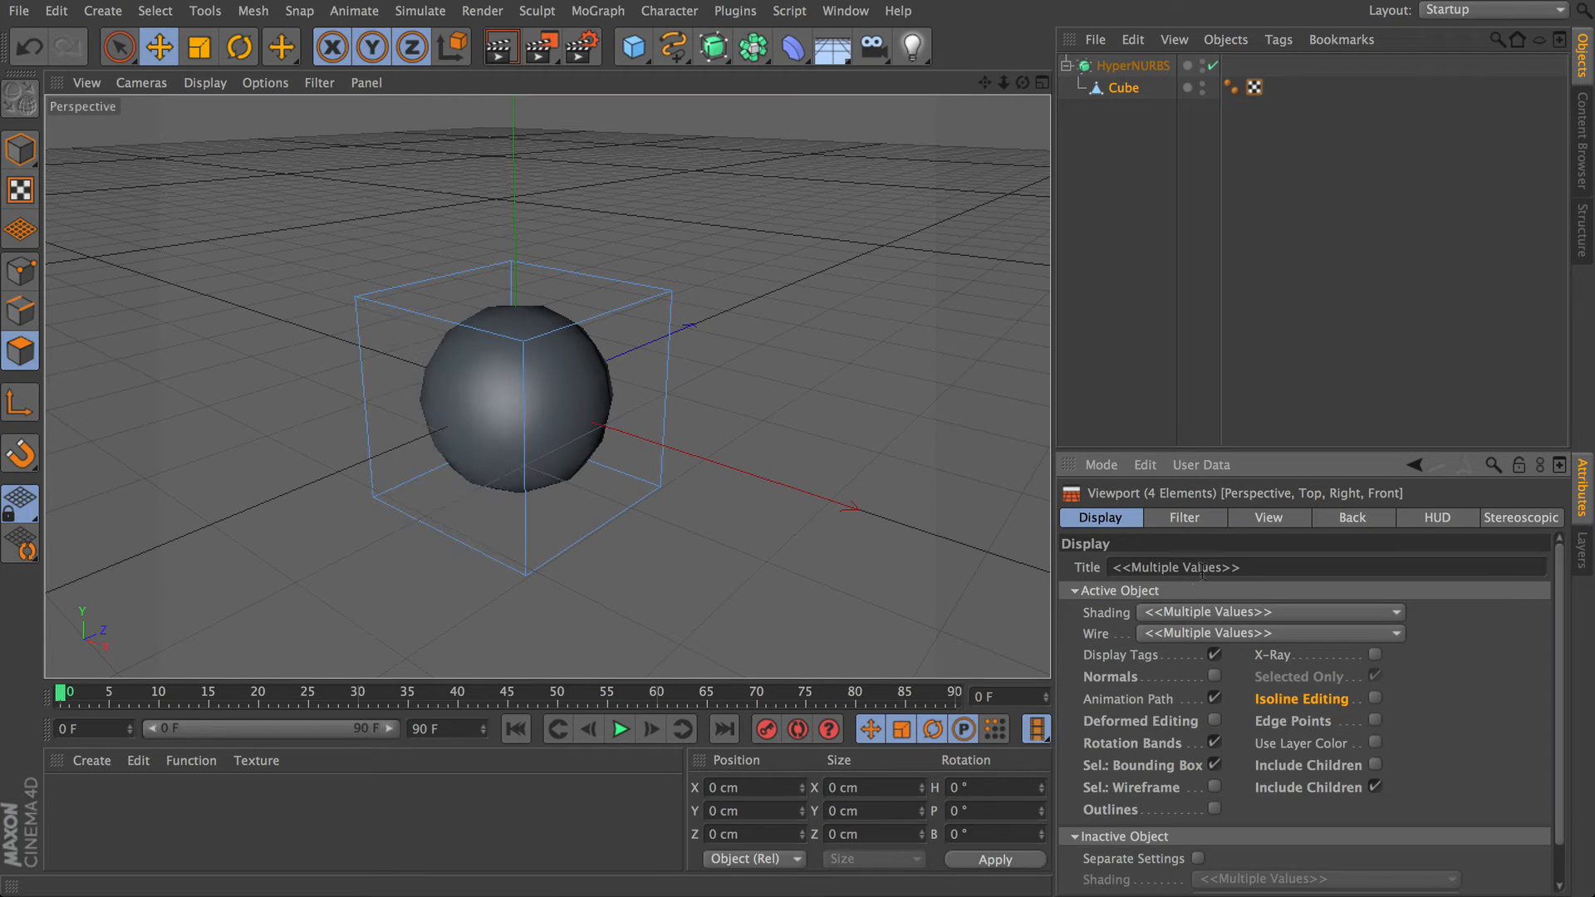
pyautogui.click(1185, 517)
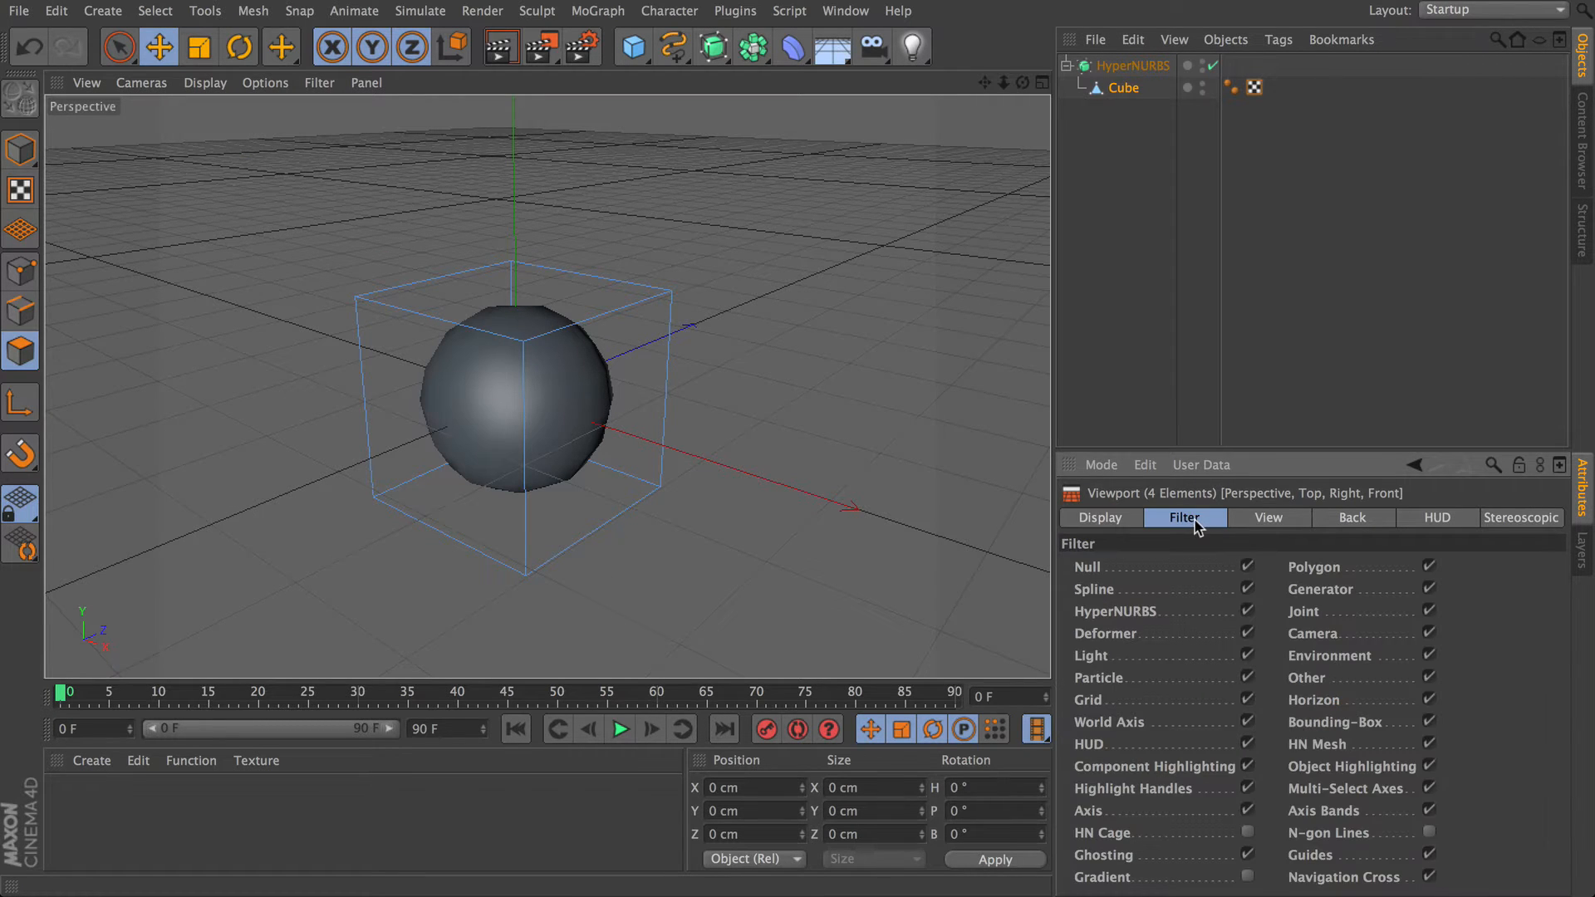
pyautogui.click(1262, 520)
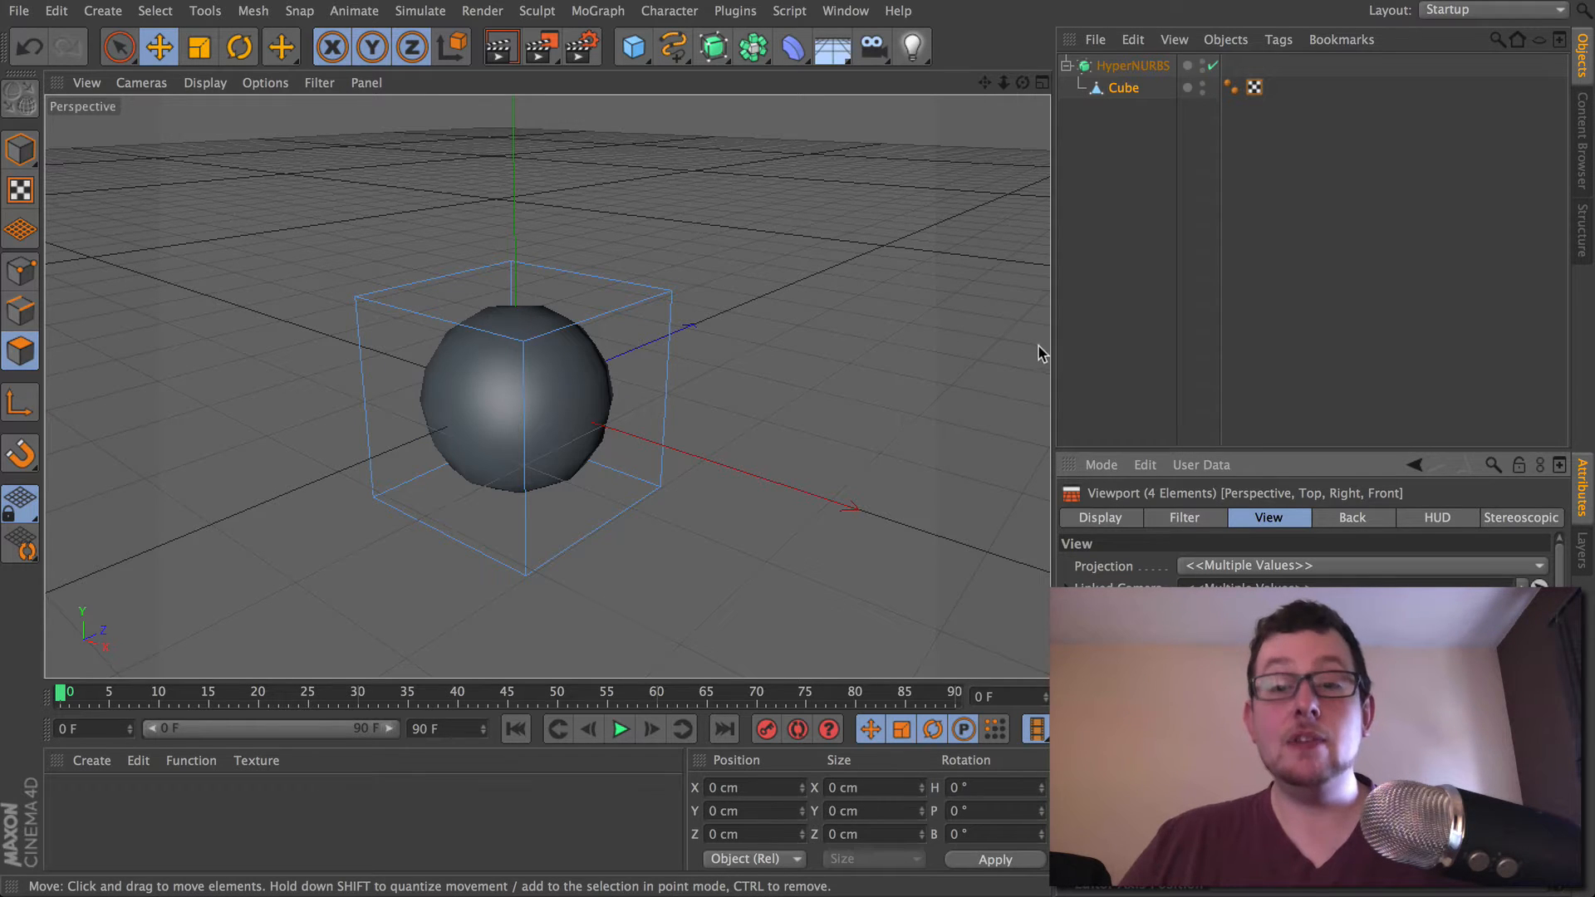
pyautogui.moveTo(1051, 343)
pyautogui.mouseDown()
pyautogui.moveTo(787, 341)
pyautogui.moveTo(475, 374)
pyautogui.mouseUp()
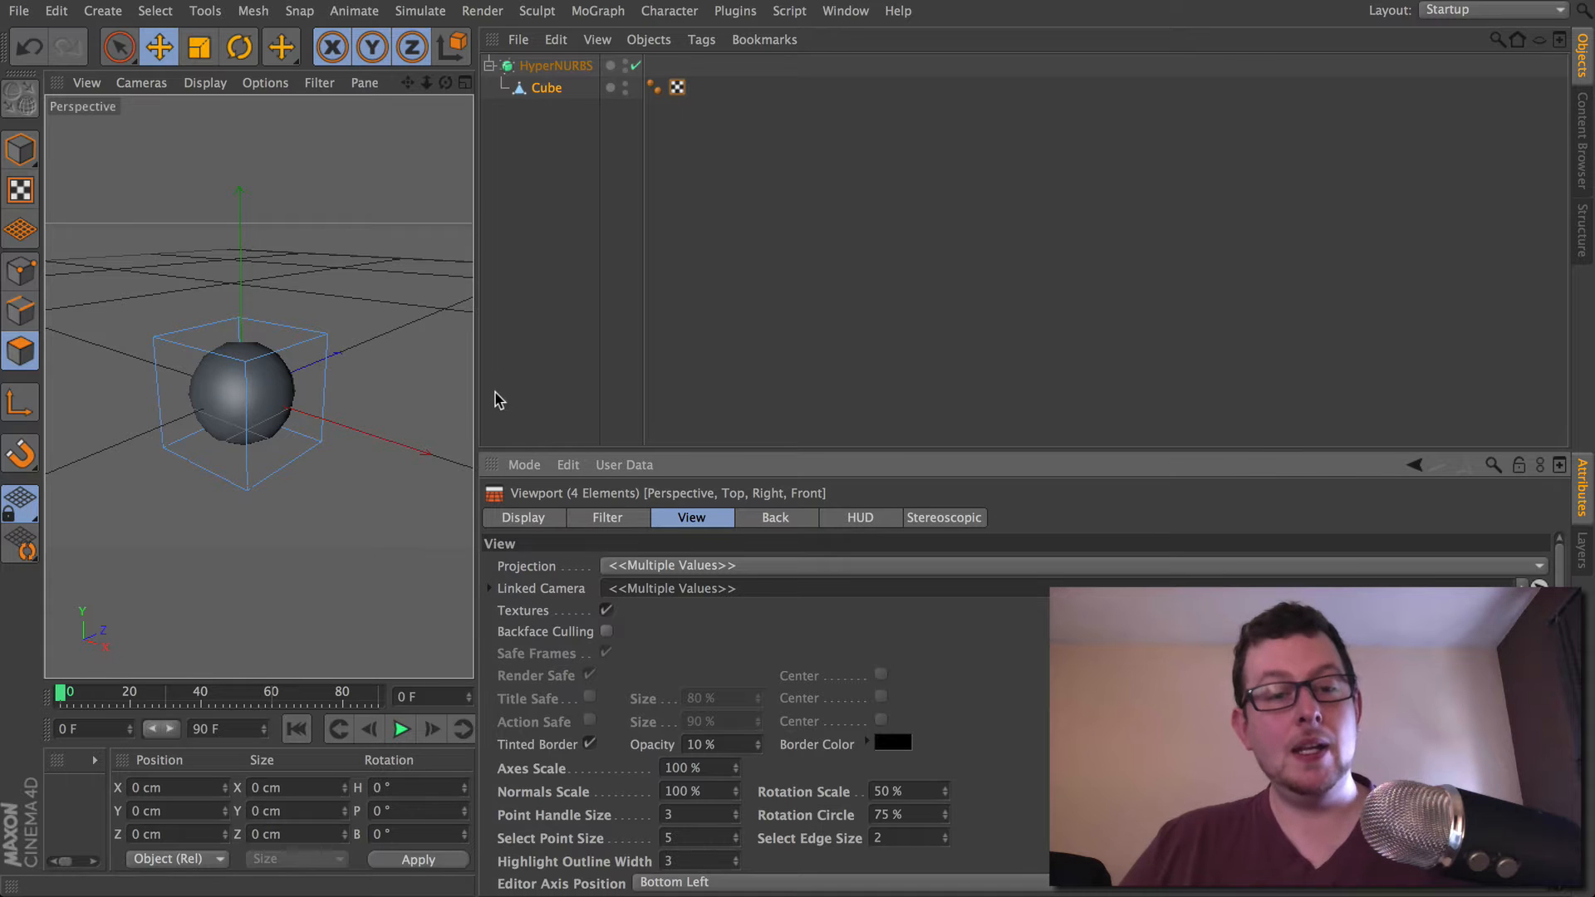
pyautogui.moveTo(474, 395); pyautogui.dragTo(1021, 400)
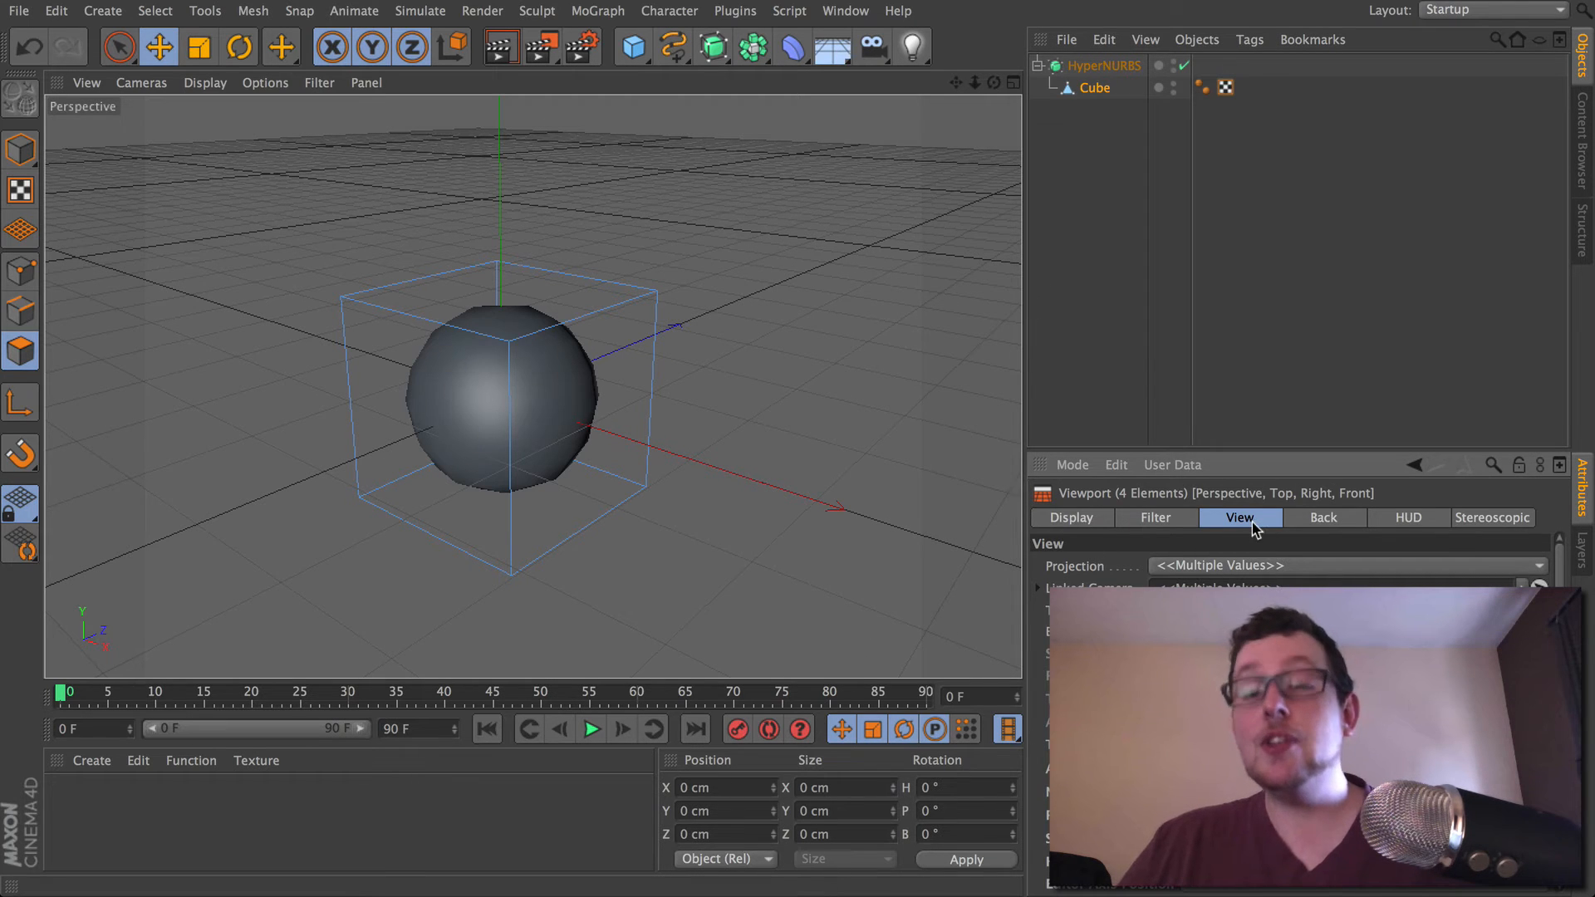
# - Open the settings of the perspective viewport only and enlarge the Attribute Manager vertically to show more View options
pyautogui.click(265, 82)
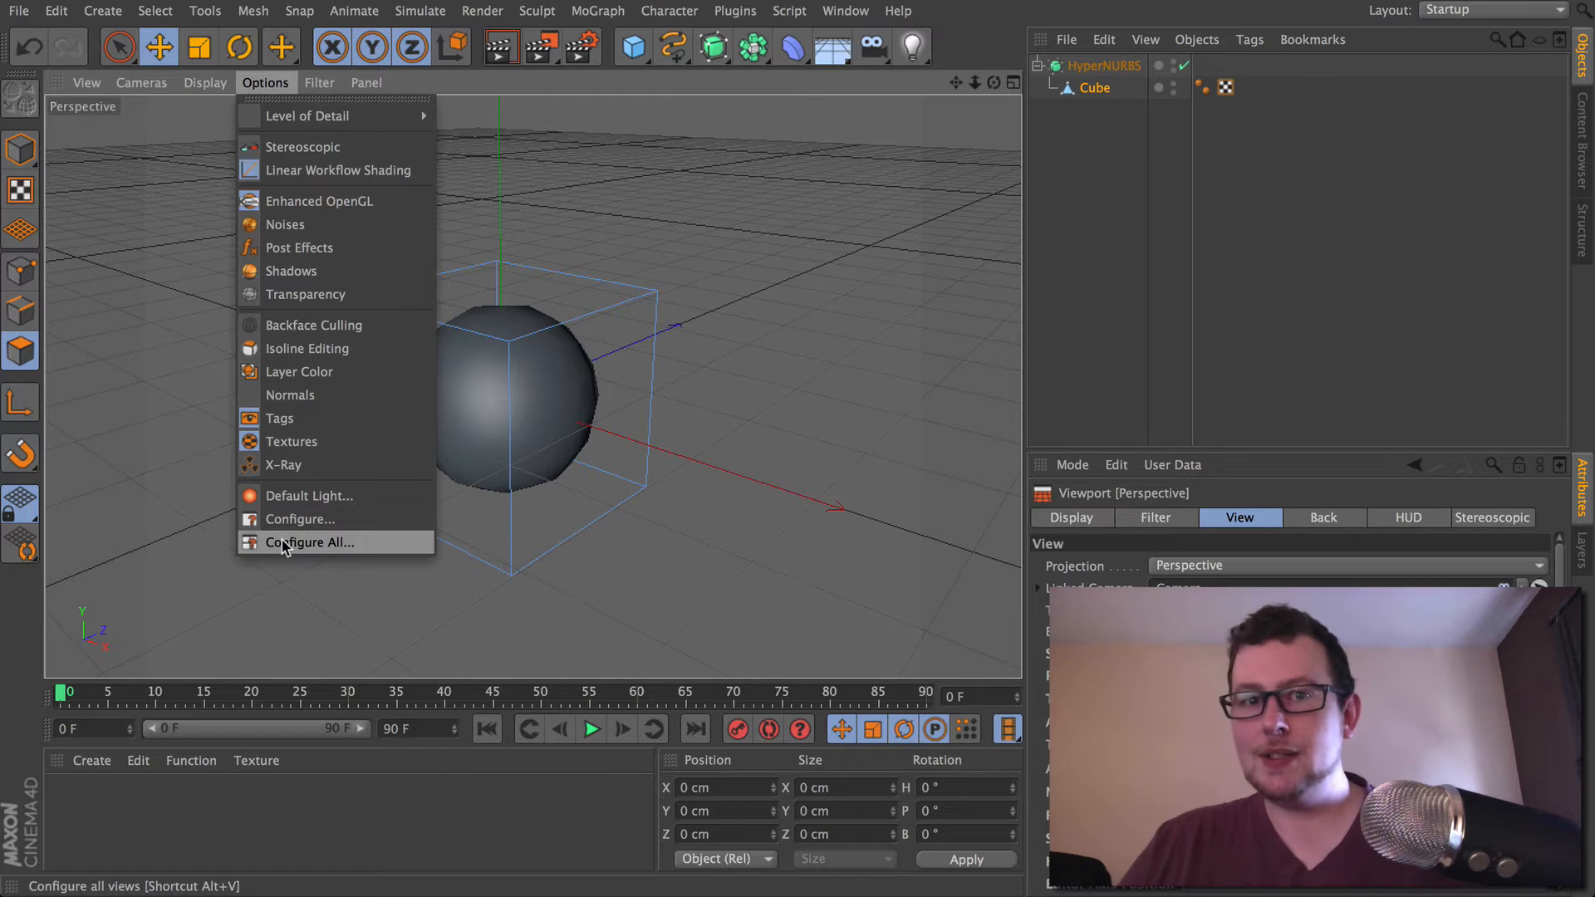
pyautogui.click(1282, 478)
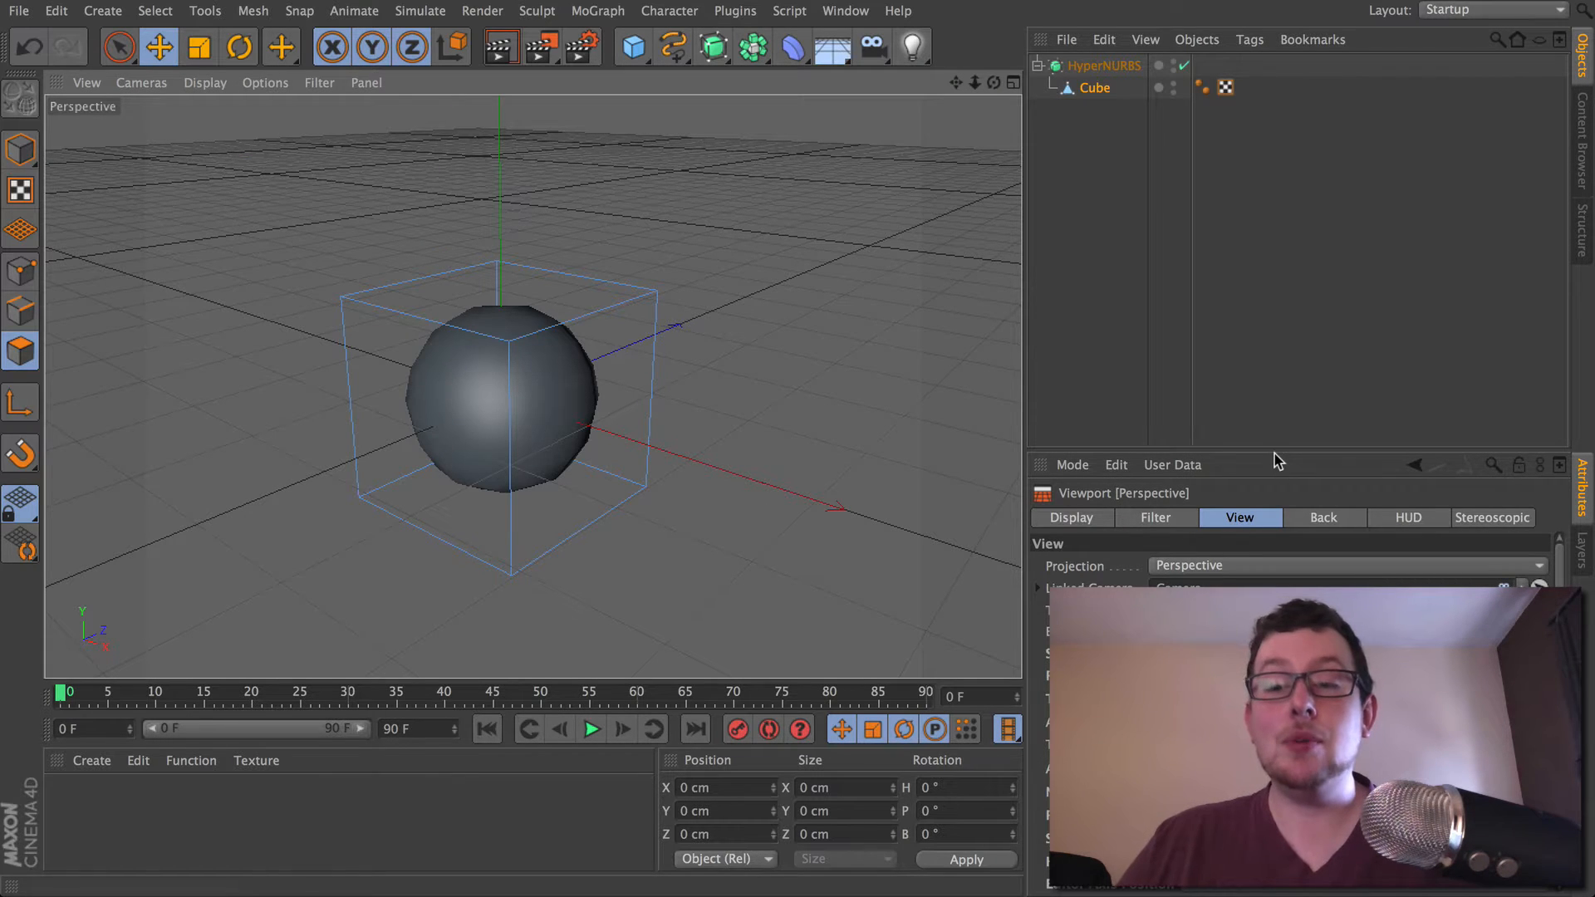
pyautogui.moveTo(1278, 462); pyautogui.dragTo(1295, 200)
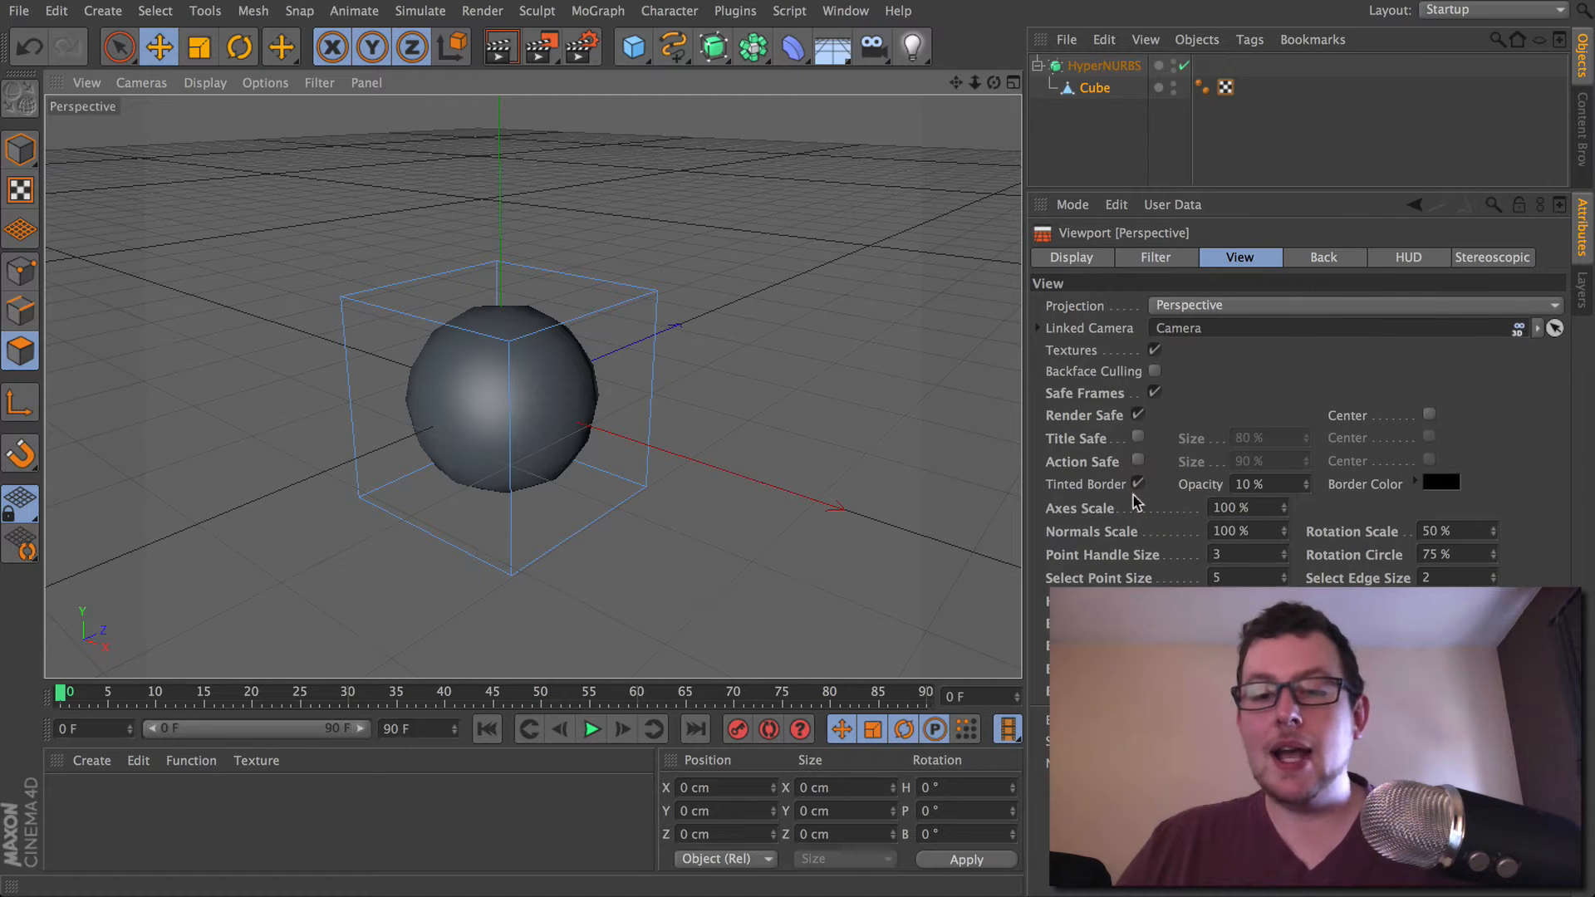
# - Try a Tinted Border opacity of 25 % in the perspective viewport, and raise it to 100 %
pyautogui.click(1072, 393)
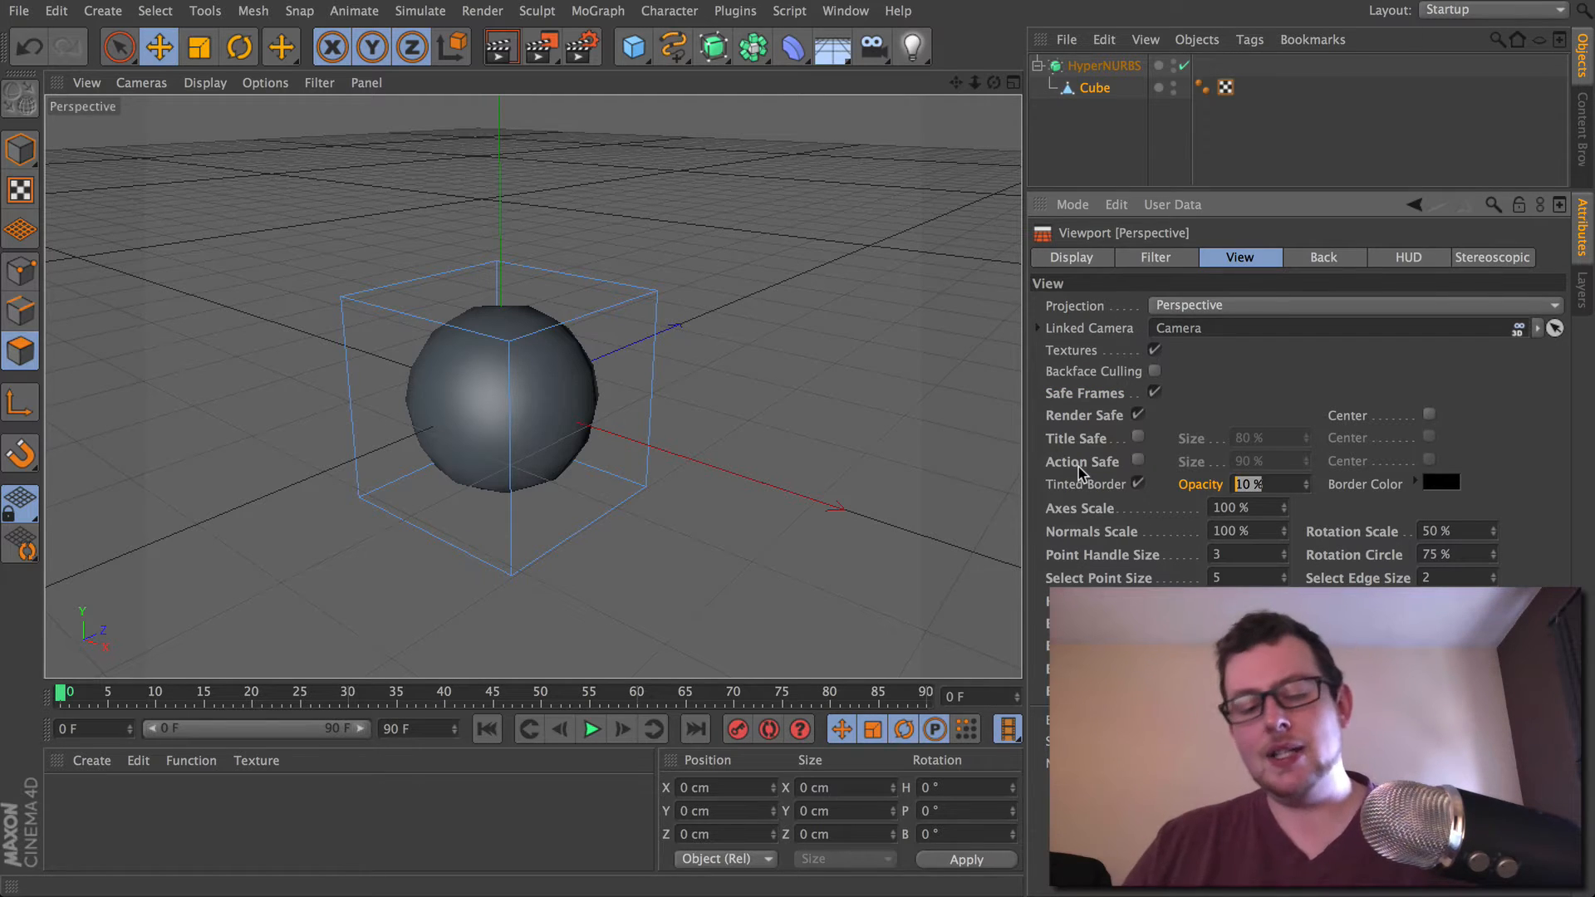
pyautogui.write('25')
pyautogui.press('Return')
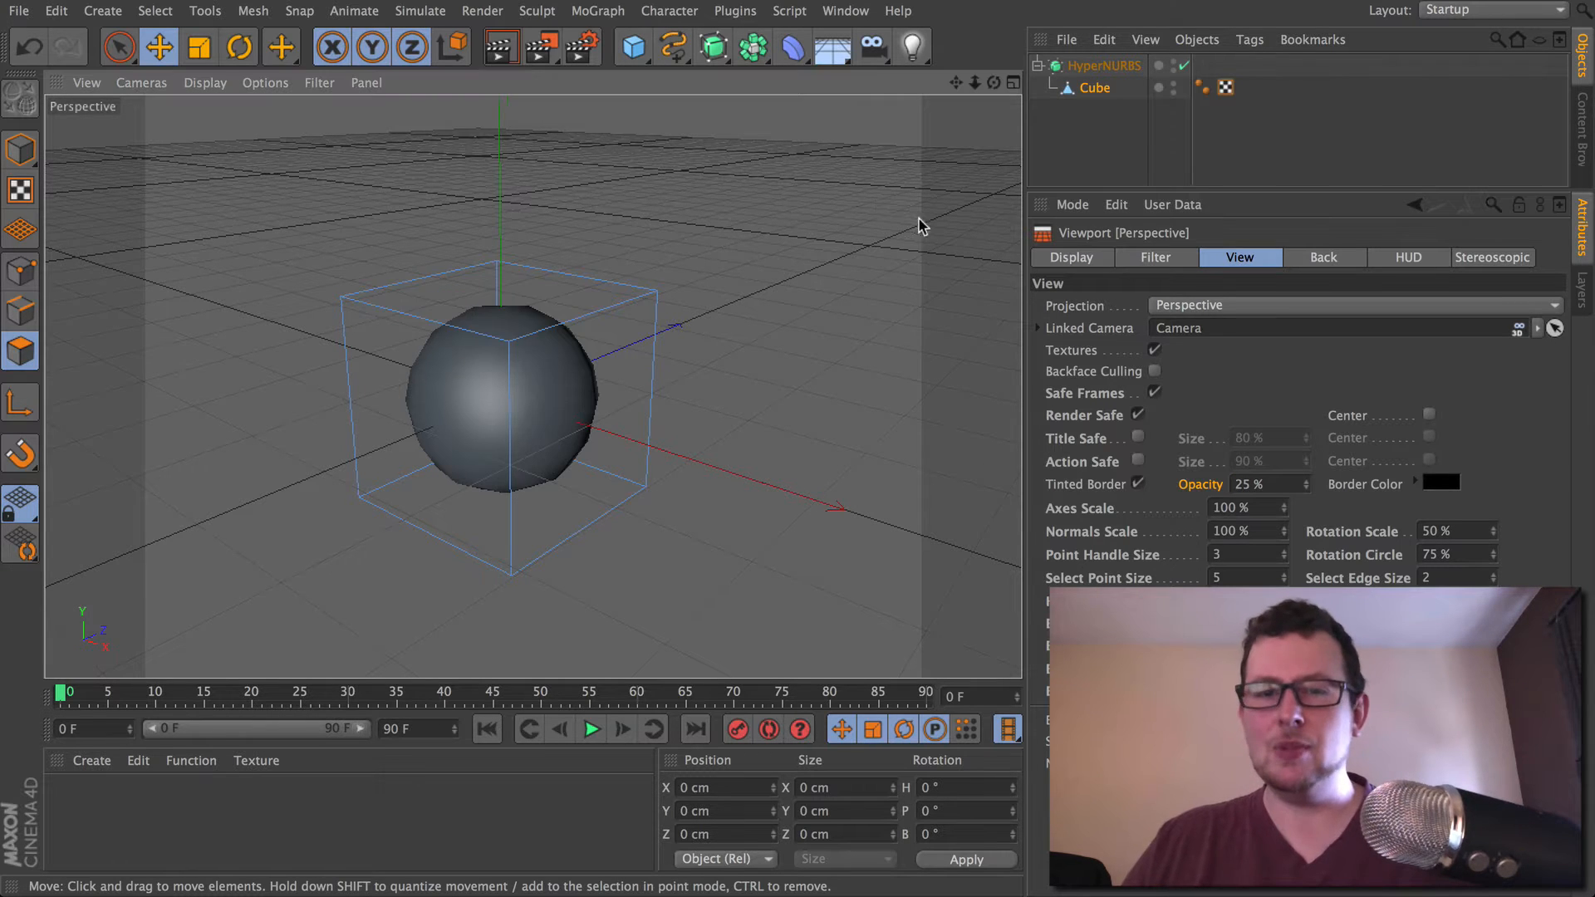
pyautogui.keyDown('alt'); pyautogui.moveTo(919, 224); pyautogui.dragTo(851, 187); pyautogui.keyUp('alt')
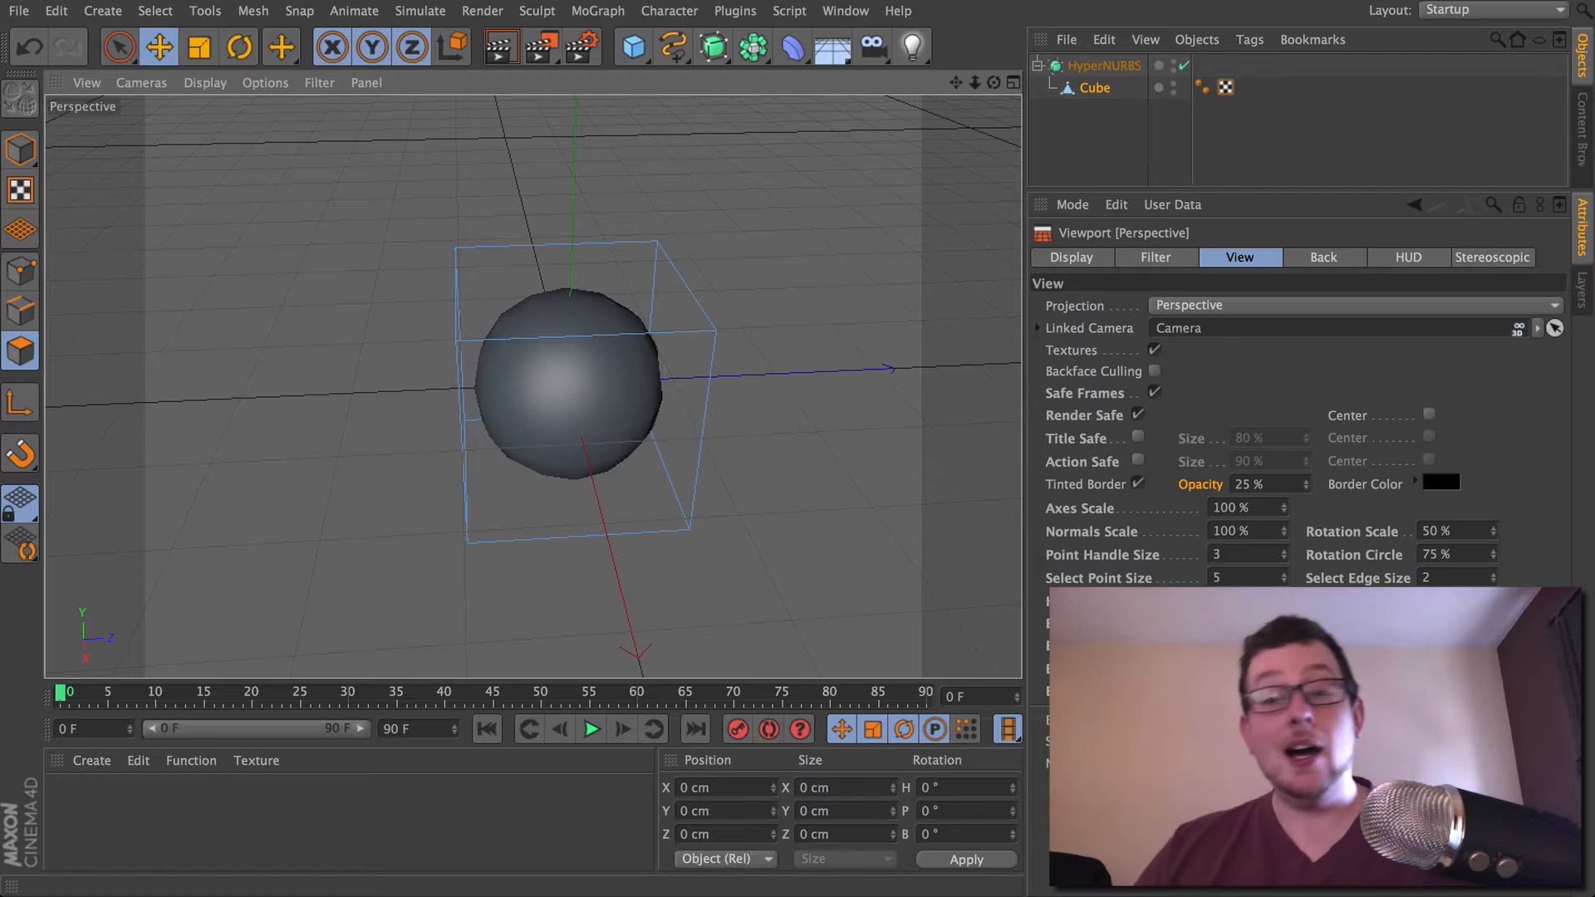
pyautogui.moveTo(1306, 490); pyautogui.dragTo(1306, 406)
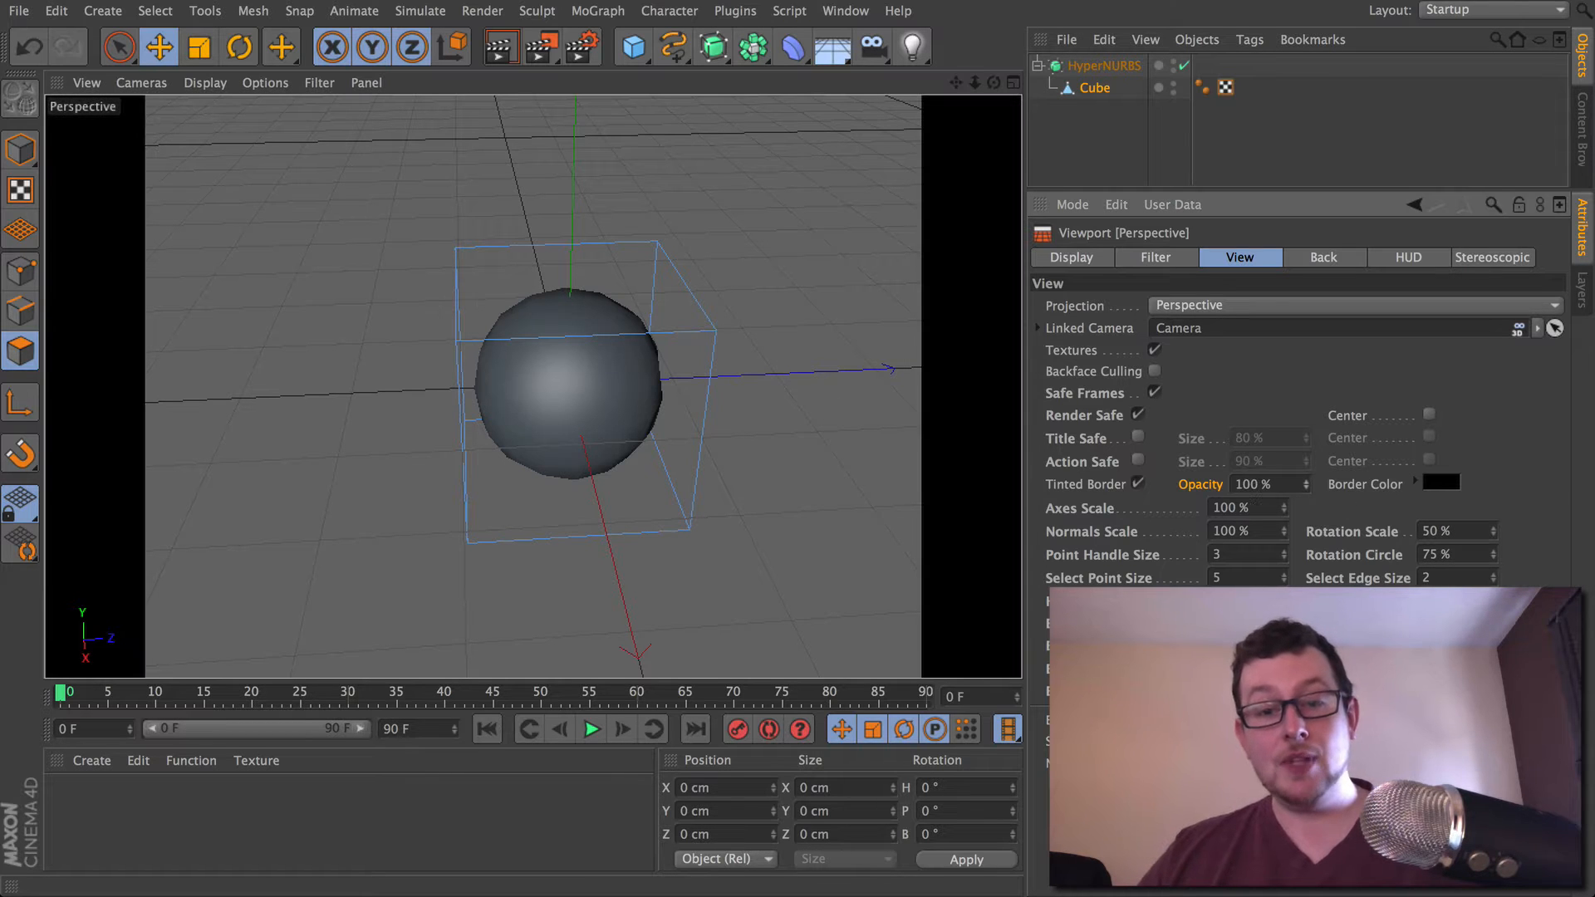
pyautogui.keyDown('alt'); pyautogui.moveTo(928, 205); pyautogui.dragTo(847, 221); pyautogui.keyUp('alt')
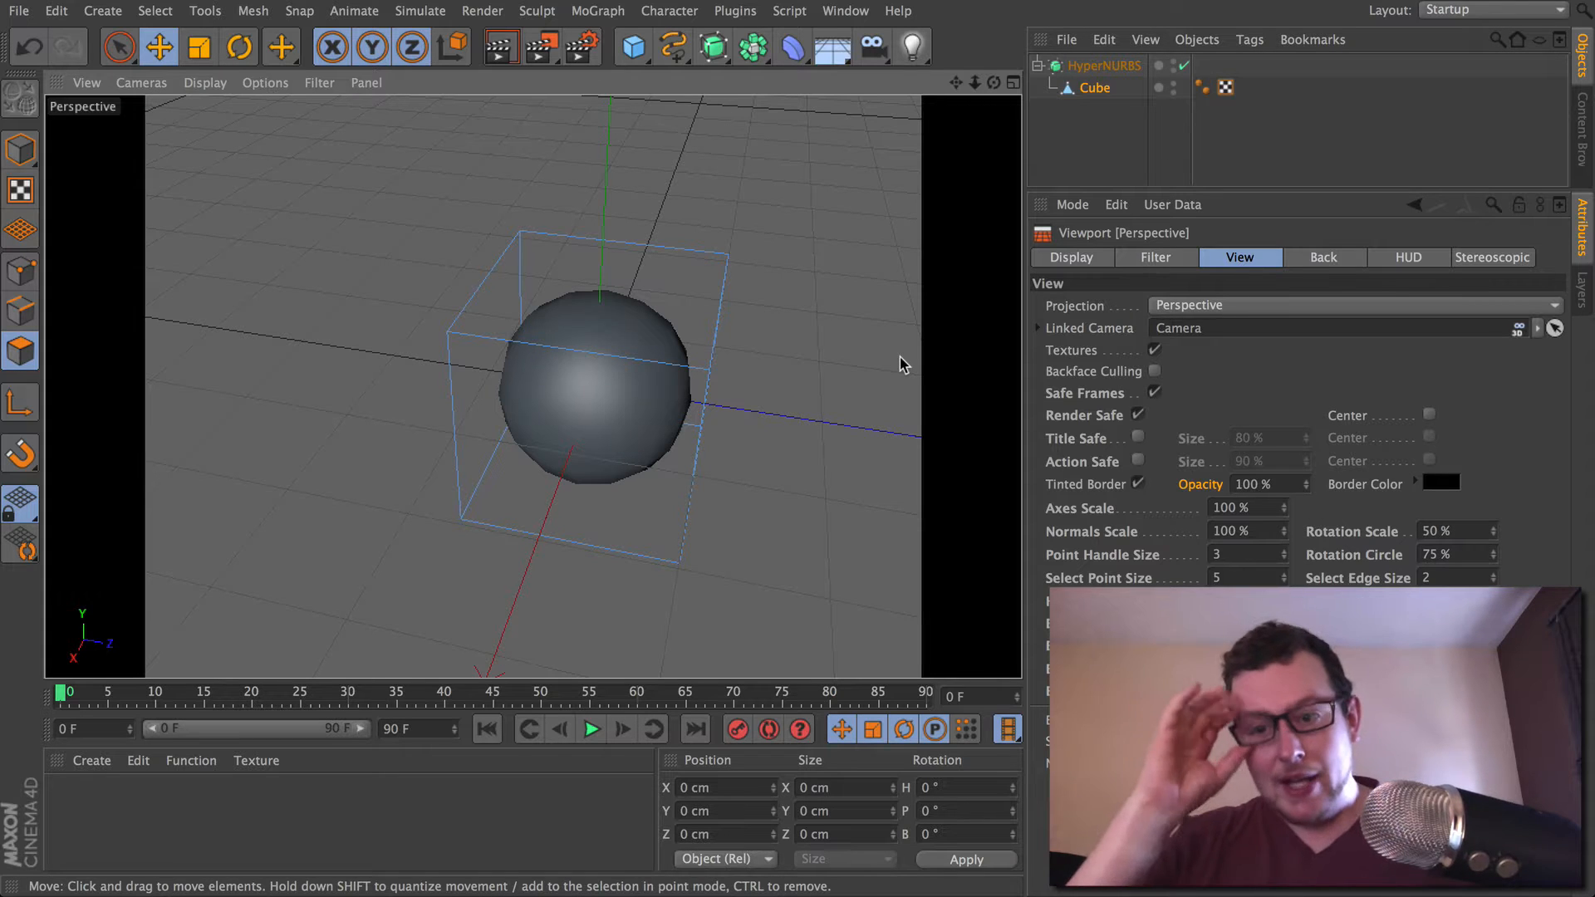
# - Select the HyperNURBS object with the Rotate tool and examine its rotation bands from several angles and distances
pyautogui.click(1100, 161)
pyautogui.click(1104, 65)
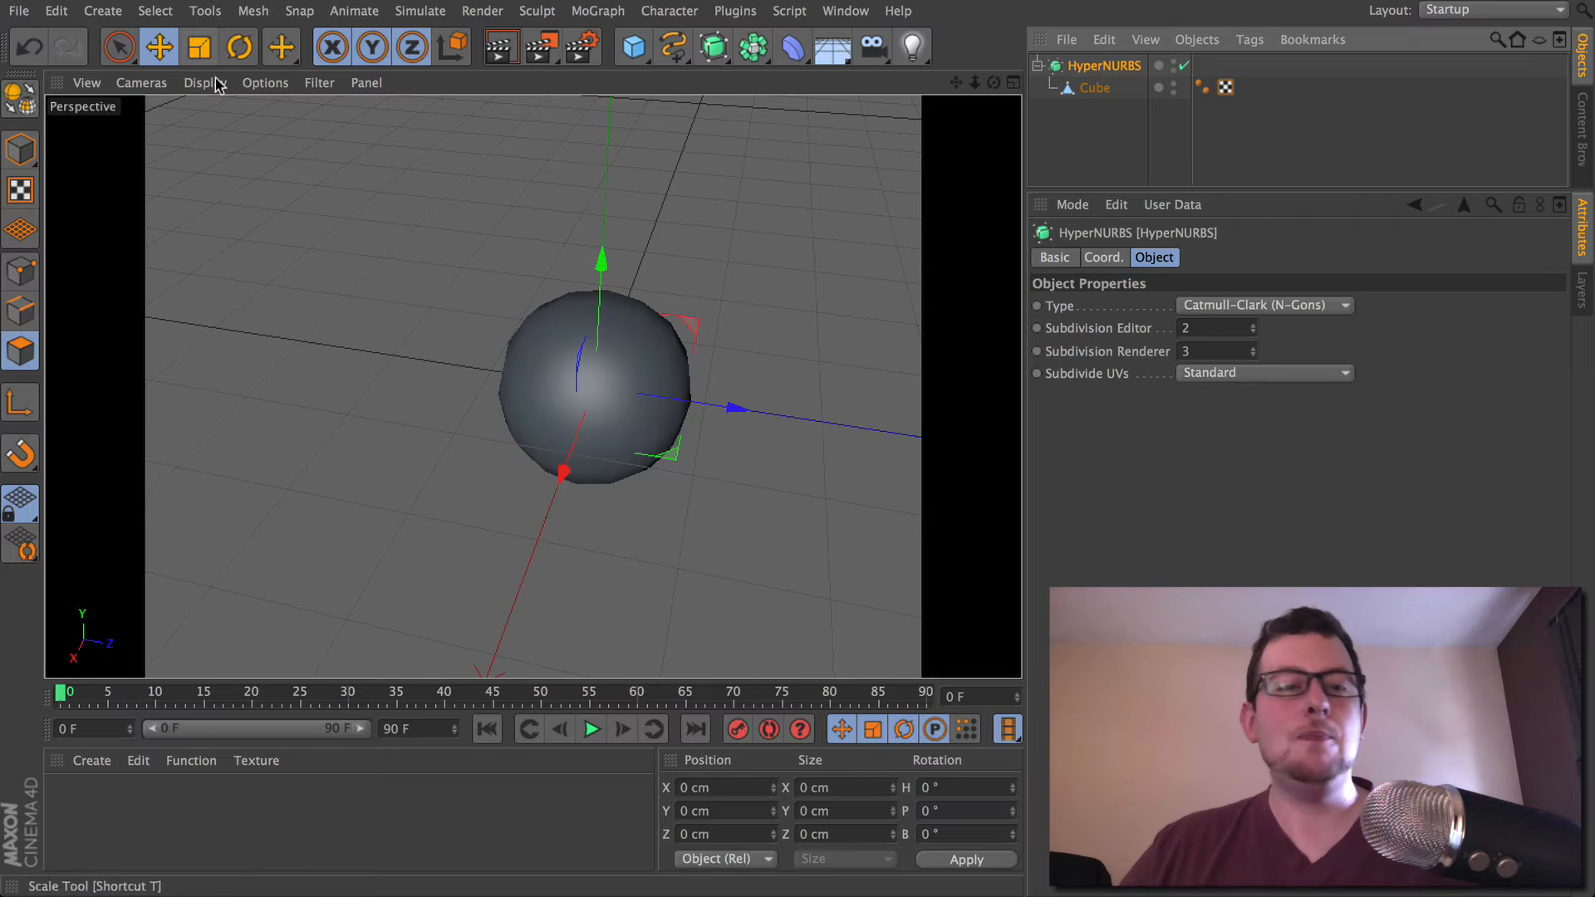
pyautogui.click(239, 48)
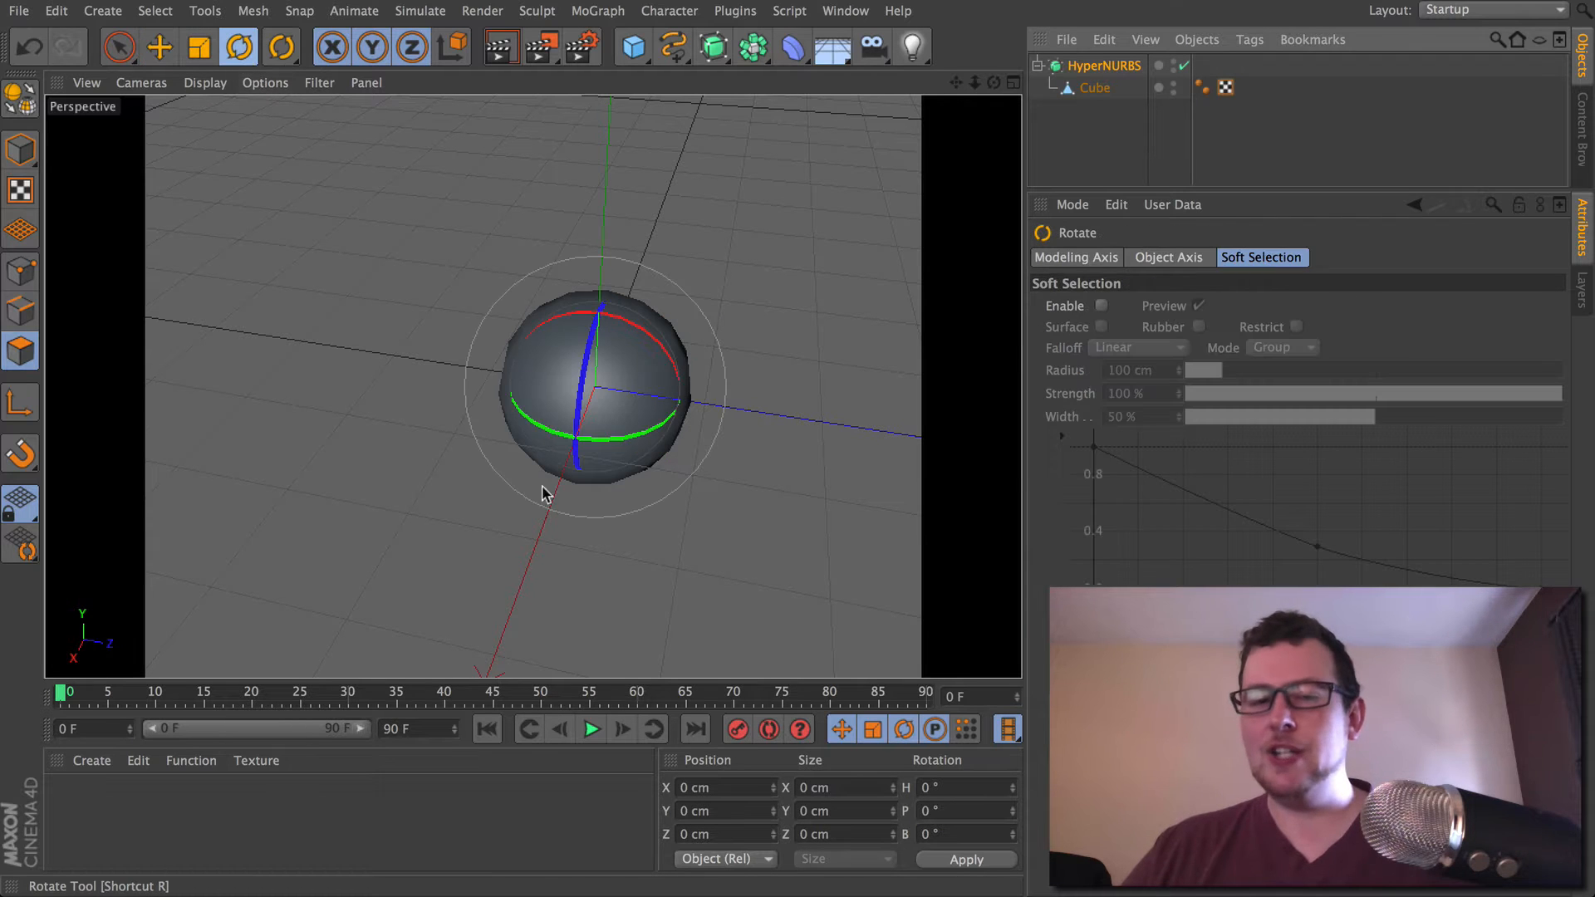
pyautogui.keyDown('alt'); pyautogui.moveTo(545, 488); pyautogui.dragTo(619, 397); pyautogui.keyUp('alt')
pyautogui.keyDown('alt'); pyautogui.moveTo(616, 393); pyautogui.dragTo(765, 371, button='right'); pyautogui.keyUp('alt')
pyautogui.keyDown('alt'); pyautogui.moveTo(765, 371); pyautogui.dragTo(690, 429, button='middle'); pyautogui.keyUp('alt')
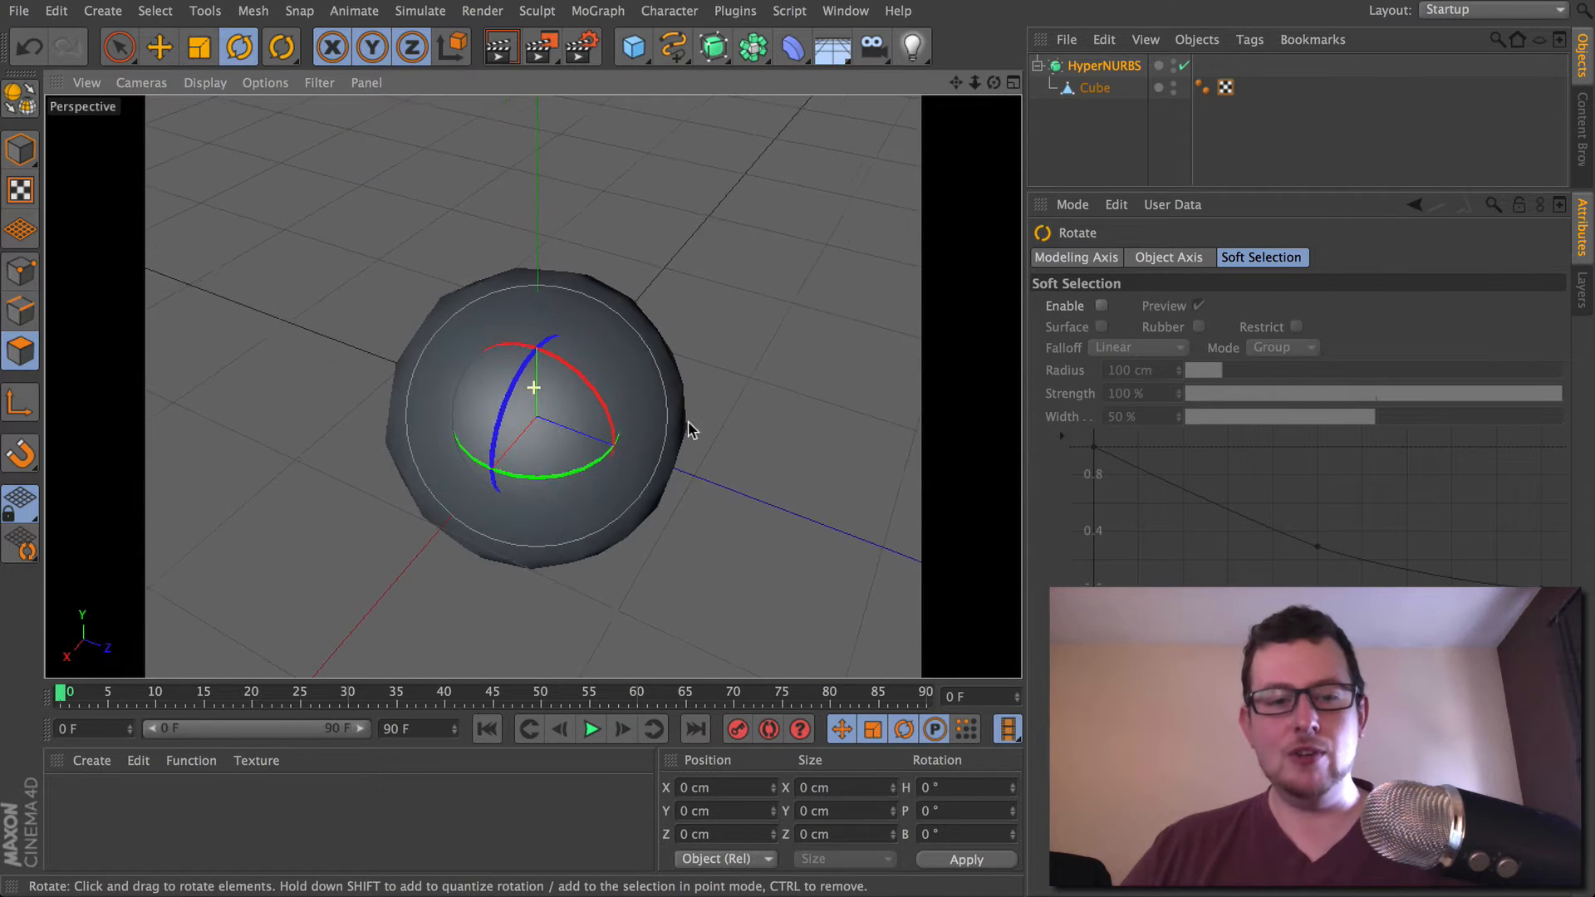
pyautogui.keyDown('alt'); pyautogui.moveTo(655, 414); pyautogui.dragTo(594, 402); pyautogui.keyUp('alt')
pyautogui.keyDown('alt'); pyautogui.moveTo(640, 382); pyautogui.dragTo(402, 391, button='right'); pyautogui.keyUp('alt')
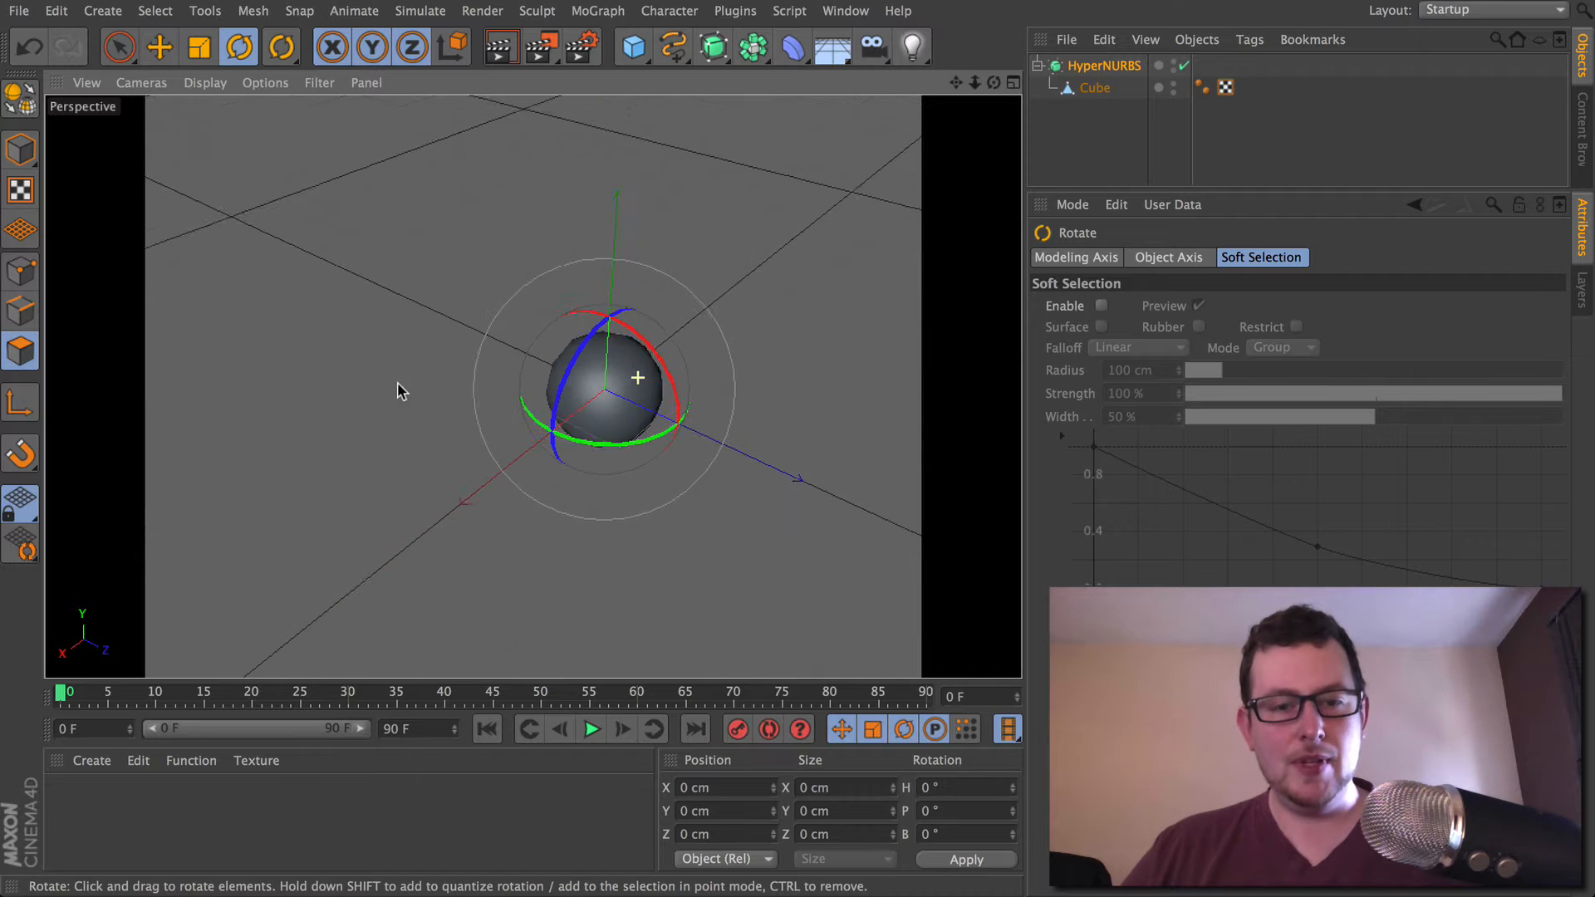
pyautogui.keyDown('alt'); pyautogui.moveTo(629, 390); pyautogui.dragTo(555, 378); pyautogui.keyUp('alt')
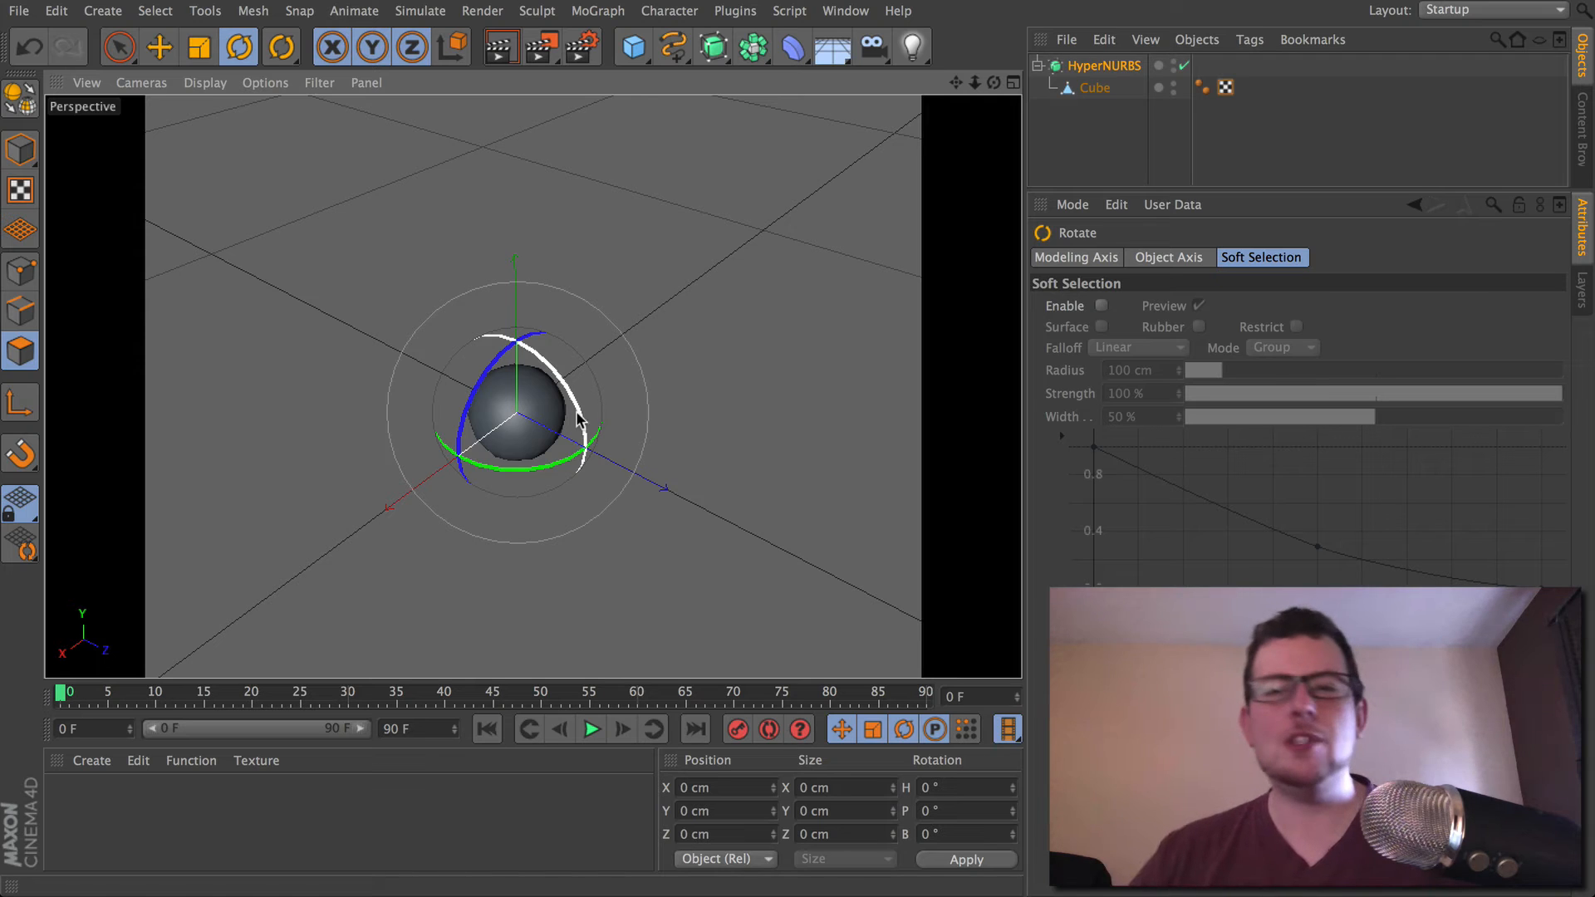
# - In the settings for all viewports, try Rotation Scale values of 1 % and 282 %, and set it to 0 %
pyautogui.click(265, 83)
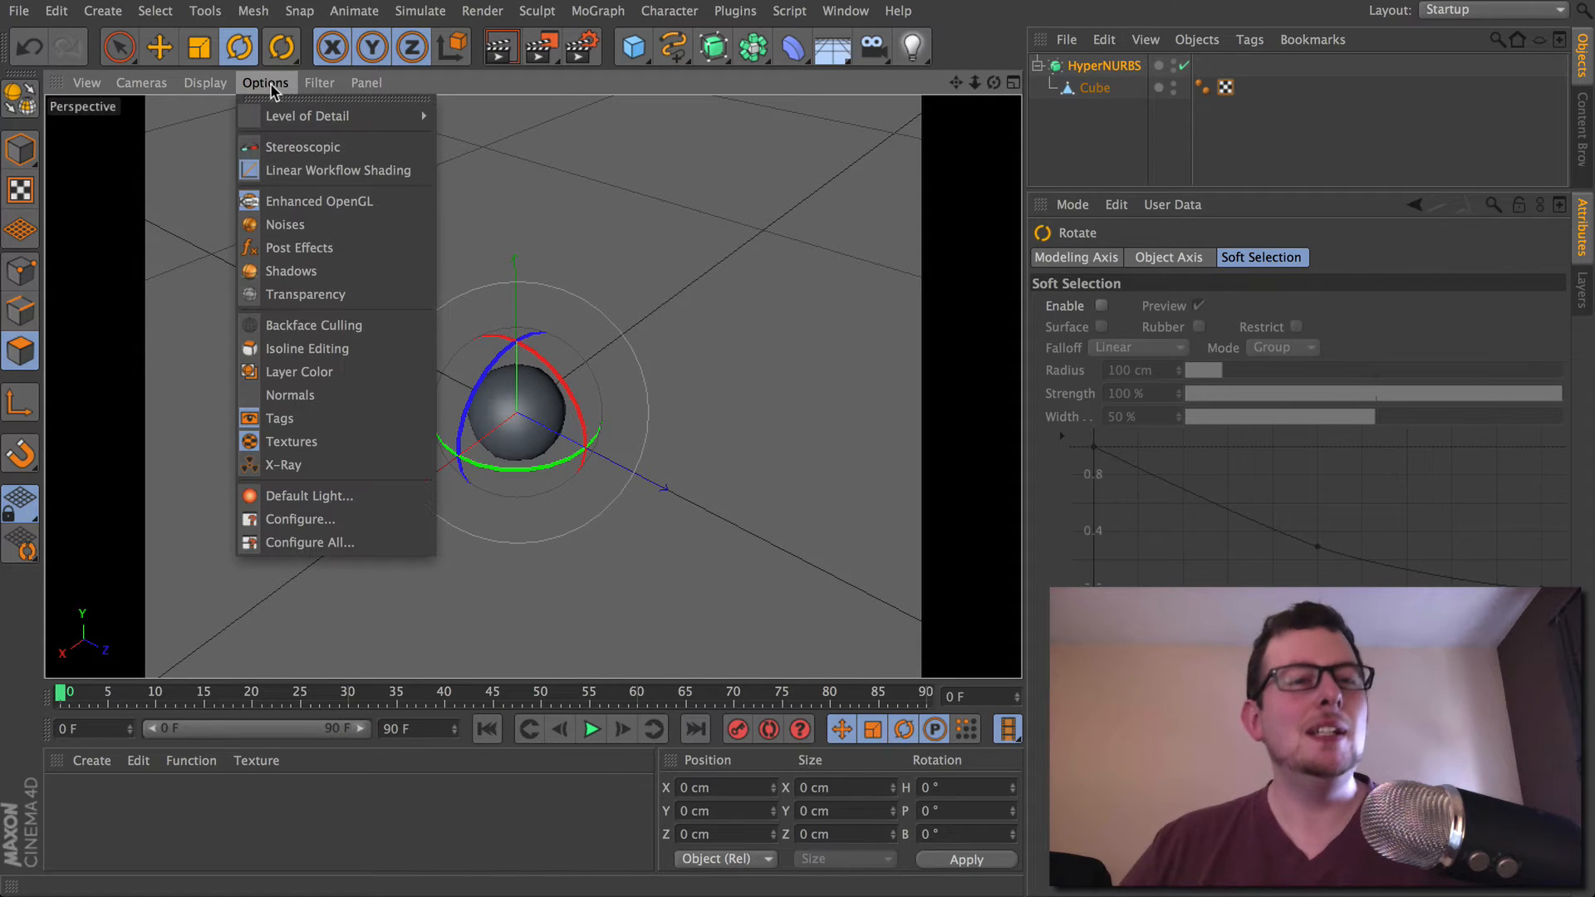
pyautogui.click(321, 541)
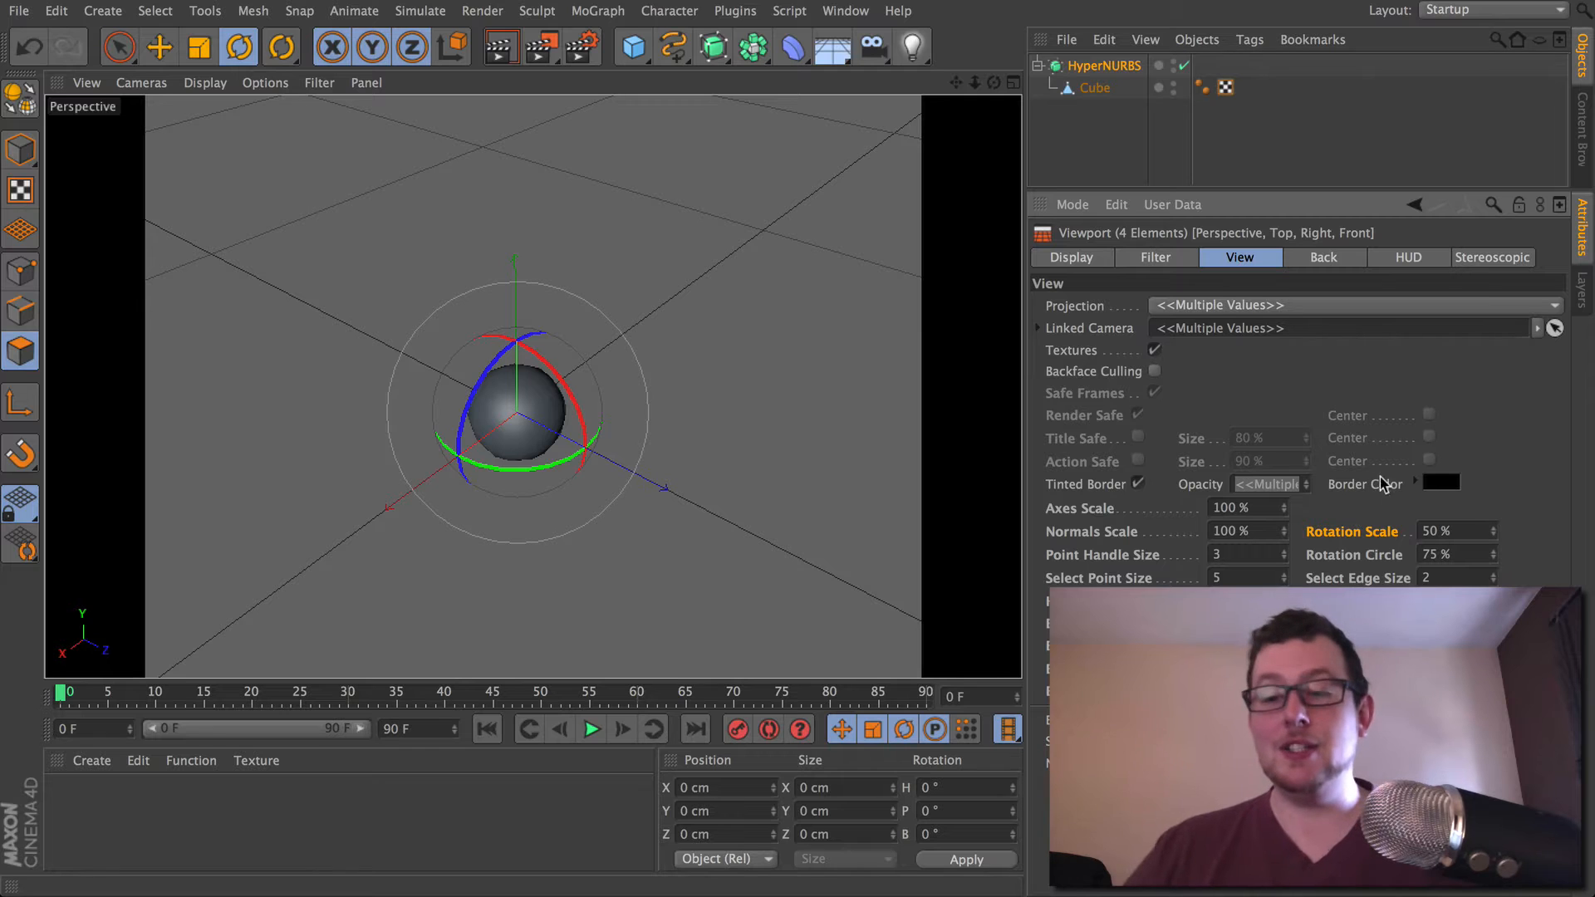
pyautogui.moveTo(1492, 532)
pyautogui.mouseDown()
pyautogui.moveTo(1493, 315)
pyautogui.moveTo(1492, 526)
pyautogui.mouseUp()
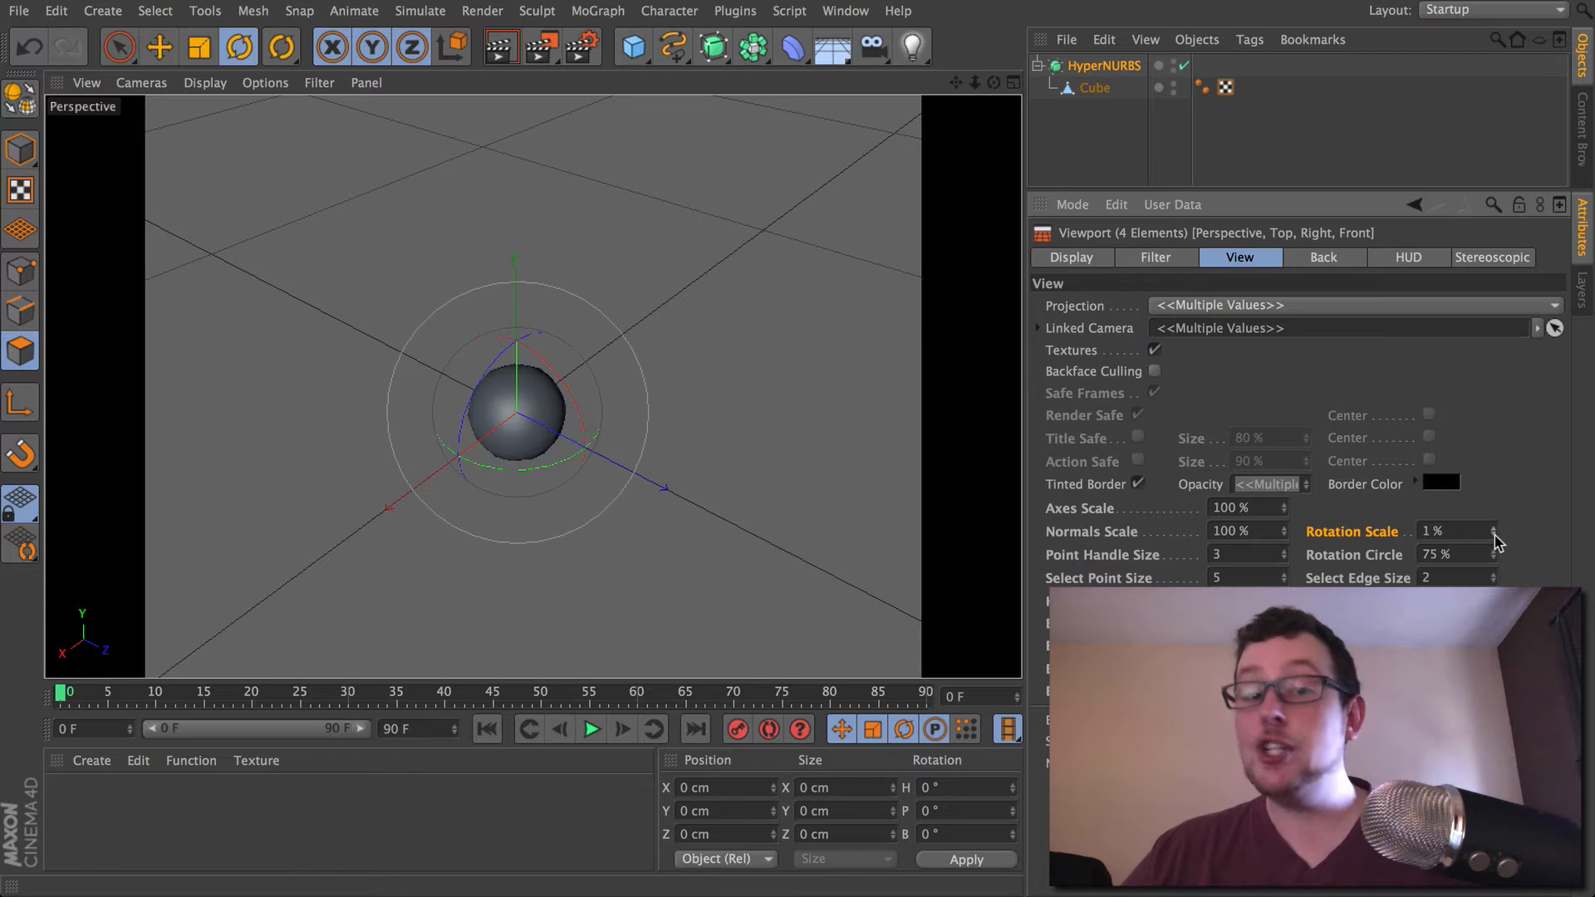
pyautogui.moveTo(1494, 534); pyautogui.dragTo(1493, 525)
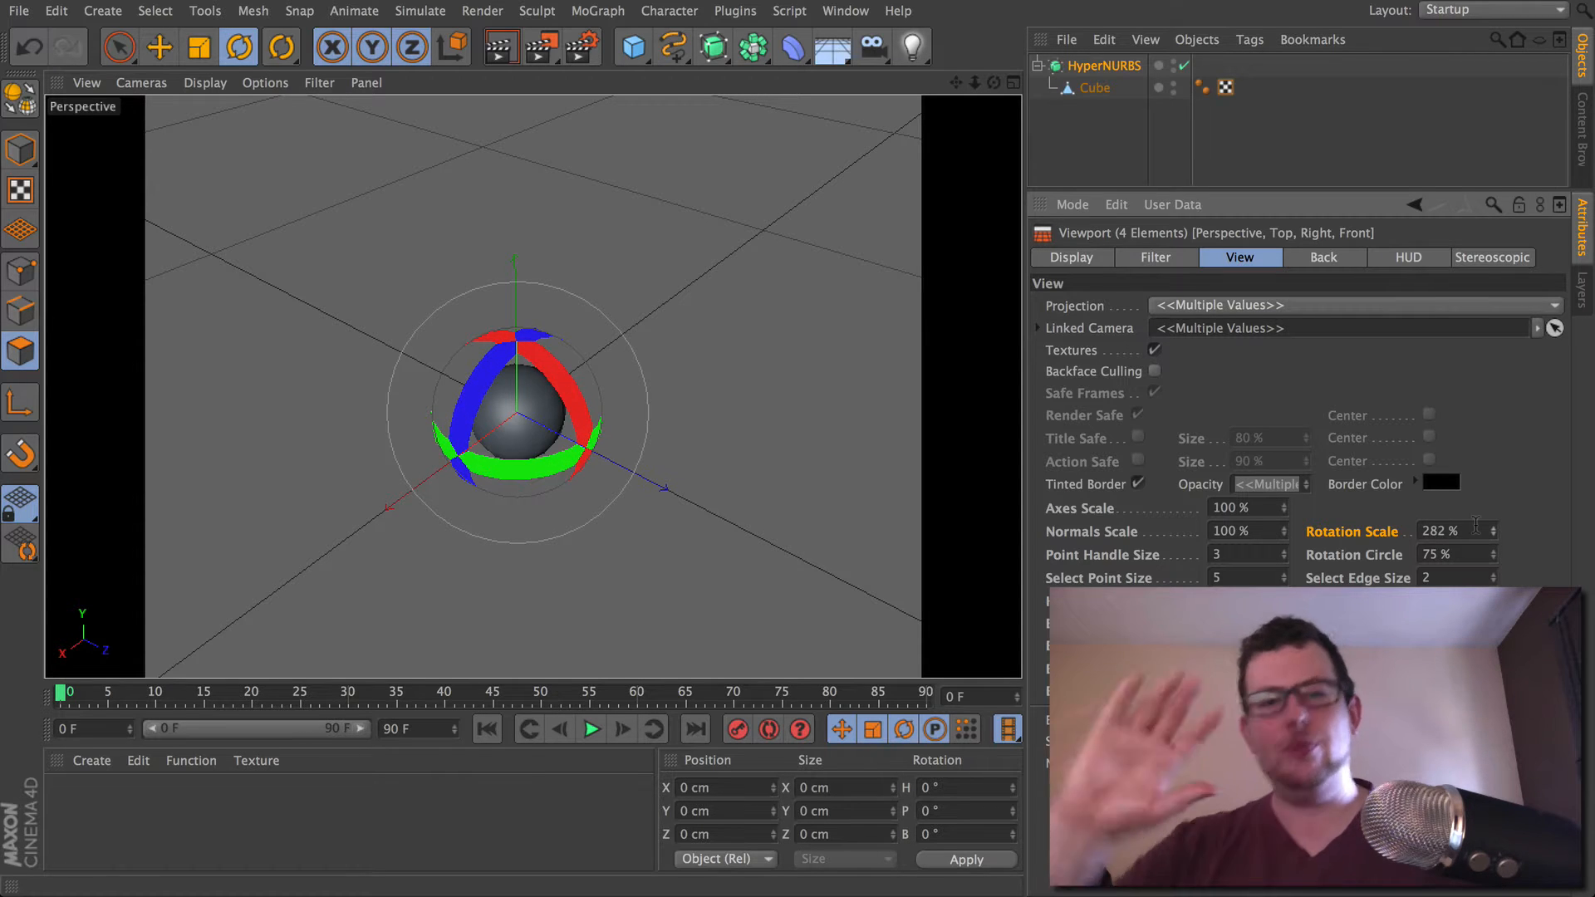
pyautogui.click(1476, 529)
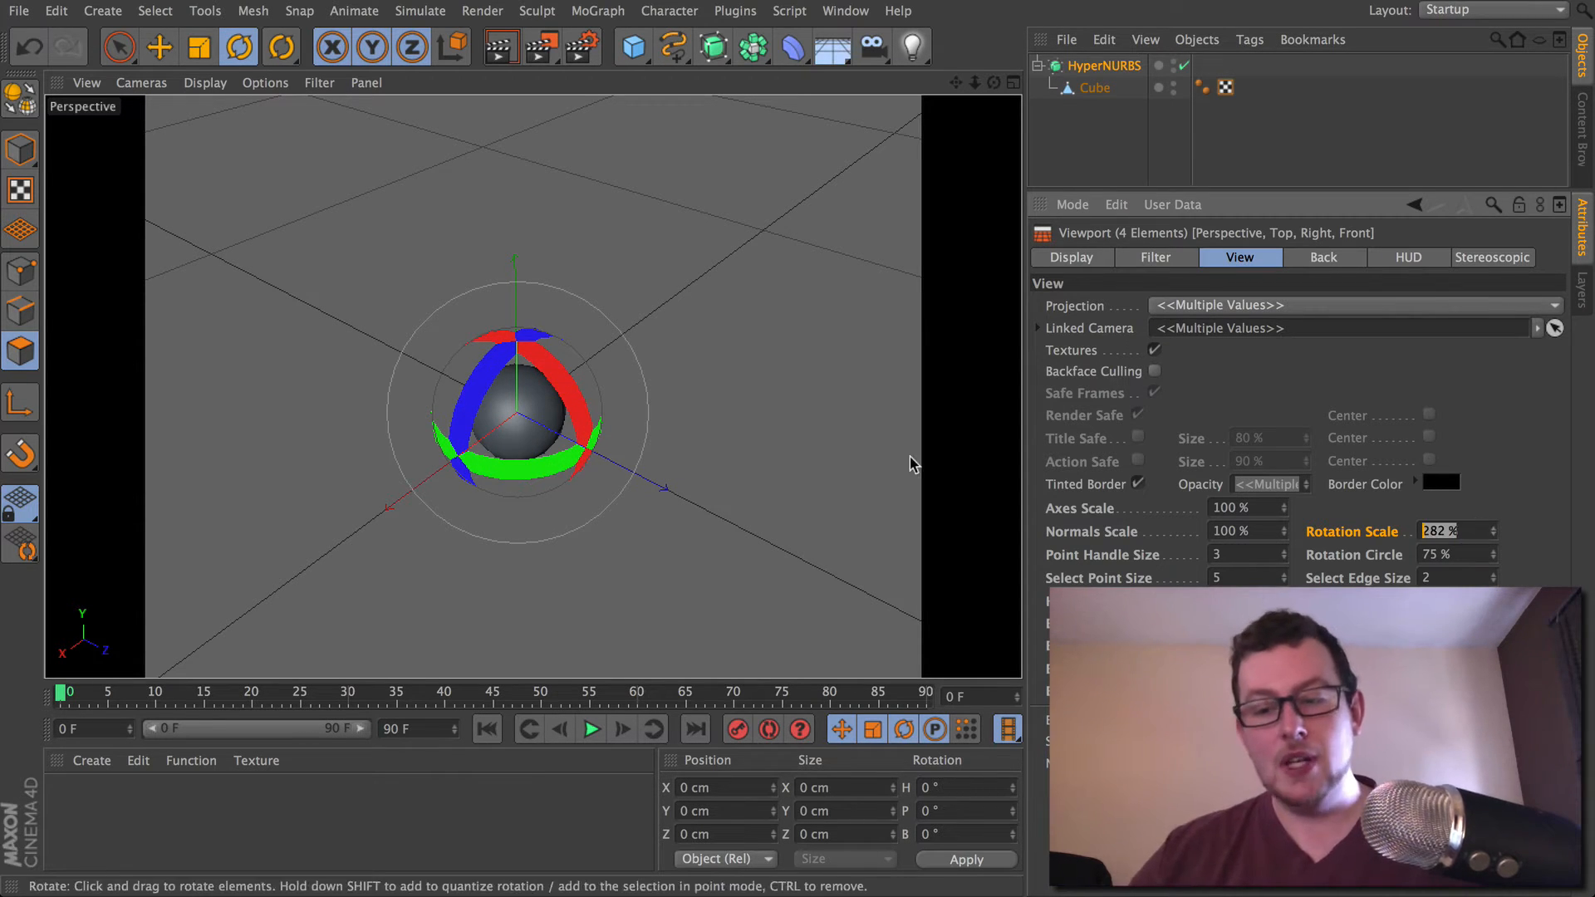
pyautogui.write('0')
pyautogui.press('Return')
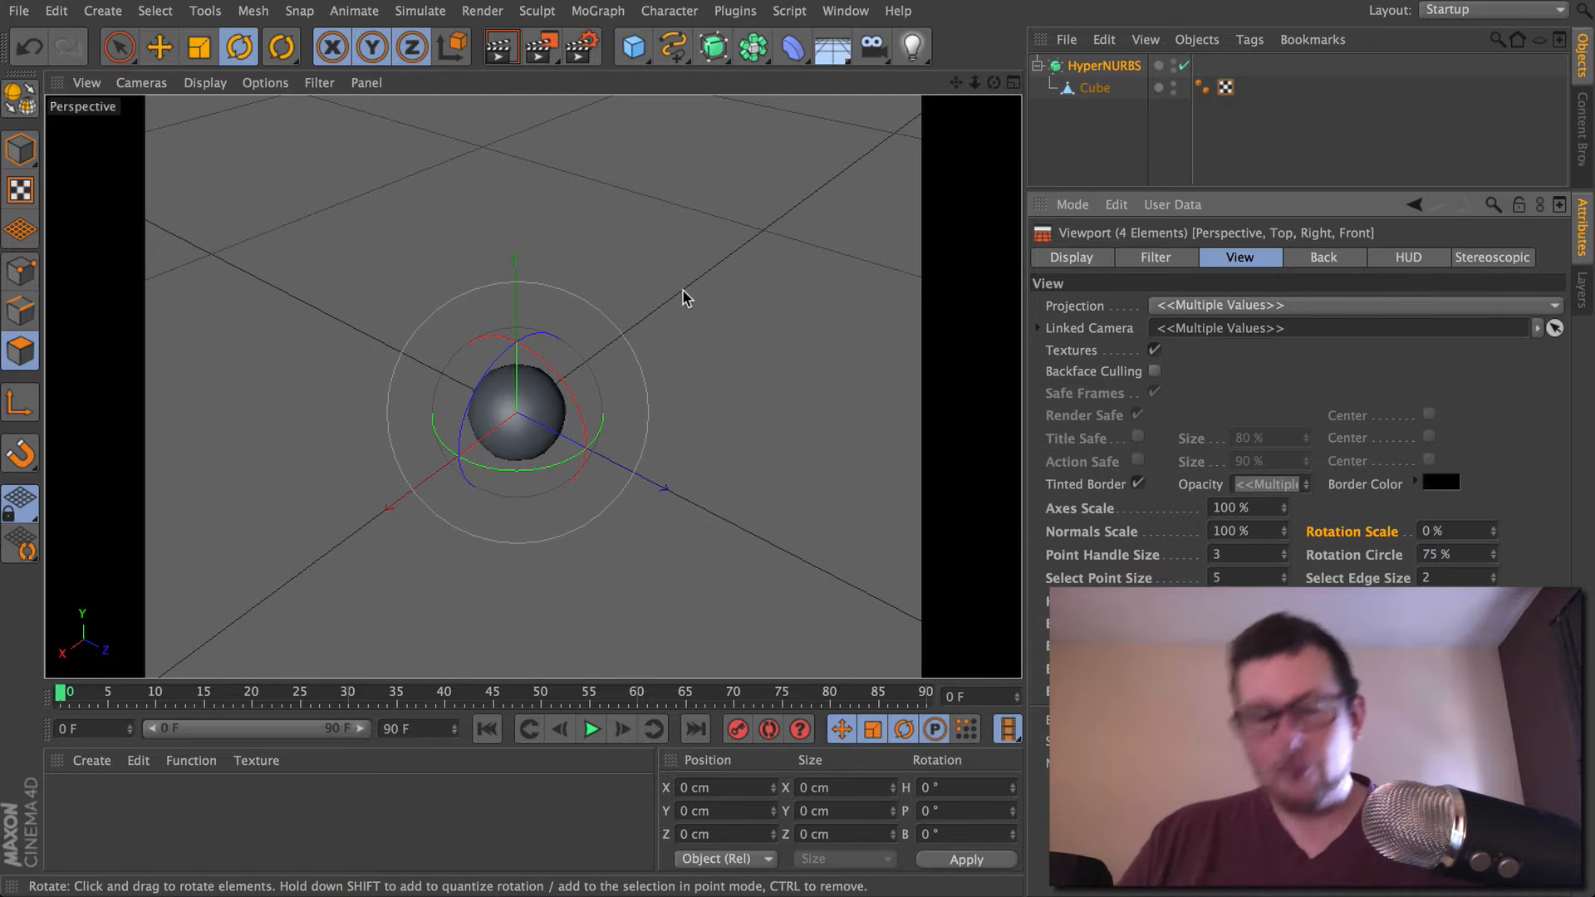
# - Replace the current scene with a new empty project
pyautogui.click(1105, 73)
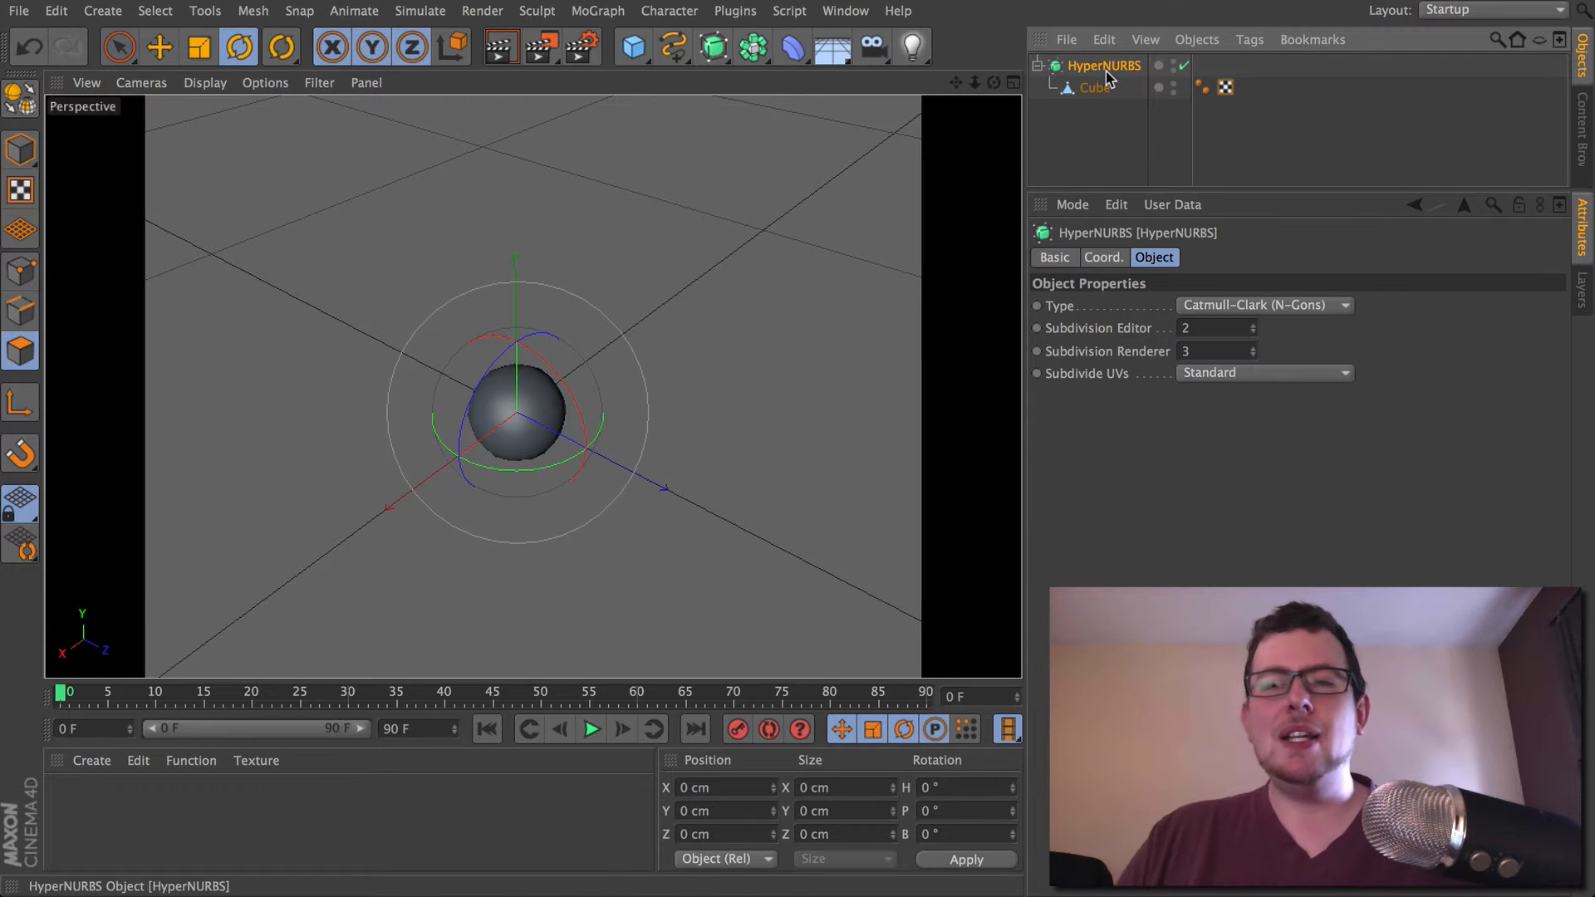
pyautogui.click(18, 10)
pyautogui.moveTo(57, 10)
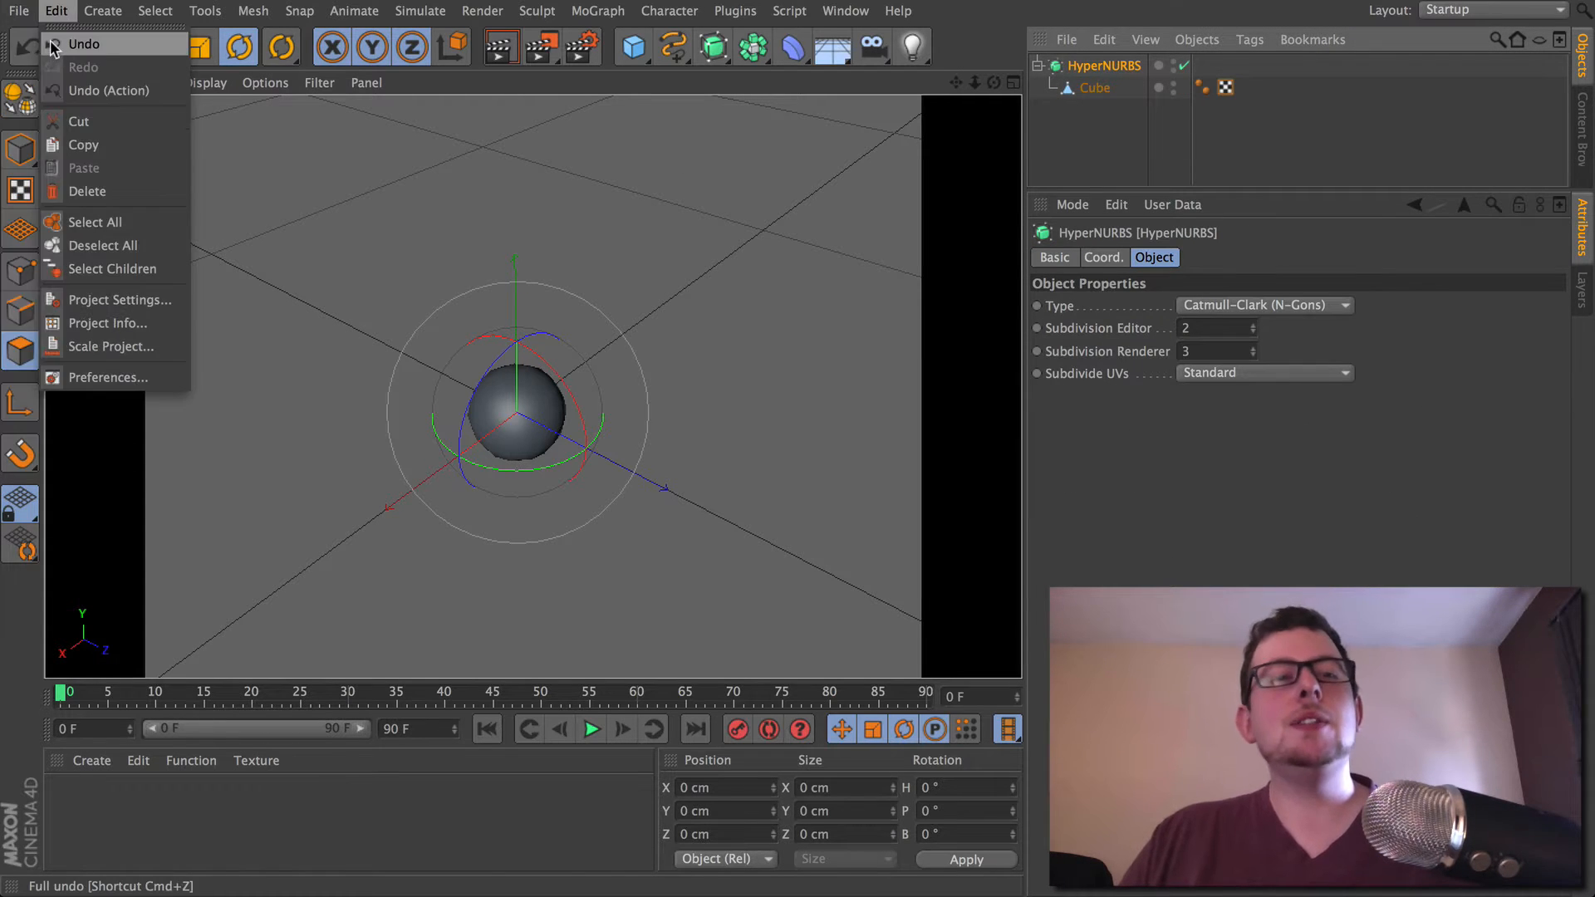
pyautogui.click(75, 43)
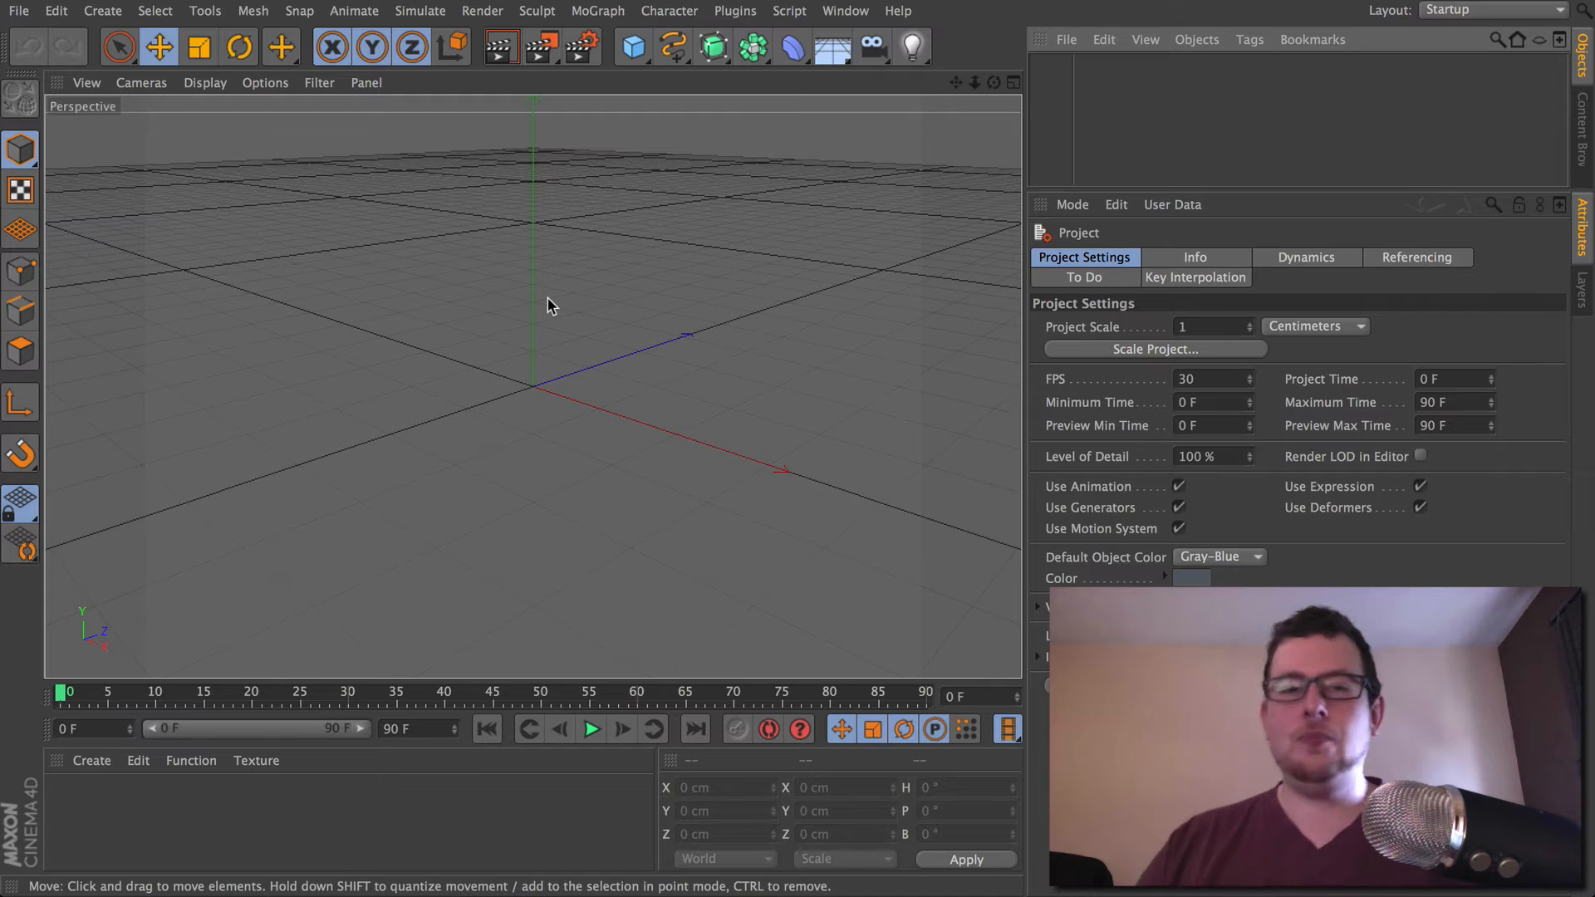
# - Add a Cube primitive, view it from far away and switch to the four-view layout
pyautogui.click(636, 52)
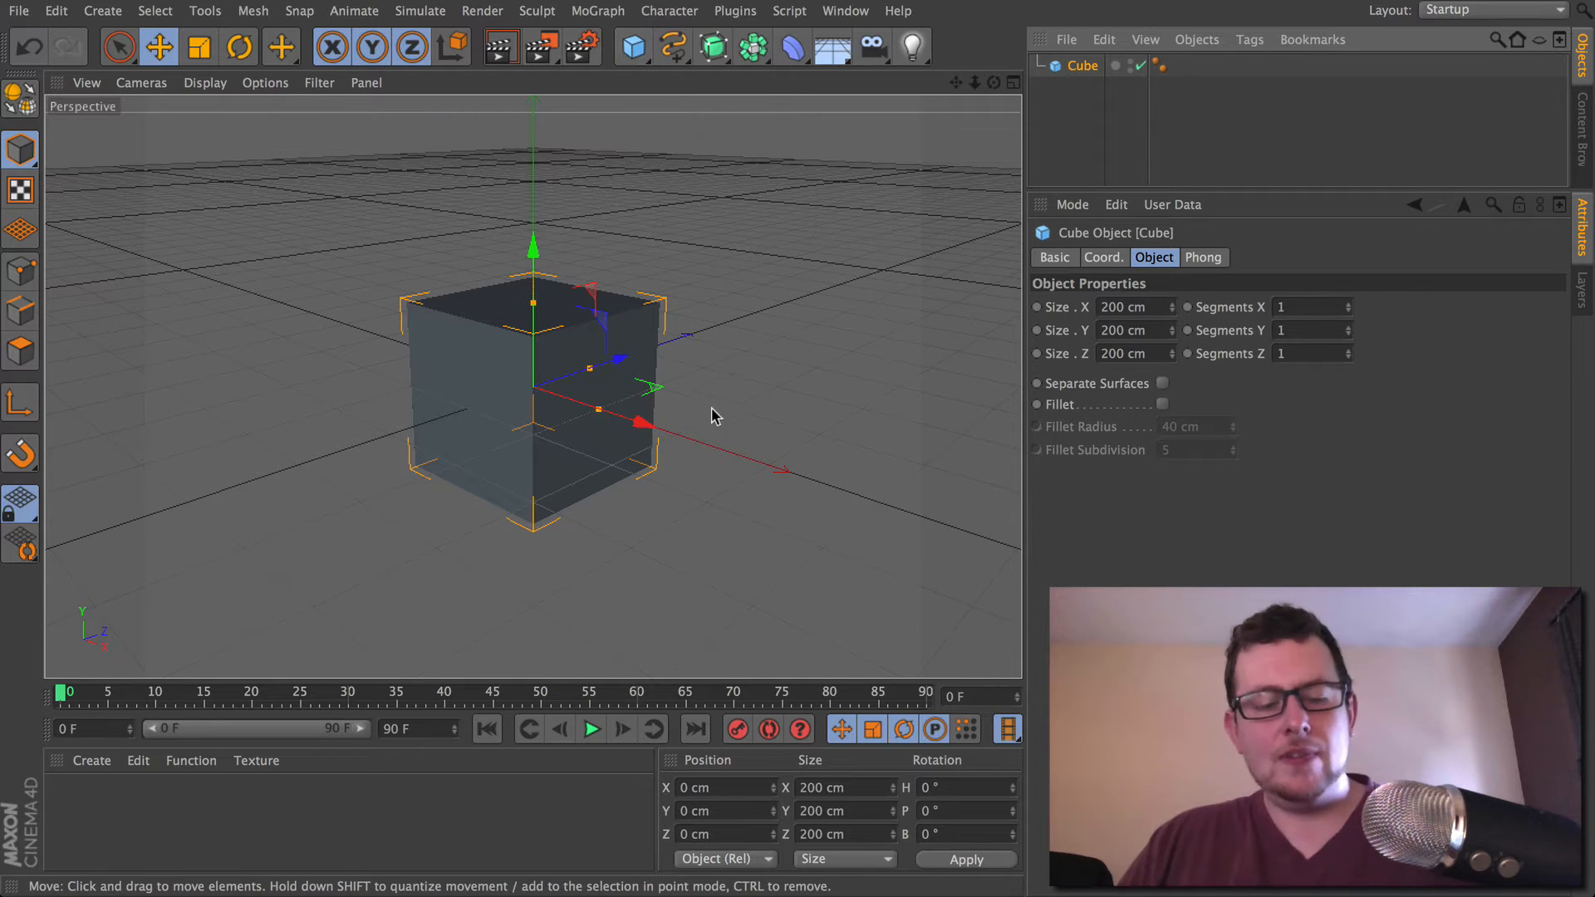
pyautogui.moveTo(610, 366)
pyautogui.keyDown('alt'); pyautogui.mouseDown(button='right')
pyautogui.moveTo(374, 411)
pyautogui.moveTo(107, 501)
pyautogui.mouseUp(button='right'); pyautogui.keyUp('alt')
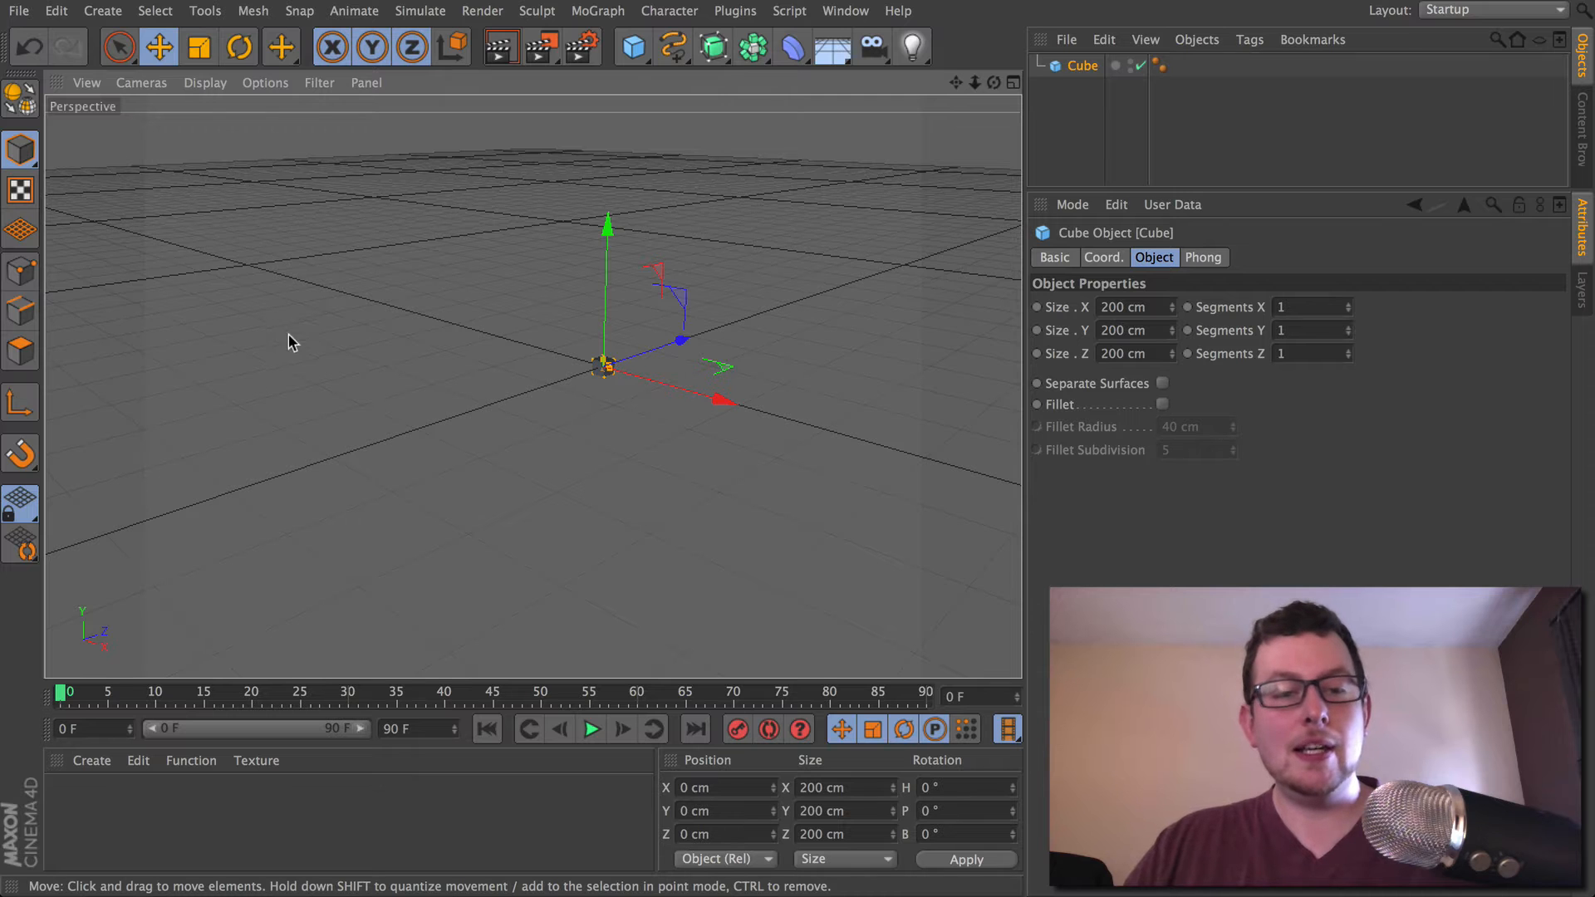
pyautogui.keyDown('alt'); pyautogui.moveTo(462, 352); pyautogui.dragTo(8, 477); pyautogui.keyUp('alt')
pyautogui.middleClick(673, 203)
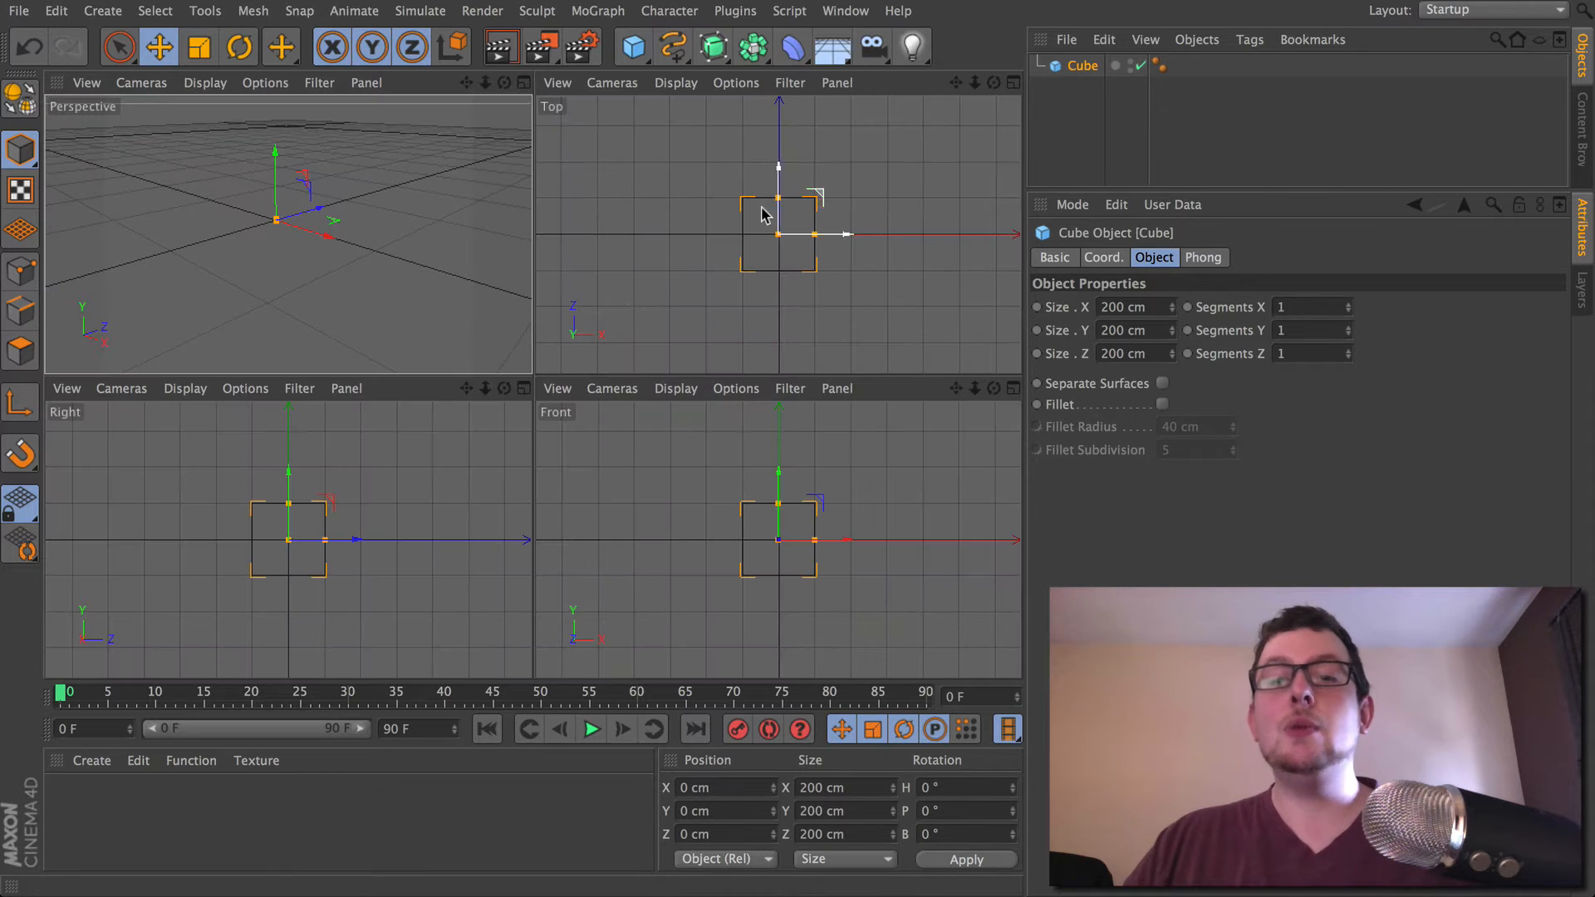
# - Examine how the default world grid behaves at different zoom levels, first in the Top view and again in the Perspective view
pyautogui.middleClick(877, 188)
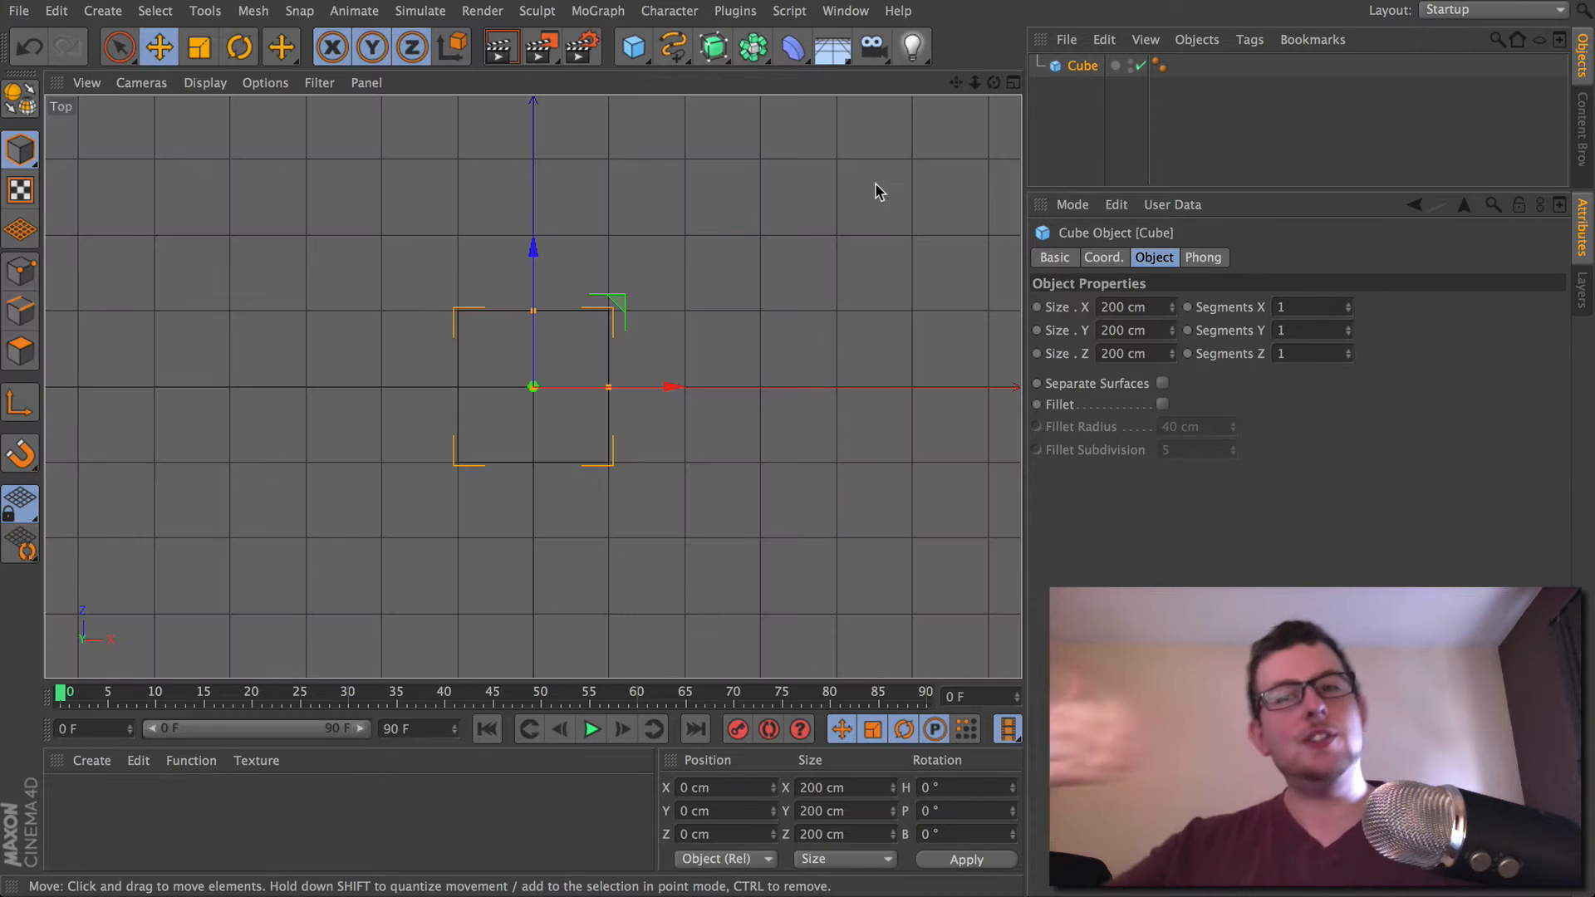
pyautogui.keyDown('alt'); pyautogui.moveTo(739, 339); pyautogui.dragTo(846, 402, button='right'); pyautogui.keyUp('alt')
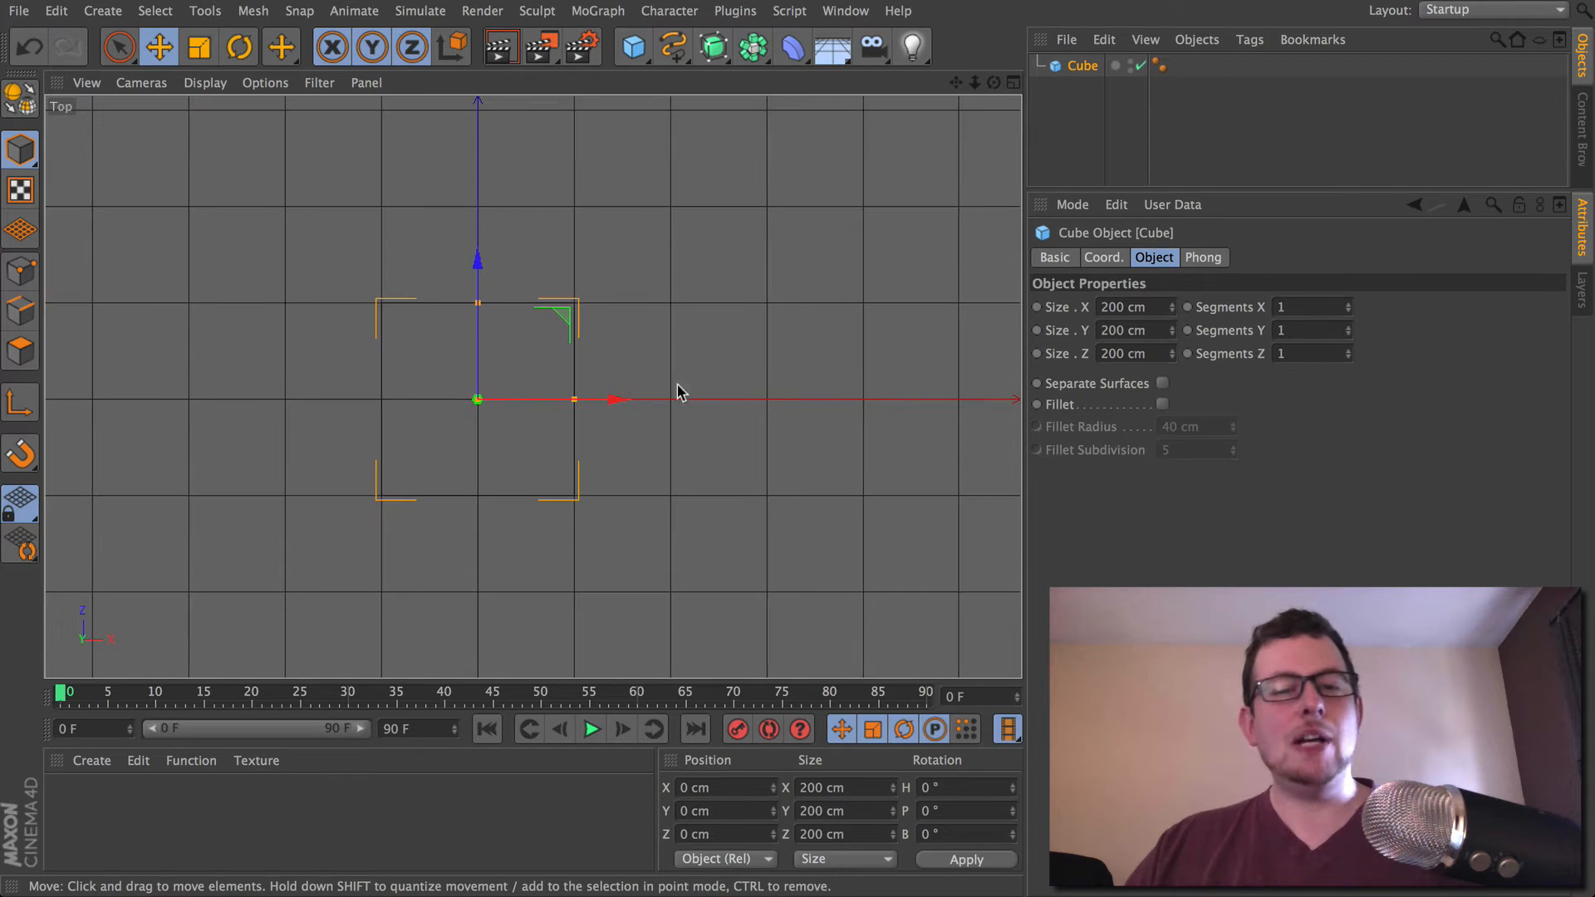
pyautogui.keyDown('alt'); pyautogui.moveTo(666, 404); pyautogui.dragTo(664, 338, button='middle'); pyautogui.keyUp('alt')
pyautogui.middleClick(579, 332)
pyautogui.middleClick(288, 305)
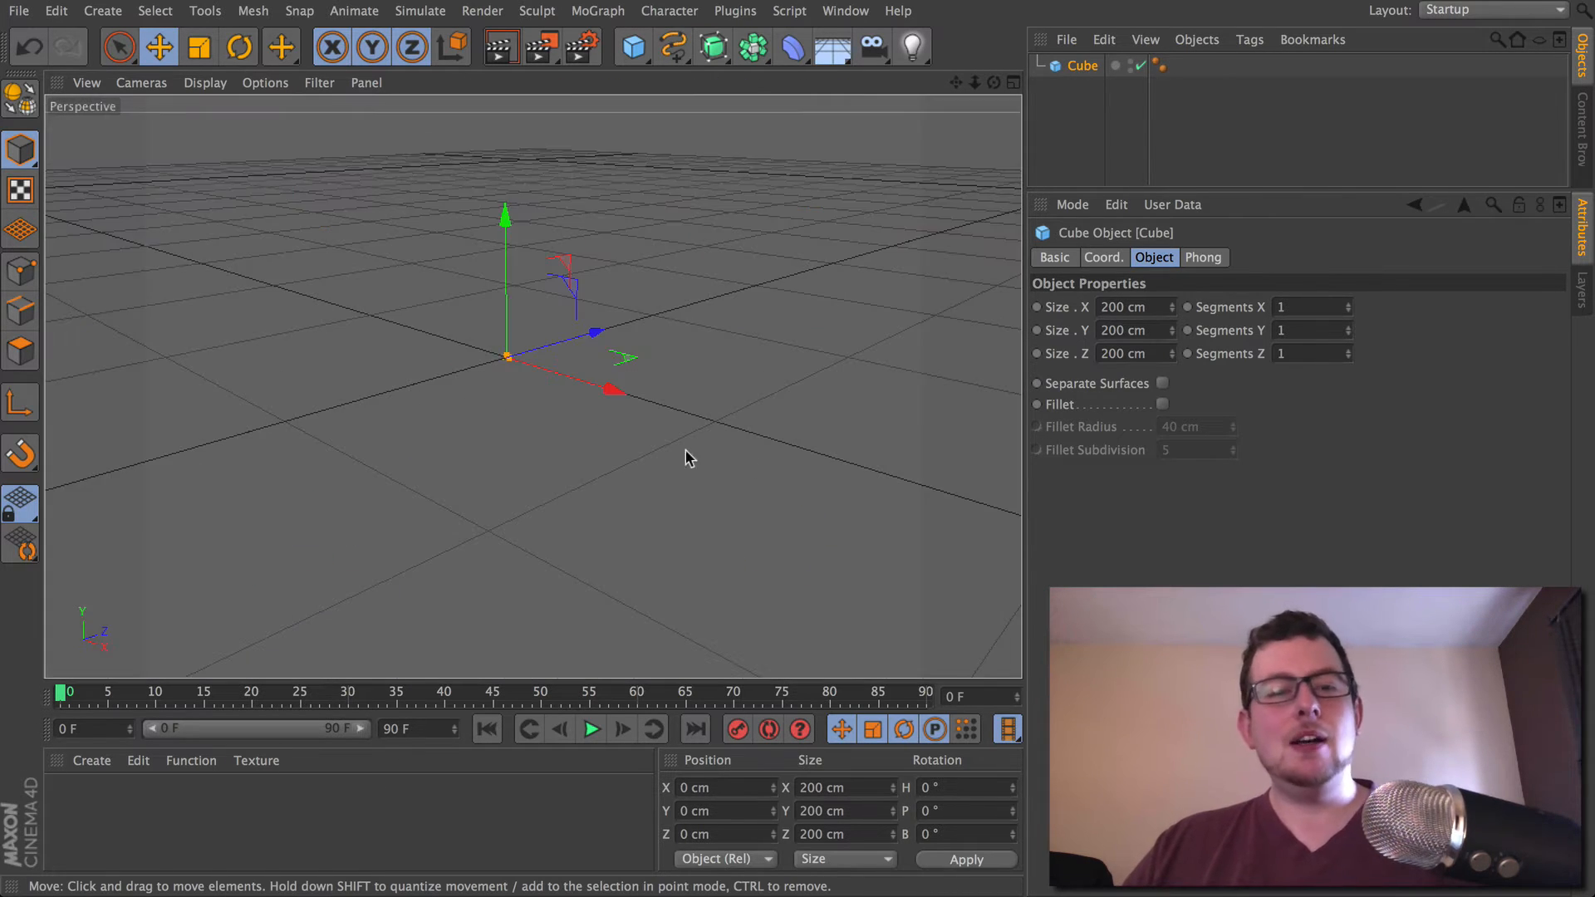
pyautogui.click(846, 392)
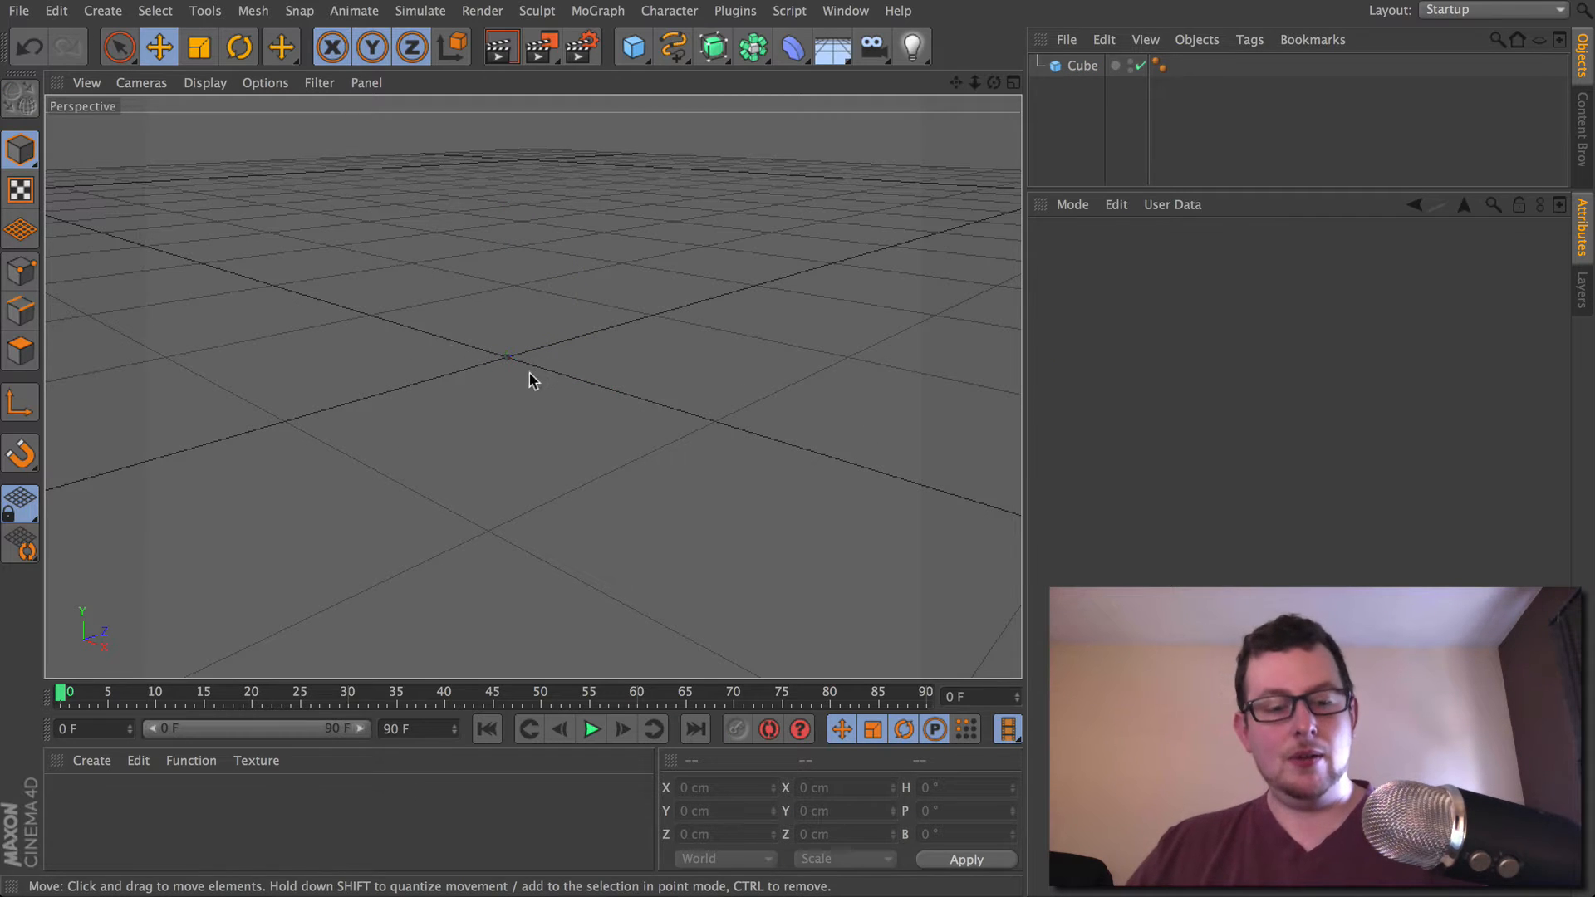
pyautogui.keyDown('alt'); pyautogui.moveTo(527, 357); pyautogui.dragTo(0, 453, button='right'); pyautogui.keyUp('alt')
pyautogui.keyDown('alt'); pyautogui.moveTo(533, 385); pyautogui.dragTo(479, 347); pyautogui.keyUp('alt')
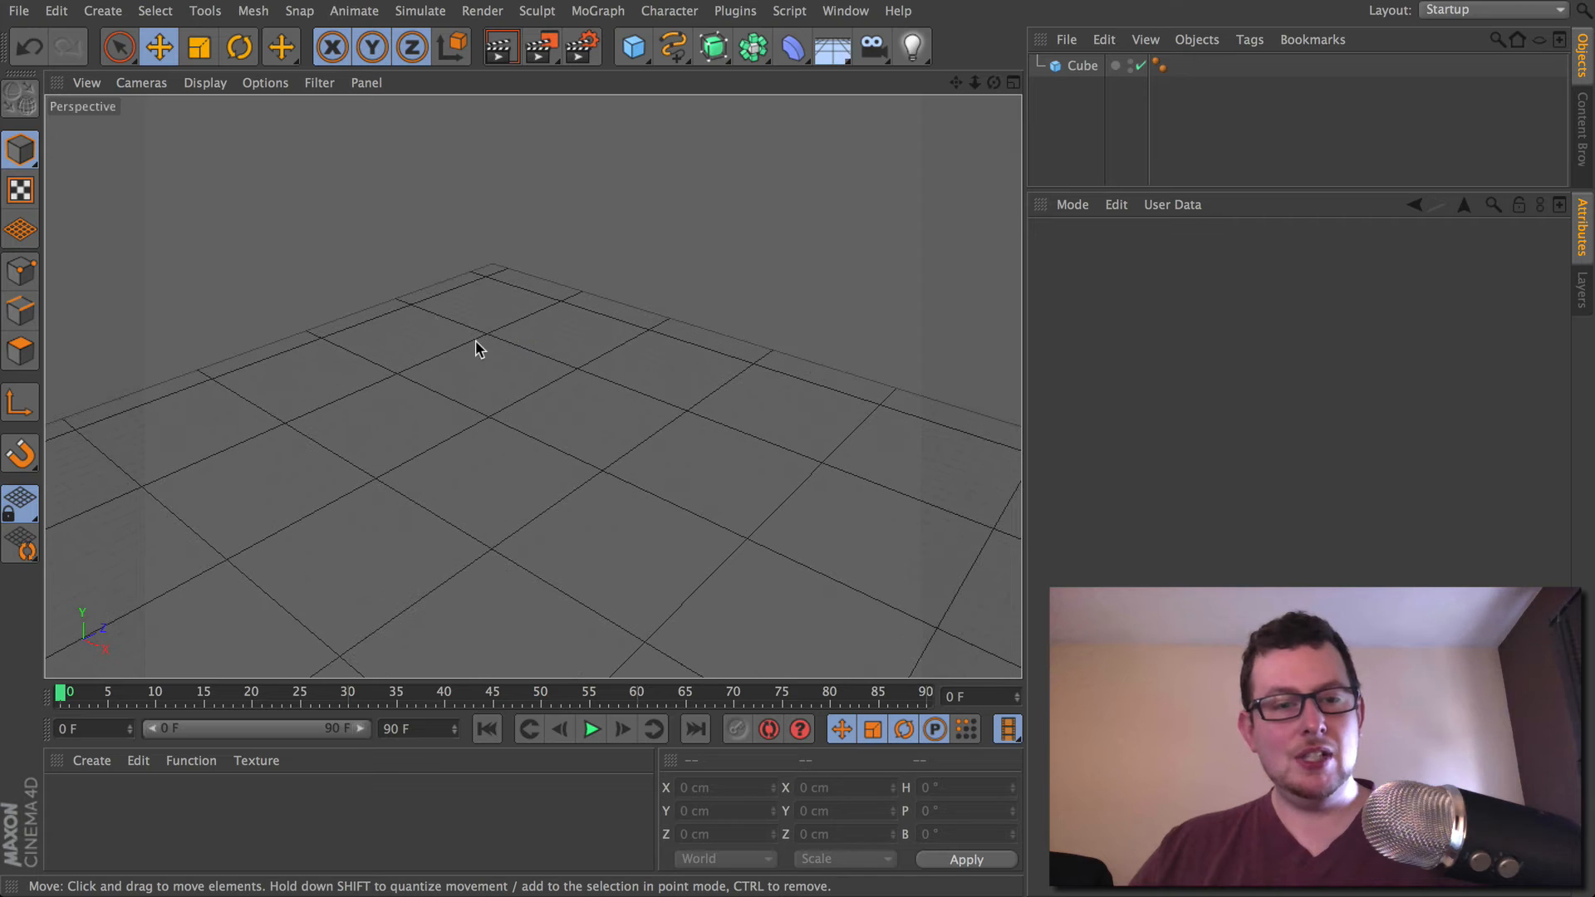
pyautogui.scroll(1, 494, 289)
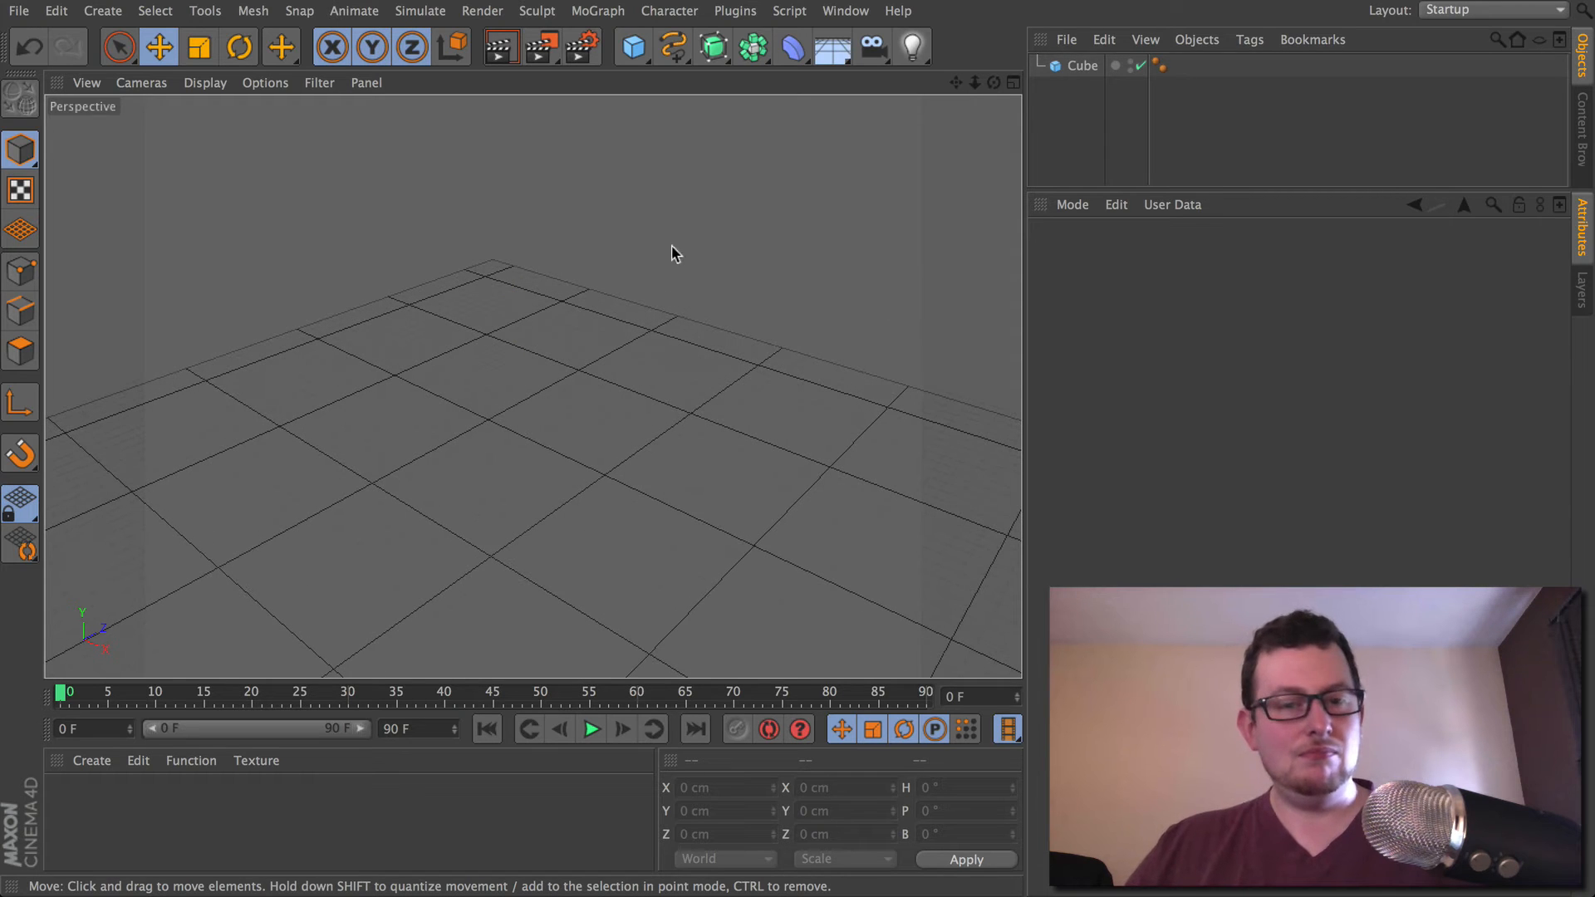
pyautogui.keyDown('alt'); pyautogui.moveTo(533, 435); pyautogui.dragTo(621, 196); pyautogui.keyUp('alt')
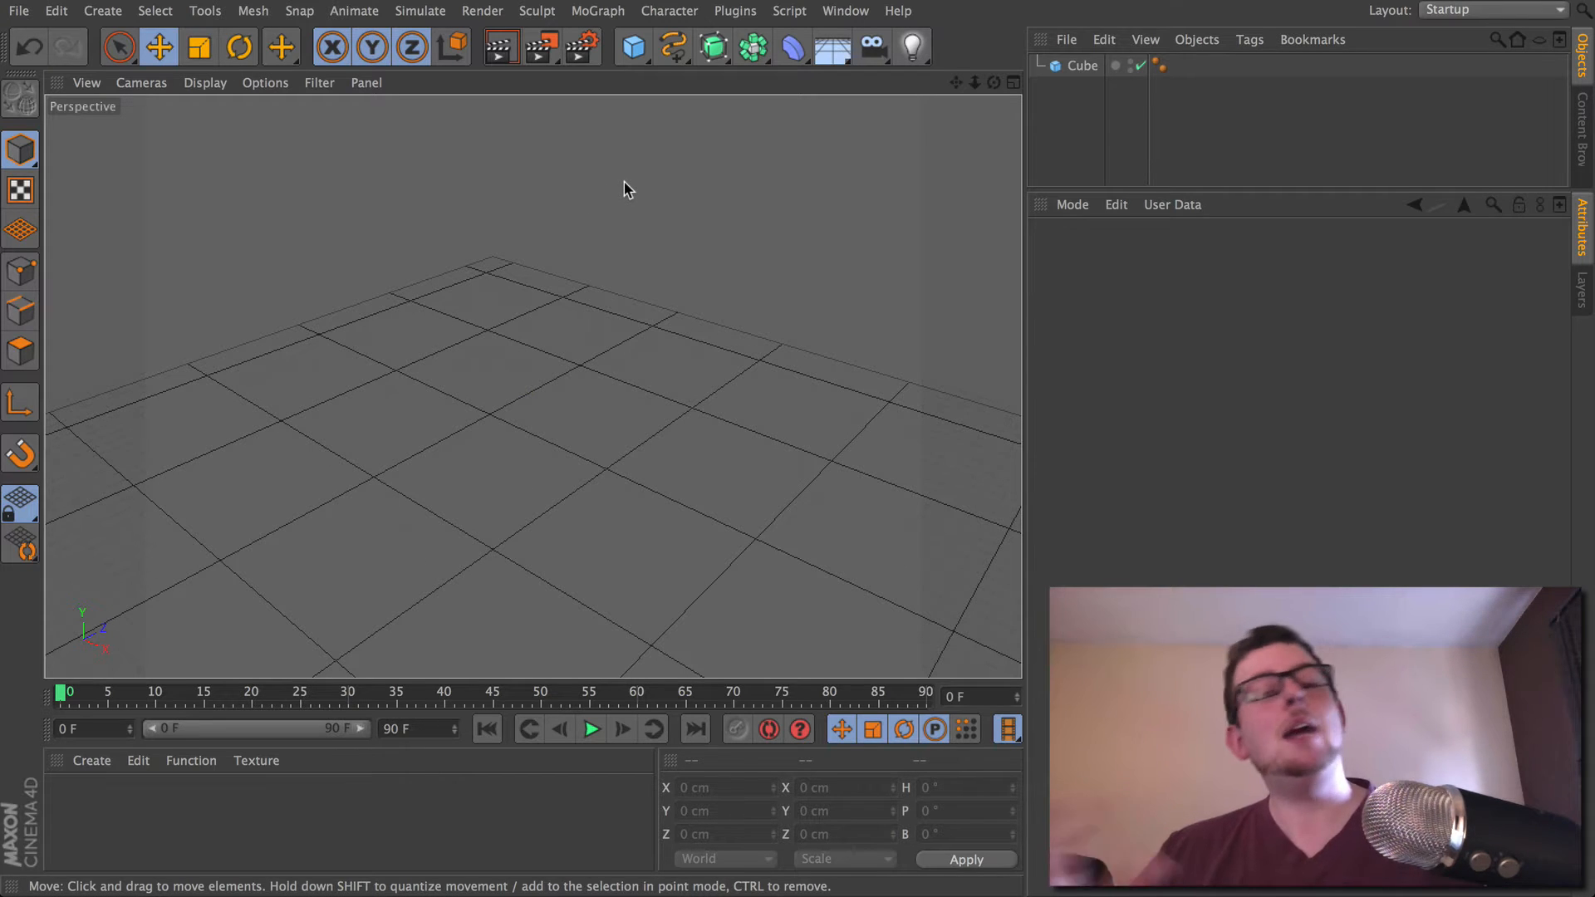
# - Start a new empty project and enable Legacy Mode for the world grid in the settings for all viewports
pyautogui.click(19, 10)
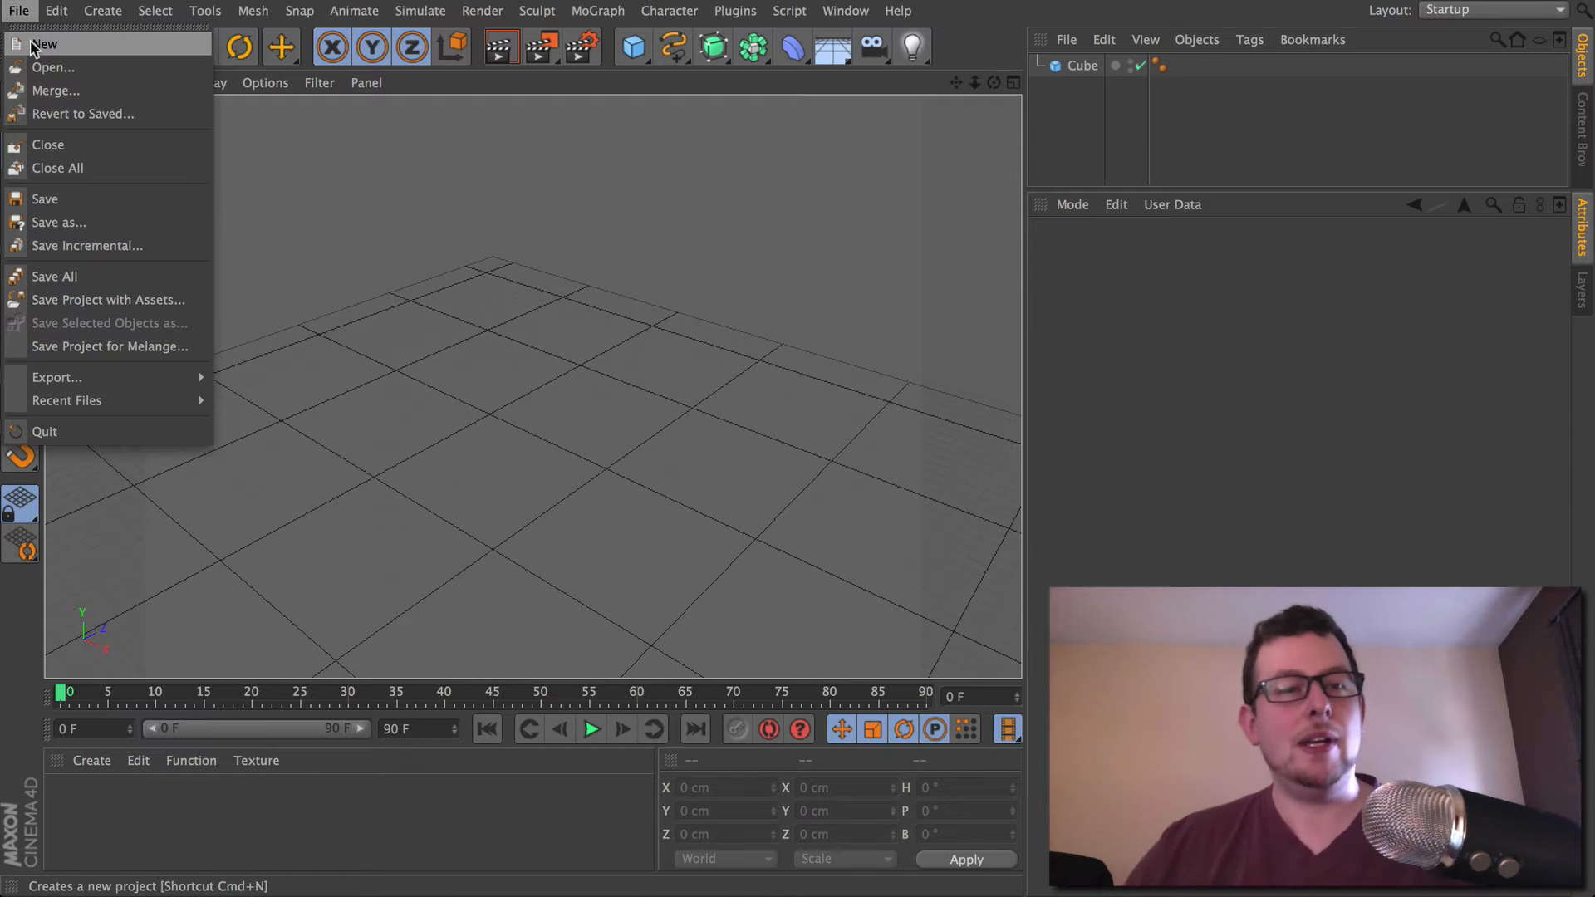
pyautogui.click(33, 46)
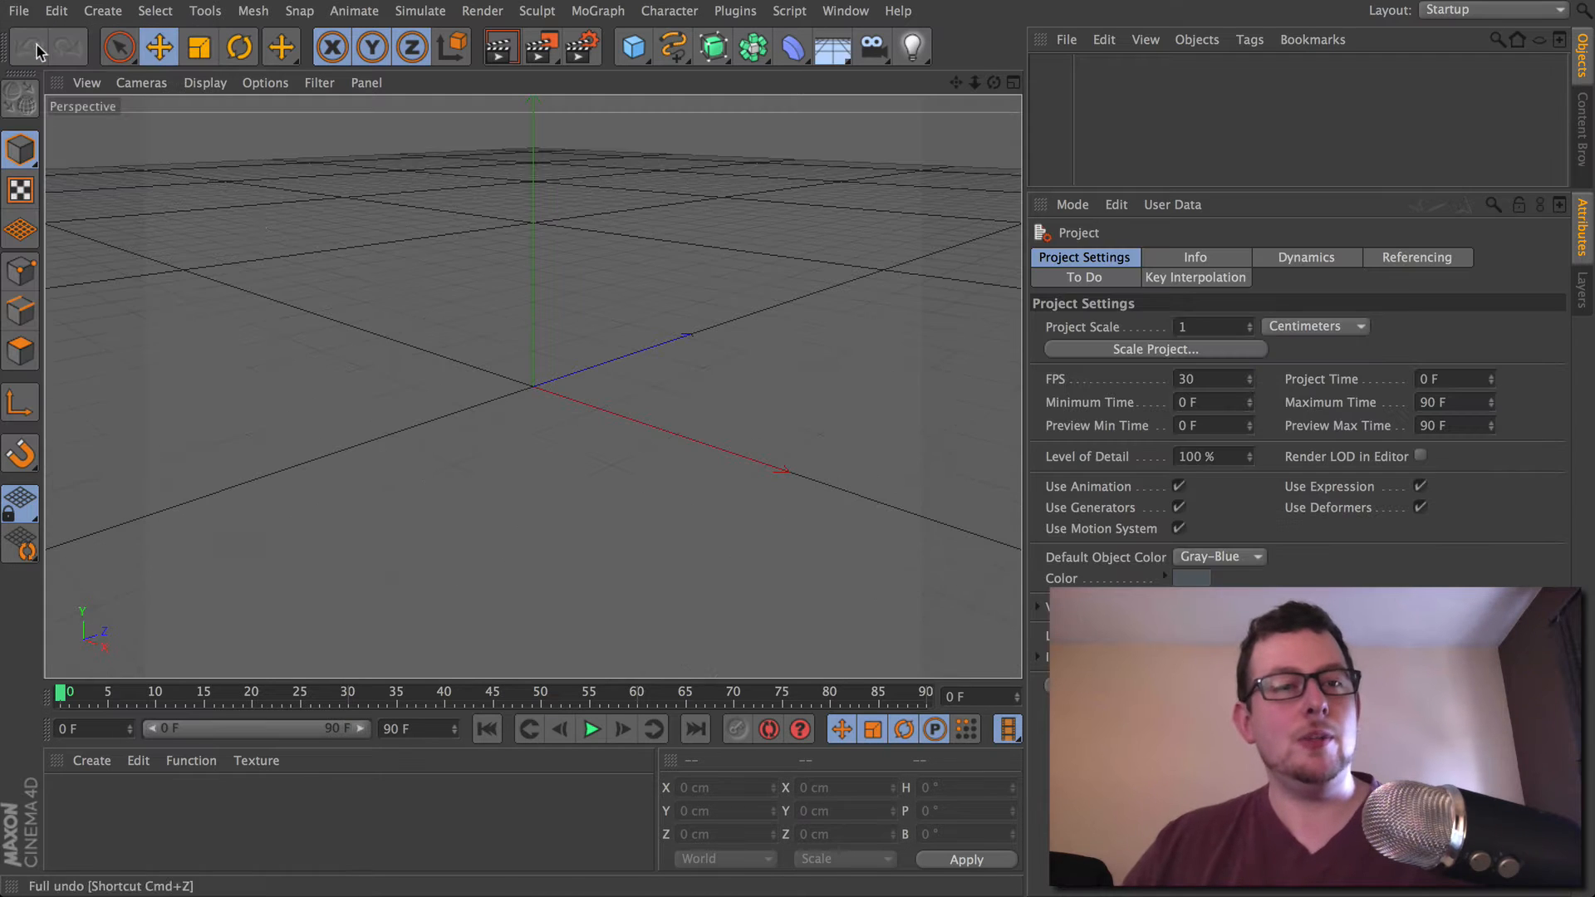
pyautogui.click(265, 82)
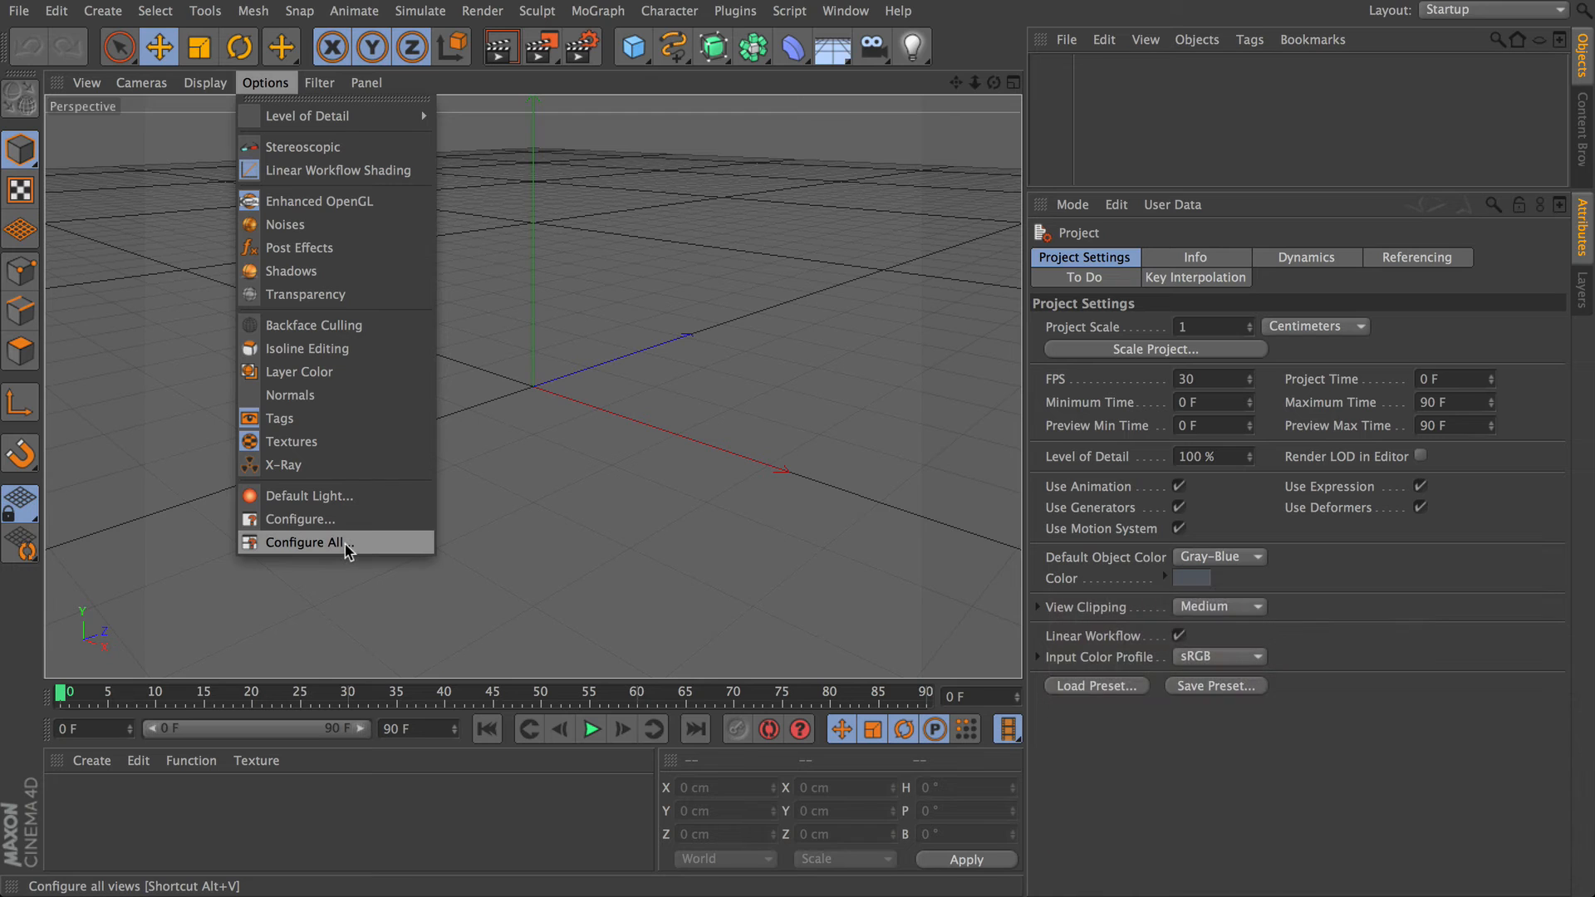
pyautogui.click(345, 543)
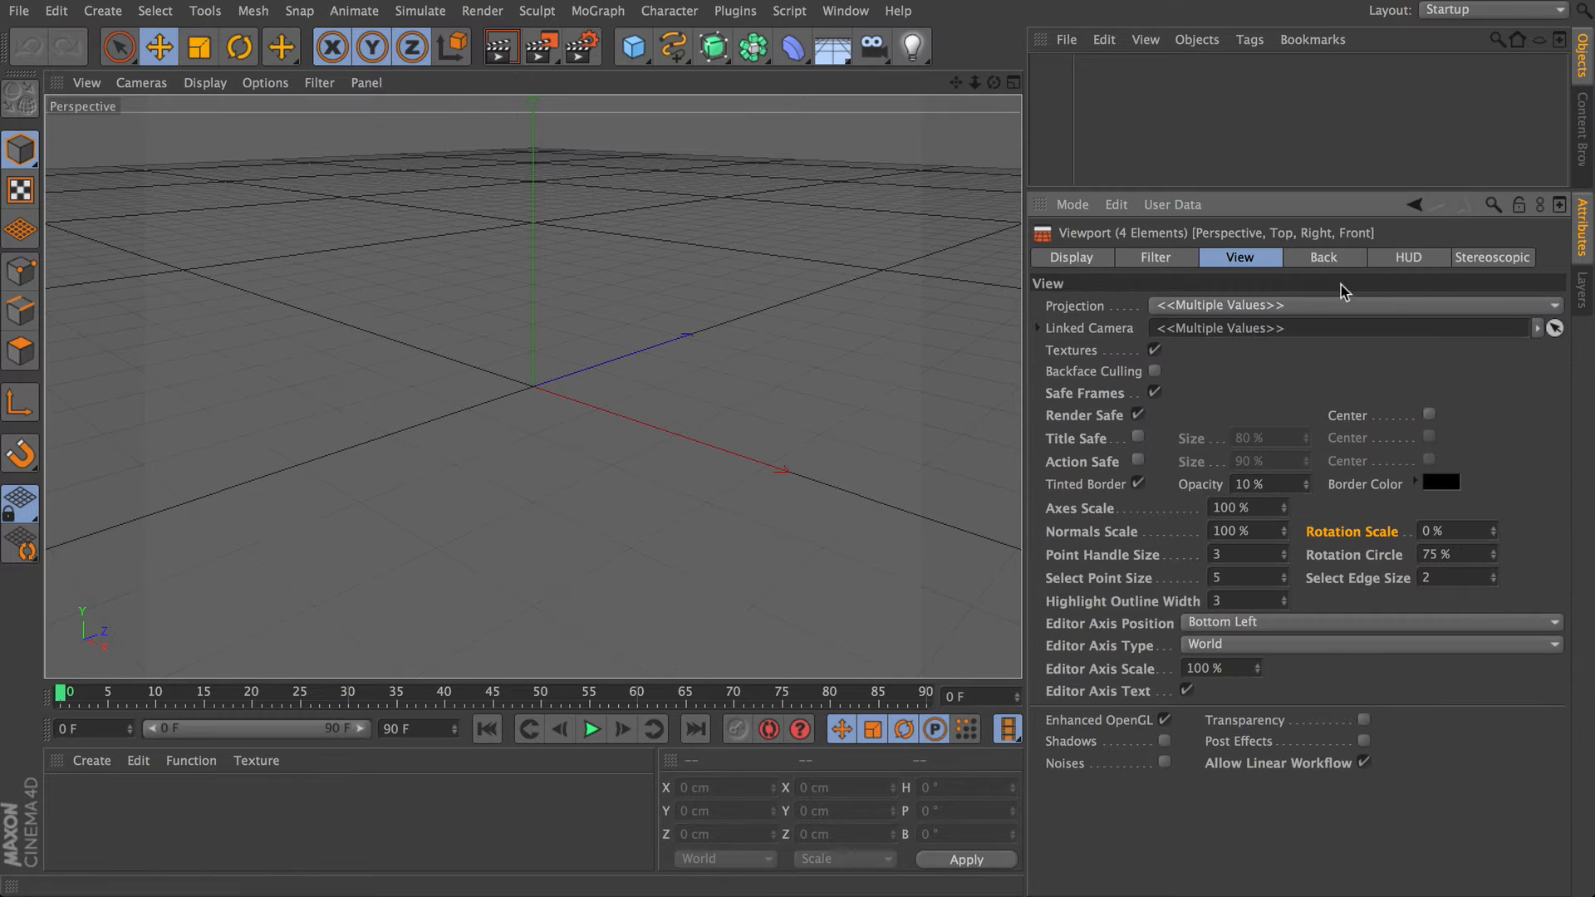
pyautogui.click(1323, 257)
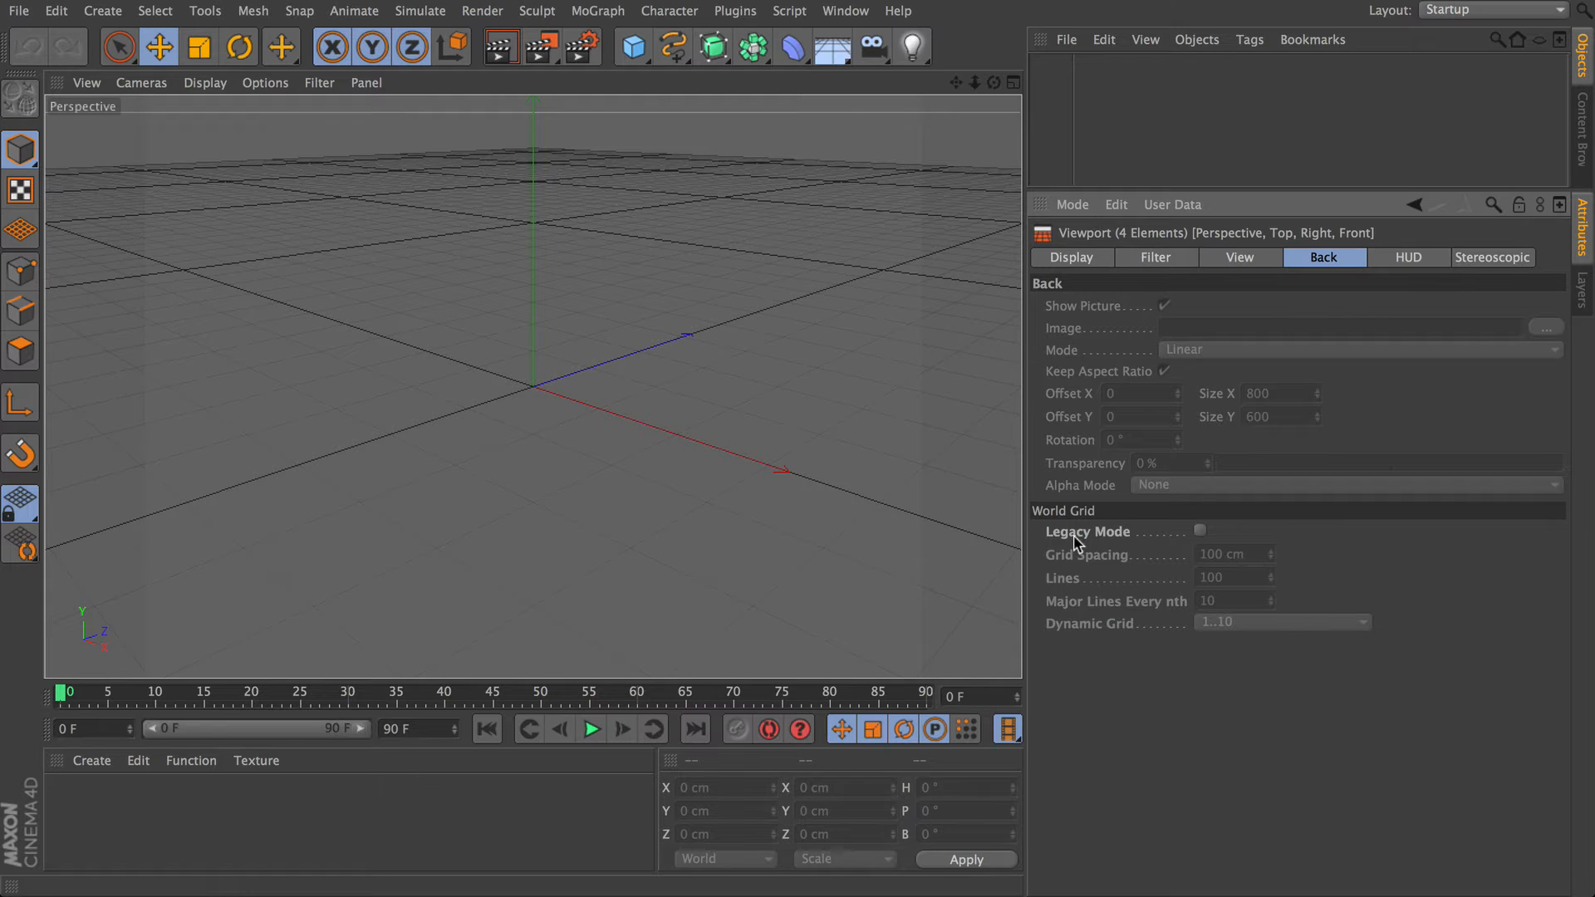
pyautogui.click(1199, 531)
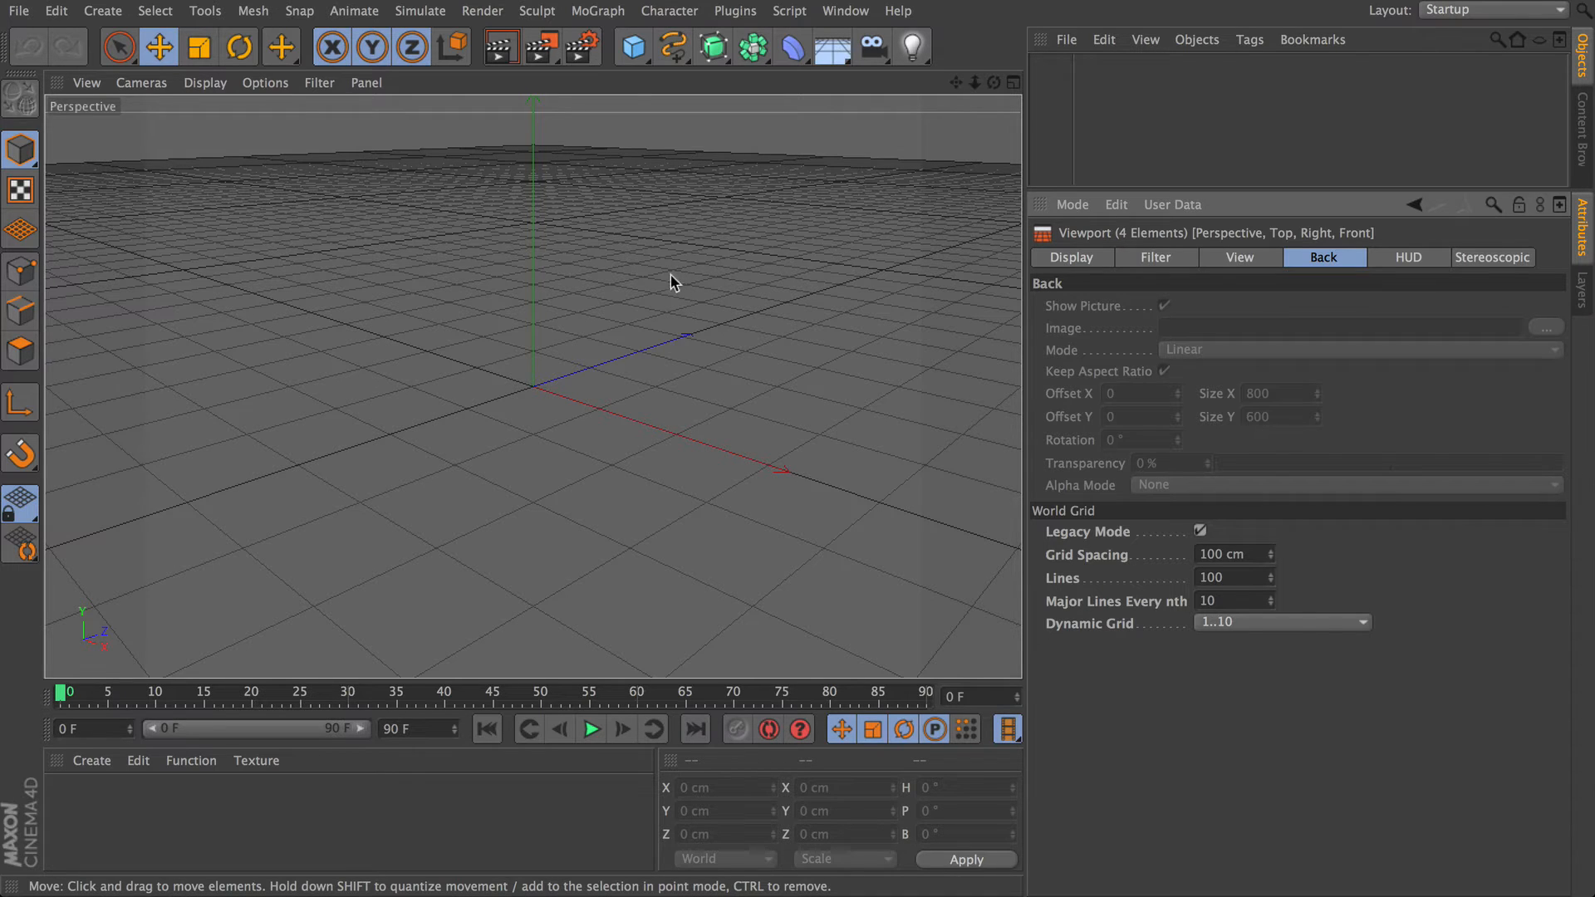
# - Examine the extent and spacing of the legacy world grid in the Perspective view from several distances and angles
pyautogui.click(630, 290)
pyautogui.keyDown('alt'); pyautogui.moveTo(611, 360); pyautogui.dragTo(286, 449, button='right'); pyautogui.keyUp('alt')
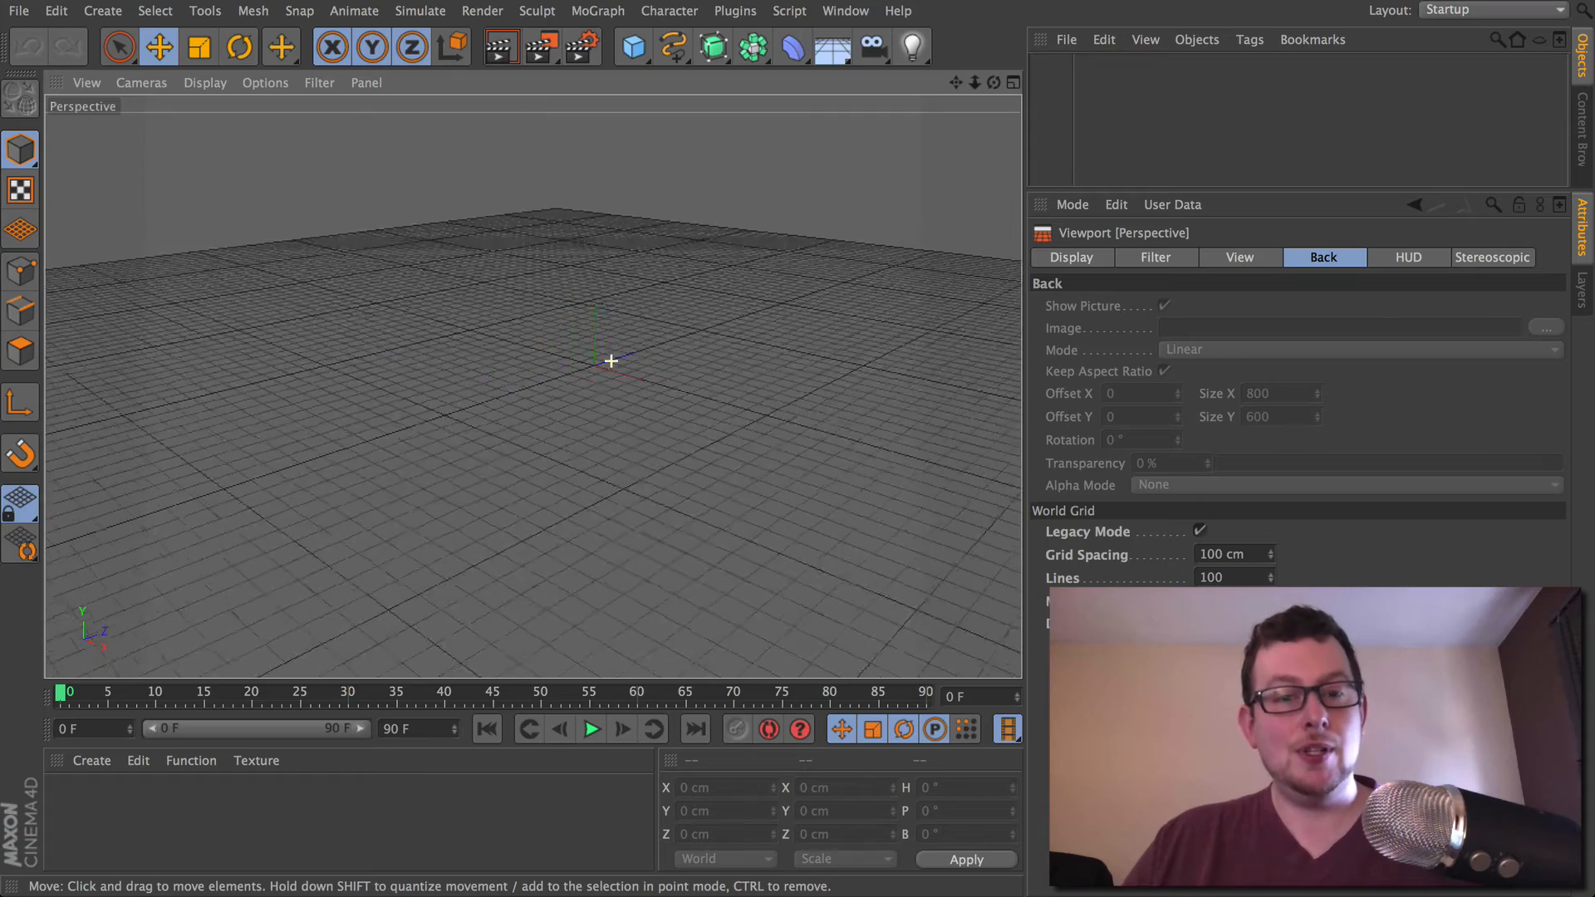
pyautogui.scroll(-10, 611, 360)
pyautogui.keyDown('alt'); pyautogui.moveTo(571, 370); pyautogui.dragTo(673, 557); pyautogui.keyUp('alt')
pyautogui.keyDown('alt'); pyautogui.moveTo(519, 176); pyautogui.dragTo(689, 652); pyautogui.keyUp('alt')
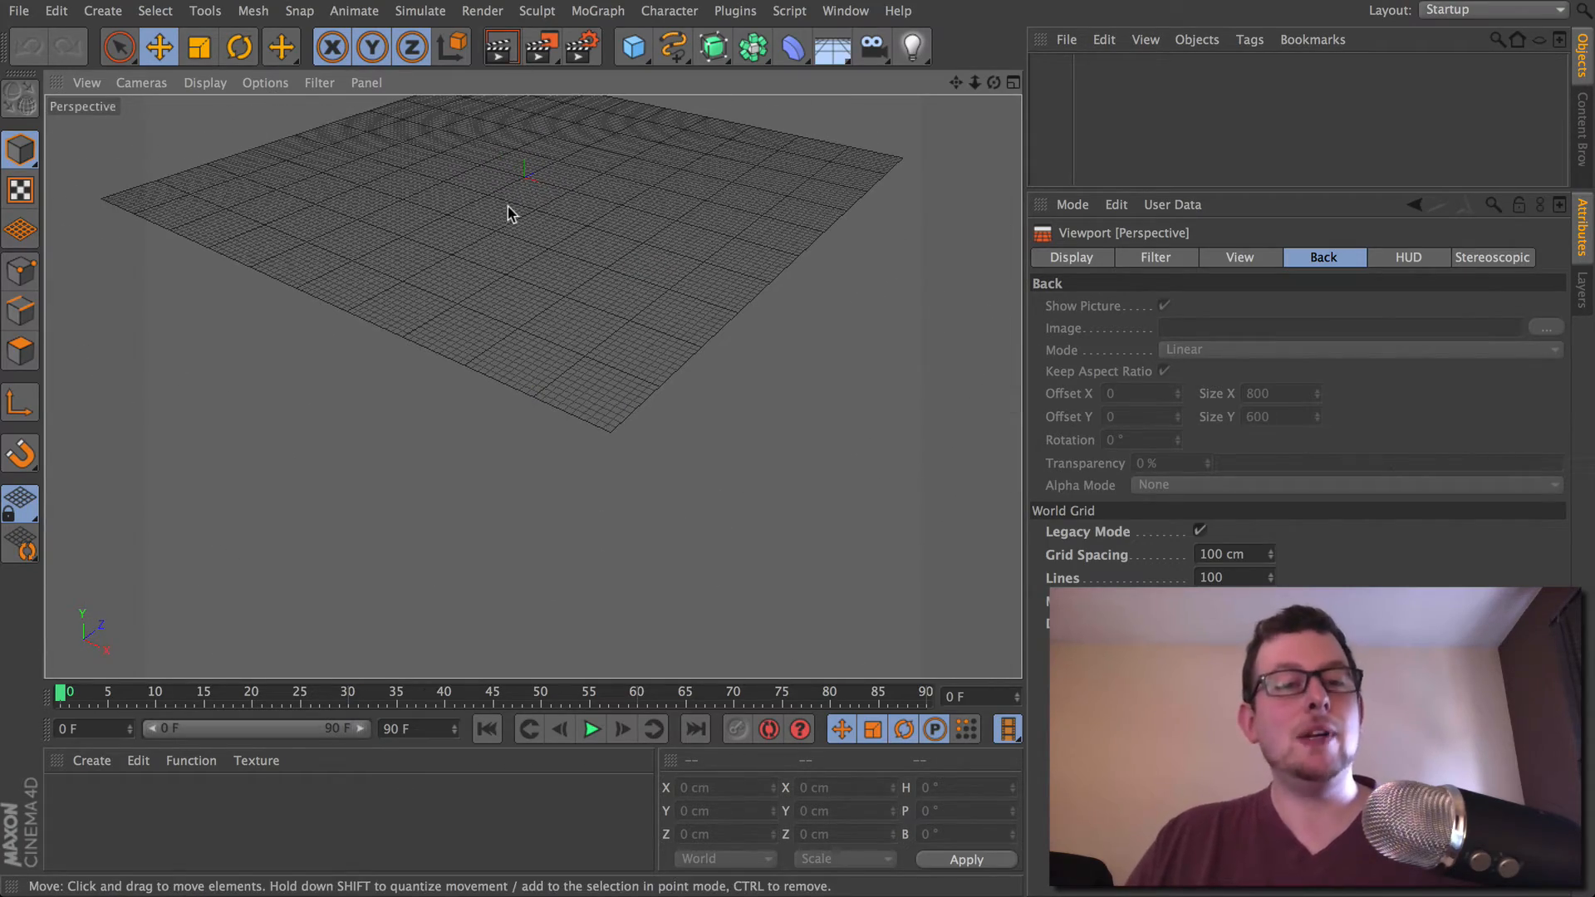
pyautogui.keyDown('alt'); pyautogui.moveTo(527, 168); pyautogui.dragTo(515, 237, button='right'); pyautogui.keyUp('alt')
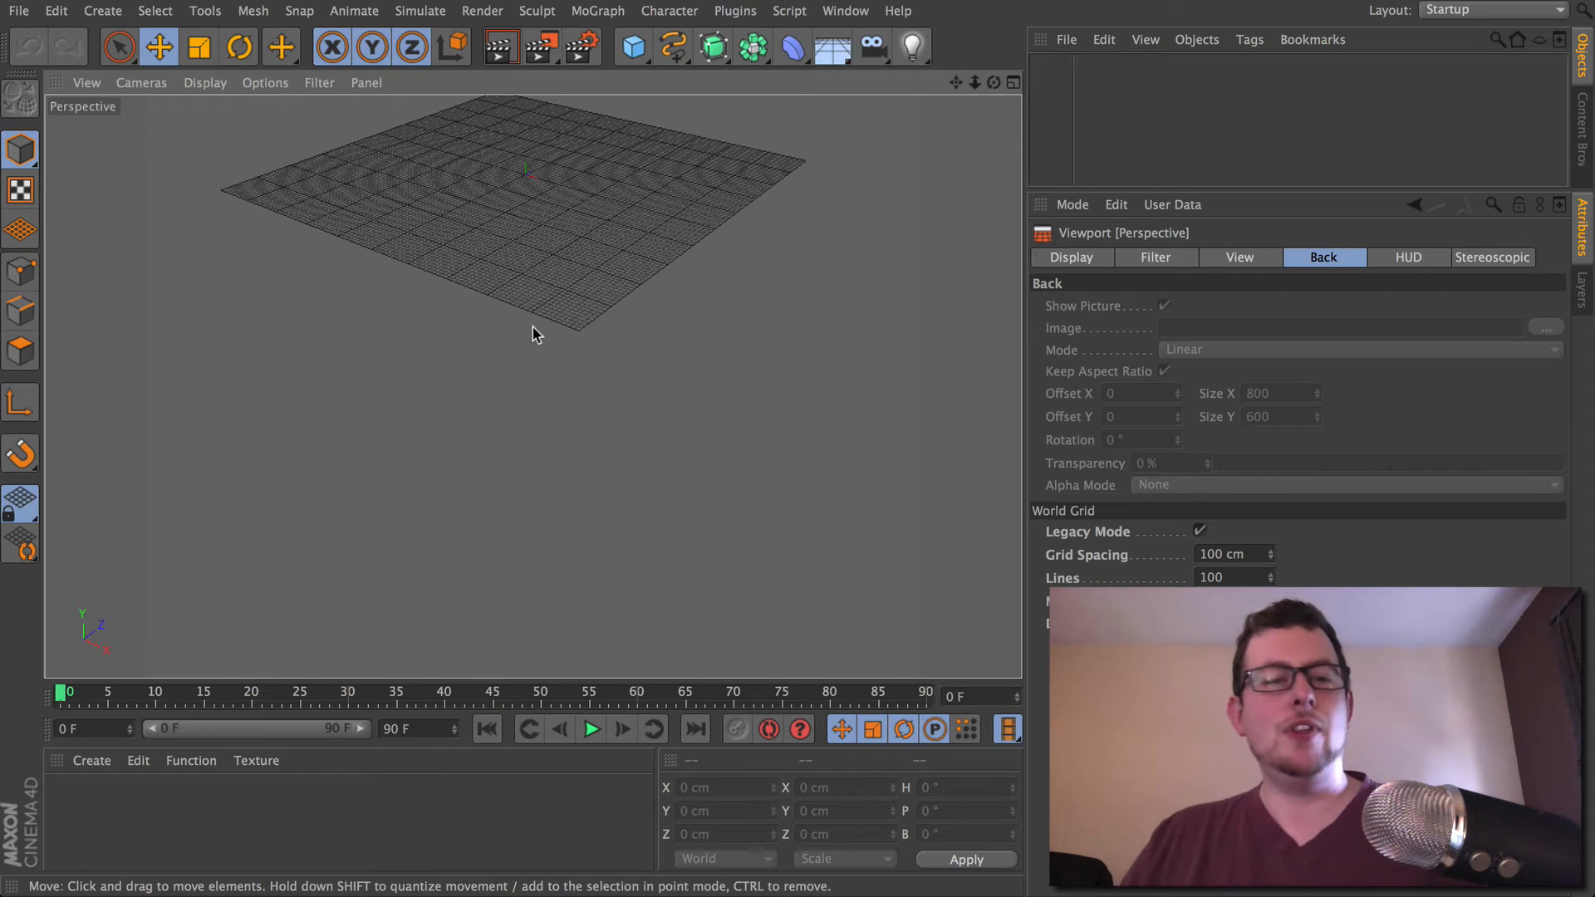
pyautogui.scroll(5, 512, 195)
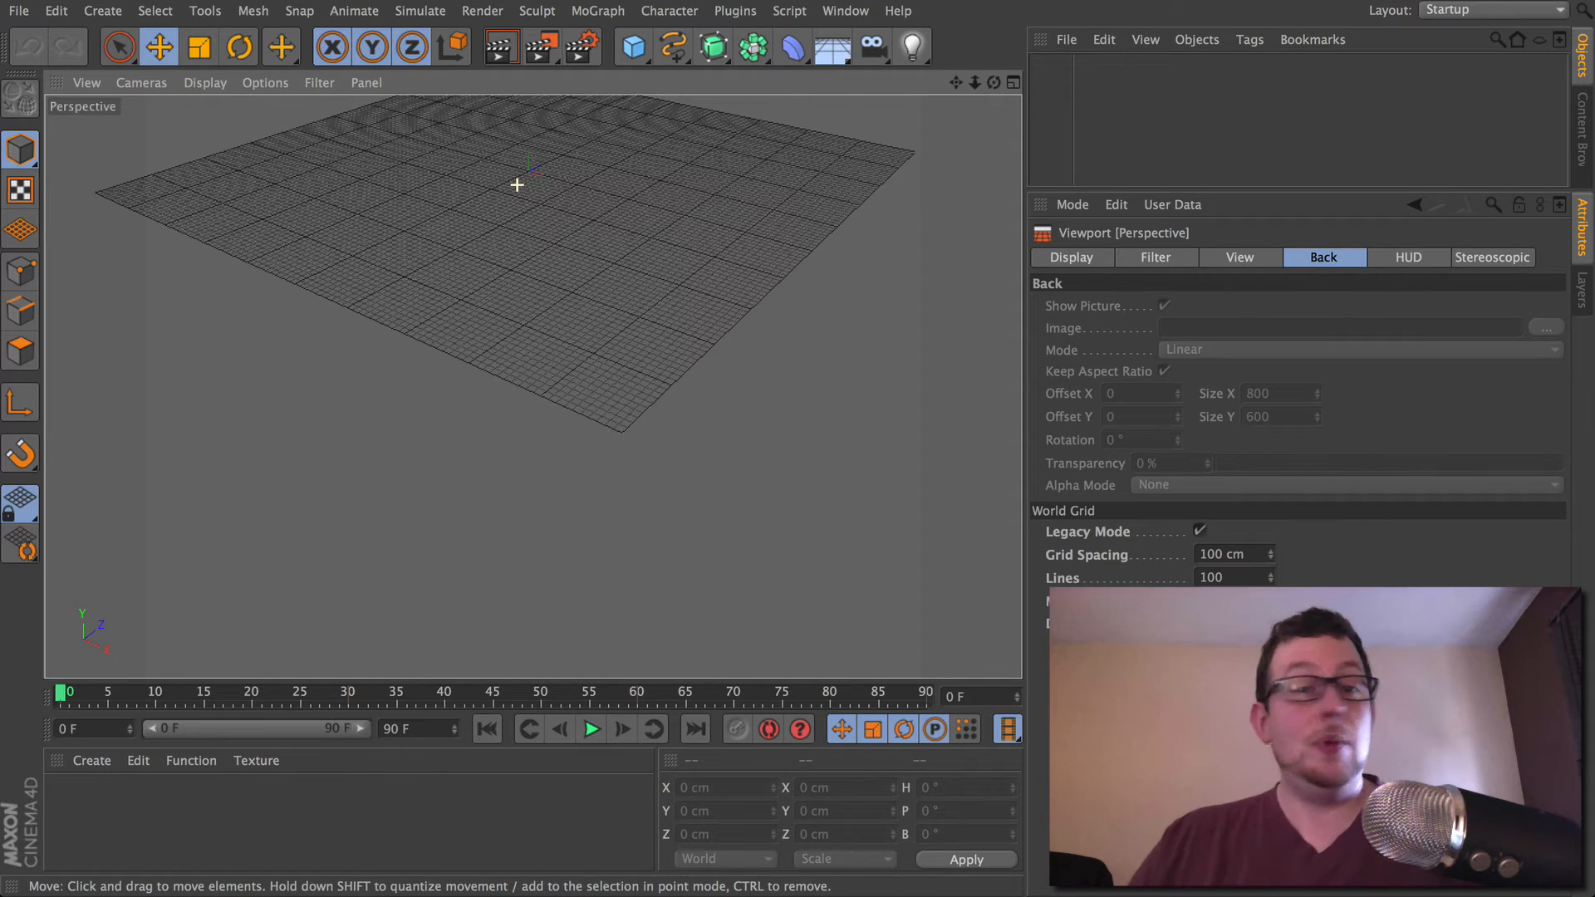
# - Add a Cube primitive, scale it uniformly to about 713 cm and compare its size with the grid from several distances
pyautogui.click(634, 48)
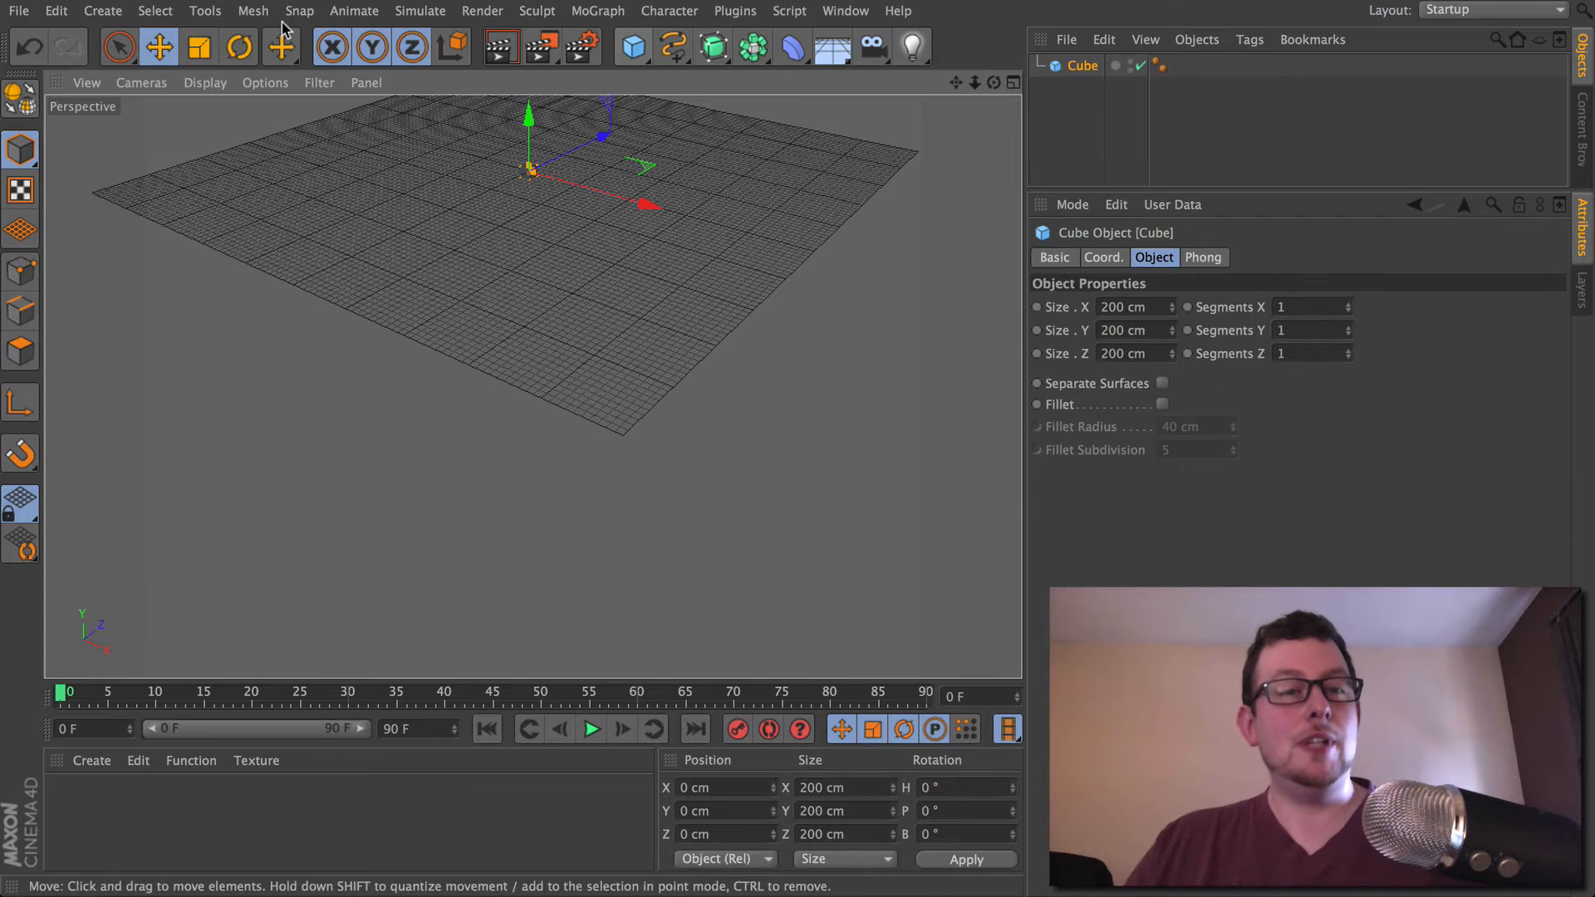
pyautogui.click(200, 47)
pyautogui.moveTo(507, 171); pyautogui.dragTo(534, 170)
pyautogui.moveTo(293, 328); pyautogui.dragTo(763, 329)
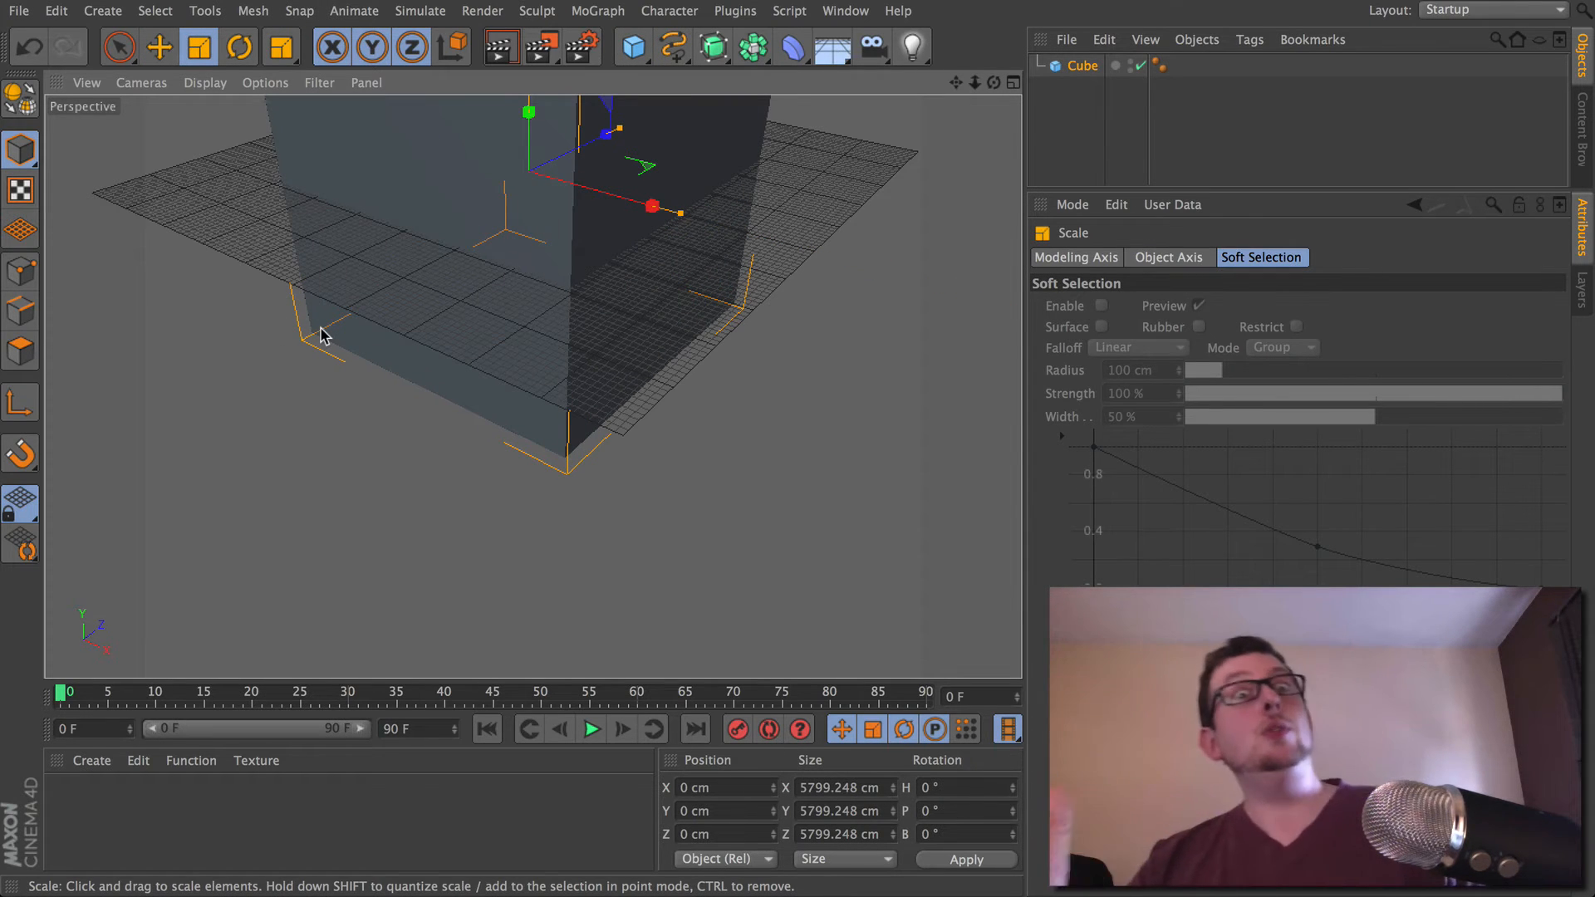
pyautogui.moveTo(534, 224); pyautogui.dragTo(46, 334)
pyautogui.keyDown('alt'); pyautogui.moveTo(526, 150); pyautogui.dragTo(756, 164, button='right'); pyautogui.keyUp('alt')
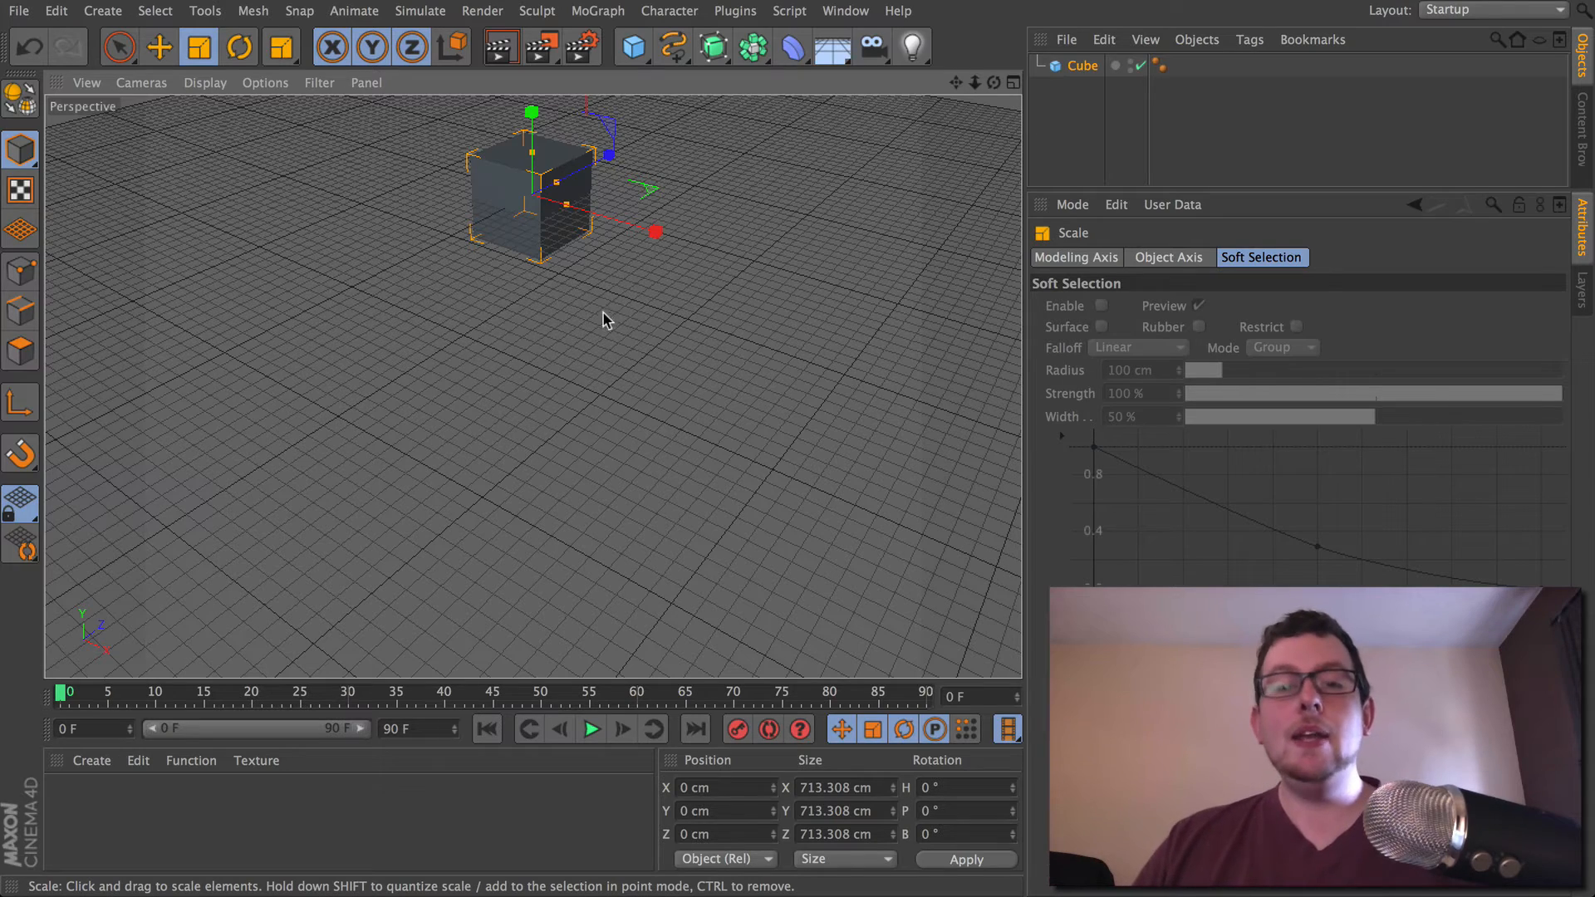
pyautogui.keyDown('alt'); pyautogui.moveTo(604, 320); pyautogui.dragTo(480, 246, button='right'); pyautogui.keyUp('alt')
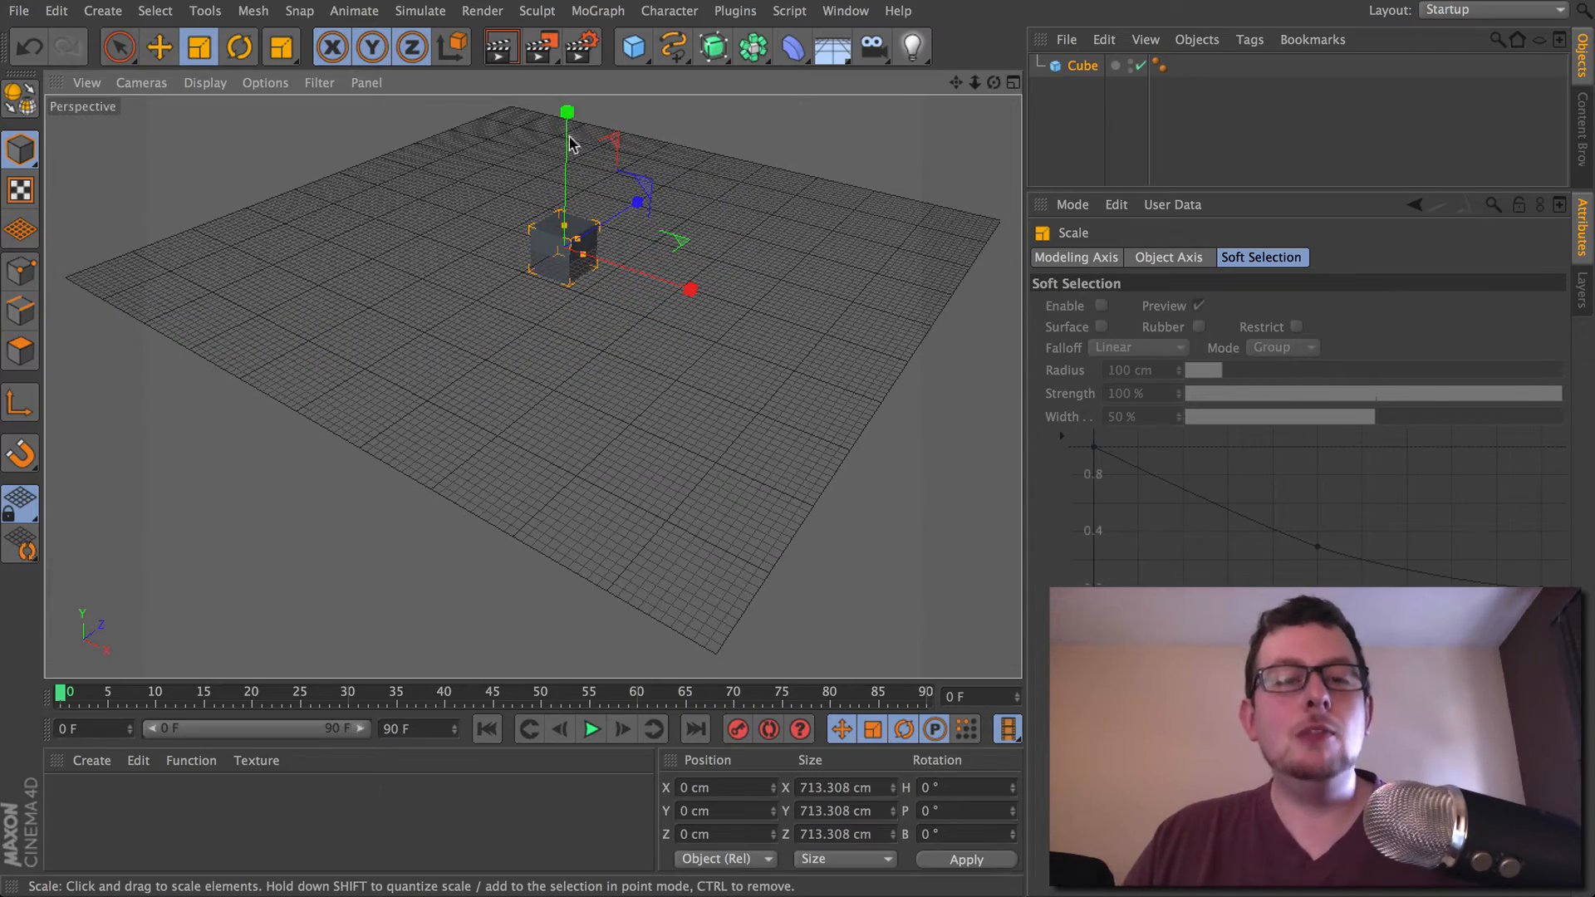
pyautogui.keyDown('alt'); pyautogui.moveTo(540, 169); pyautogui.dragTo(521, 128); pyautogui.keyUp('alt')
pyautogui.keyDown('alt'); pyautogui.moveTo(481, 313); pyautogui.dragTo(676, 310, button='right'); pyautogui.keyUp('alt')
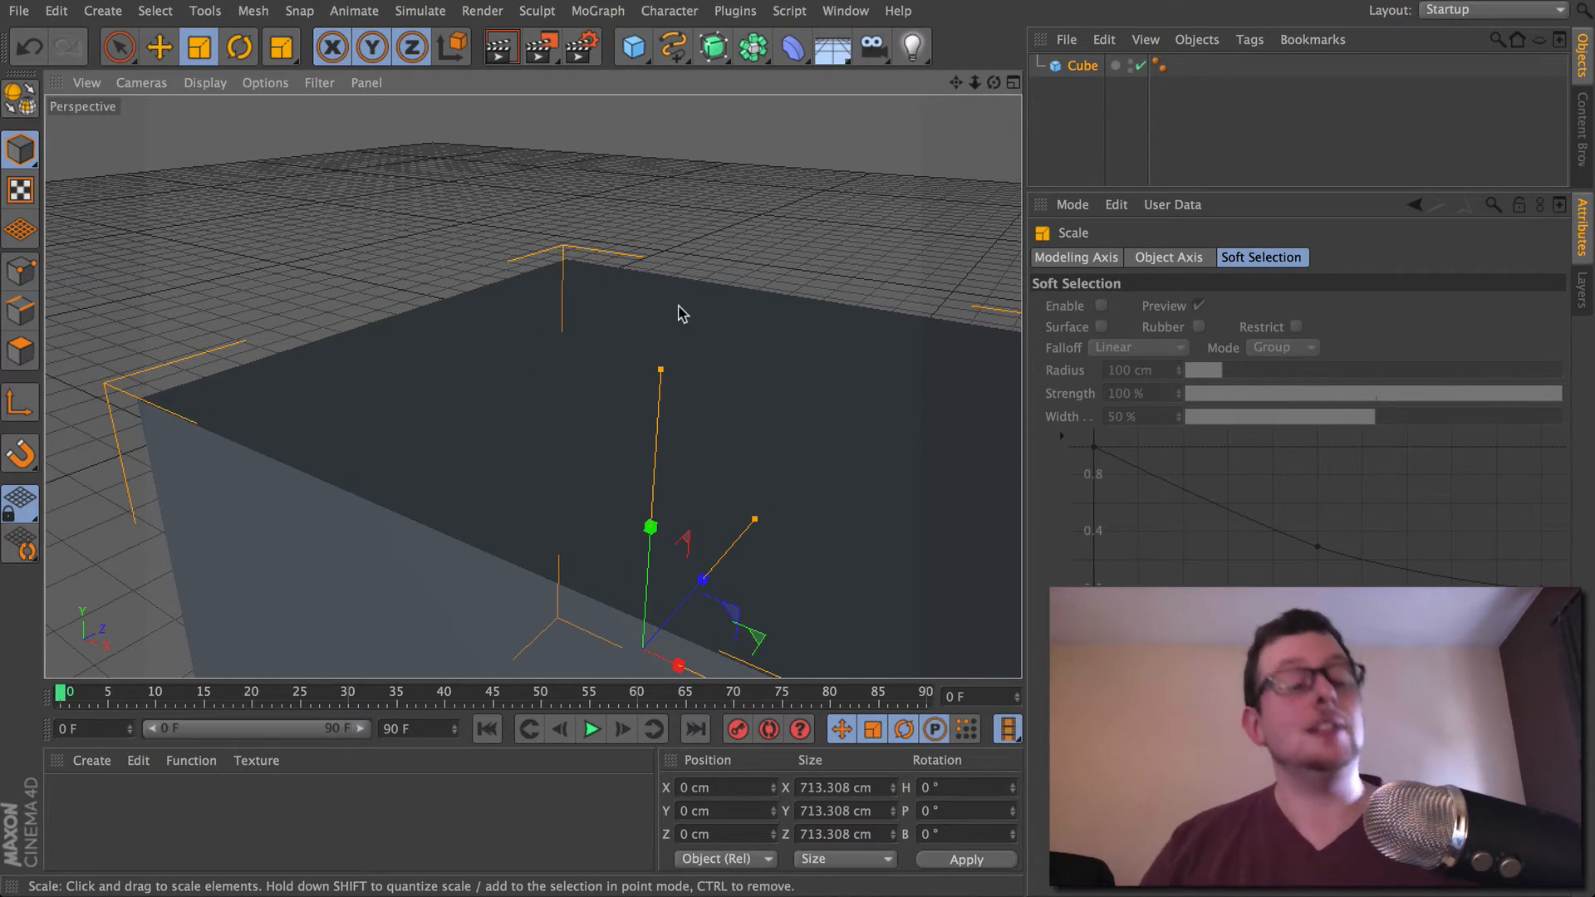
# - Set OpenGL Anti-Aliasing to 8 in the preferences, check the smoothed grid lines in the viewport and close the preferences
pyautogui.click(58, 12)
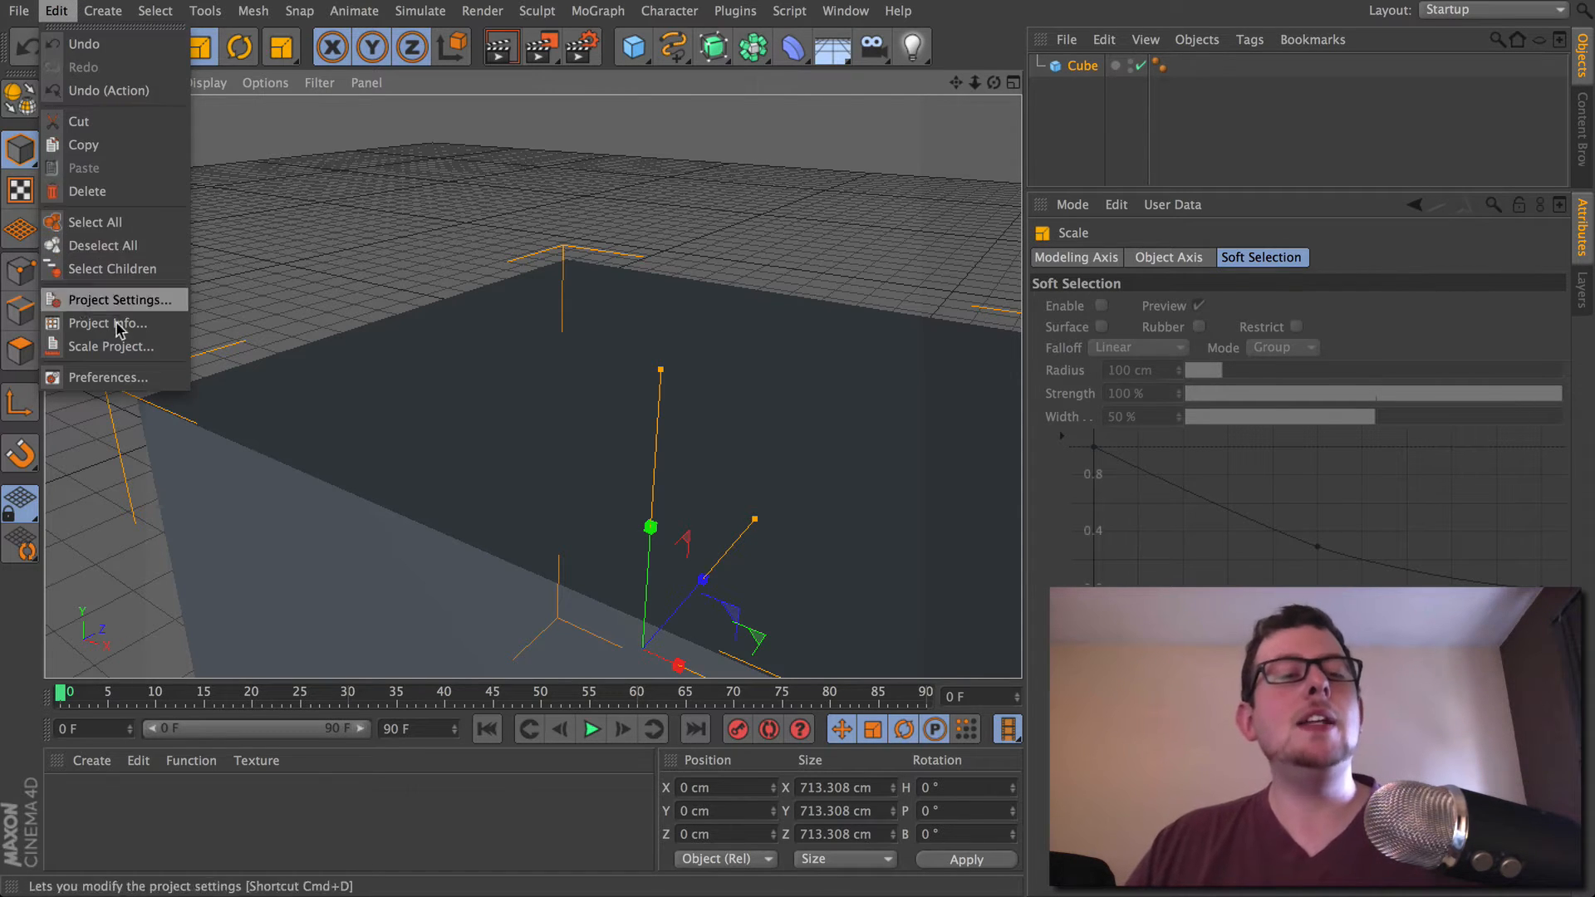
pyautogui.click(111, 377)
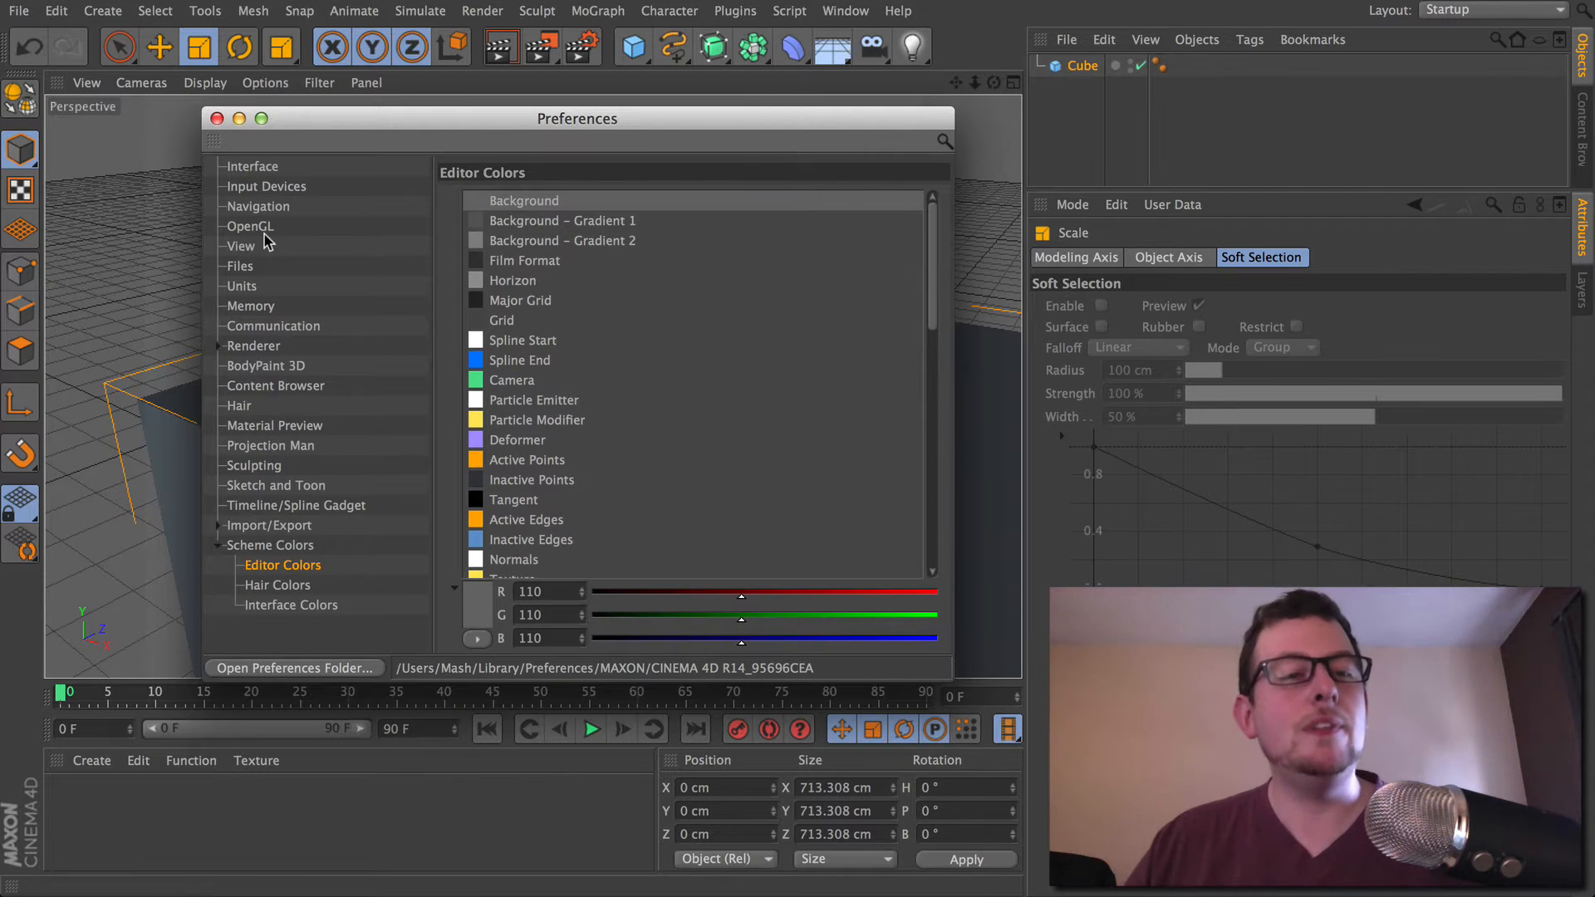
pyautogui.click(252, 228)
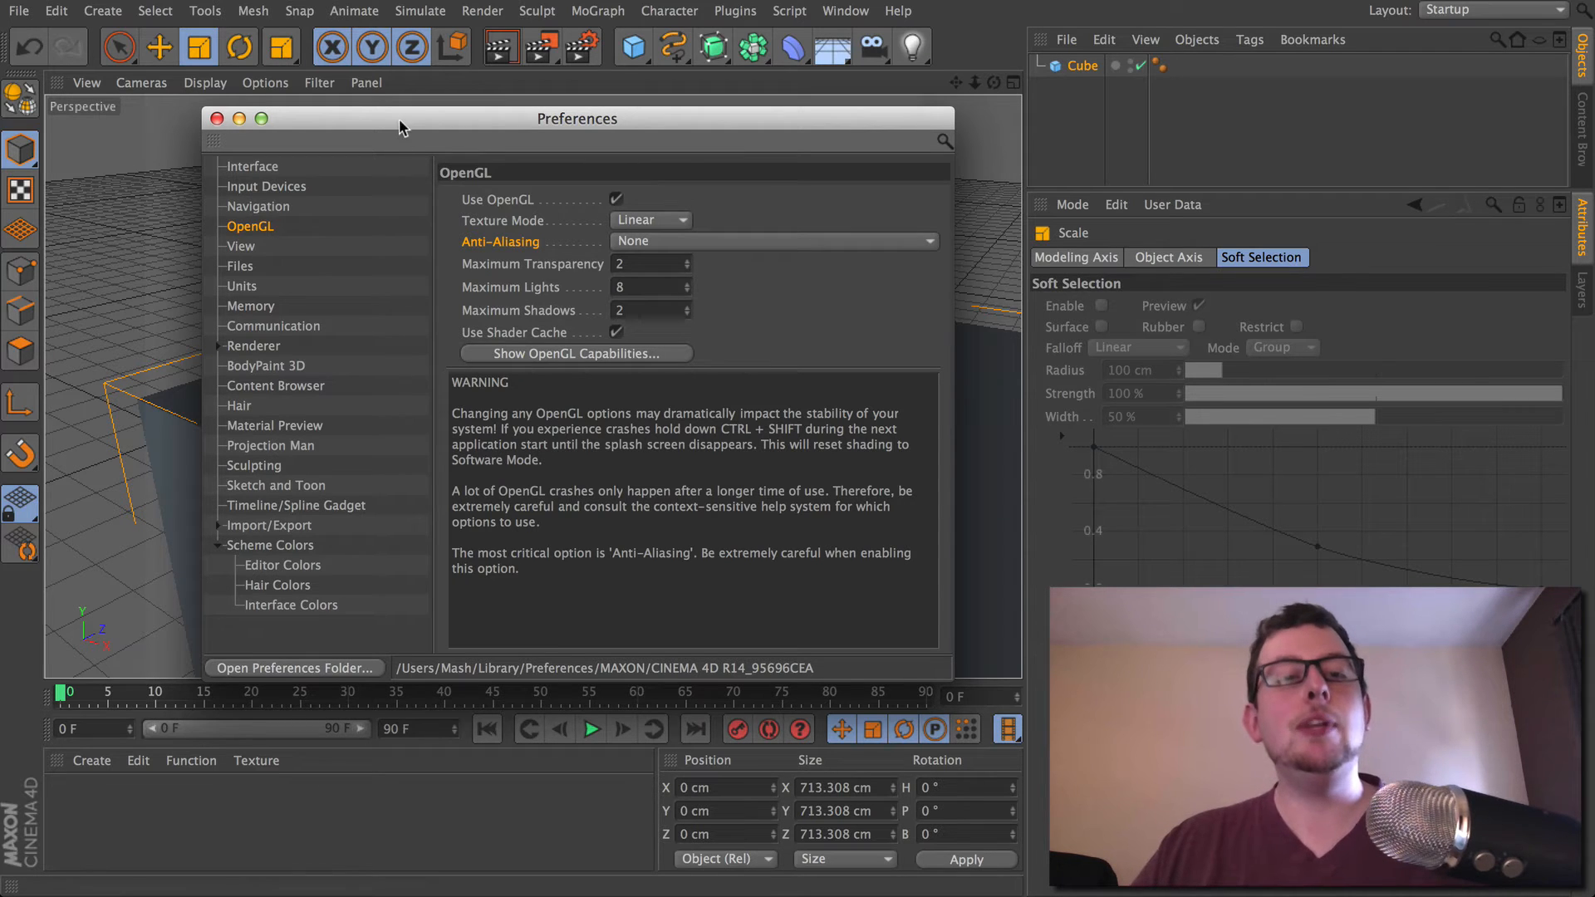
pyautogui.moveTo(399, 118); pyautogui.dragTo(674, 343)
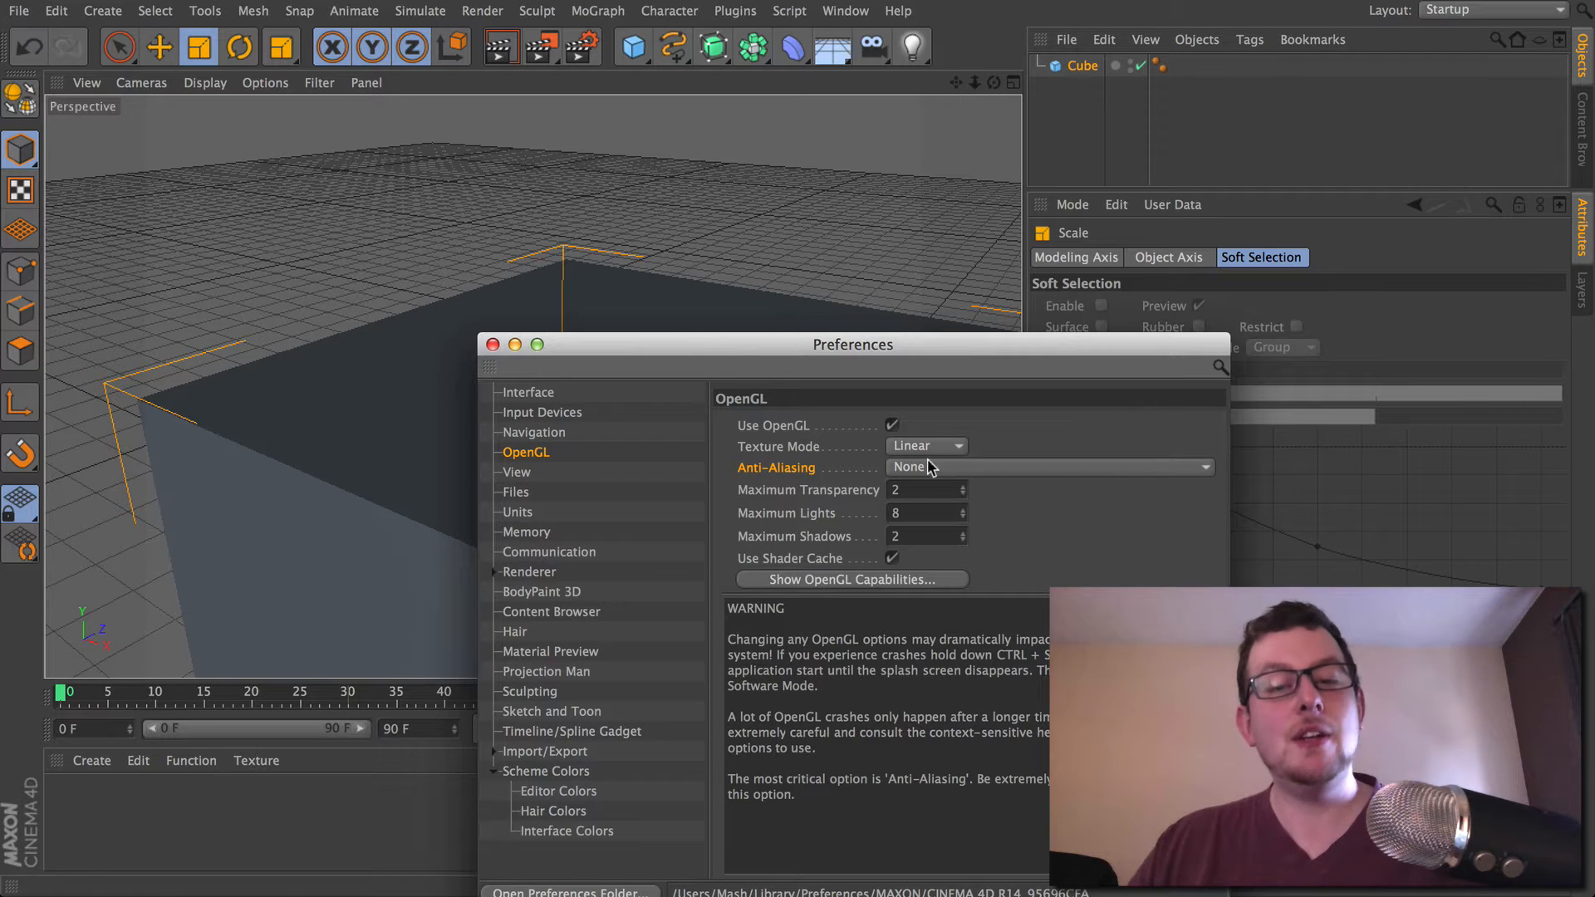
pyautogui.click(949, 468)
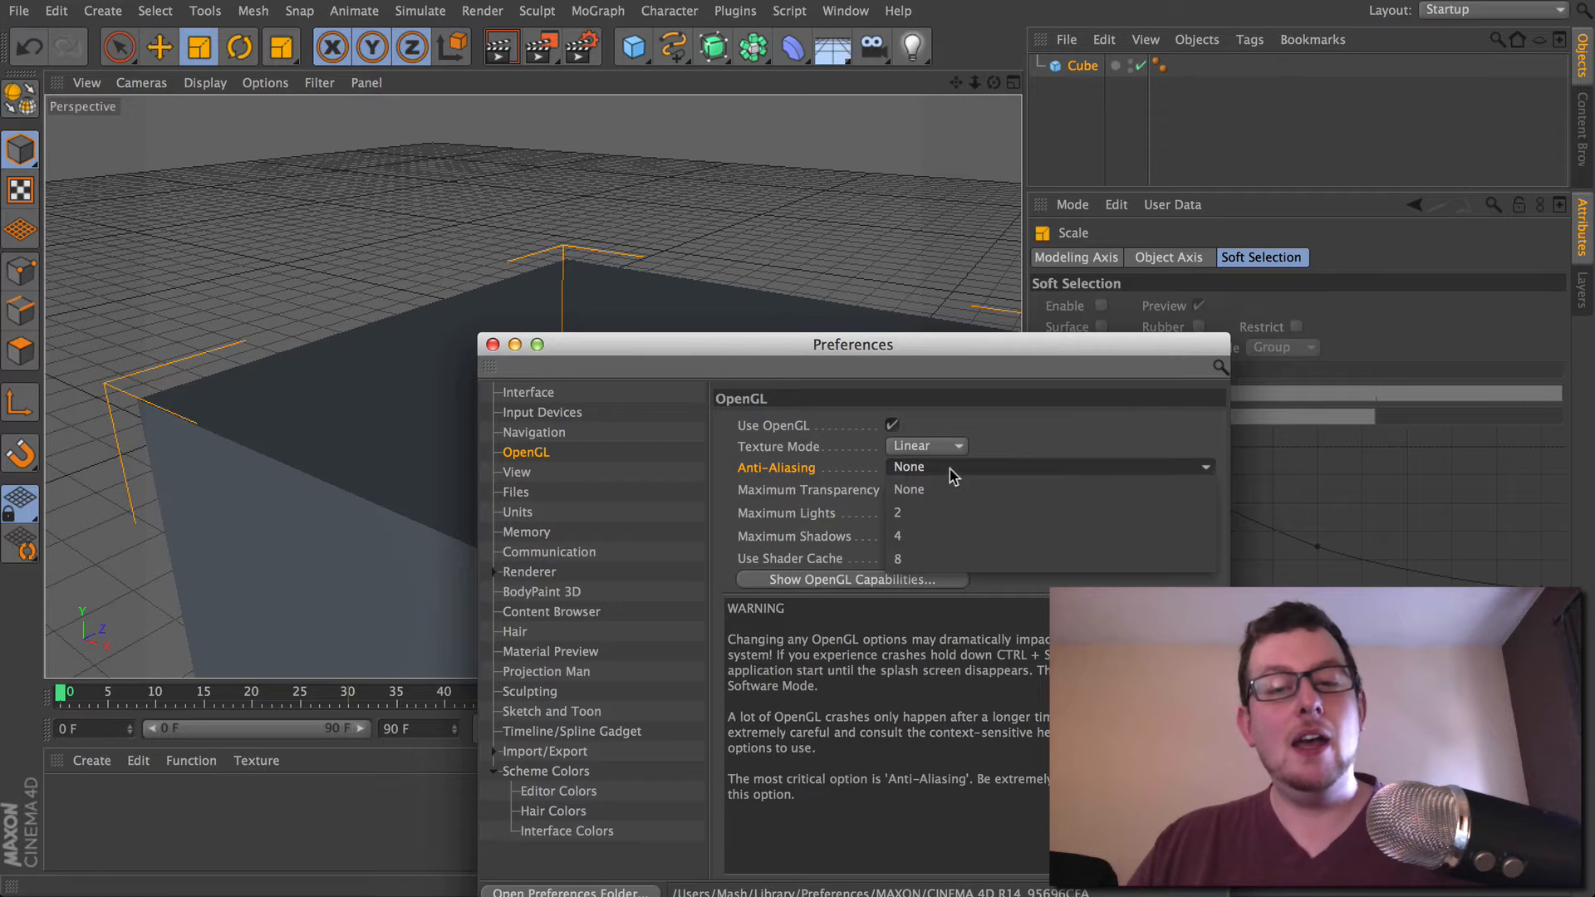
pyautogui.click(940, 556)
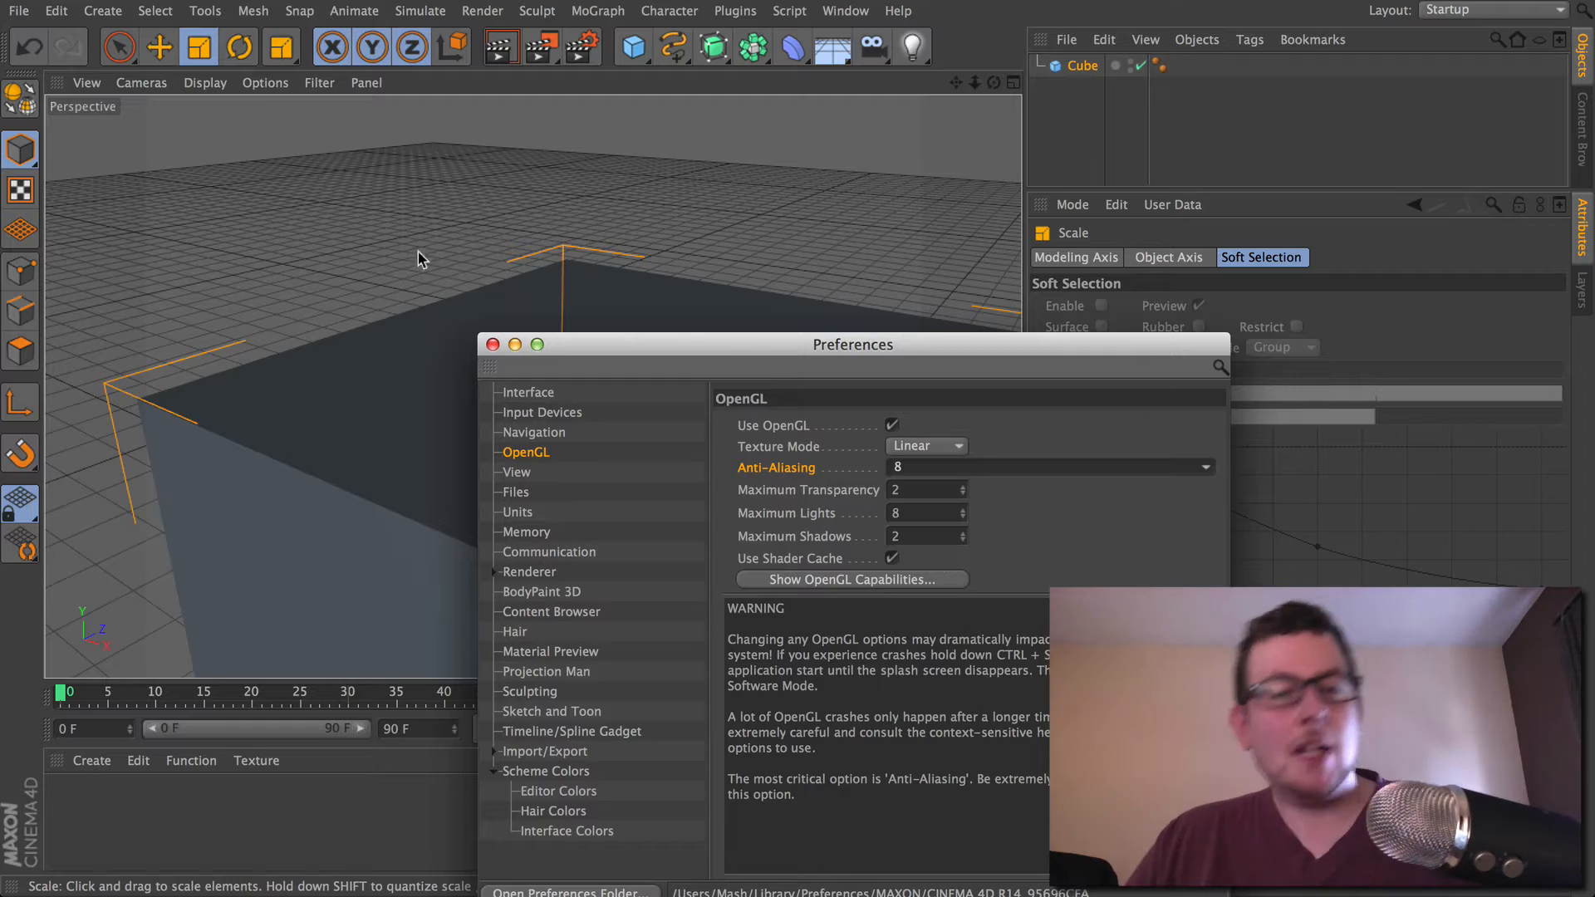
pyautogui.moveTo(451, 200)
pyautogui.keyDown('alt'); pyautogui.mouseDown(button='right')
pyautogui.moveTo(515, 207)
pyautogui.moveTo(437, 216)
pyautogui.mouseUp(button='right'); pyautogui.keyUp('alt')
pyautogui.keyDown('alt'); pyautogui.moveTo(555, 206); pyautogui.dragTo(509, 204); pyautogui.keyUp('alt')
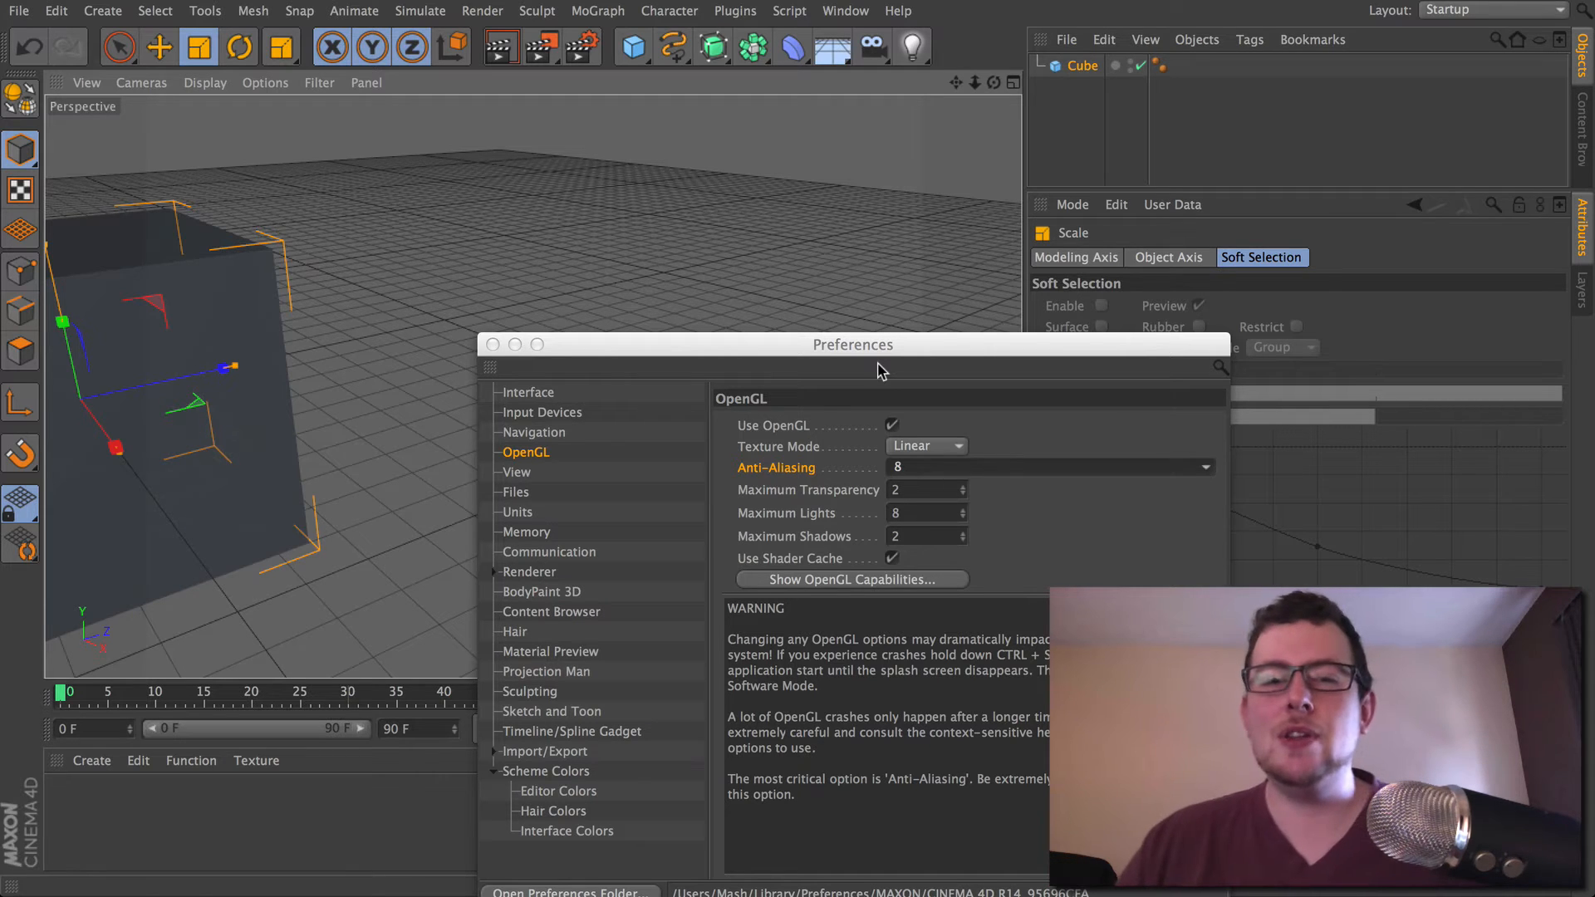
pyautogui.click(492, 344)
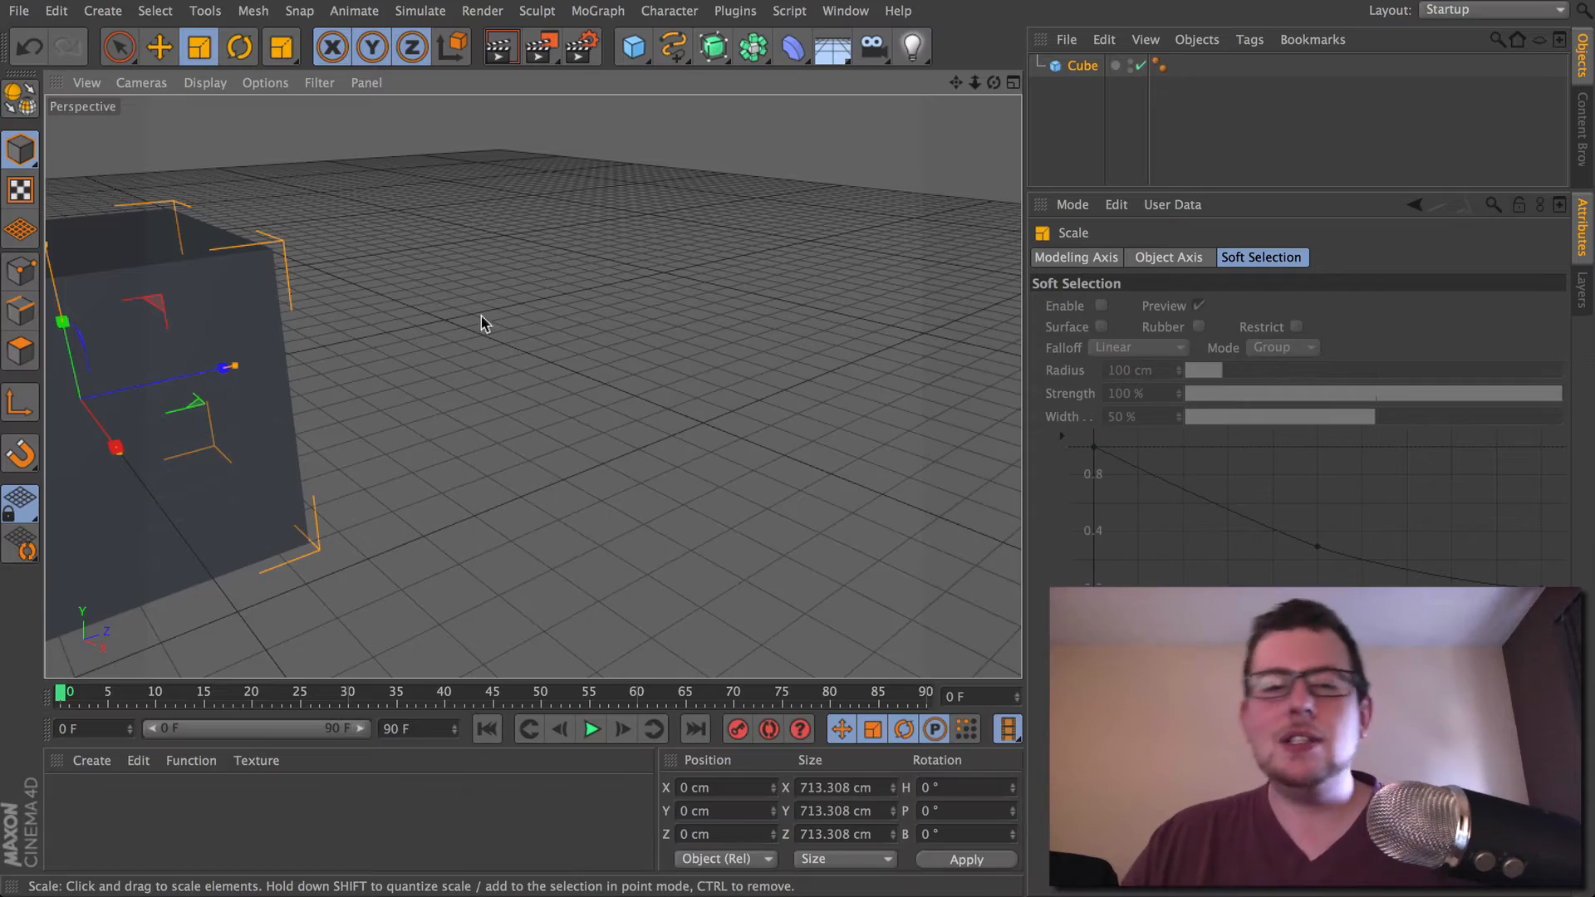
# - Inspect the cube and grid with anti-aliasing from another angle, deselect the cube and start a new empty project
pyautogui.keyDown('alt'); pyautogui.moveTo(288, 316); pyautogui.dragTo(370, 326); pyautogui.keyUp('alt')
pyautogui.keyDown('alt'); pyautogui.moveTo(370, 326); pyautogui.dragTo(615, 396, button='middle'); pyautogui.keyUp('alt')
pyautogui.keyDown('alt'); pyautogui.moveTo(615, 396); pyautogui.dragTo(592, 305); pyautogui.keyUp('alt')
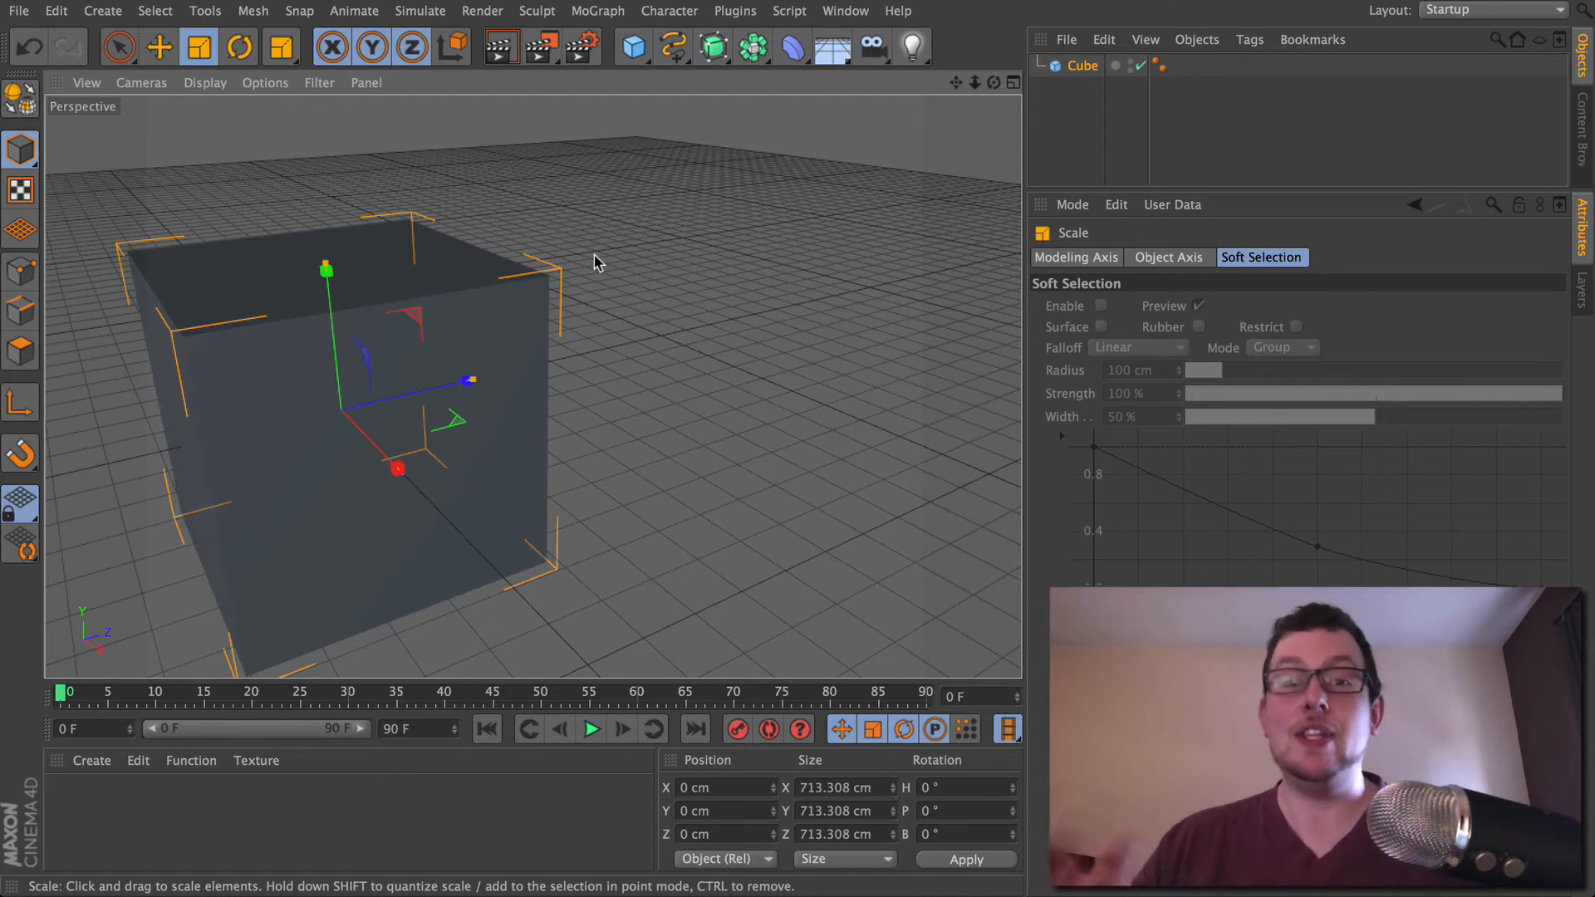
pyautogui.click(516, 184)
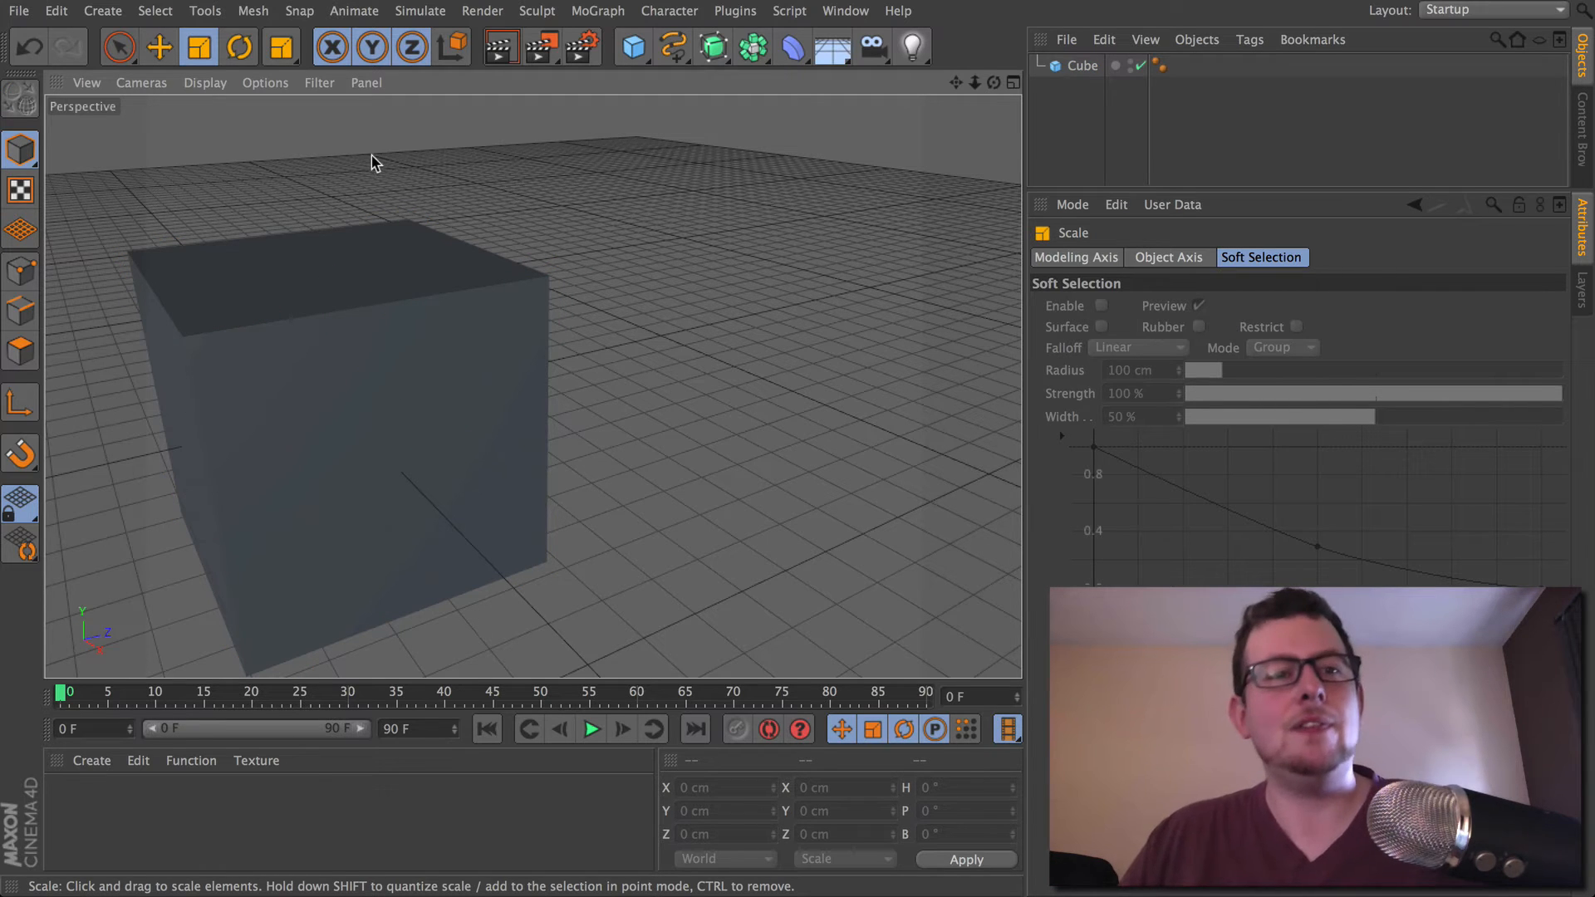
pyautogui.click(20, 11)
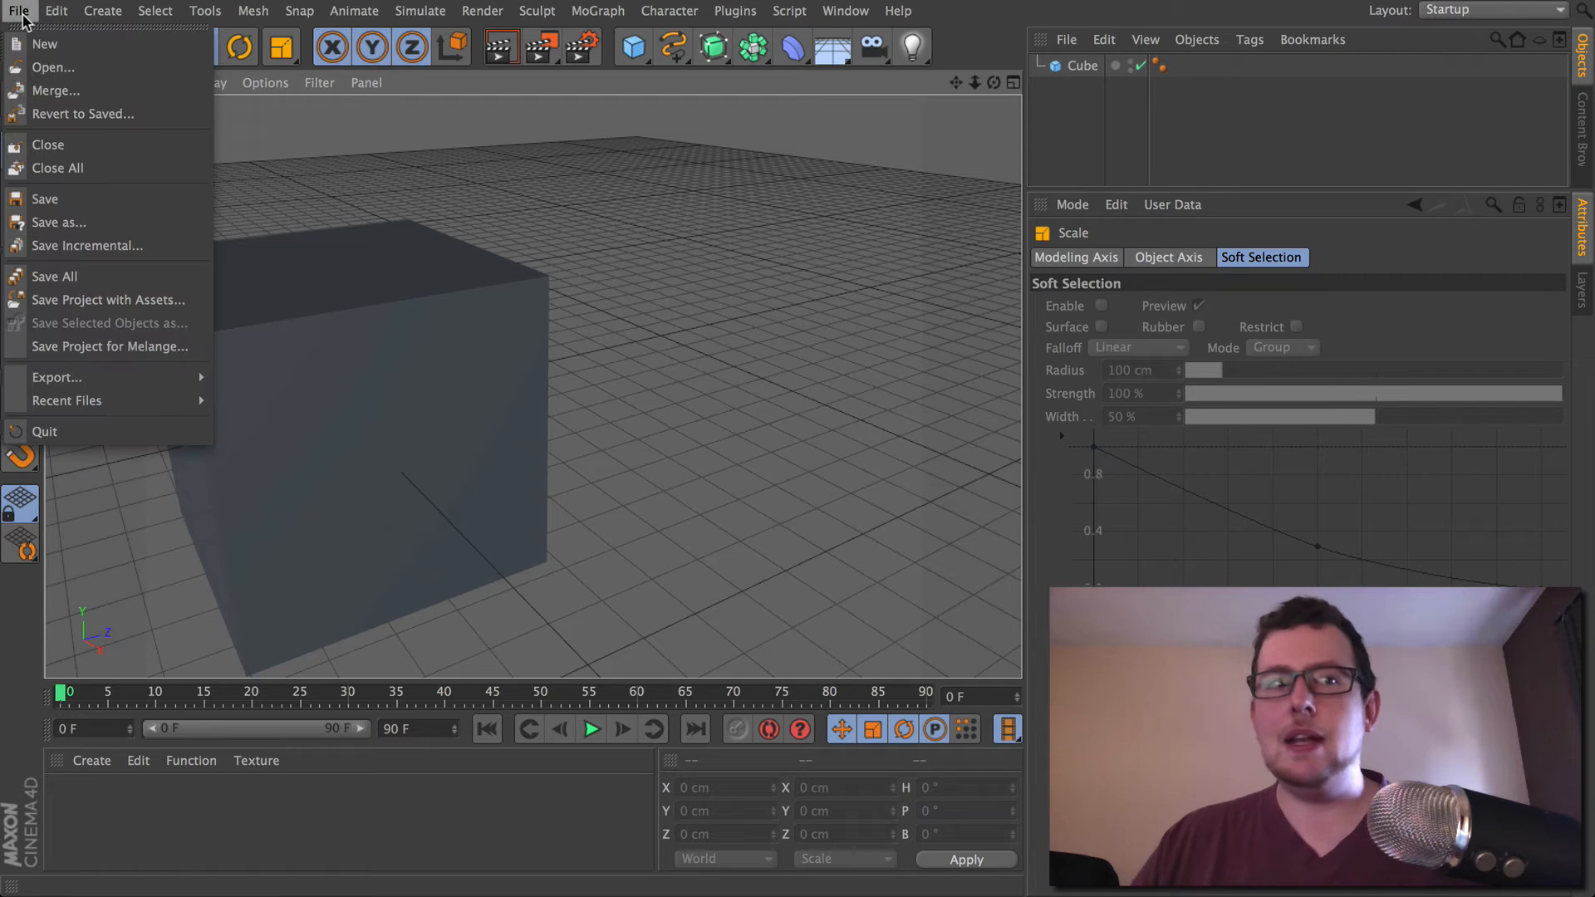
pyautogui.click(45, 44)
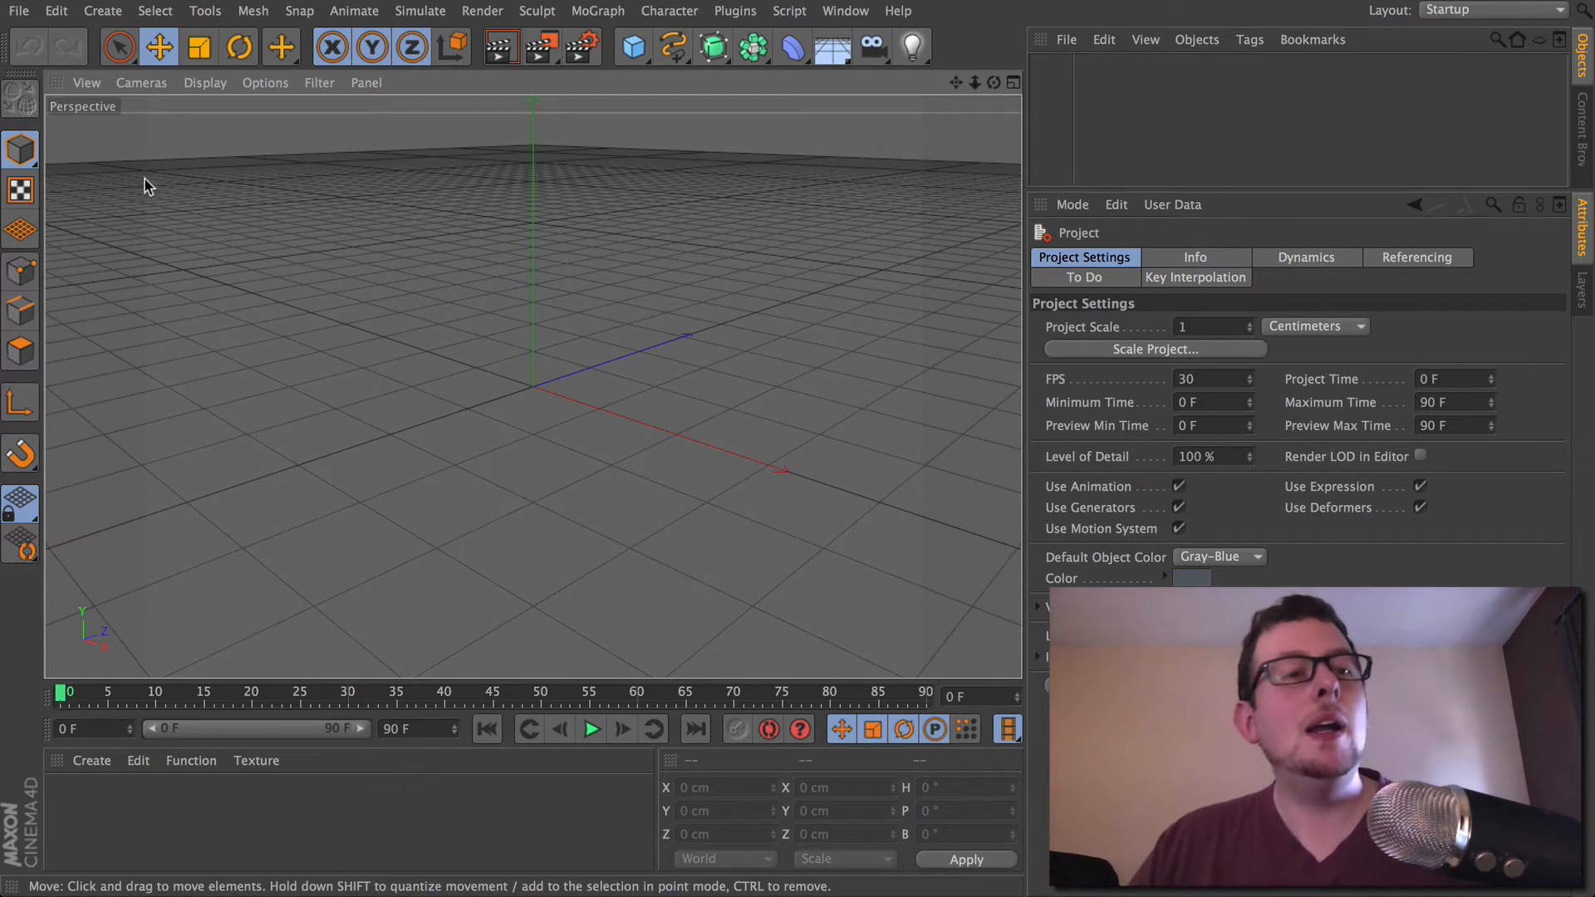
pyautogui.click(56, 12)
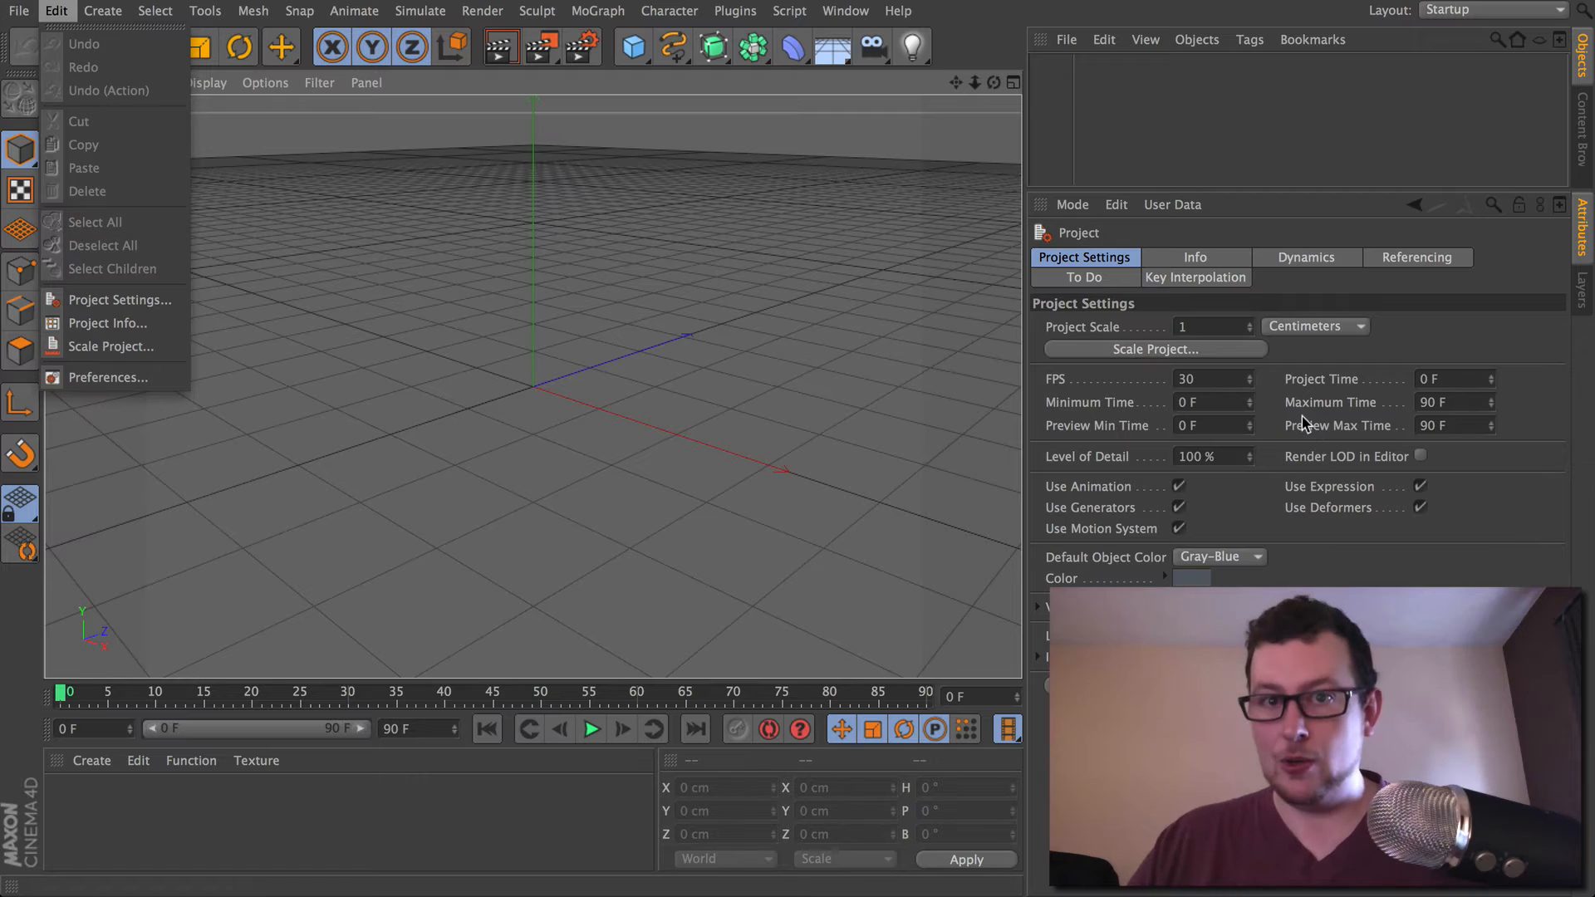
# - Check the Gray-Blue default object colour in the project settings and add a Figure primitive
pyautogui.click(1370, 614)
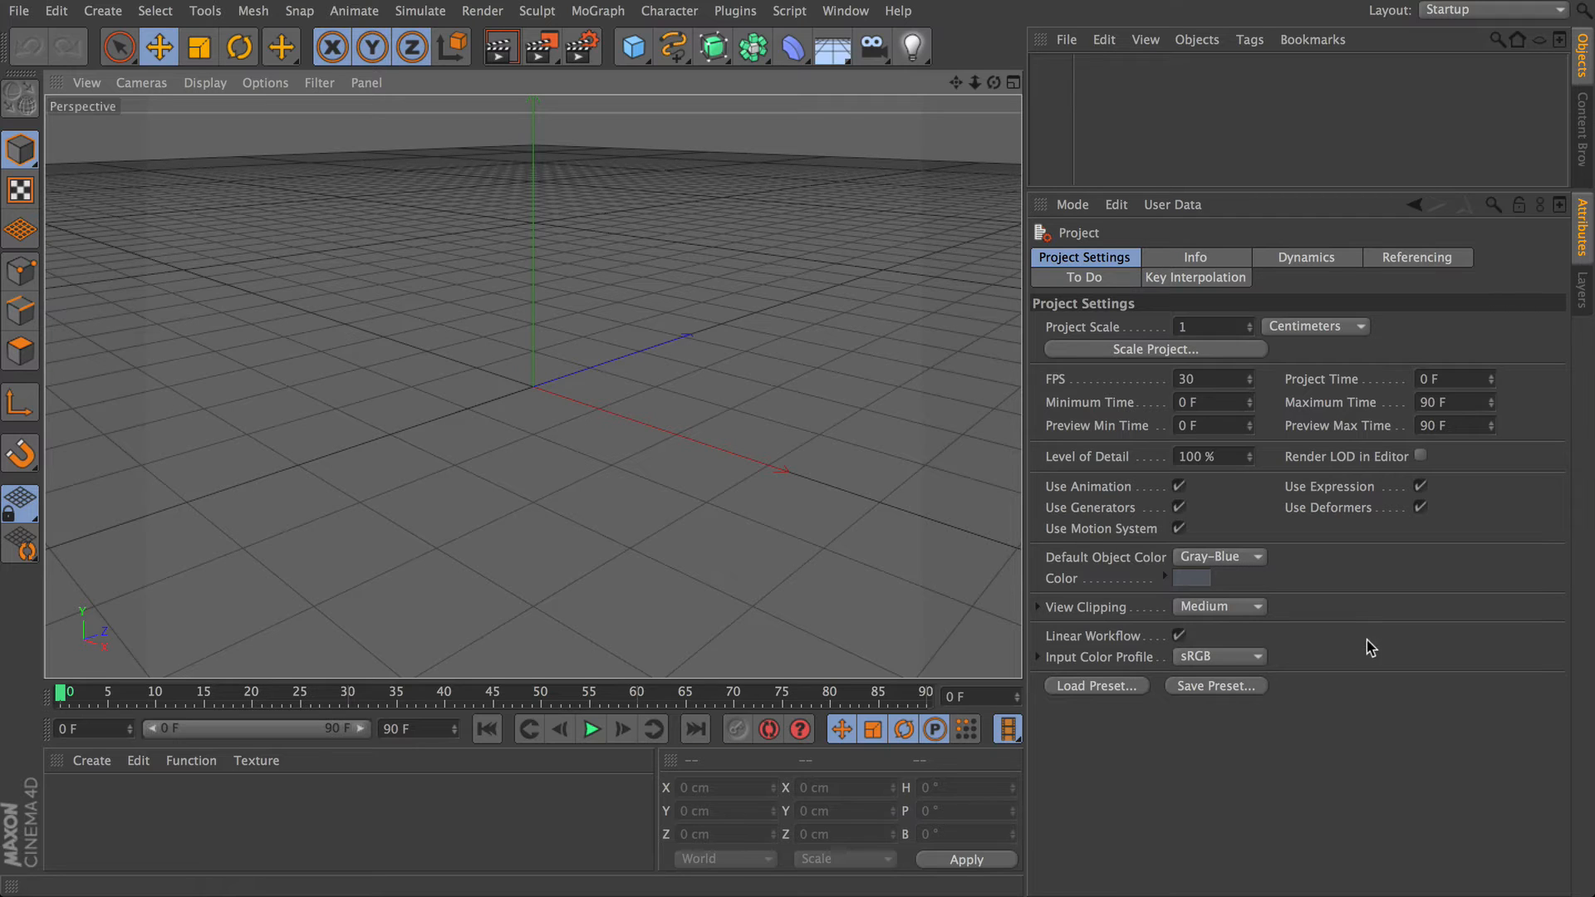
pyautogui.click(1193, 578)
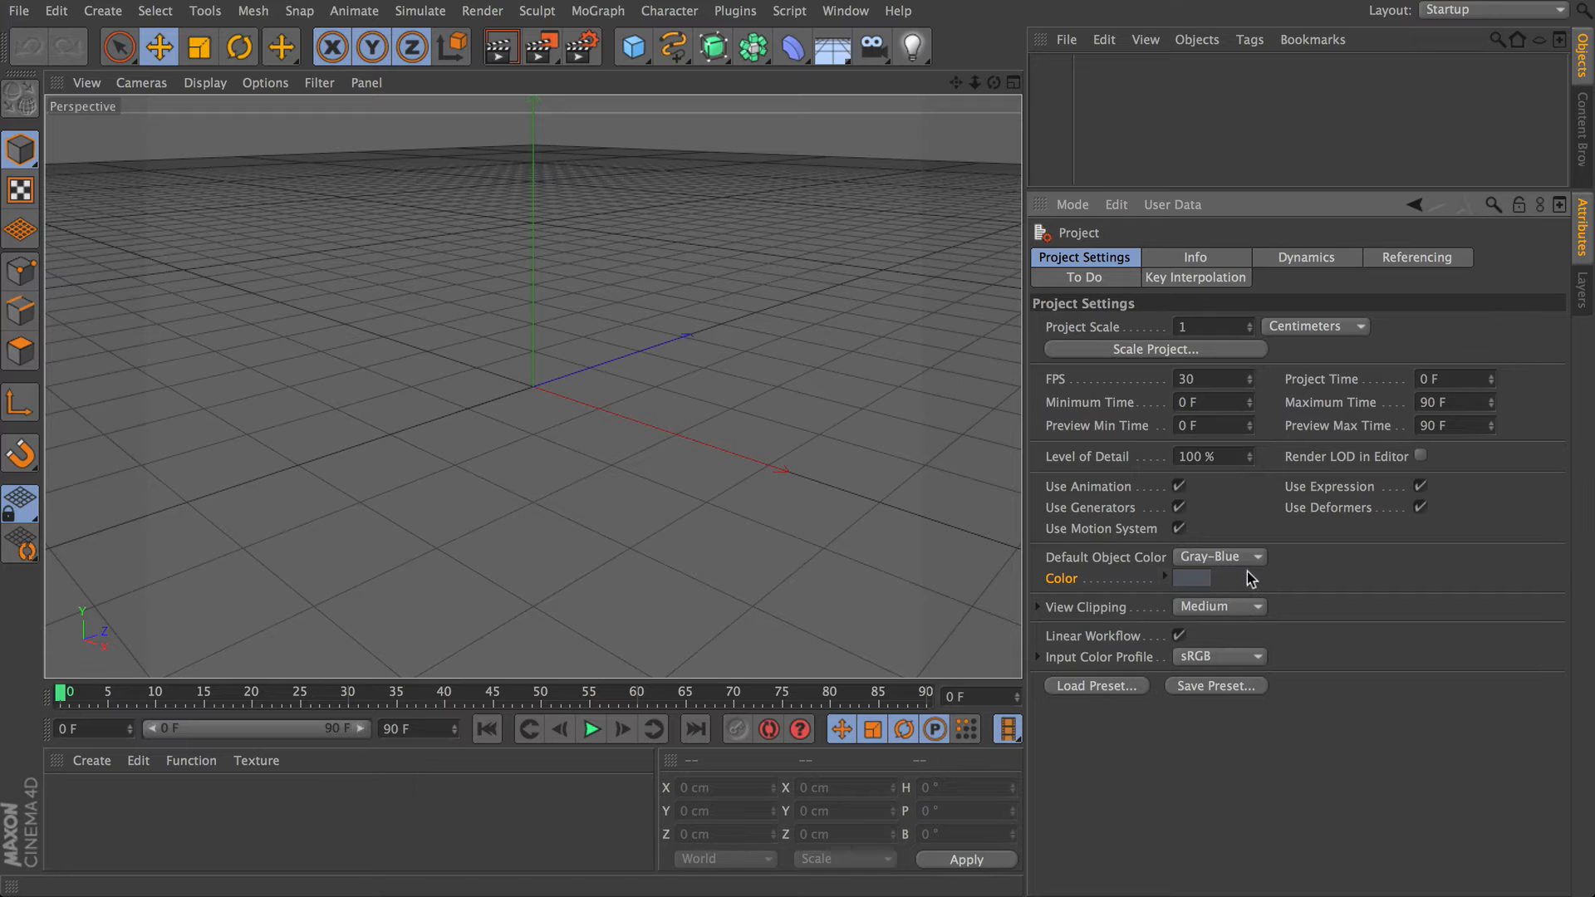
pyautogui.click(638, 50)
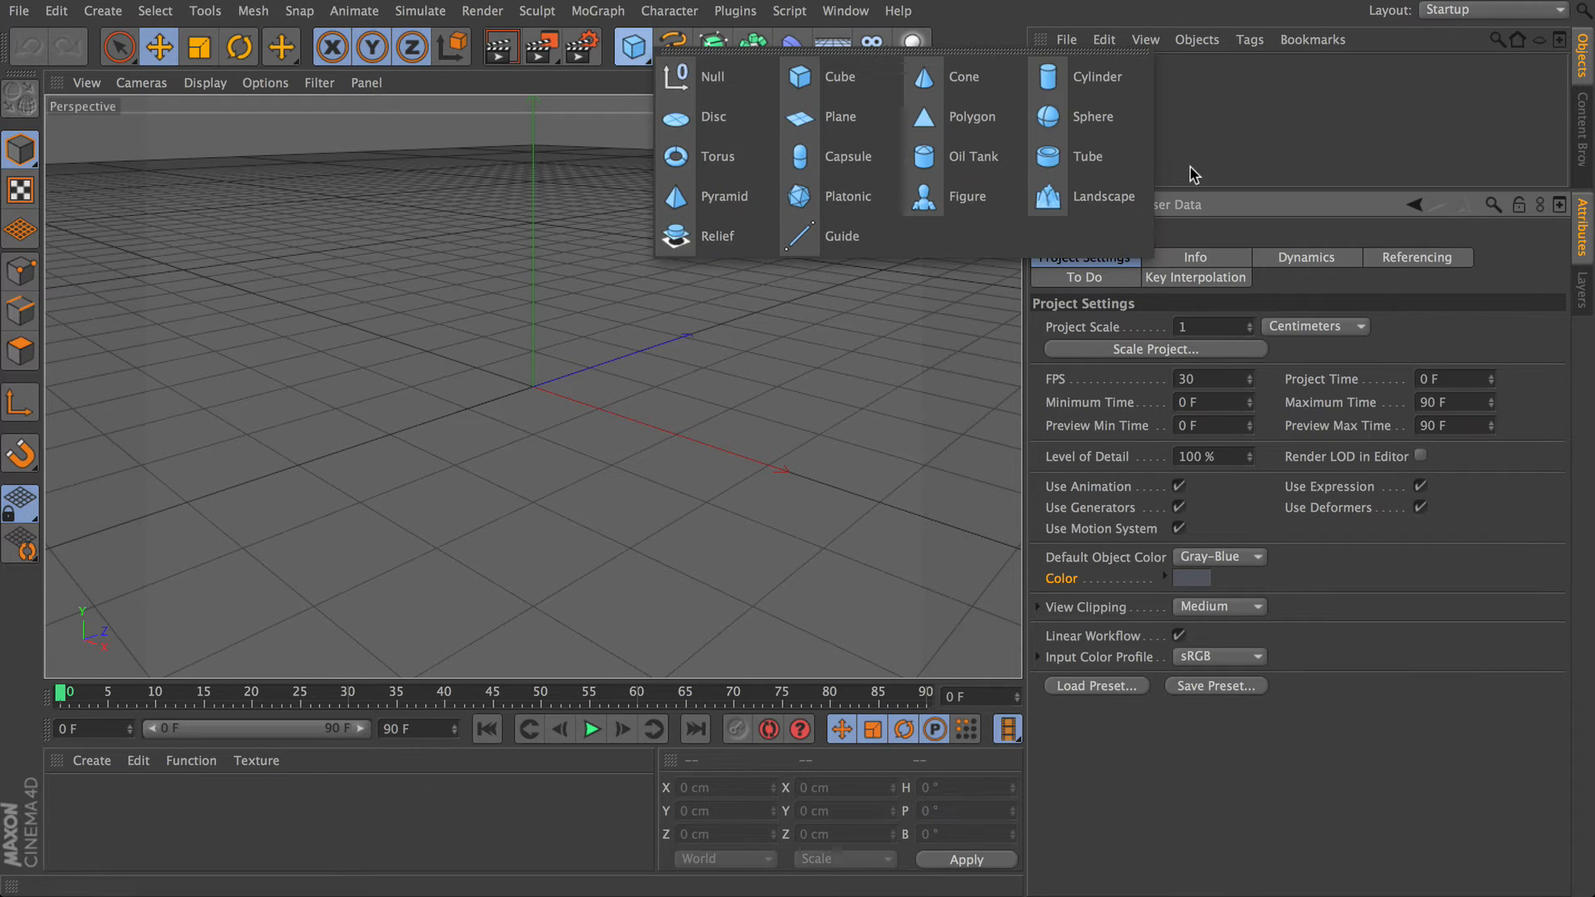
pyautogui.click(938, 200)
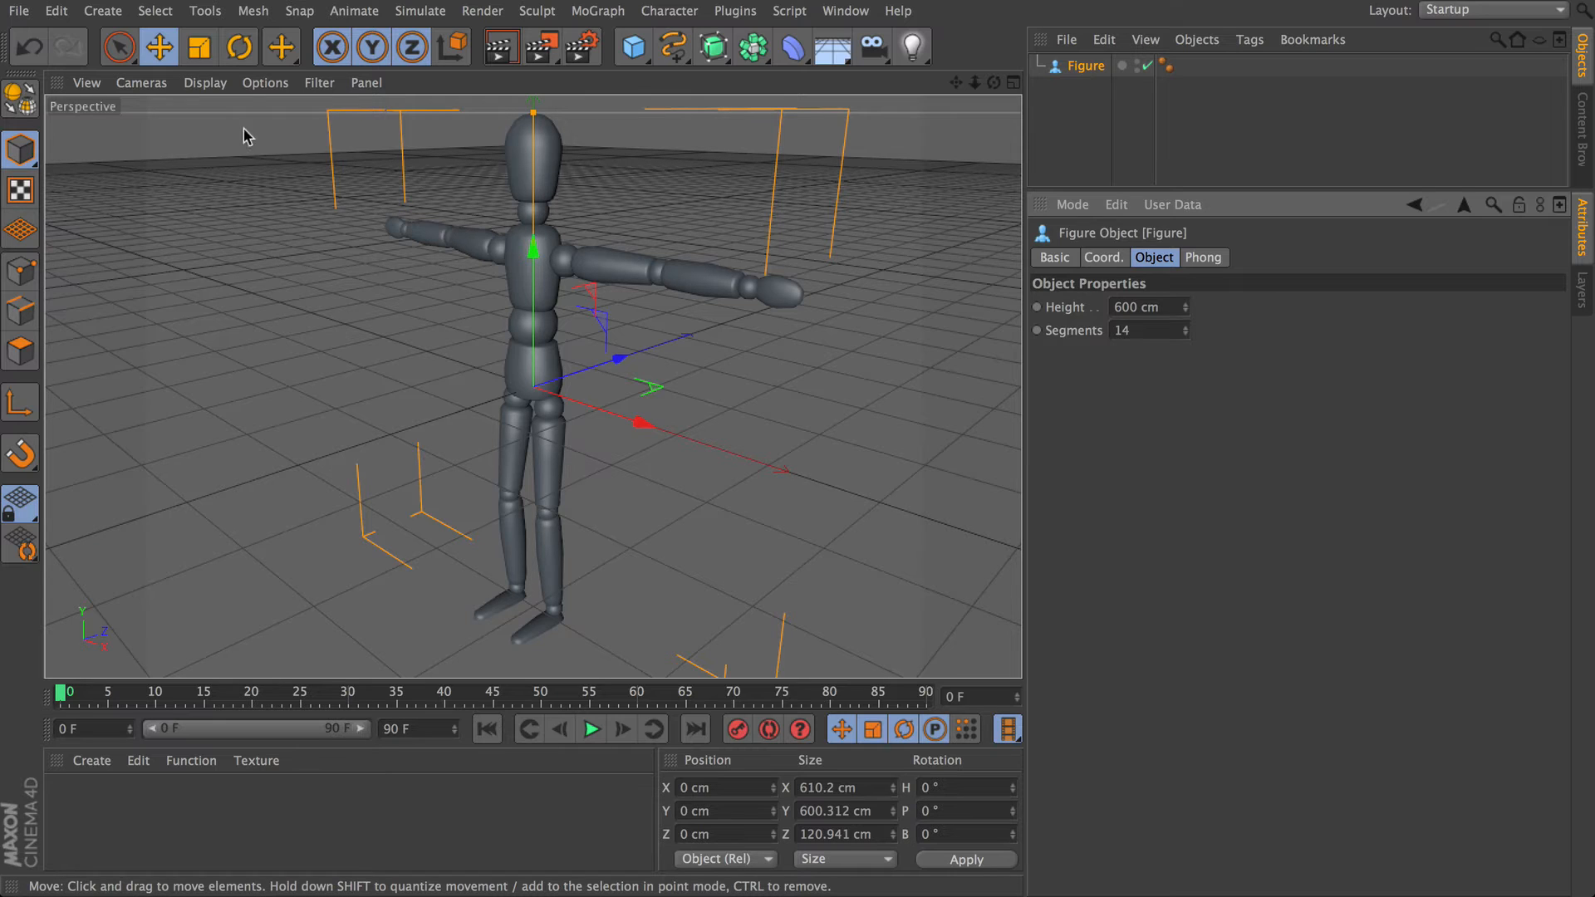
# - Set the project's Default Object Color to 80% Gray and inspect the figure's shading from a higher angle
pyautogui.click(57, 10)
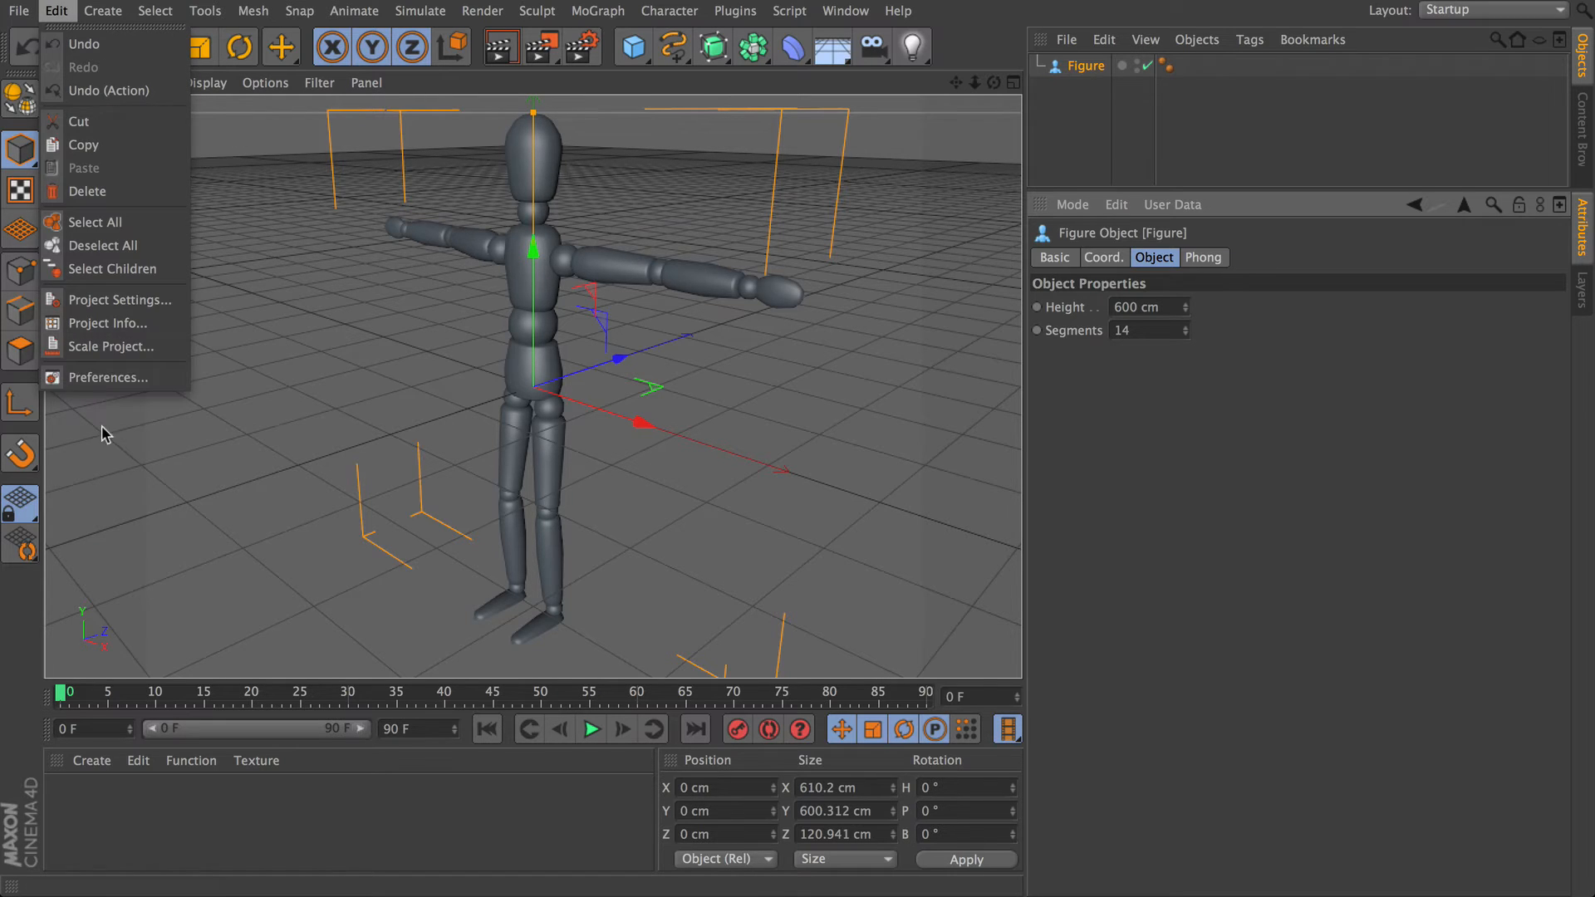
pyautogui.click(133, 300)
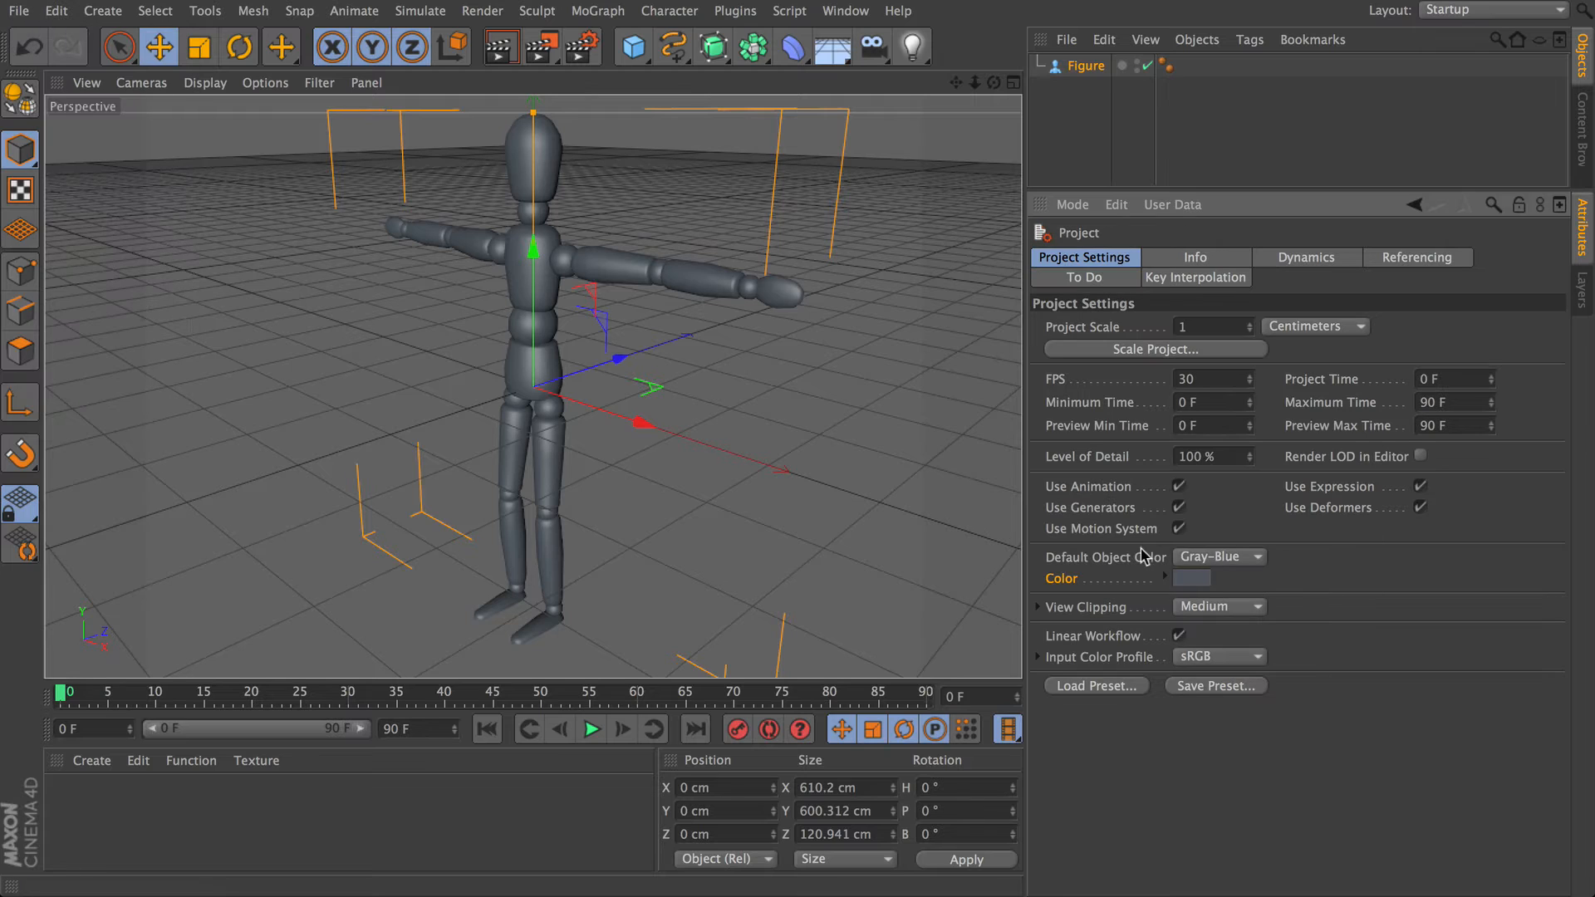
pyautogui.click(1210, 557)
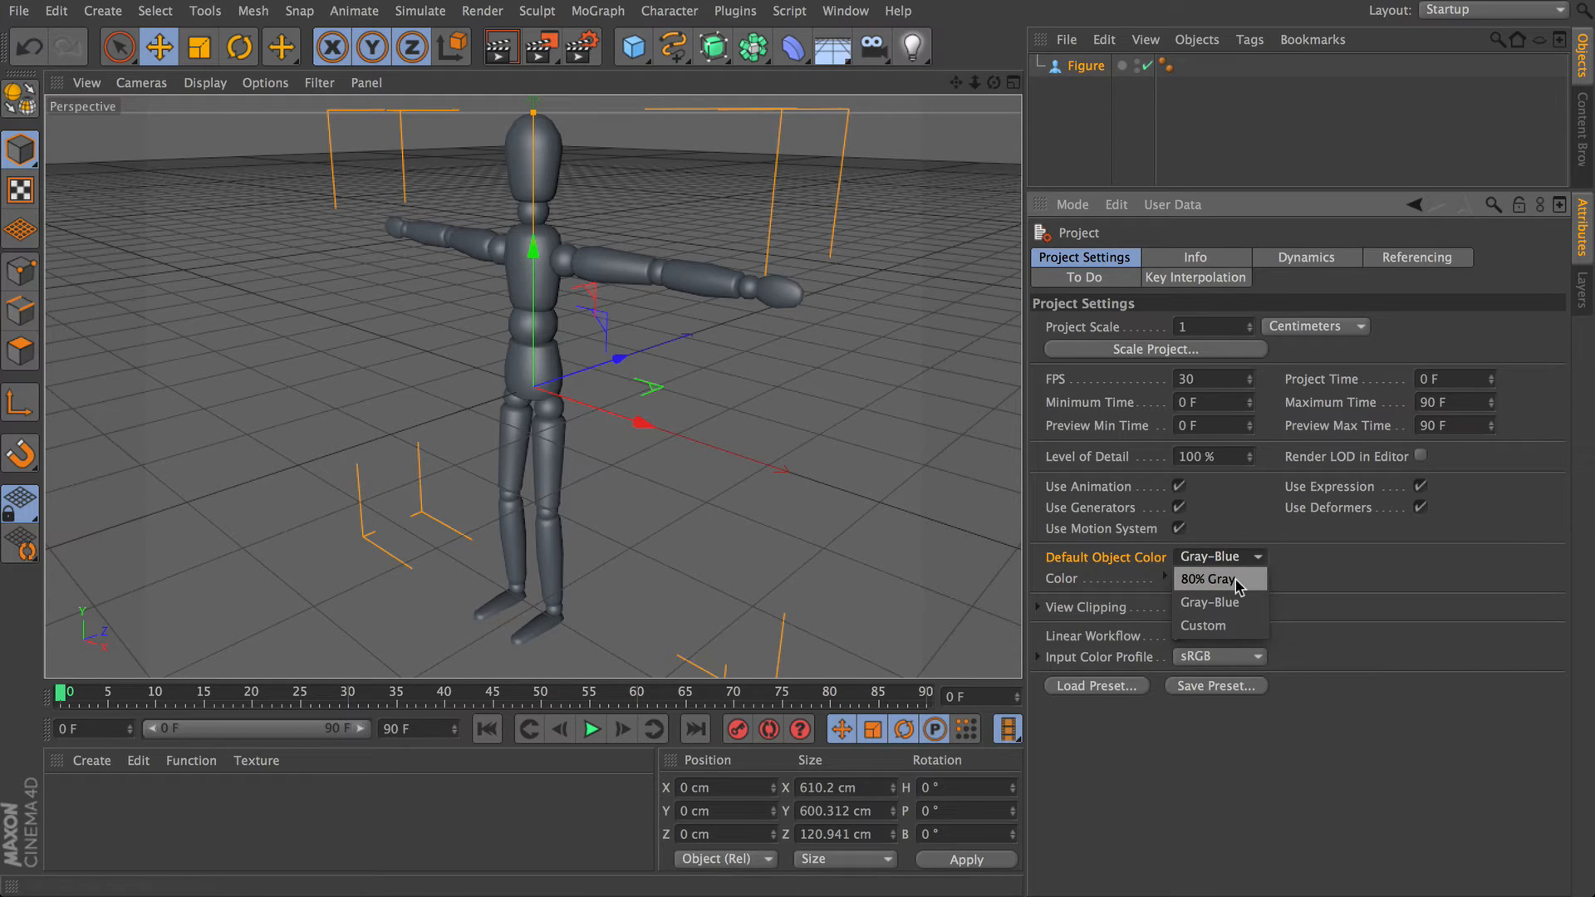
pyautogui.click(1209, 579)
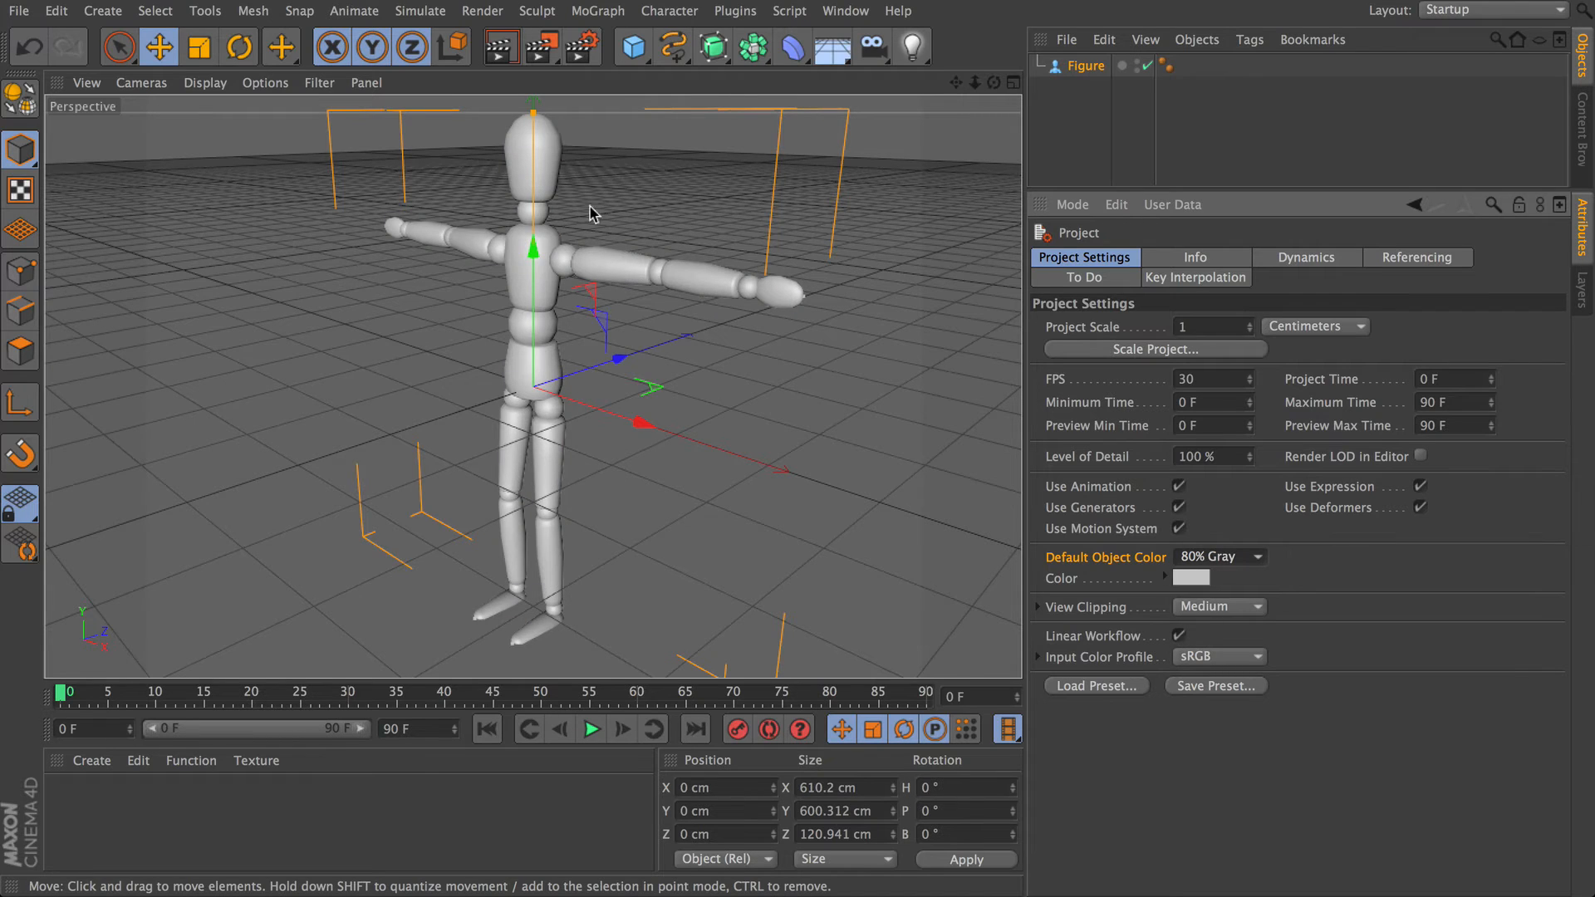
pyautogui.keyDown('alt'); pyautogui.moveTo(590, 209); pyautogui.dragTo(552, 249, button='right'); pyautogui.keyUp('alt')
pyautogui.keyDown('alt'); pyautogui.moveTo(585, 233); pyautogui.dragTo(675, 245); pyautogui.keyUp('alt')
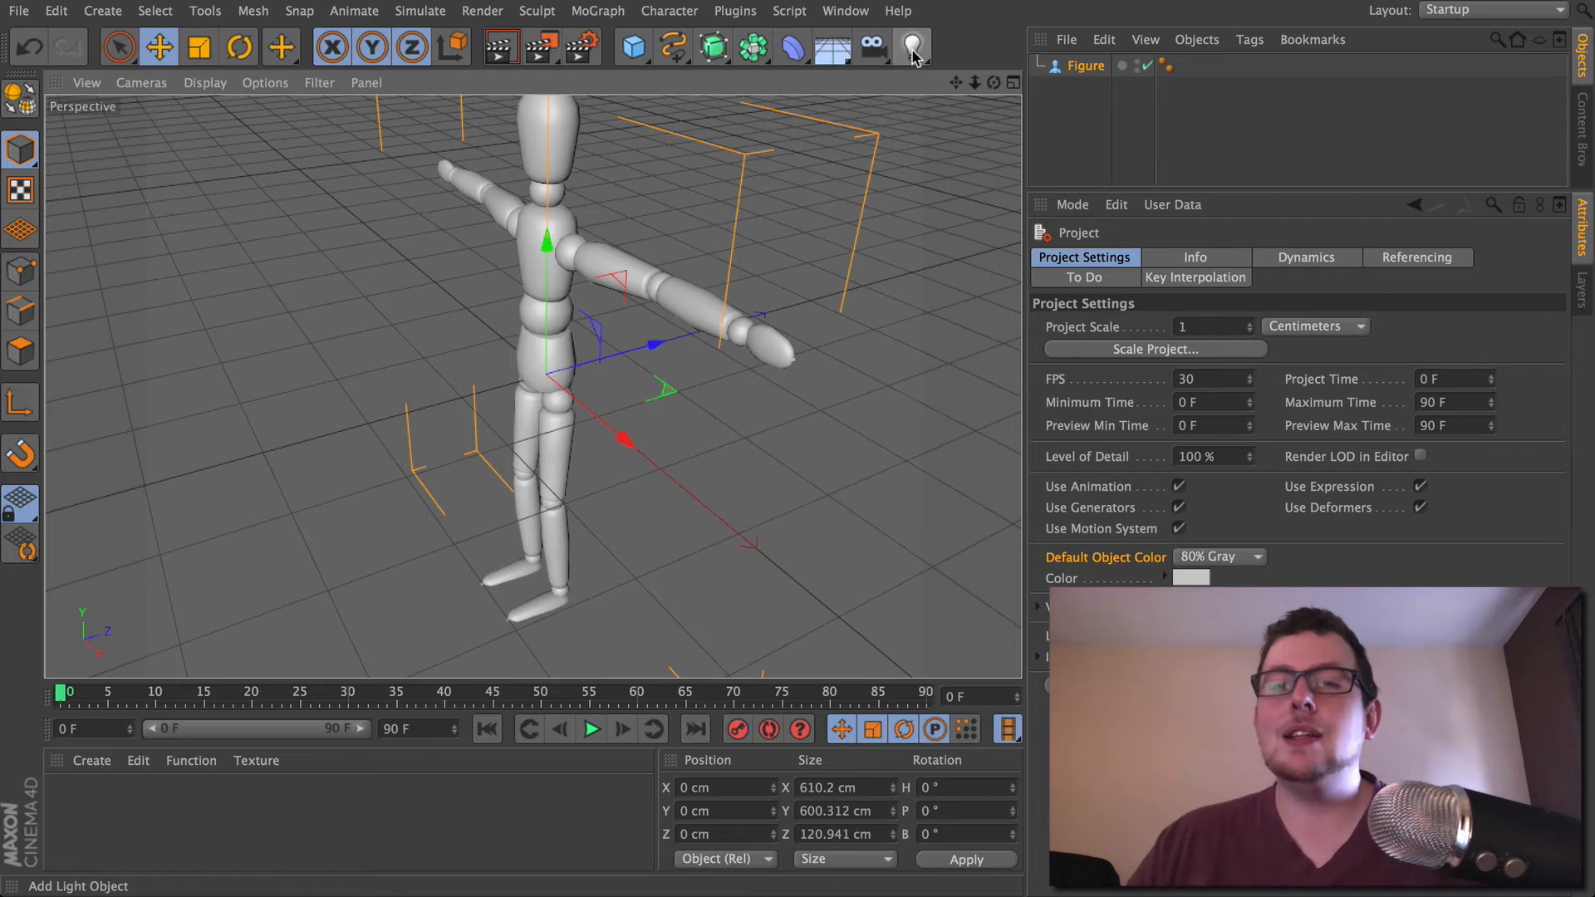
# - Add a light and move it beside the figure to about X -157, Y 25, Z -246 cm
pyautogui.click(913, 52)
pyautogui.moveTo(582, 366); pyautogui.dragTo(445, 267)
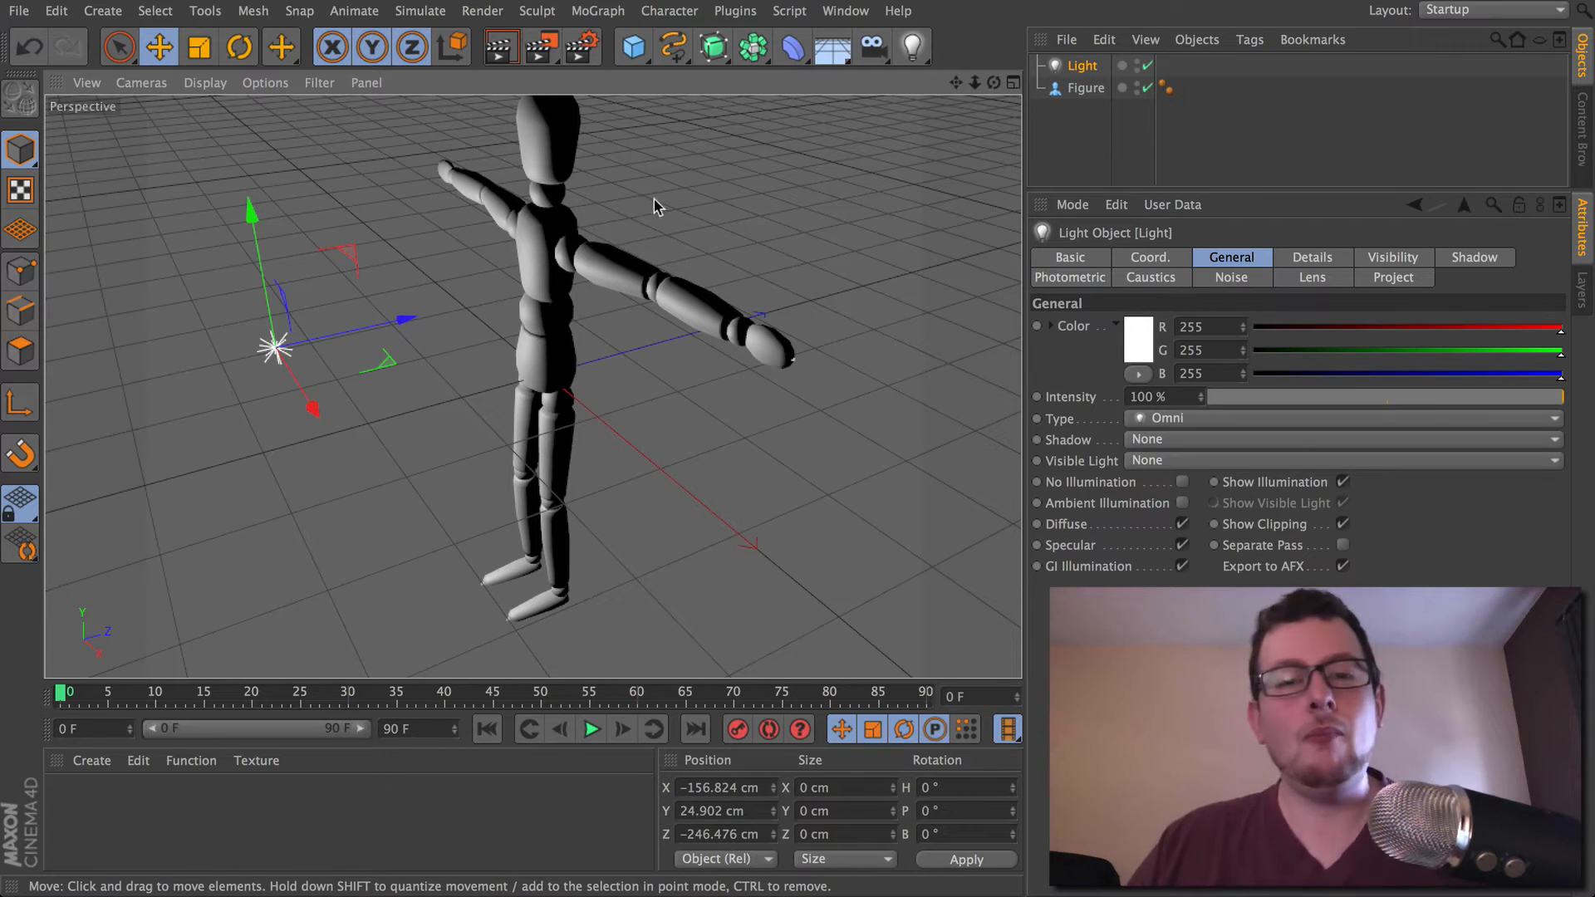
# - Examine the Overdub option in the project's Key Interpolation settings
pyautogui.click(56, 12)
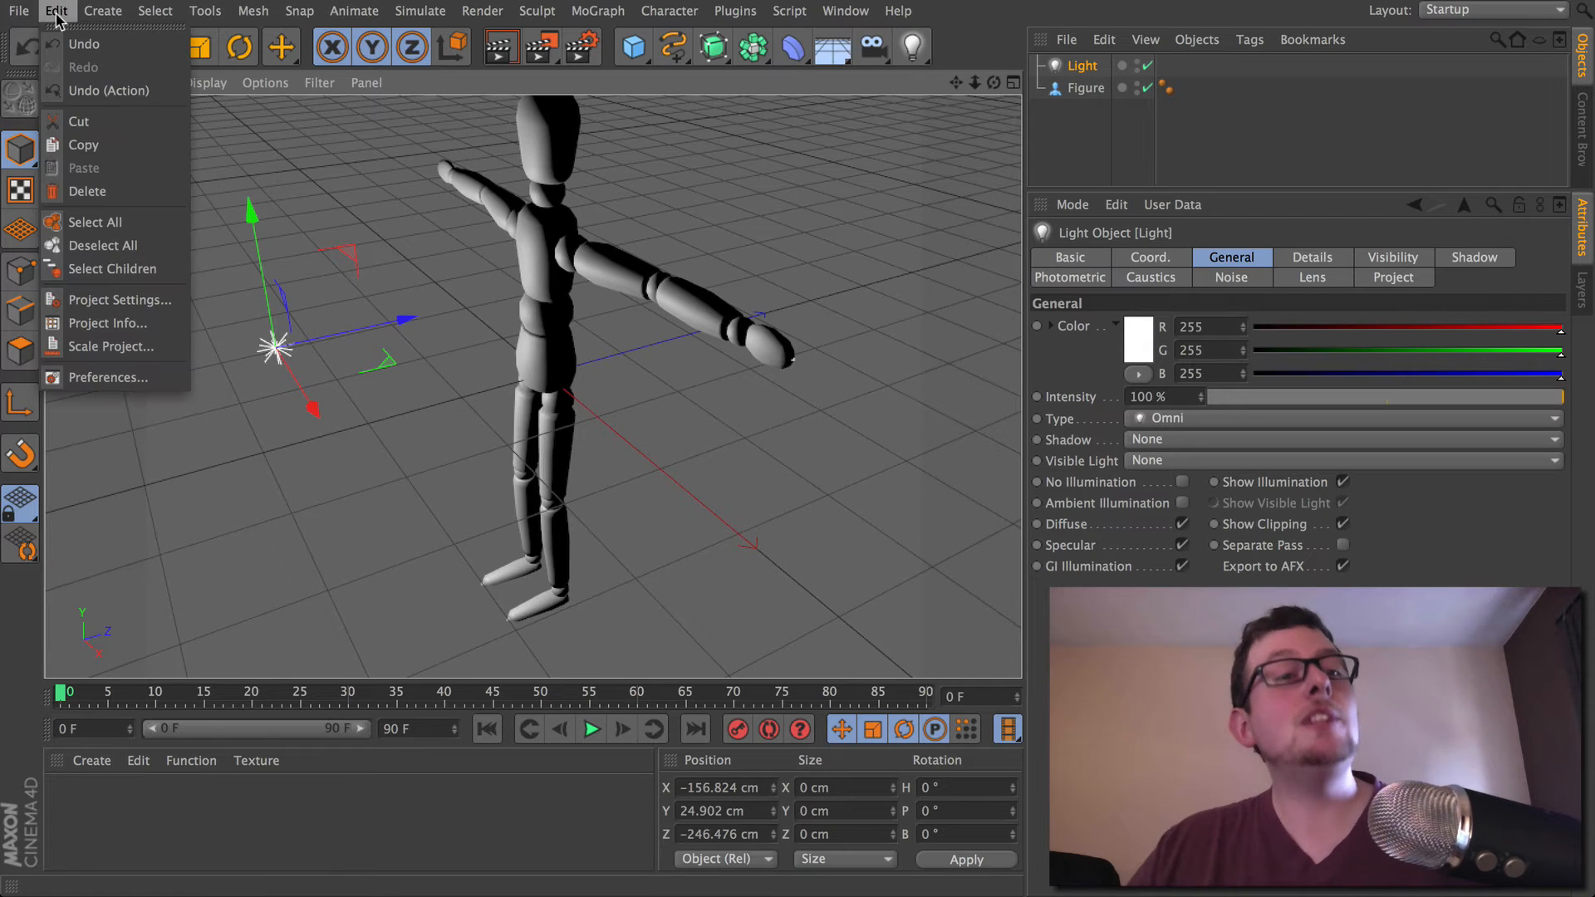
pyautogui.click(100, 300)
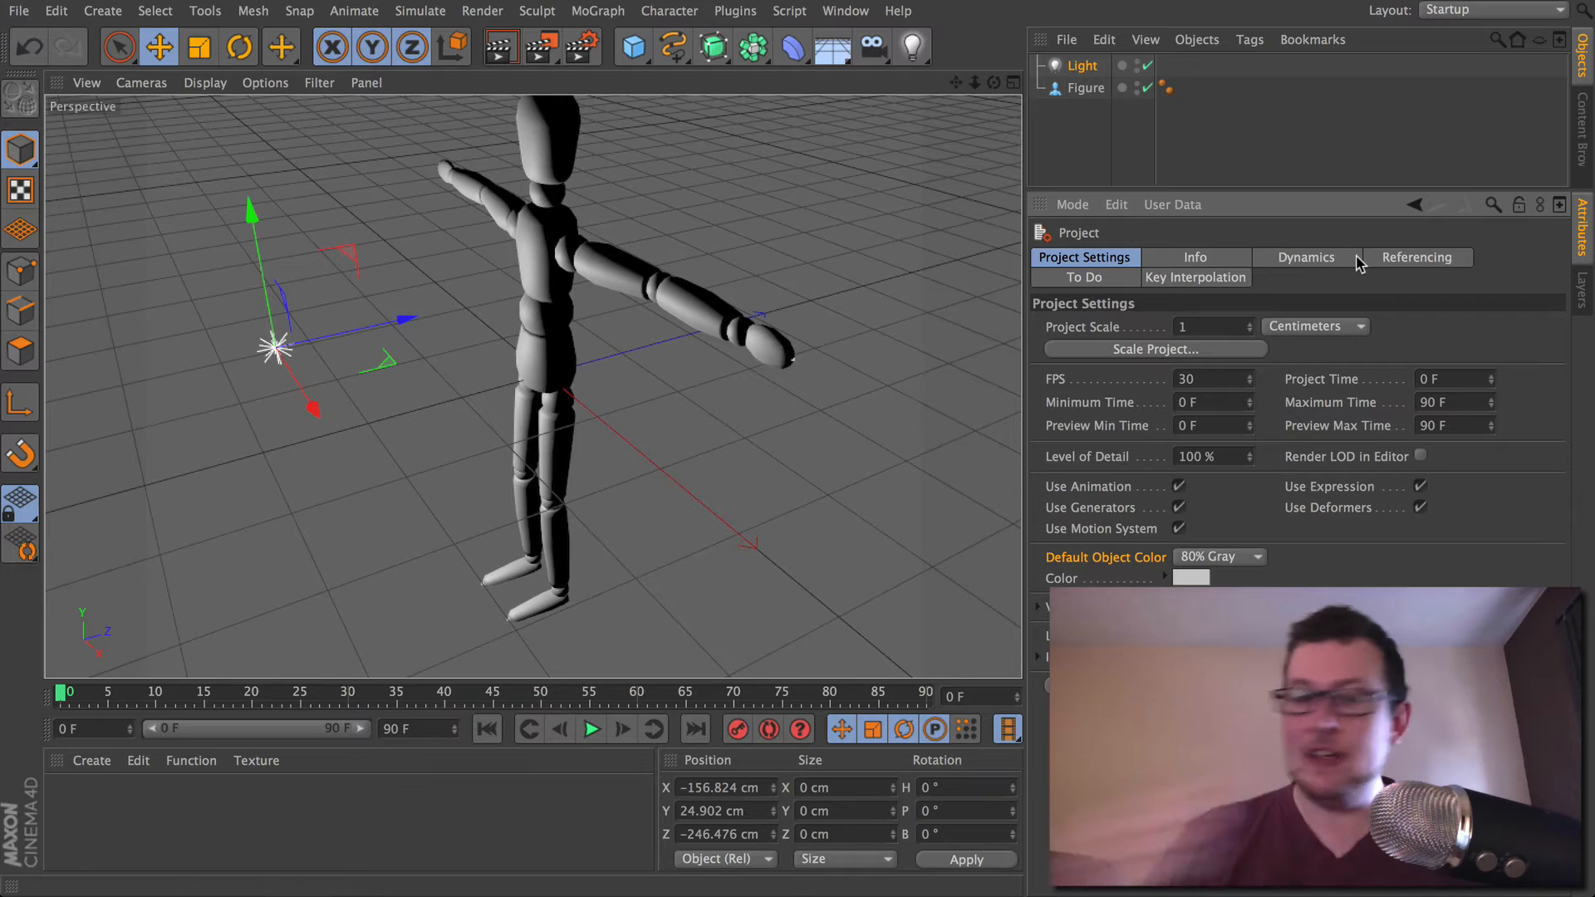
pyautogui.click(1199, 283)
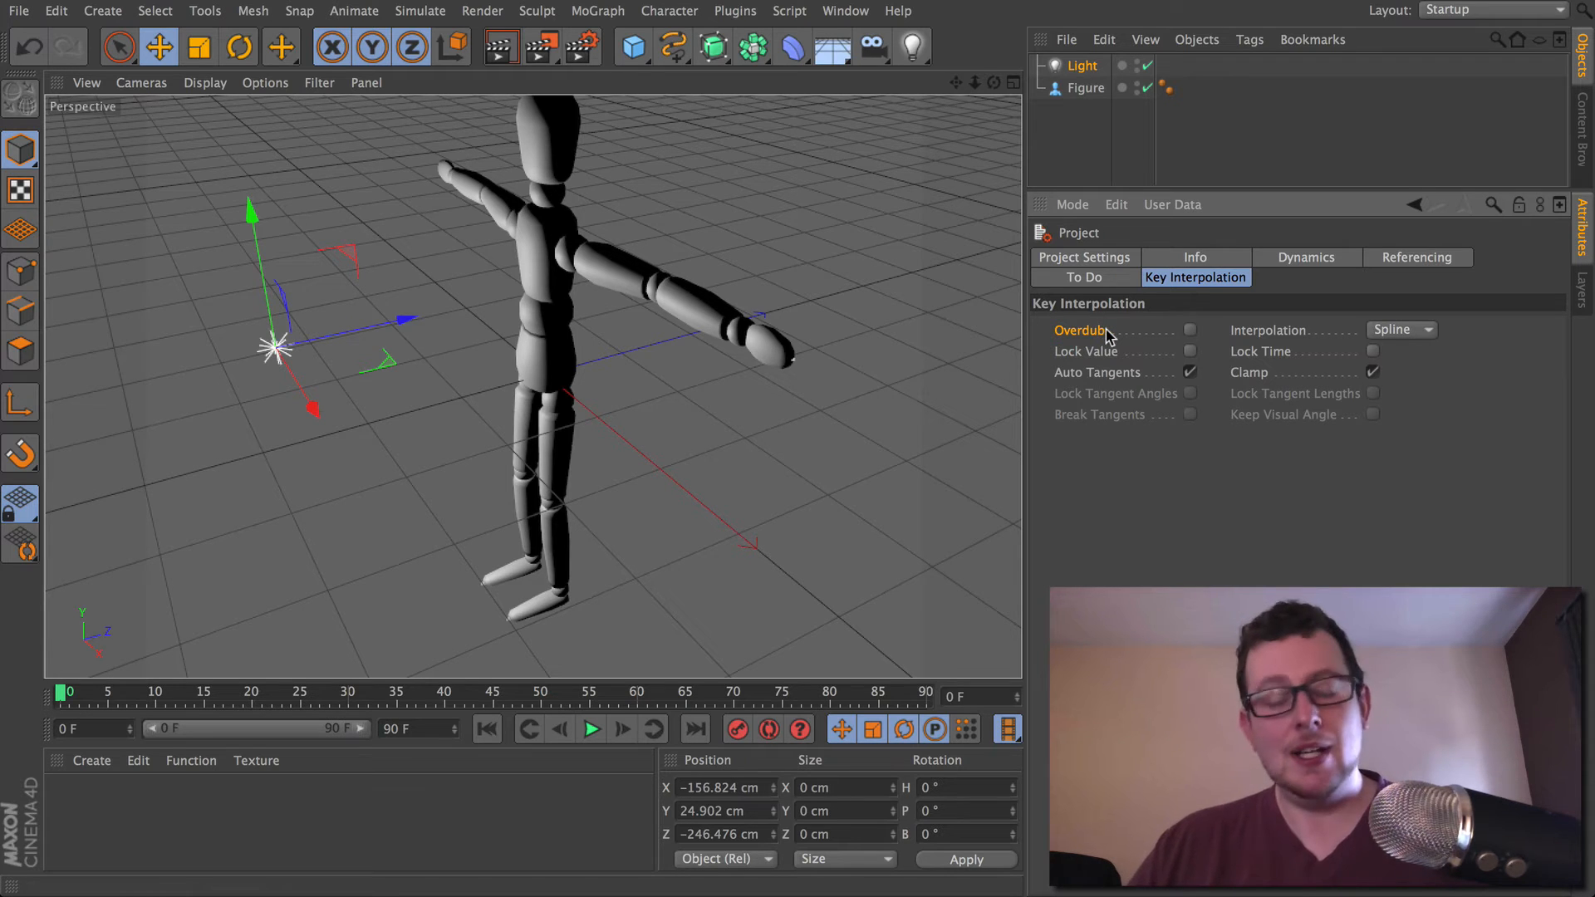
pyautogui.click(765, 331)
# - Start a new project and add a Cube primitive
pyautogui.click(19, 12)
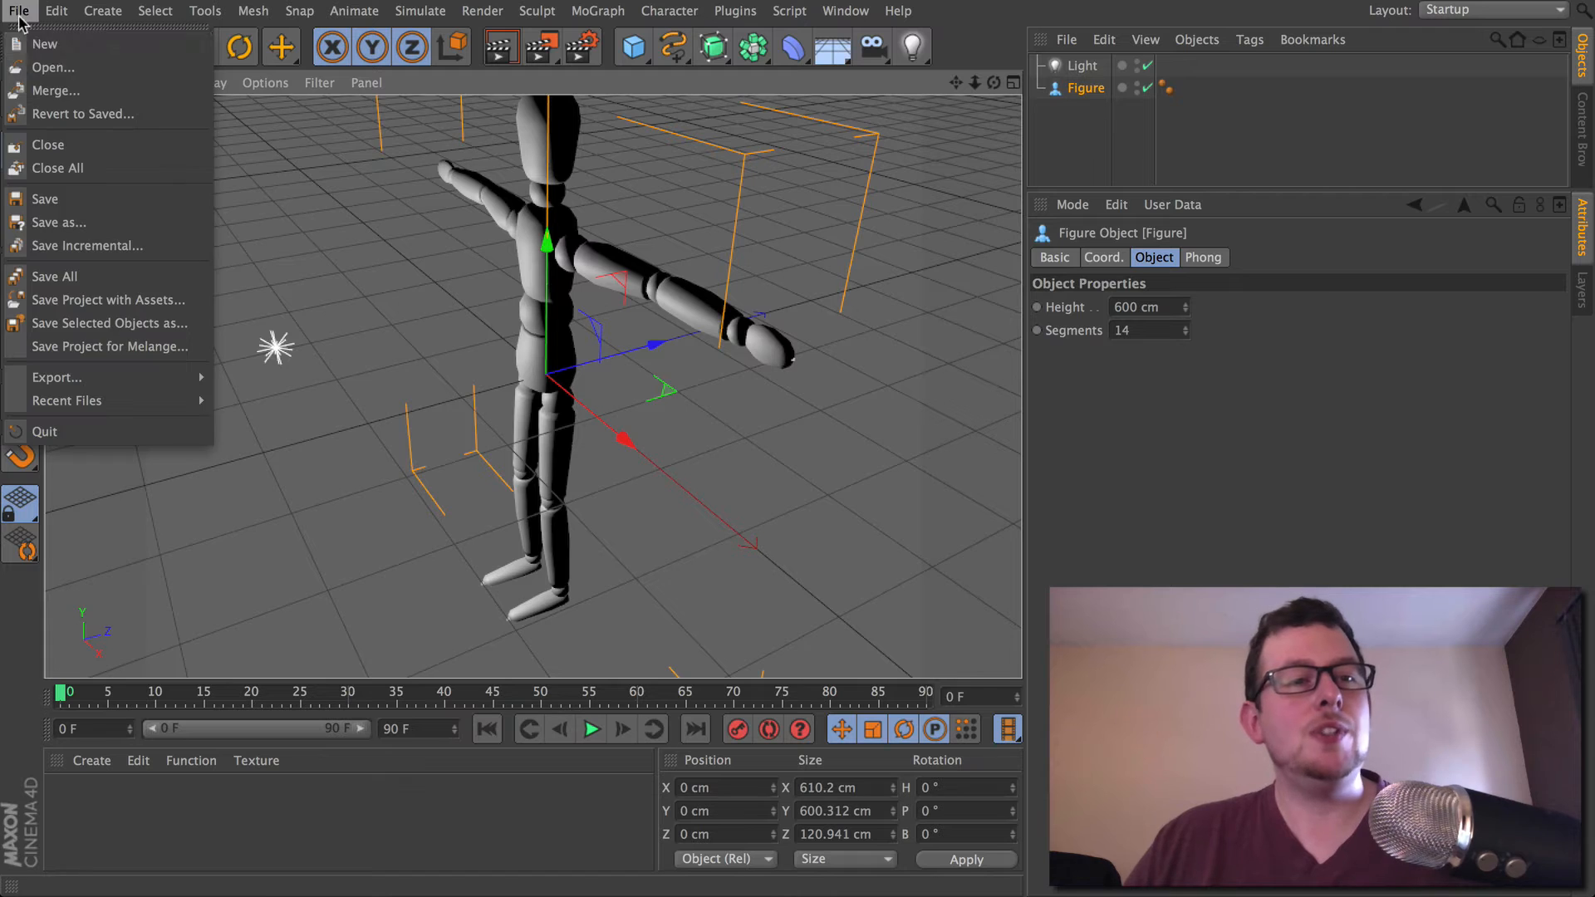
pyautogui.click(48, 44)
pyautogui.moveTo(633, 46); pyautogui.dragTo(856, 82)
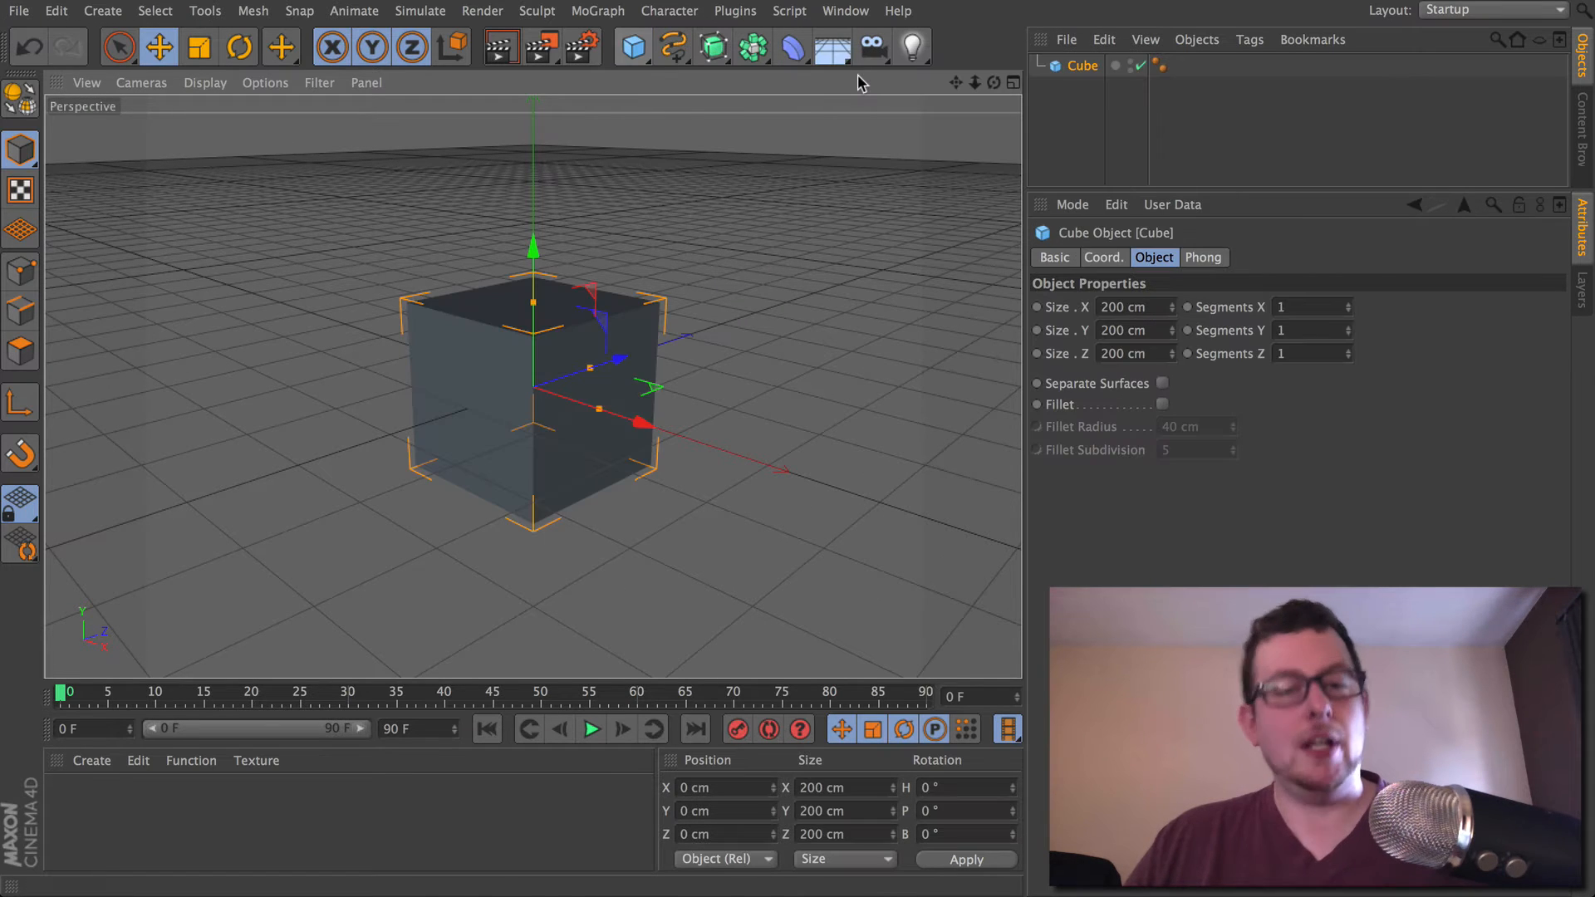
# - Turn on autokeying and record the cube at a different position at frames 0, 28, 59 and 90
pyautogui.click(771, 737)
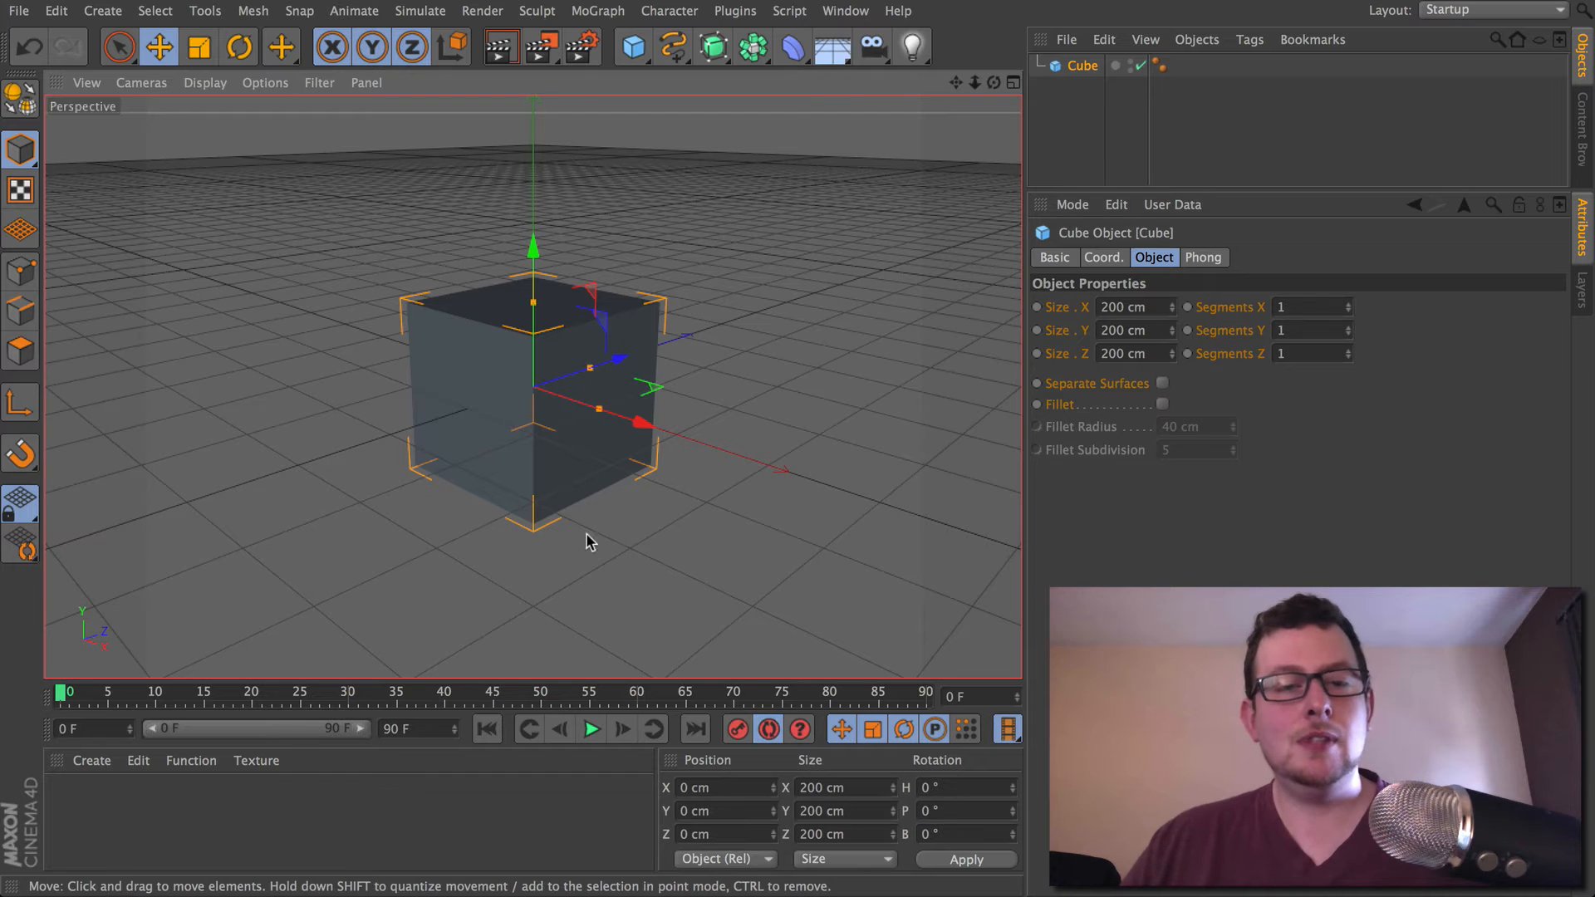
pyautogui.moveTo(523, 452); pyautogui.dragTo(295, 349)
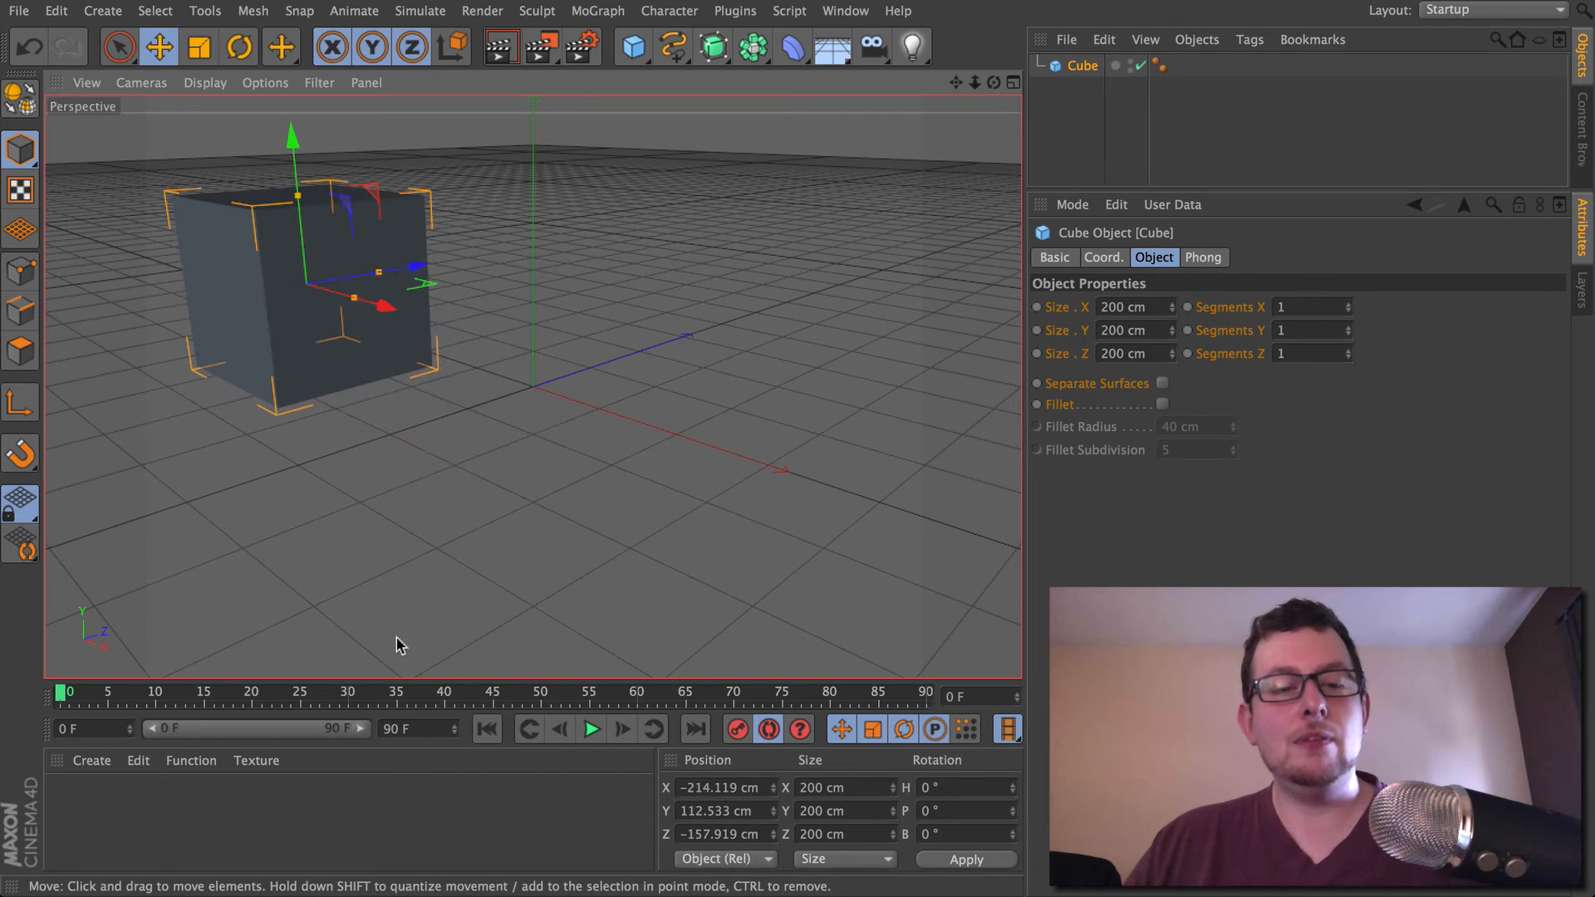
pyautogui.click(329, 702)
pyautogui.moveTo(396, 529); pyautogui.dragTo(509, 648)
pyautogui.click(626, 700)
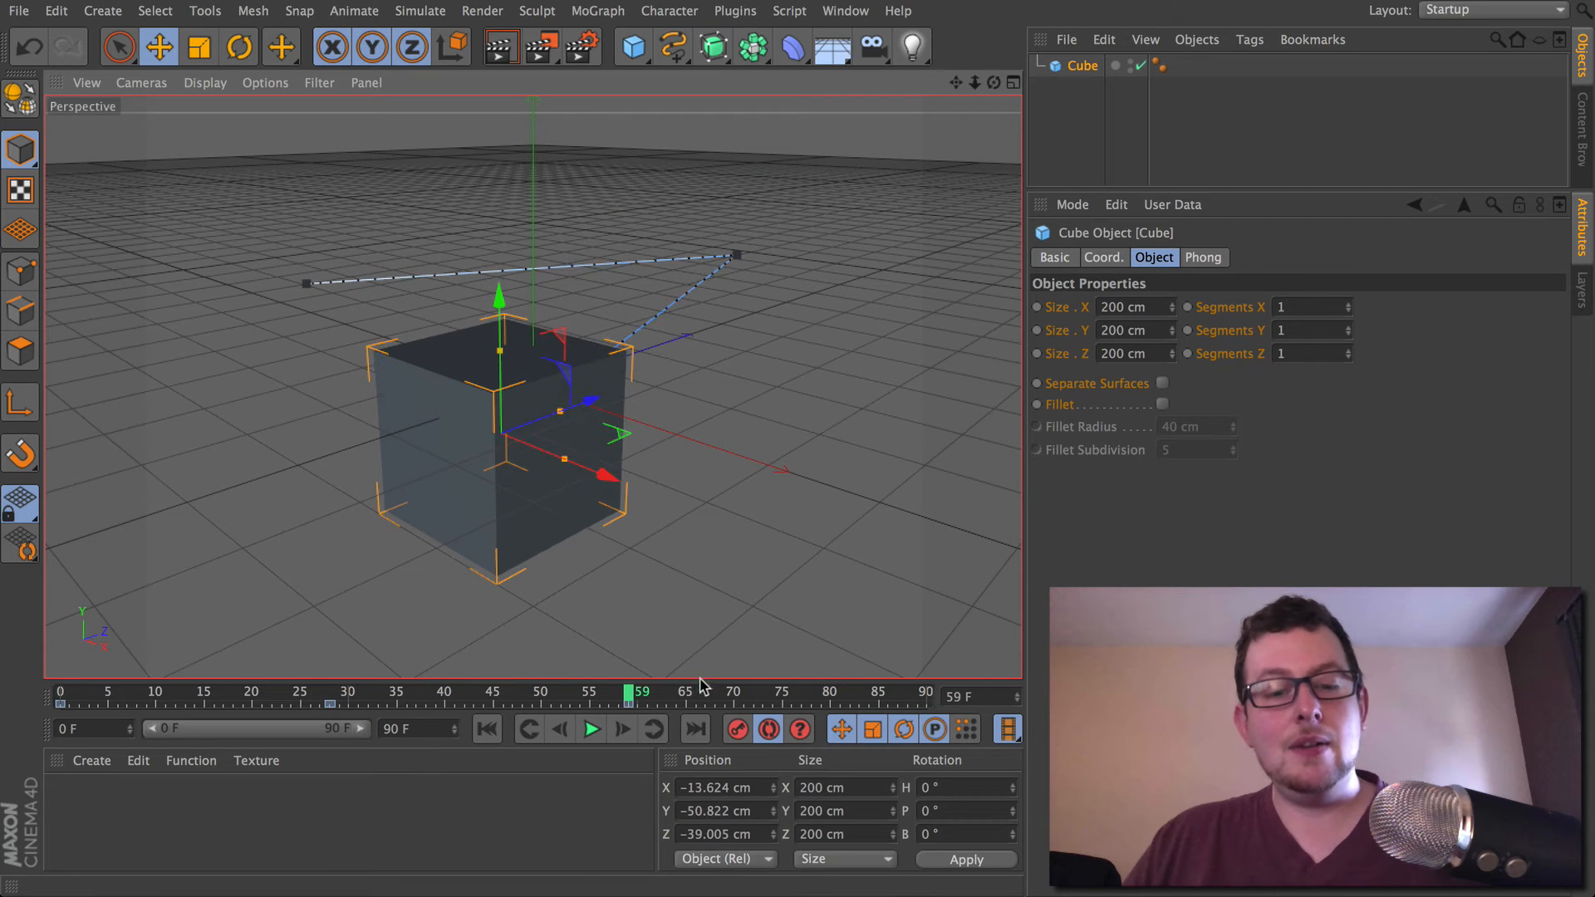
pyautogui.click(751, 700)
pyautogui.click(925, 700)
pyautogui.moveTo(664, 457); pyautogui.dragTo(416, 415)
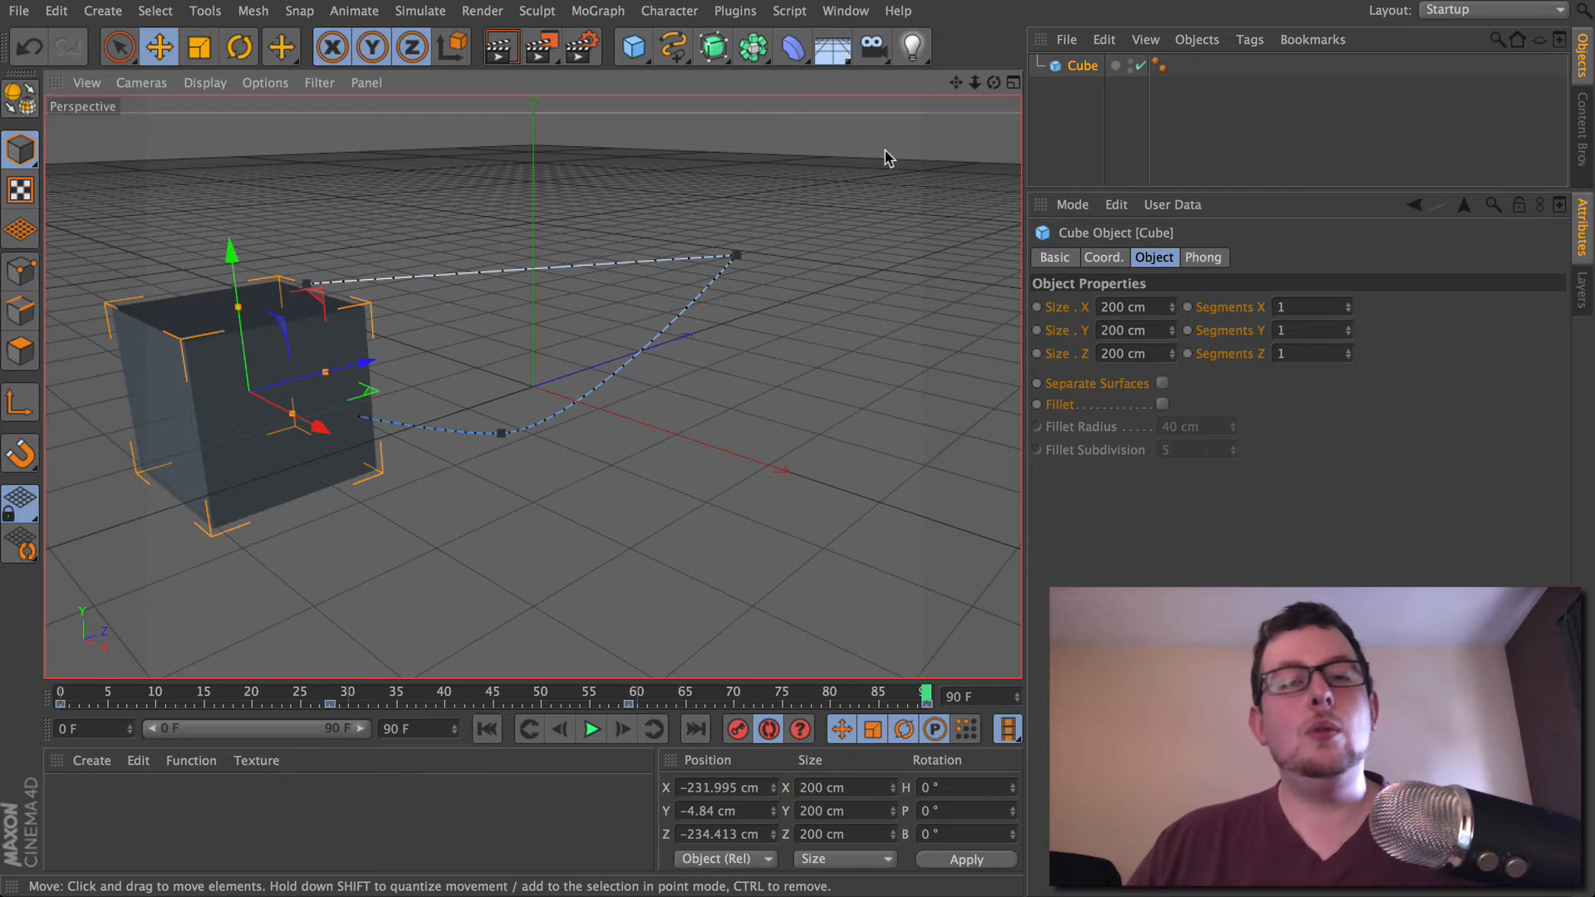
# - Open the Timeline in F-Curve mode and display the cube's position curves
pyautogui.click(846, 10)
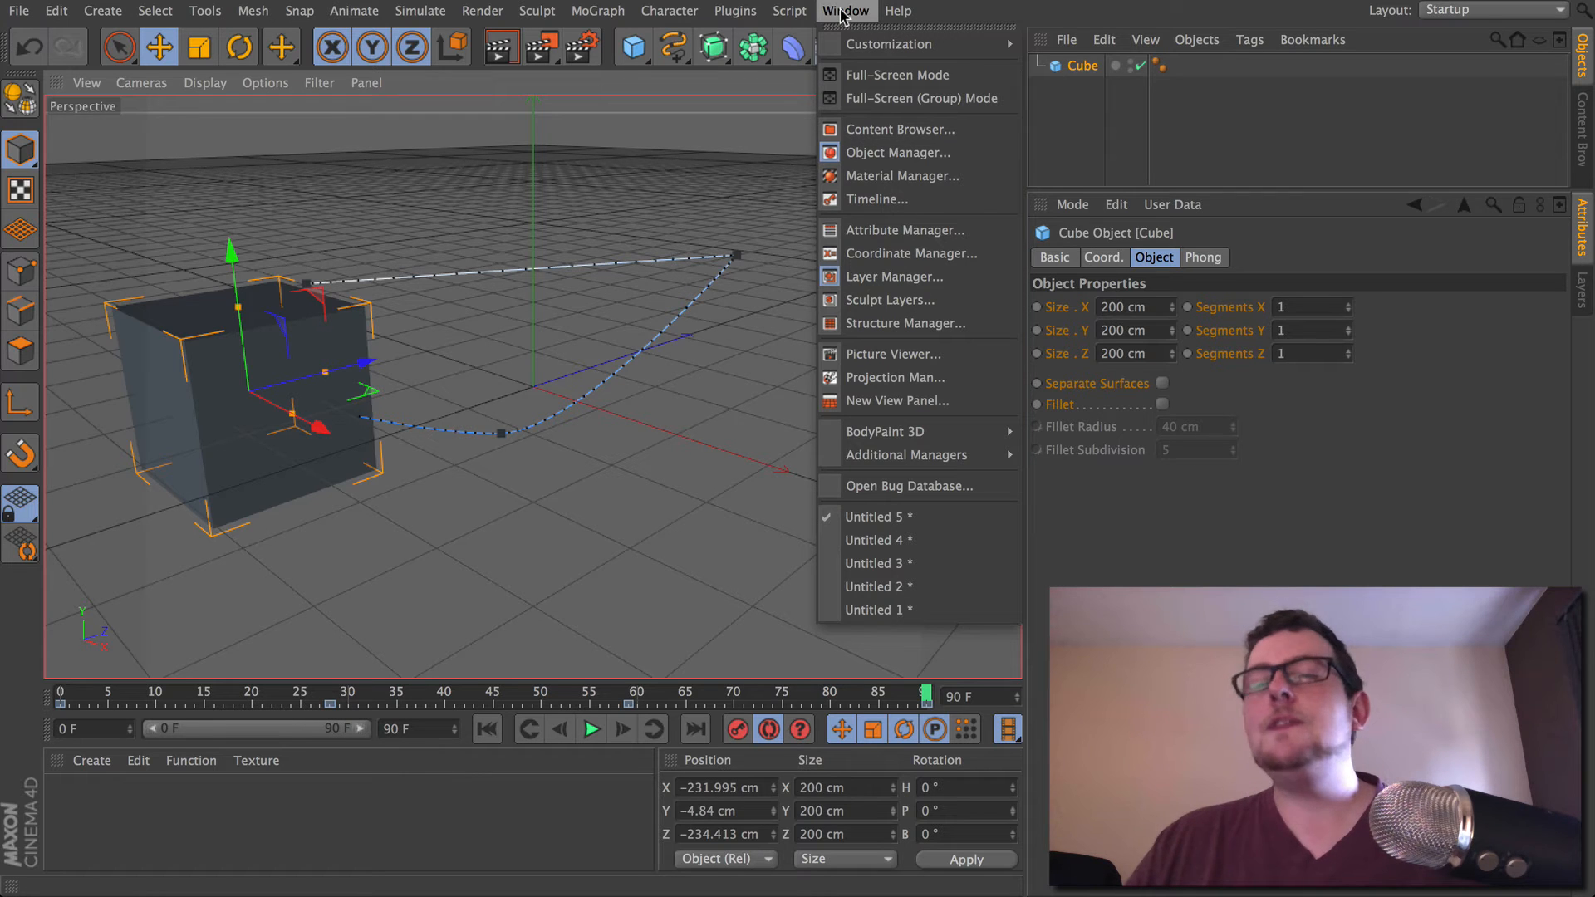
pyautogui.click(872, 199)
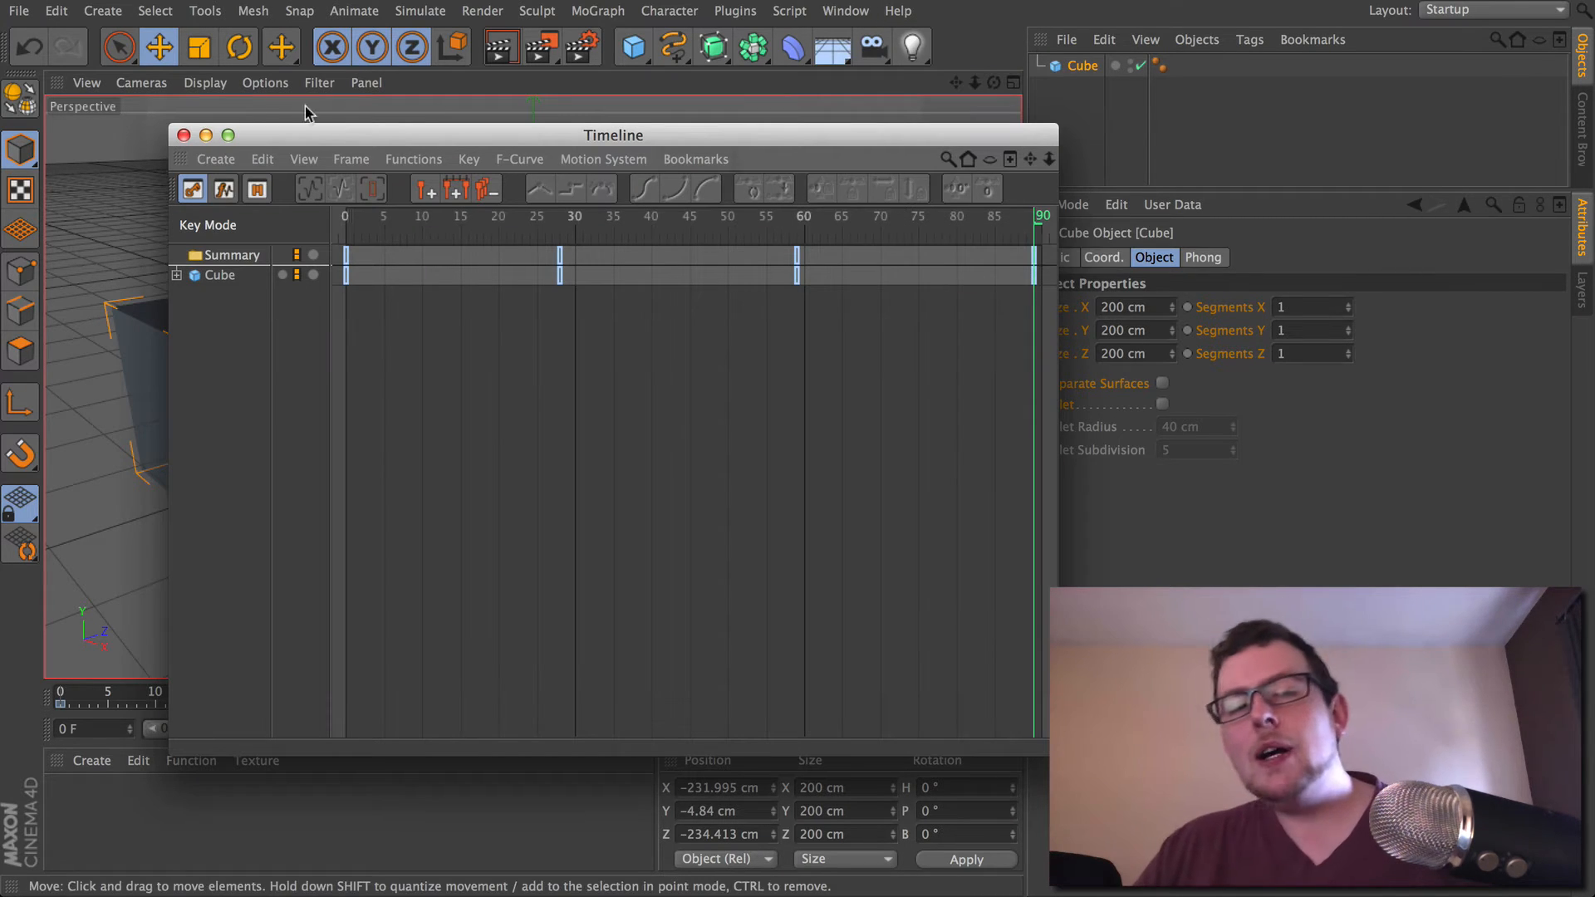
pyautogui.click(223, 190)
pyautogui.click(233, 255)
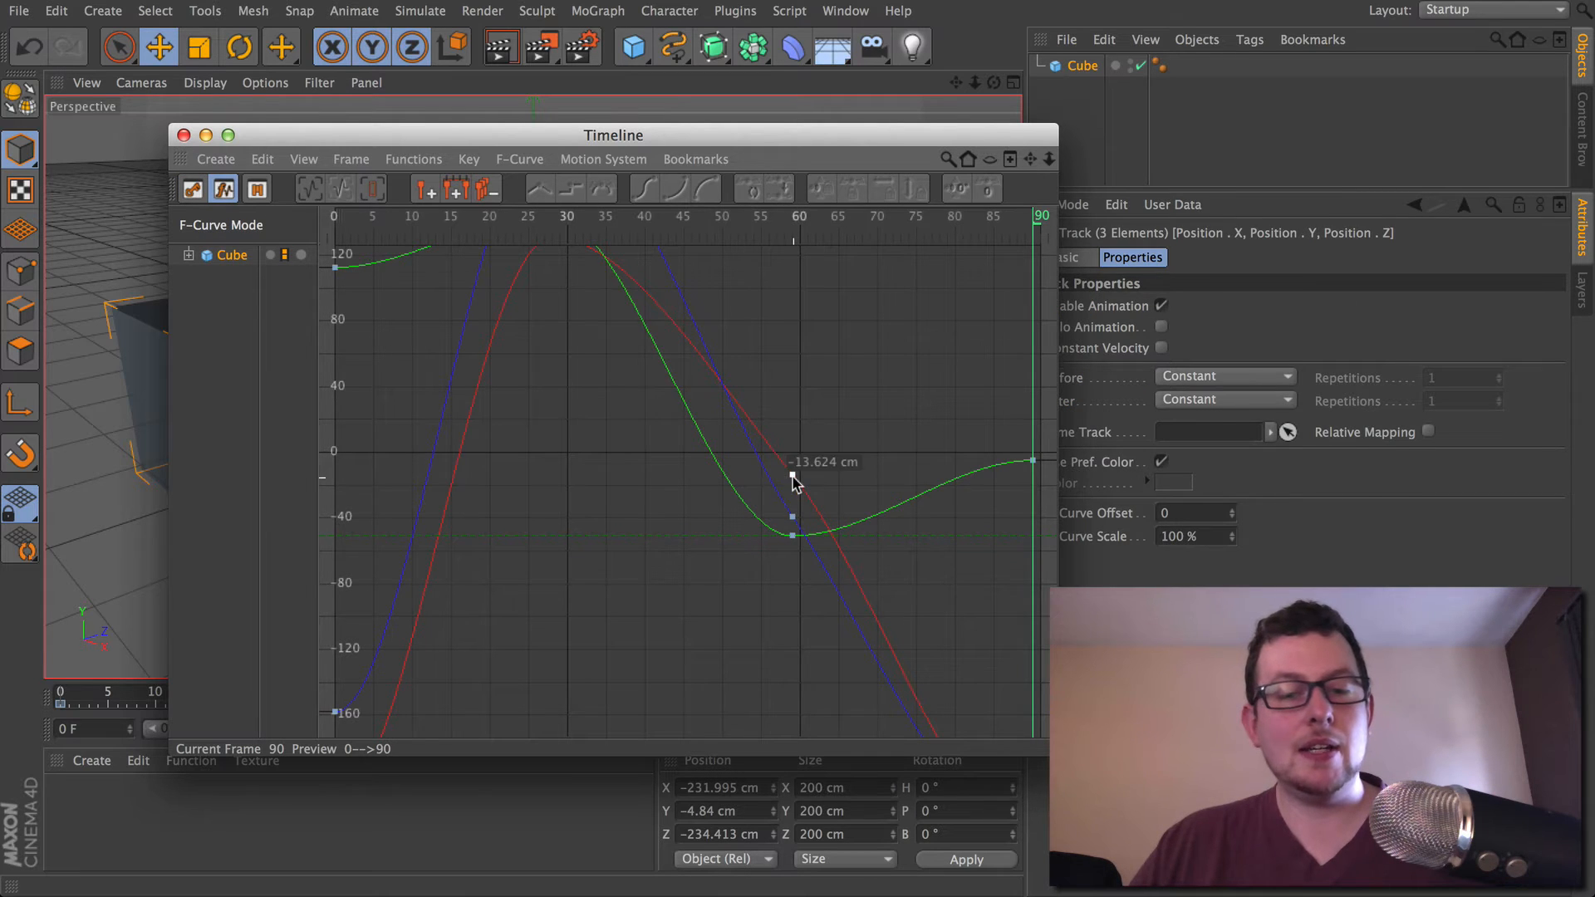
# - Tilt the tangents of the cube's Position X key at frame 59 to about 16.7 F and 41 cm, and go to frame 59
pyautogui.click(791, 476)
pyautogui.moveTo(732, 406); pyautogui.dragTo(648, 541)
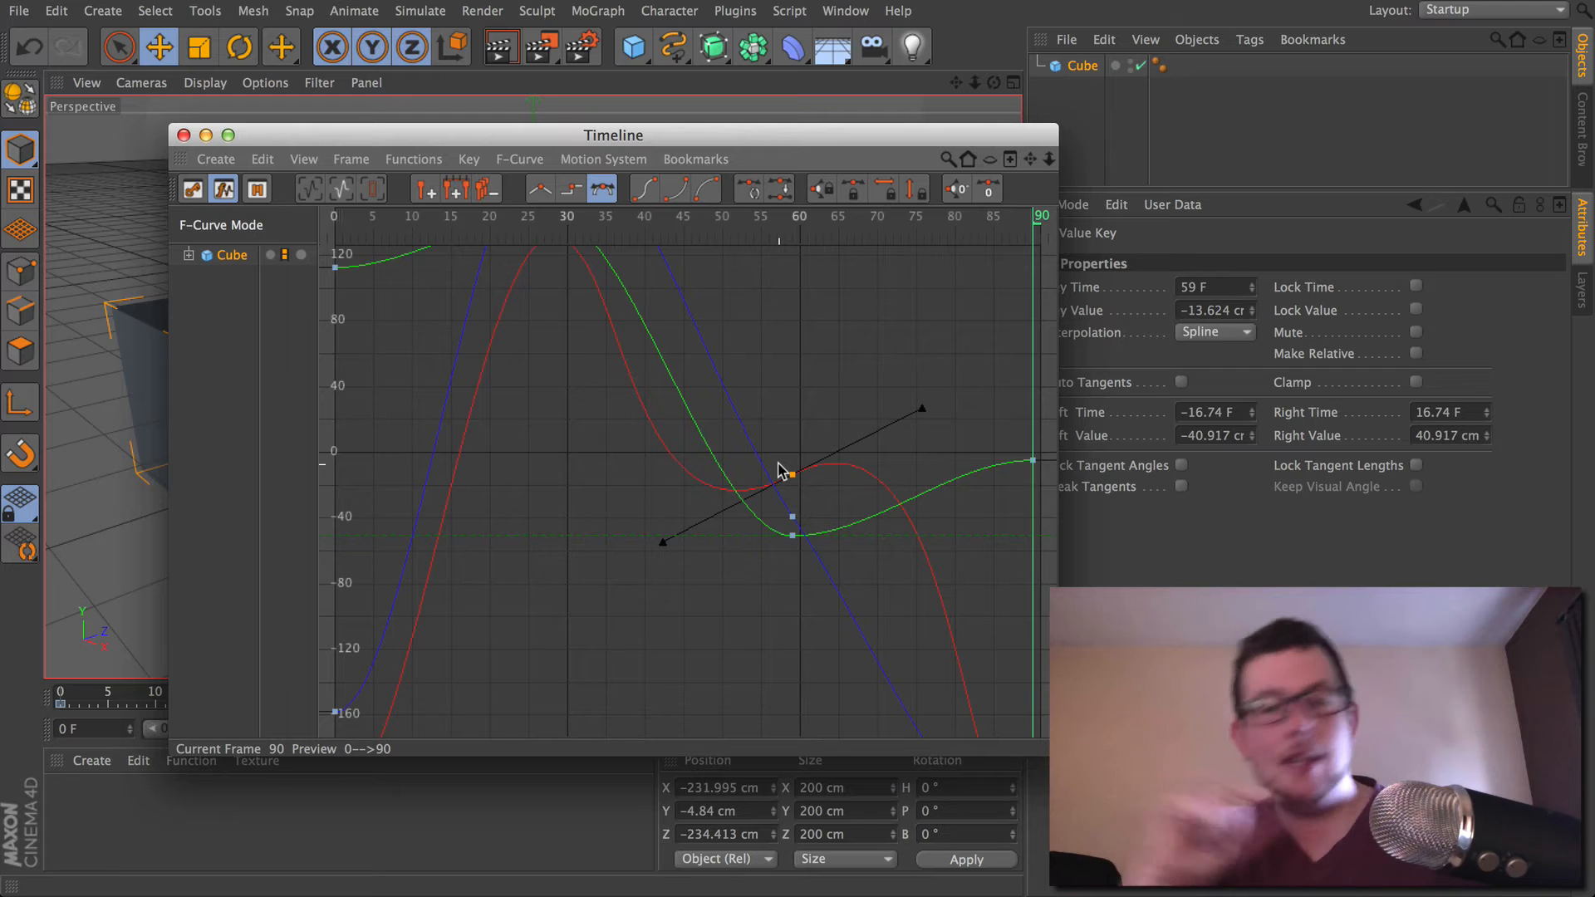
pyautogui.moveTo(570, 138); pyautogui.dragTo(534, 158)
pyautogui.moveTo(821, 243); pyautogui.dragTo(756, 247)
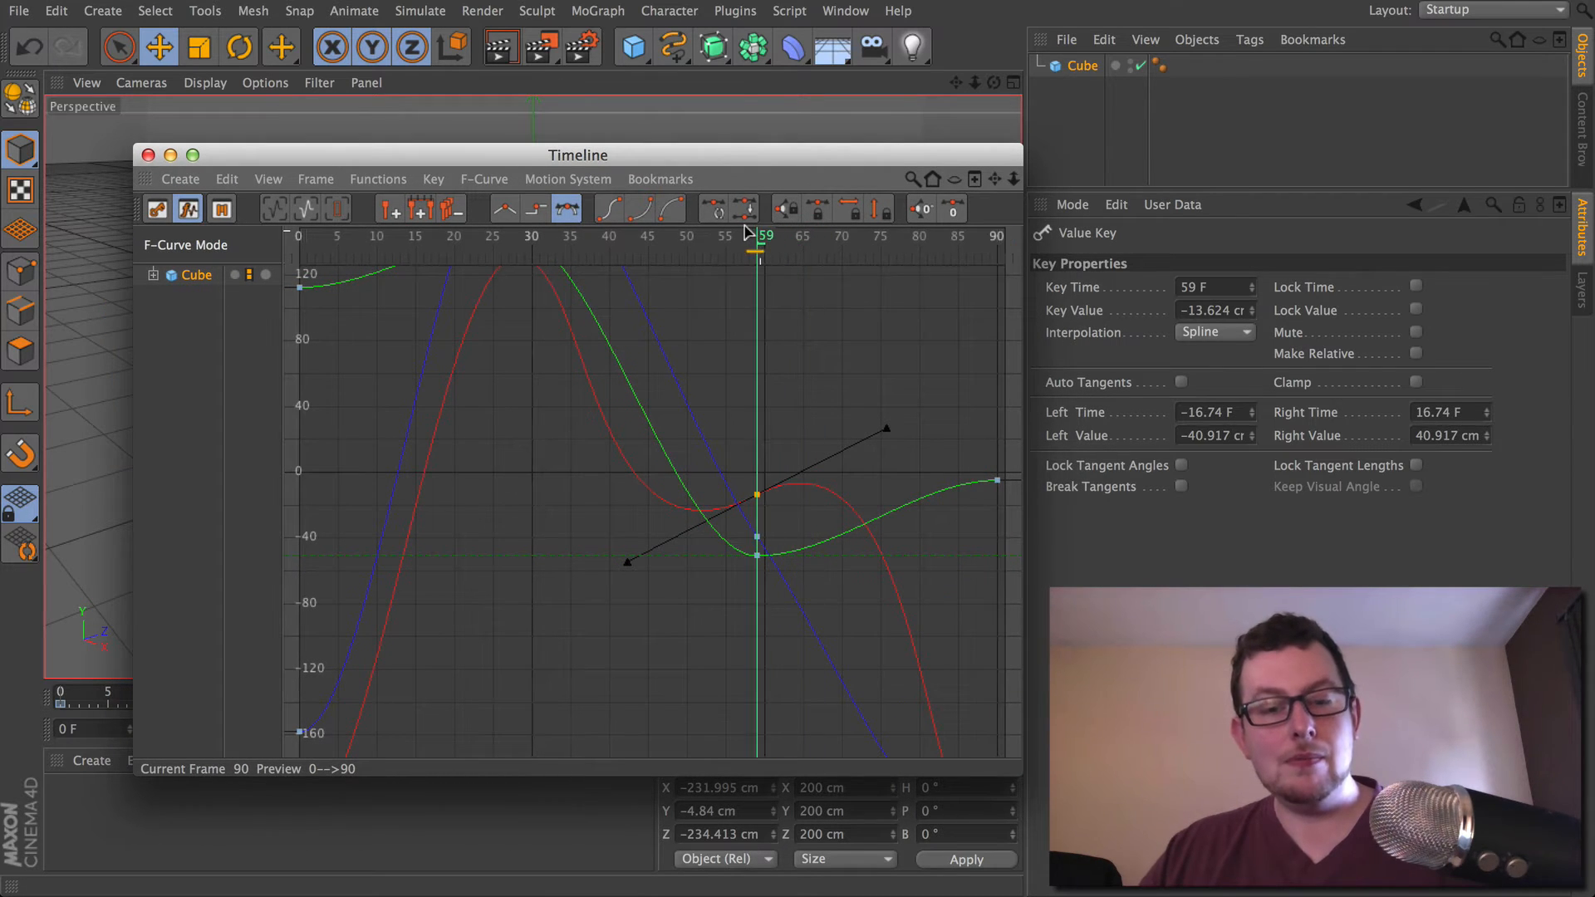
# - Turn autokeying back on and arrange the Timeline window beside the cube so its curves and motion path are both visible
pyautogui.moveTo(687, 153); pyautogui.dragTo(758, 663)
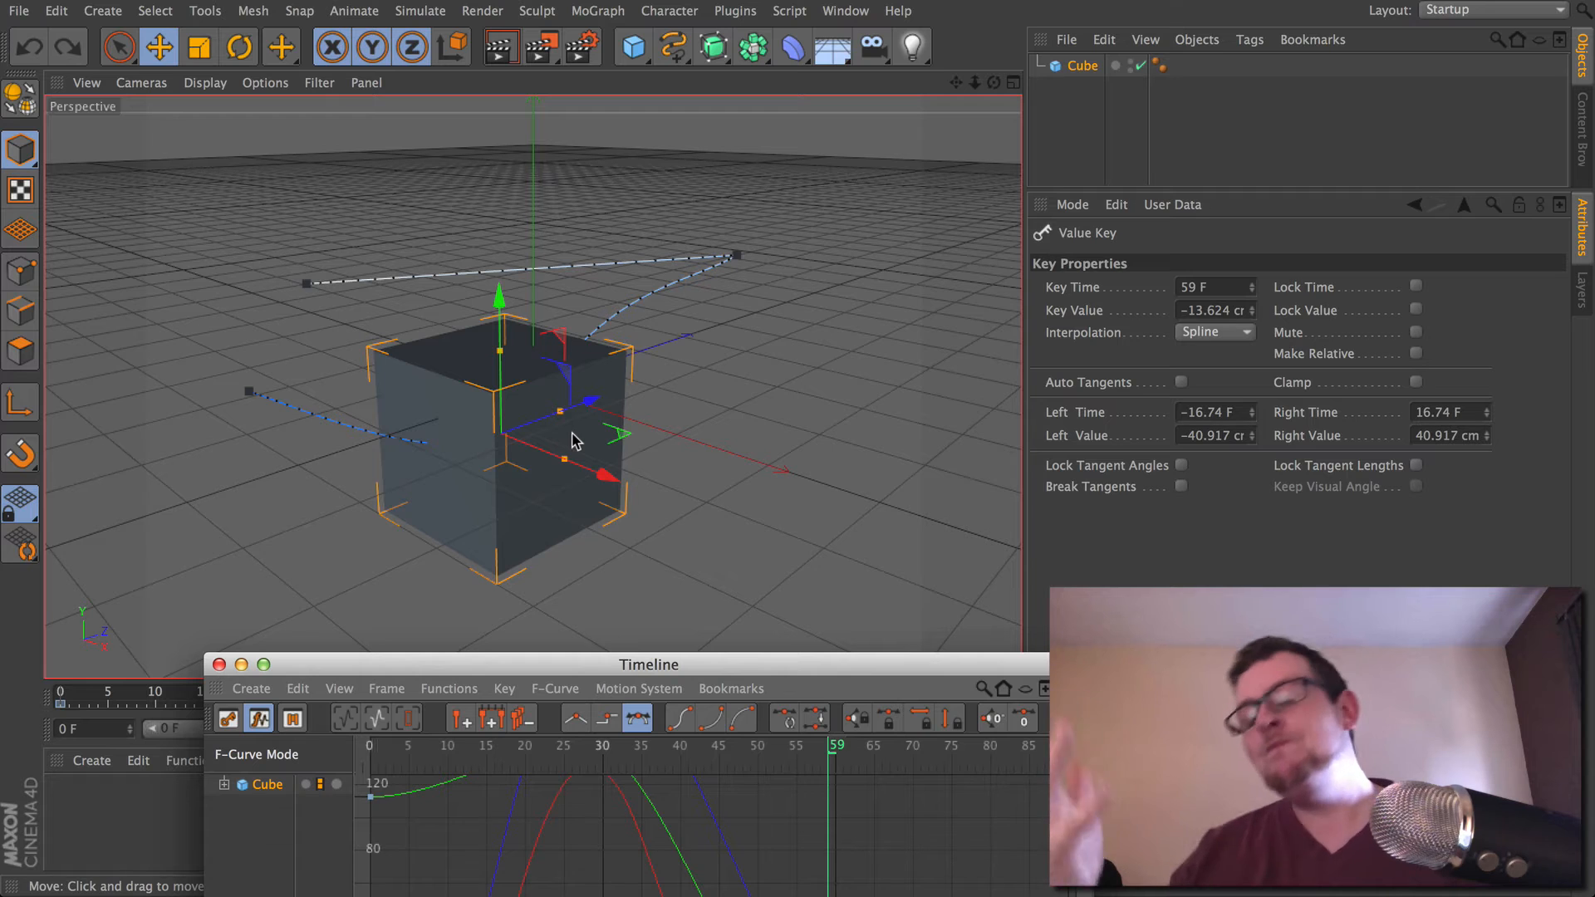
pyautogui.moveTo(648, 662); pyautogui.dragTo(655, 839)
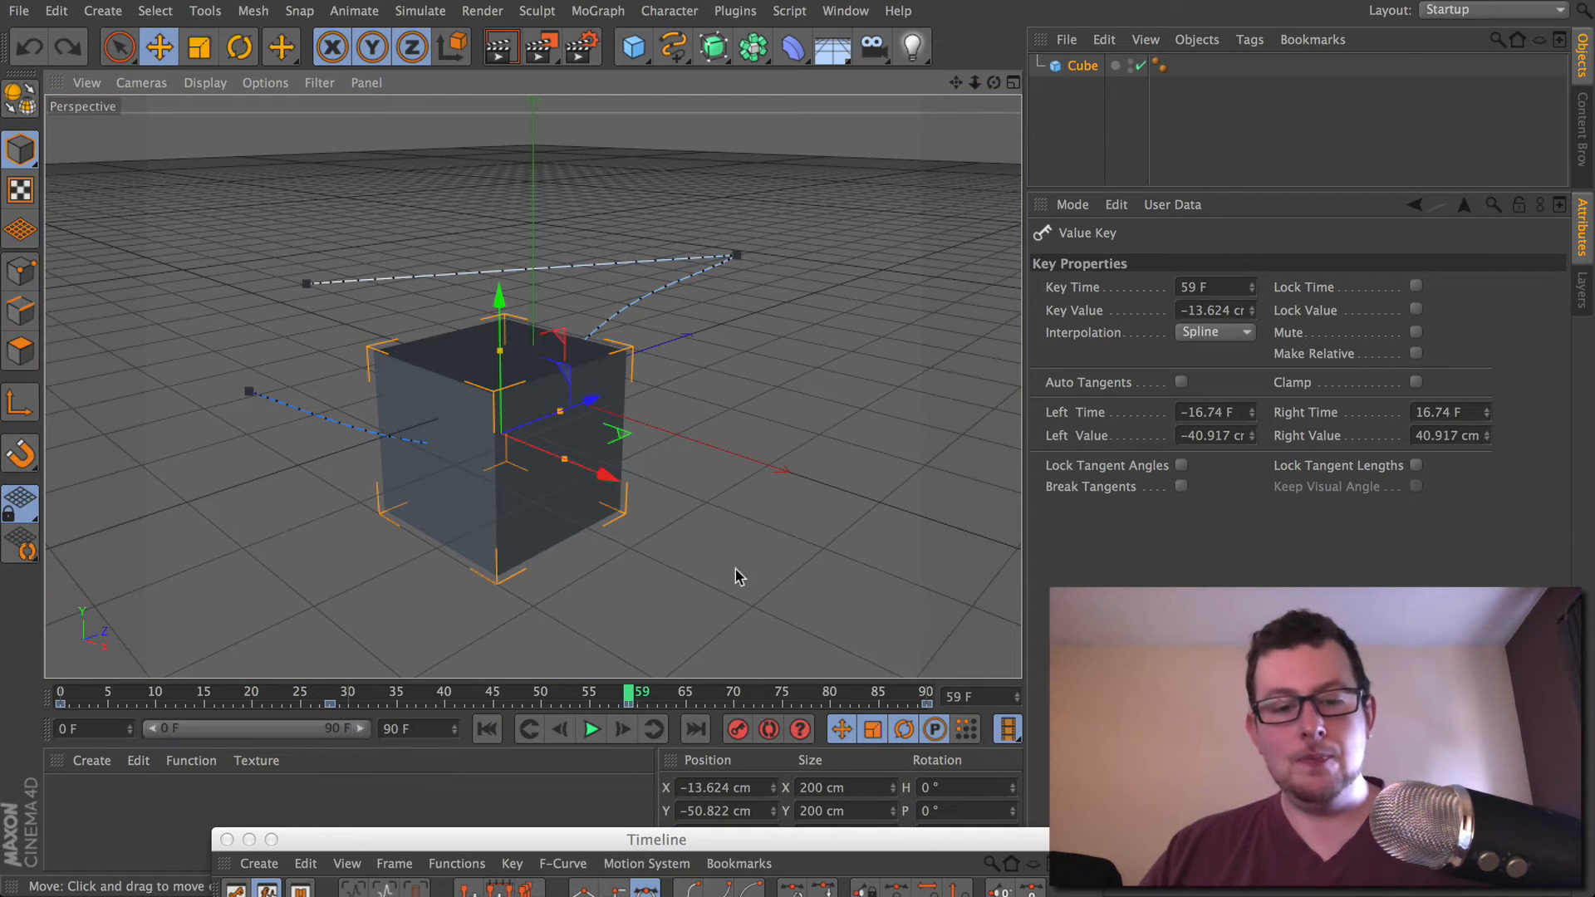
pyautogui.click(769, 730)
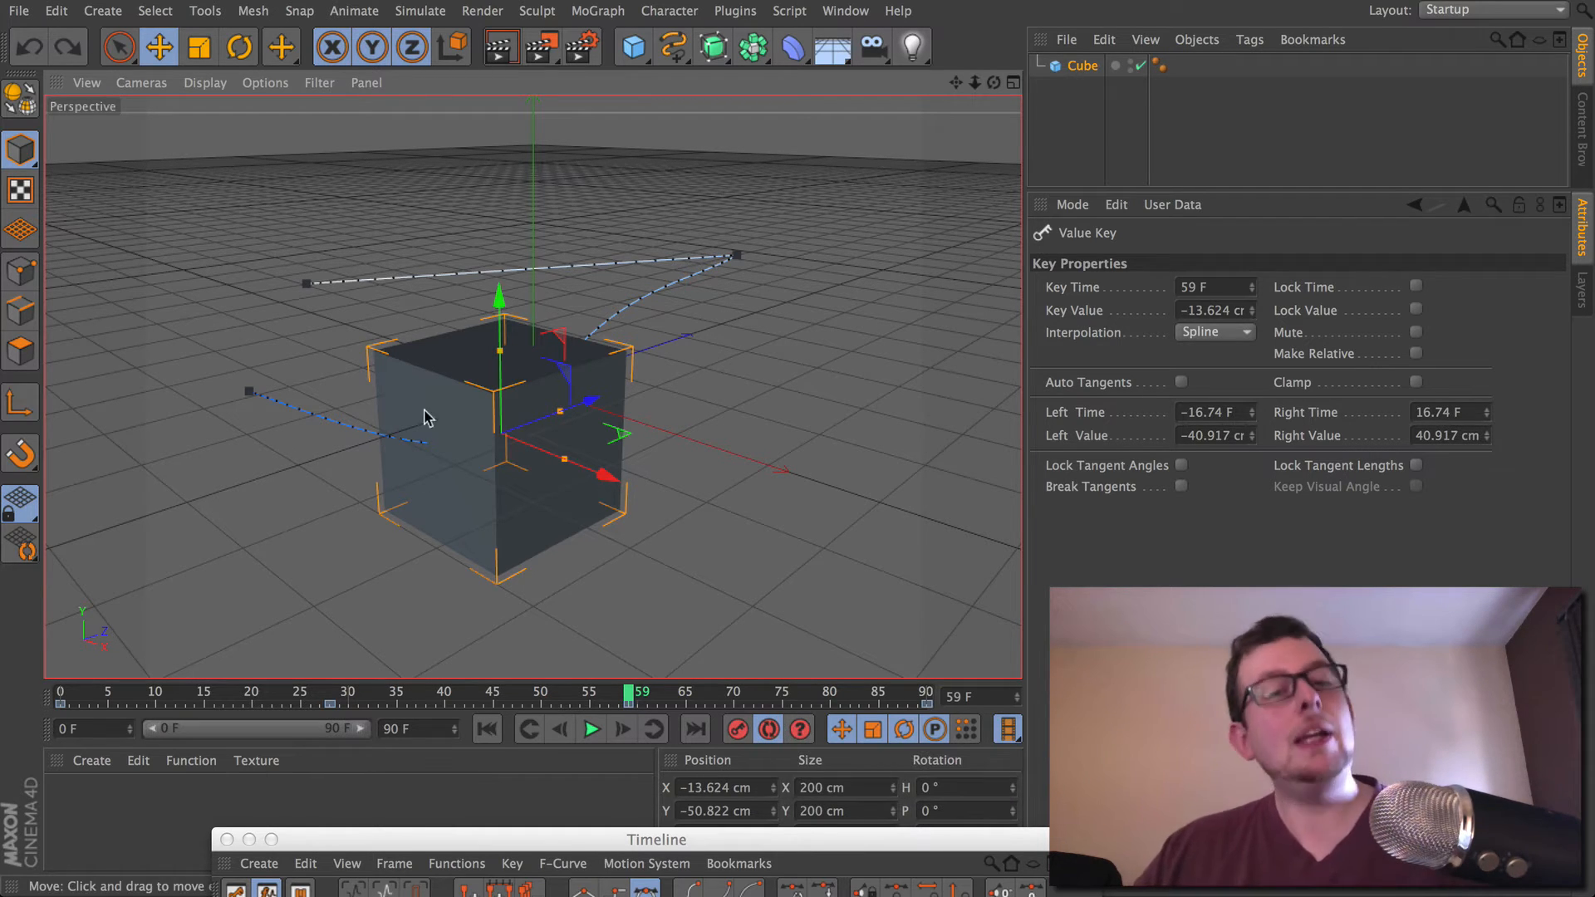
pyautogui.moveTo(721, 842); pyautogui.dragTo(259, 126)
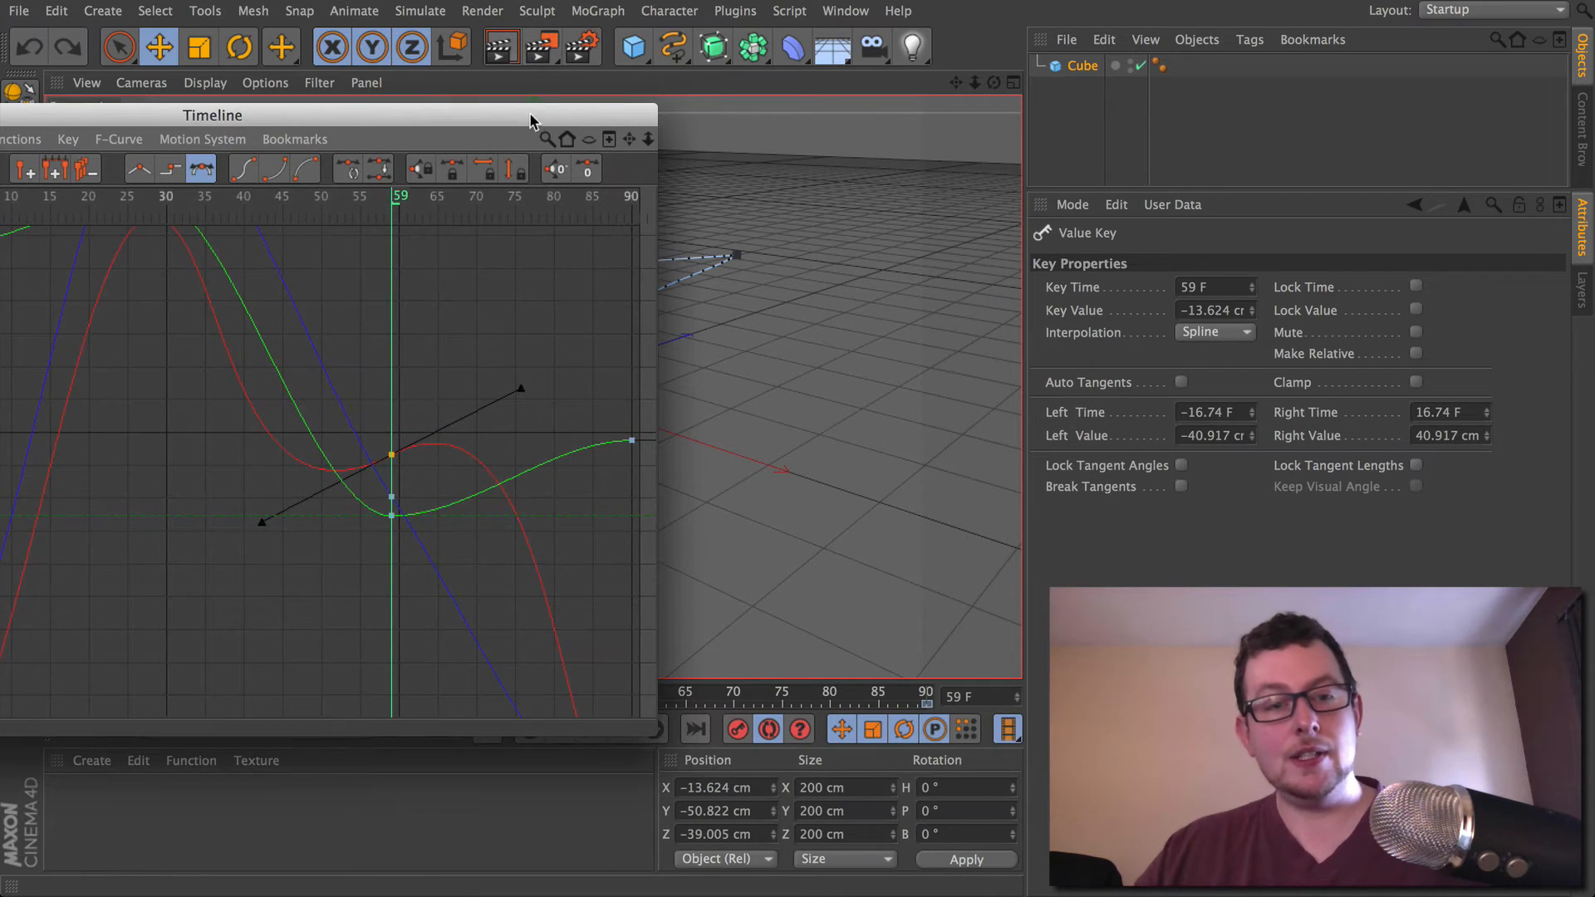
pyautogui.moveTo(534, 121); pyautogui.dragTo(391, 103)
pyautogui.moveTo(746, 307)
pyautogui.keyDown('alt'); pyautogui.mouseDown(button='middle')
pyautogui.moveTo(798, 464)
pyautogui.moveTo(744, 307)
pyautogui.mouseUp(button='middle'); pyautogui.keyUp('alt')
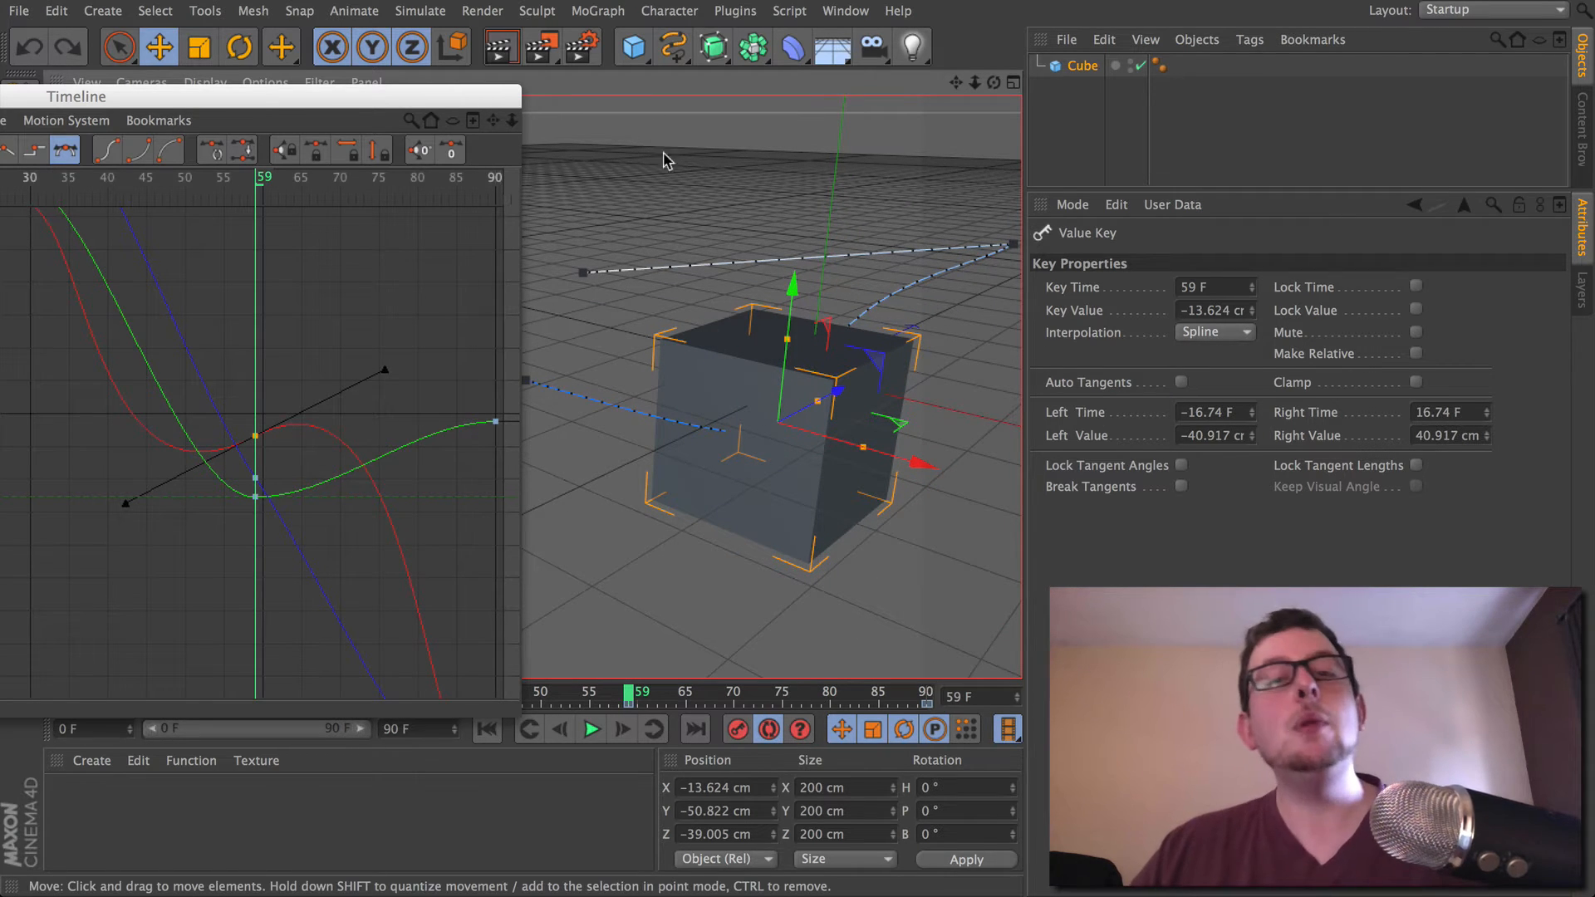
# - Re-record the cube's position at frame 59 by moving it to about X 47, Y -136, Z -20 cm
pyautogui.moveTo(722, 338); pyautogui.dragTo(768, 418)
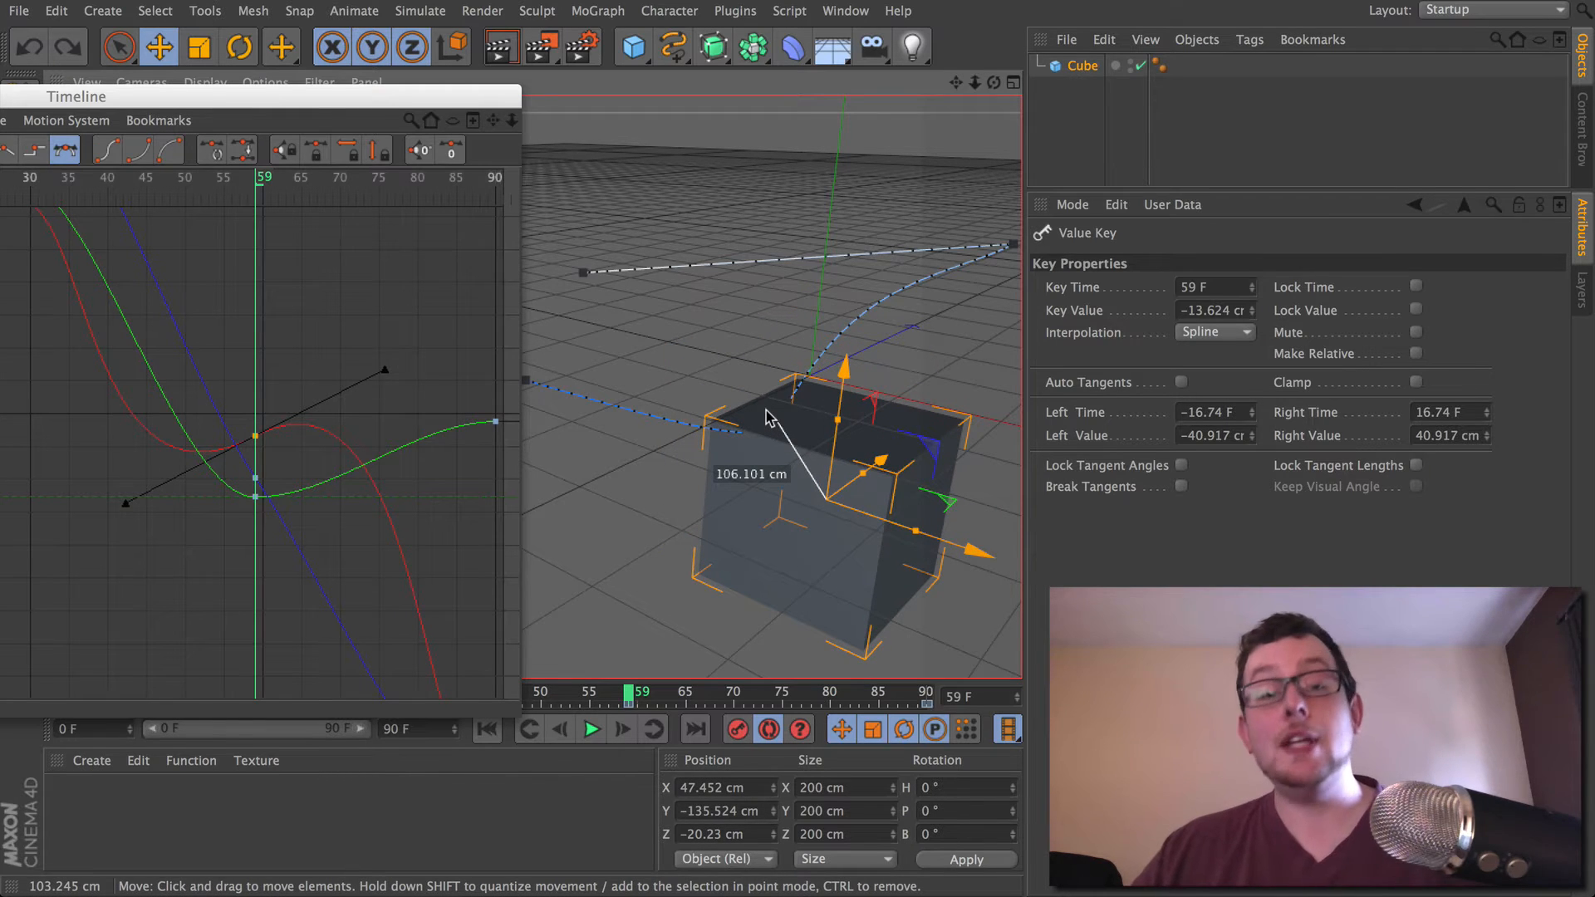
pyautogui.moveTo(768, 418); pyautogui.dragTo(769, 420)
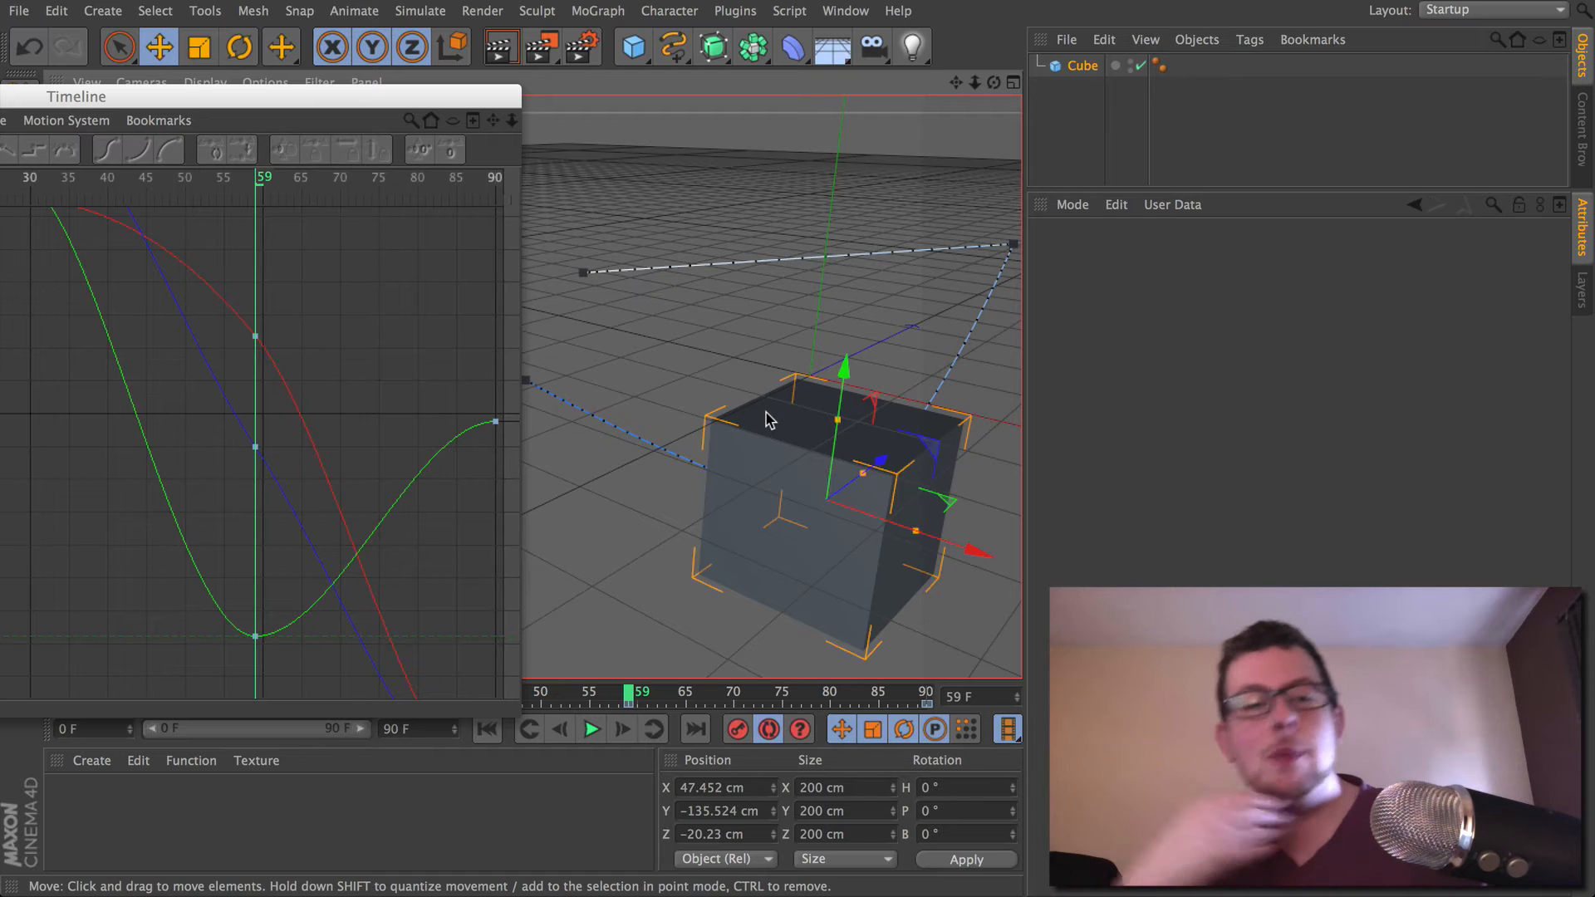
# - Reshape the tangents of the overwritten Position X key at frame 59 to about 11.9 F and 50 cm
pyautogui.moveTo(314, 302); pyautogui.dragTo(223, 385)
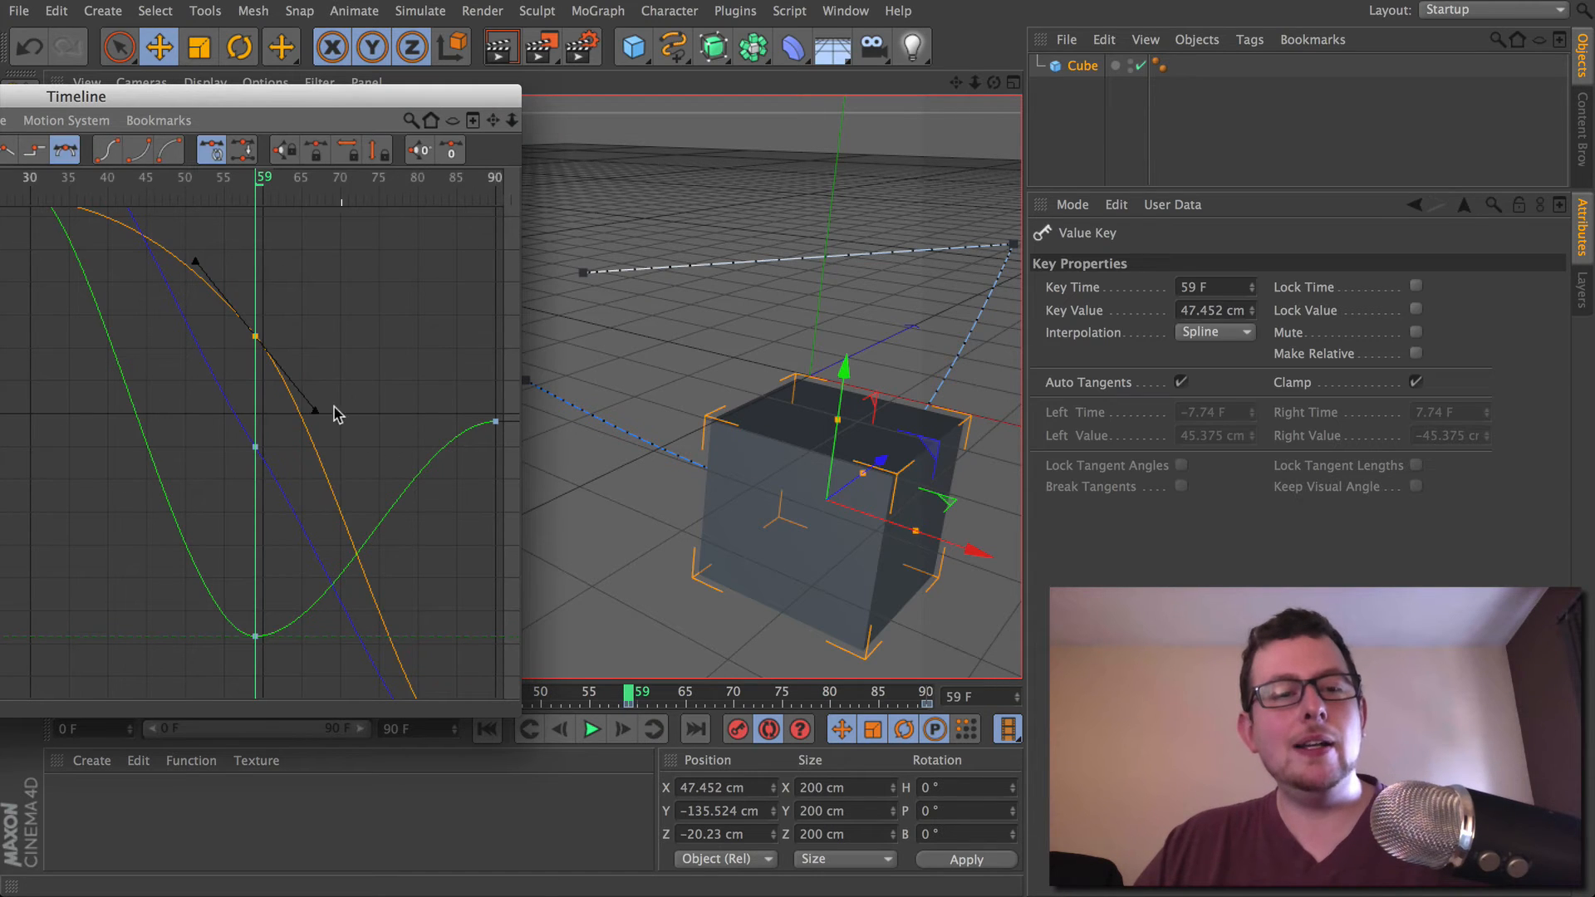
pyautogui.moveTo(316, 411); pyautogui.dragTo(337, 259)
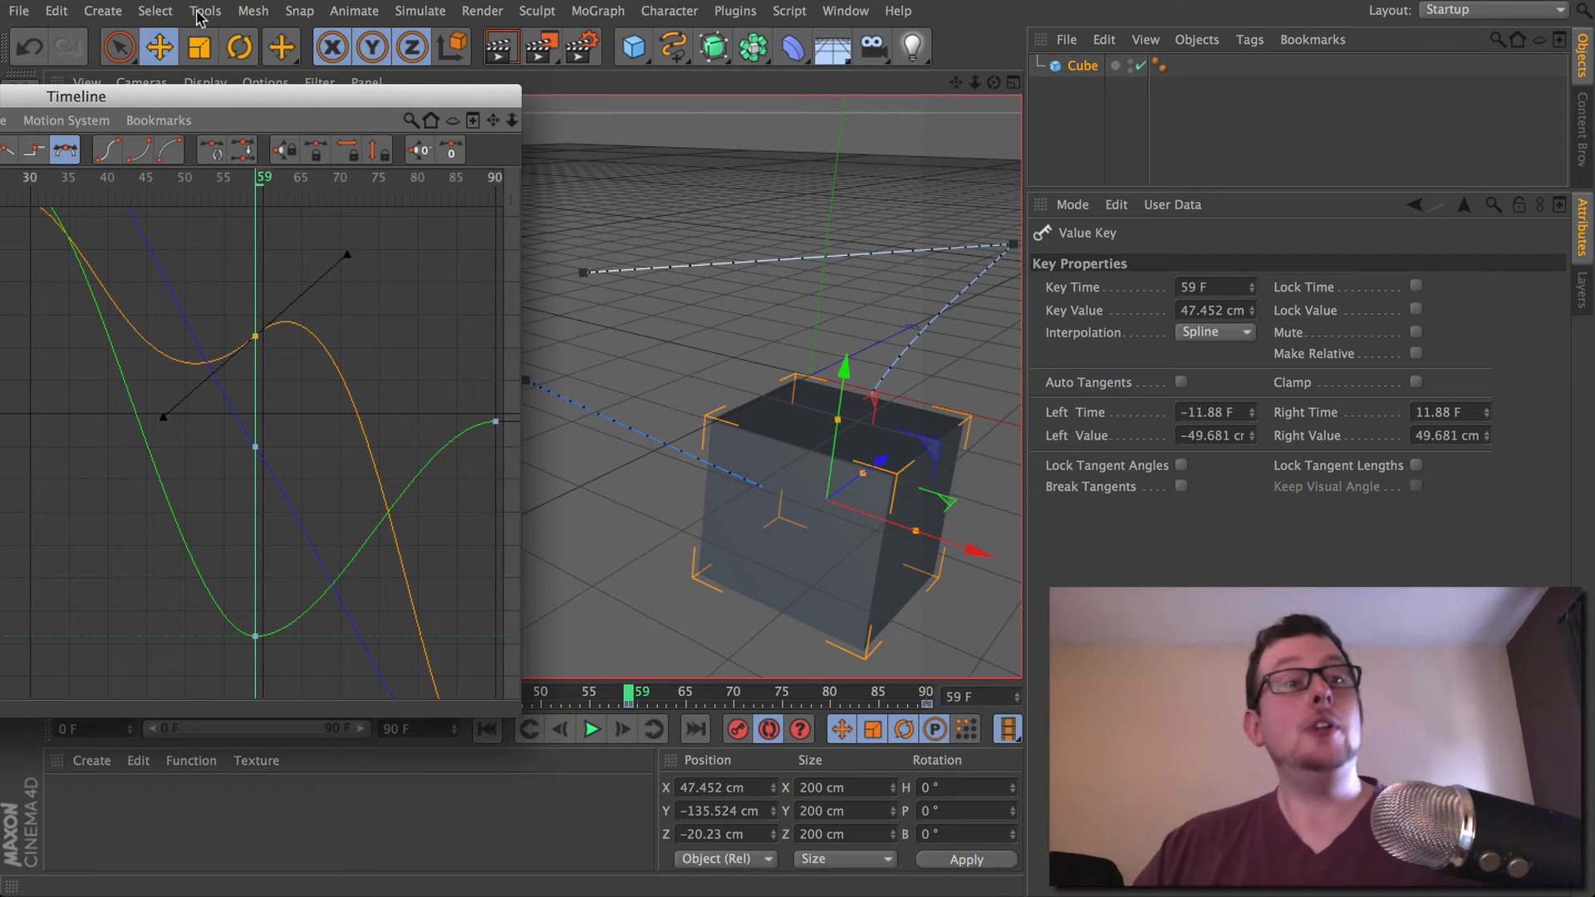
# - Enable Overdub in the project's Key Interpolation settings
pyautogui.click(56, 10)
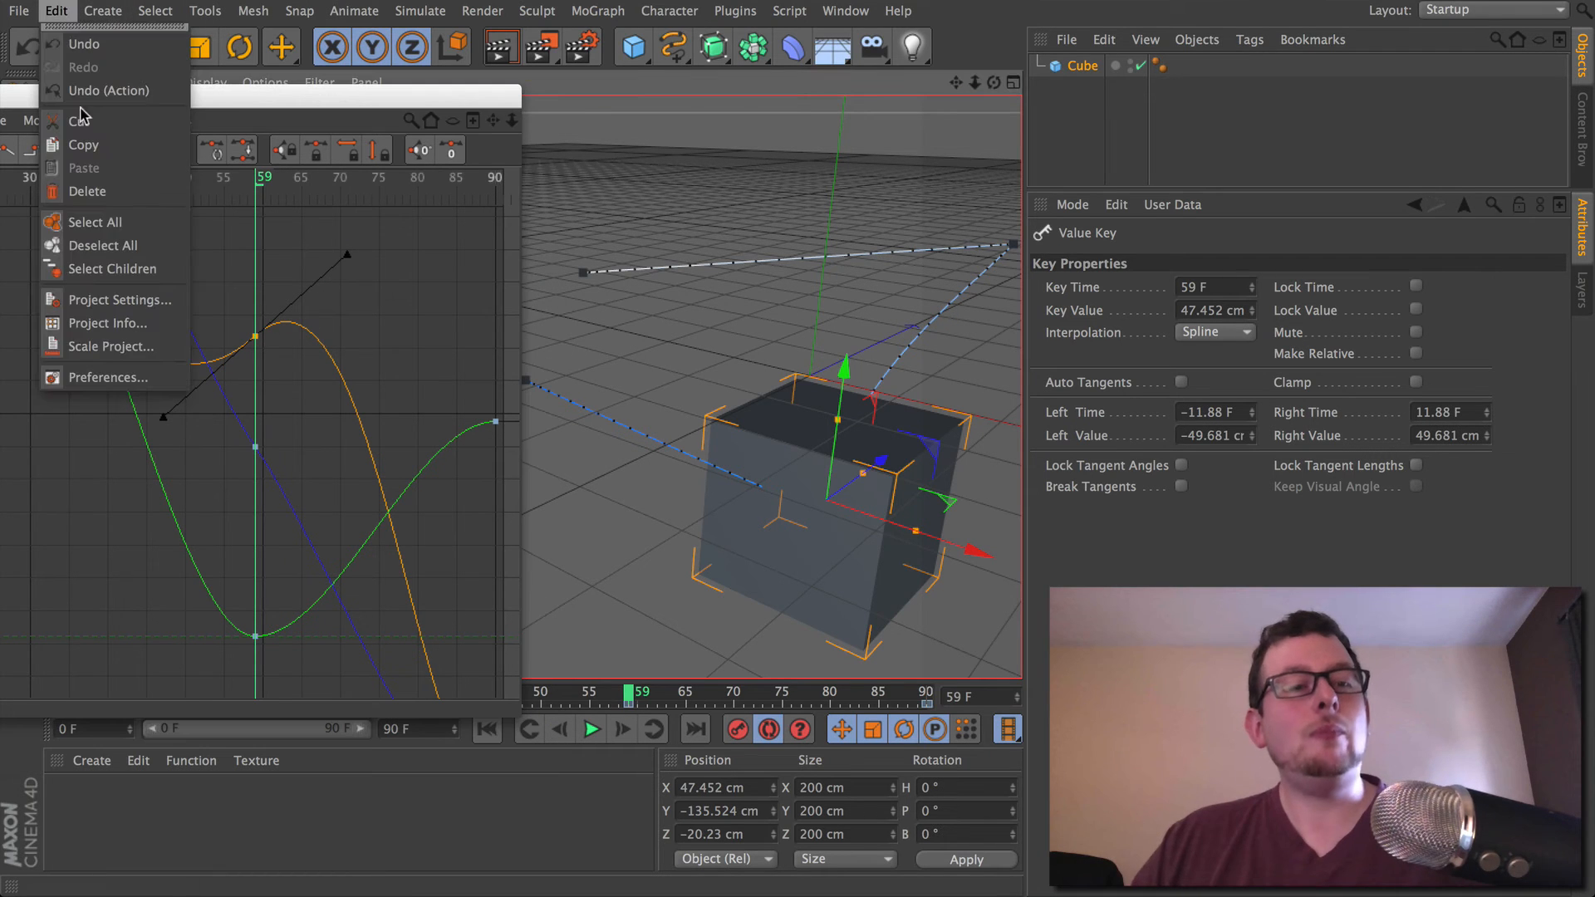
pyautogui.click(116, 300)
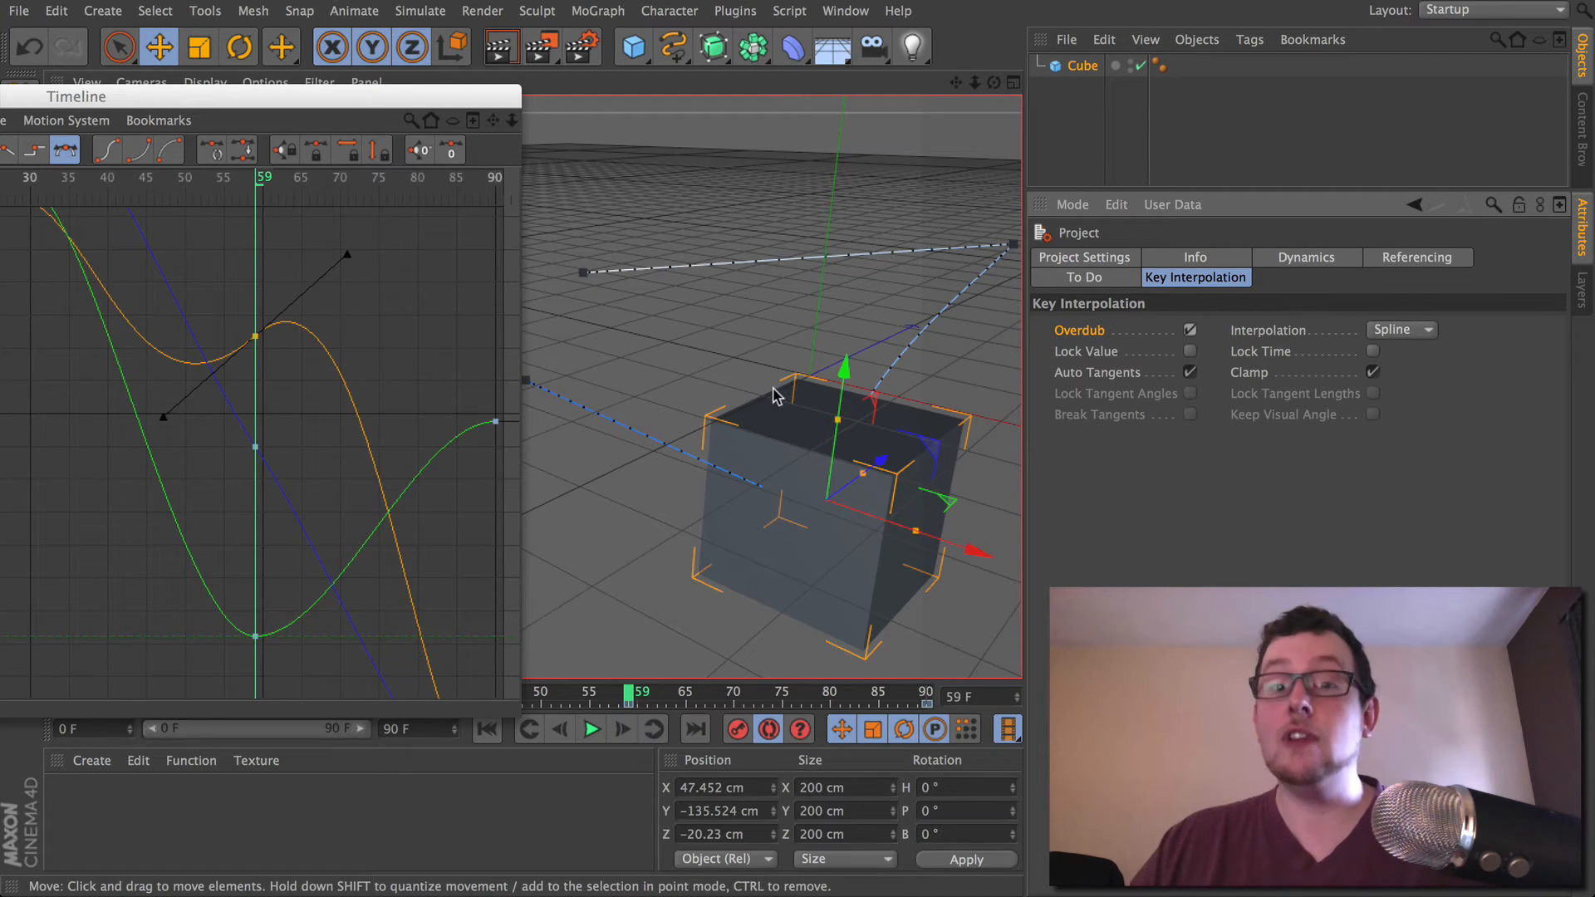
# - Re-record the cube at frame 59 by moving it to about X 27, Y -117, Z -31 cm, and close the Timeline window
pyautogui.moveTo(772, 411)
pyautogui.mouseDown()
pyautogui.moveTo(793, 420)
pyautogui.moveTo(755, 392)
pyautogui.mouseUp()
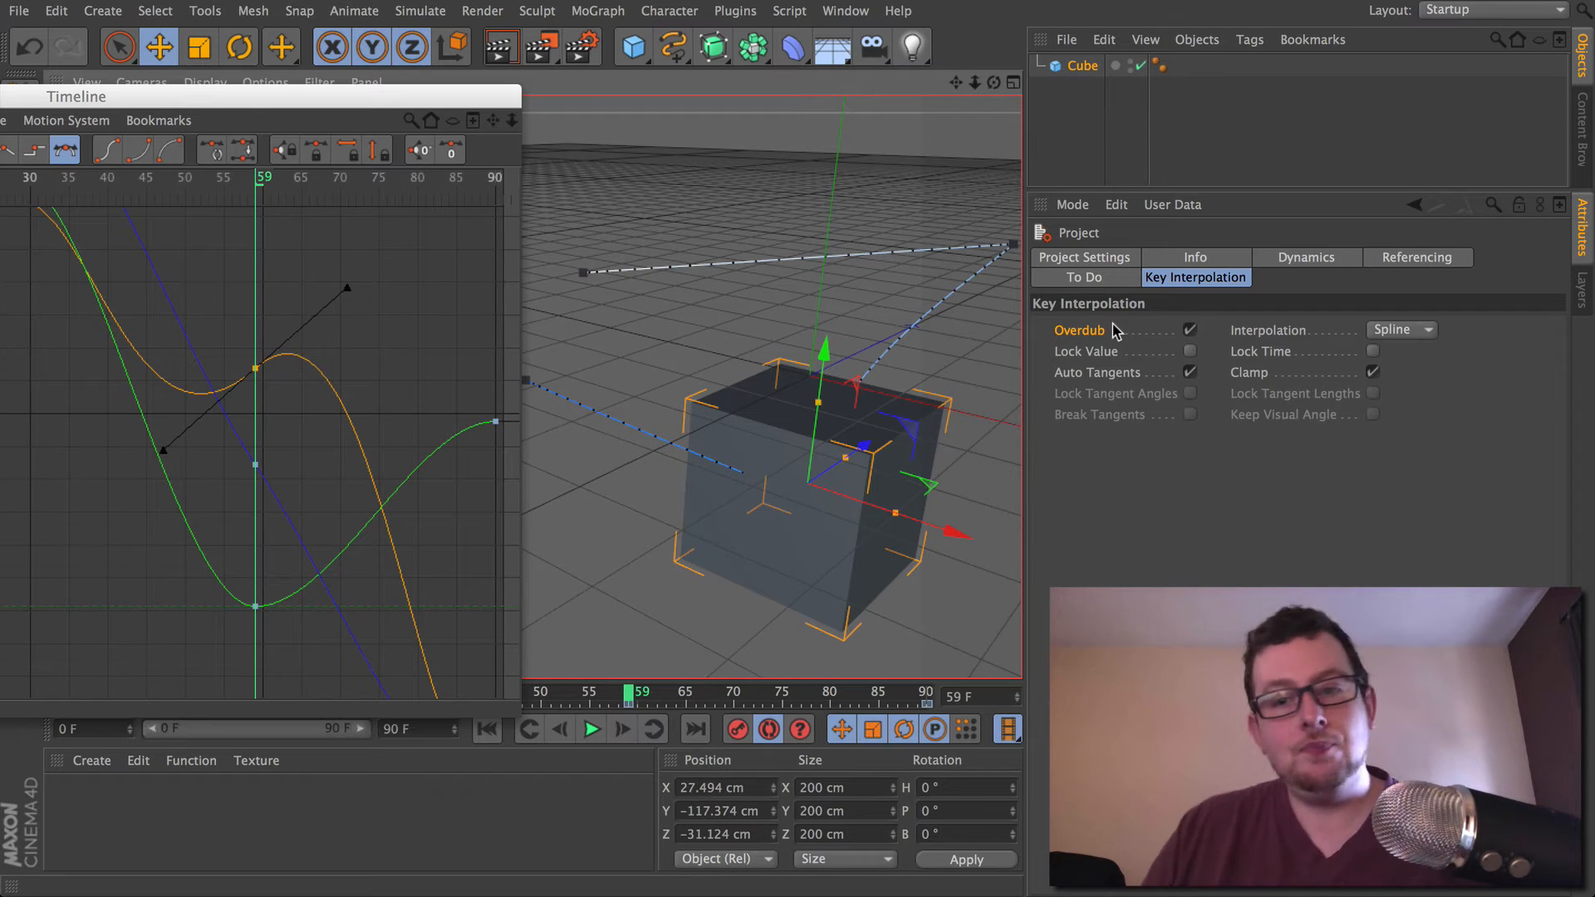
pyautogui.moveTo(114, 101); pyautogui.dragTo(842, 264)
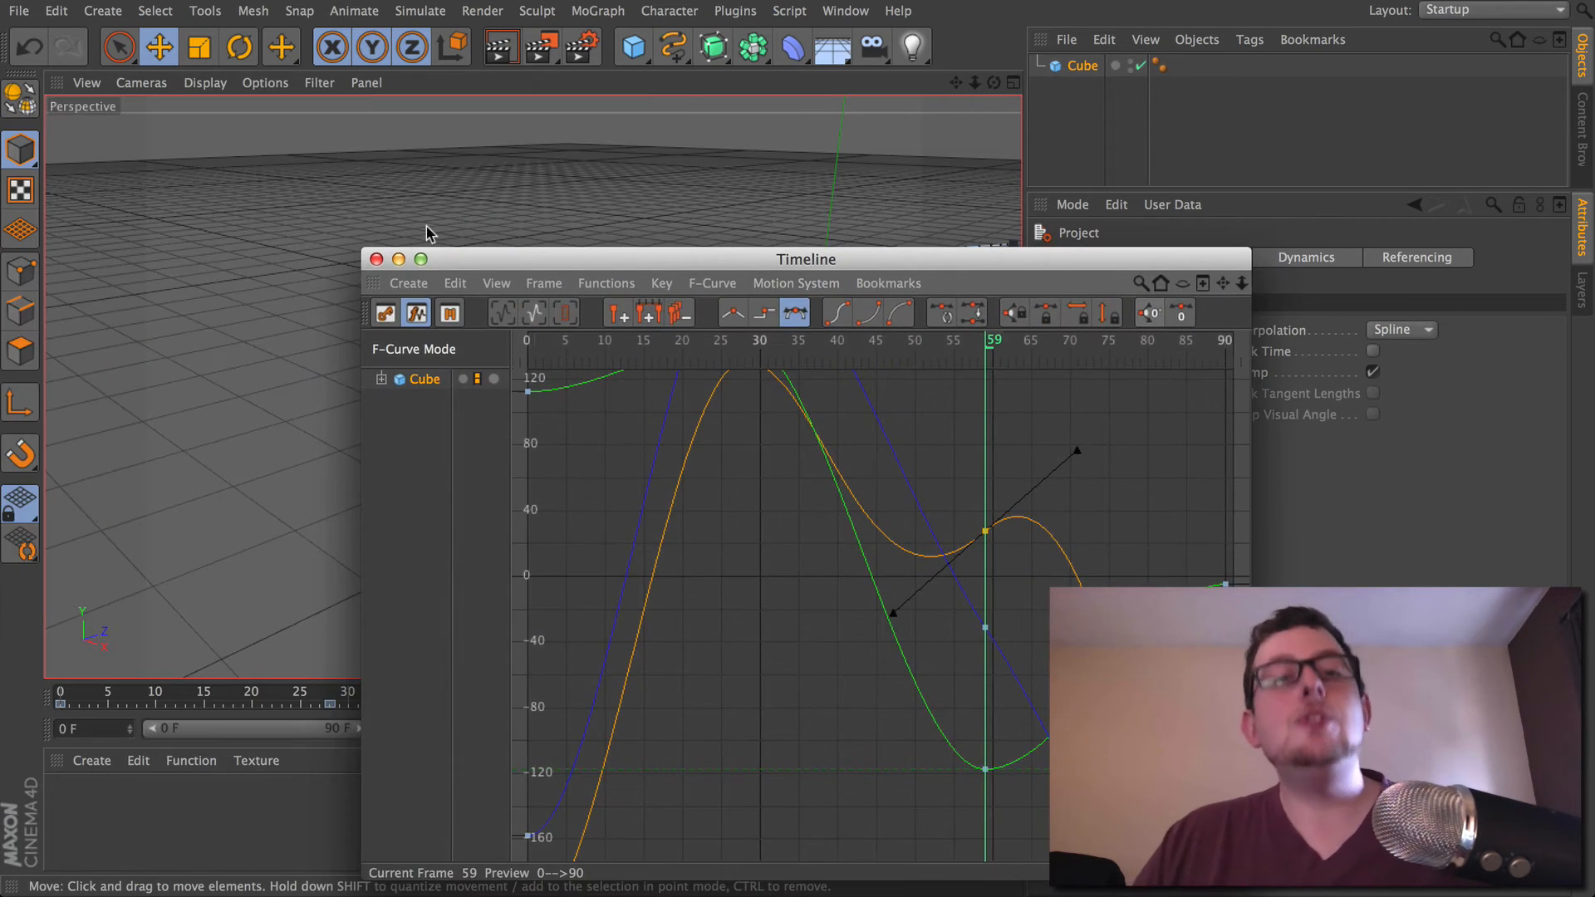
pyautogui.click(376, 259)
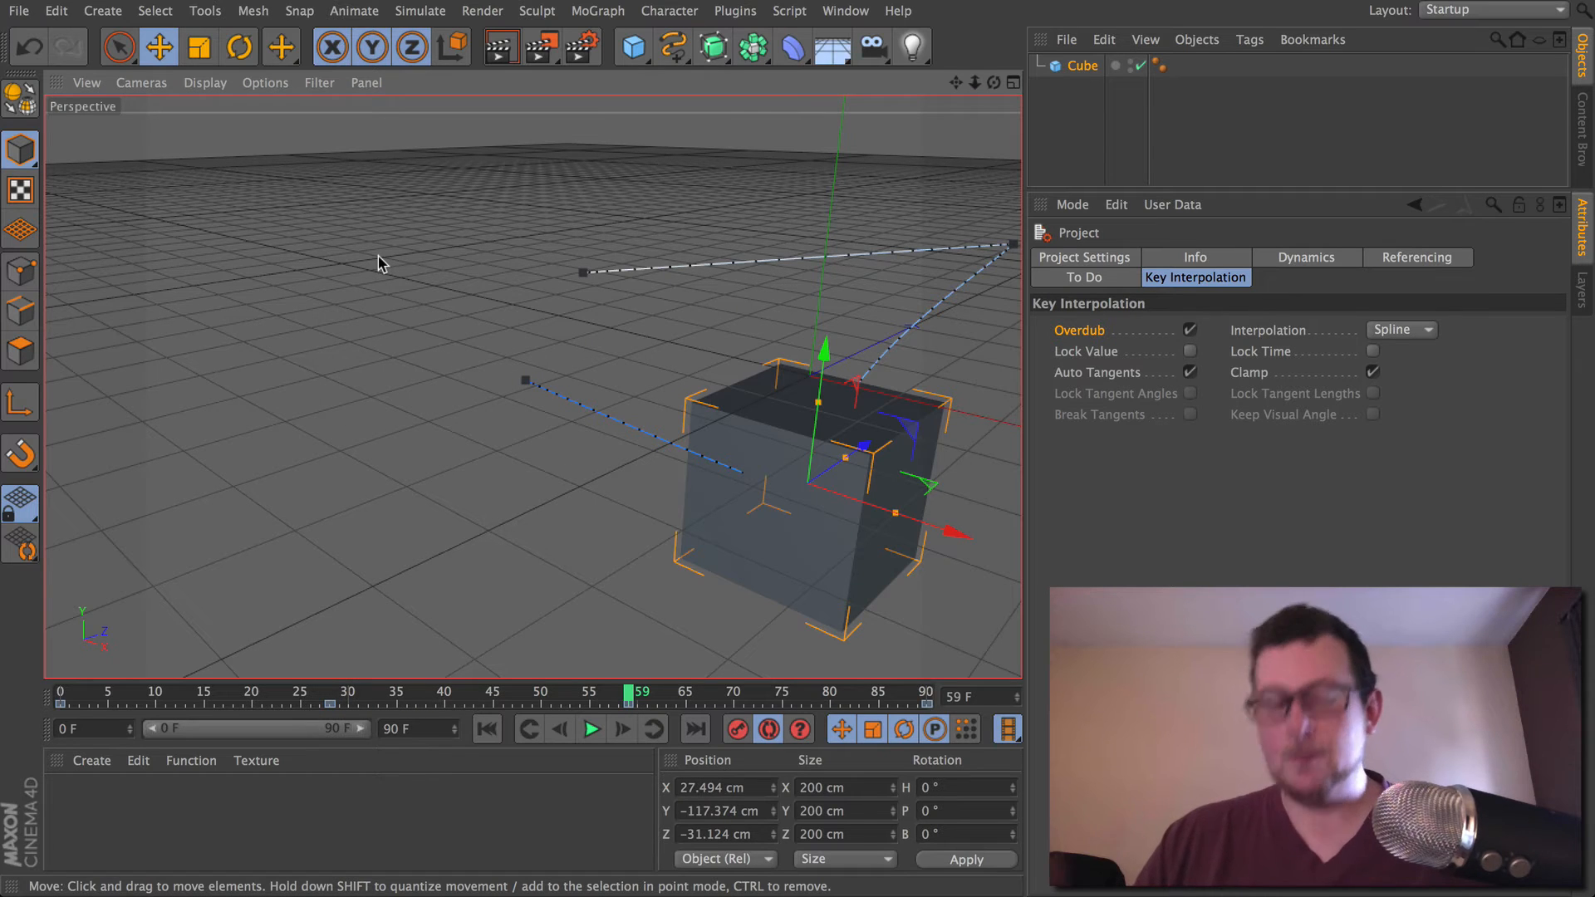
pyautogui.click(57, 11)
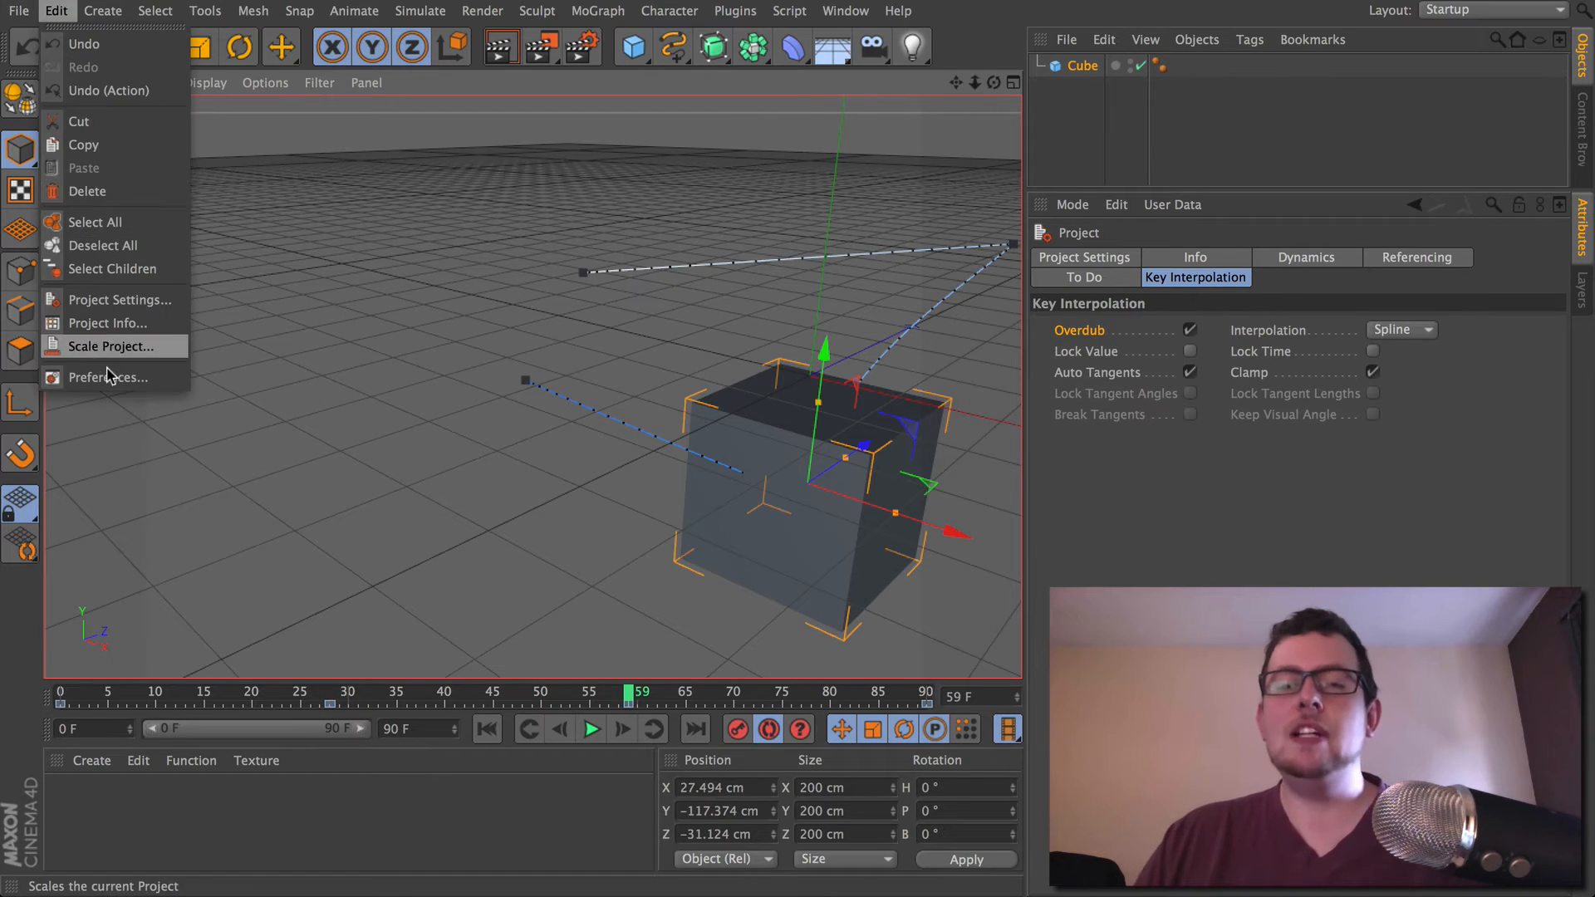
pyautogui.click(153, 269)
pyautogui.click(265, 82)
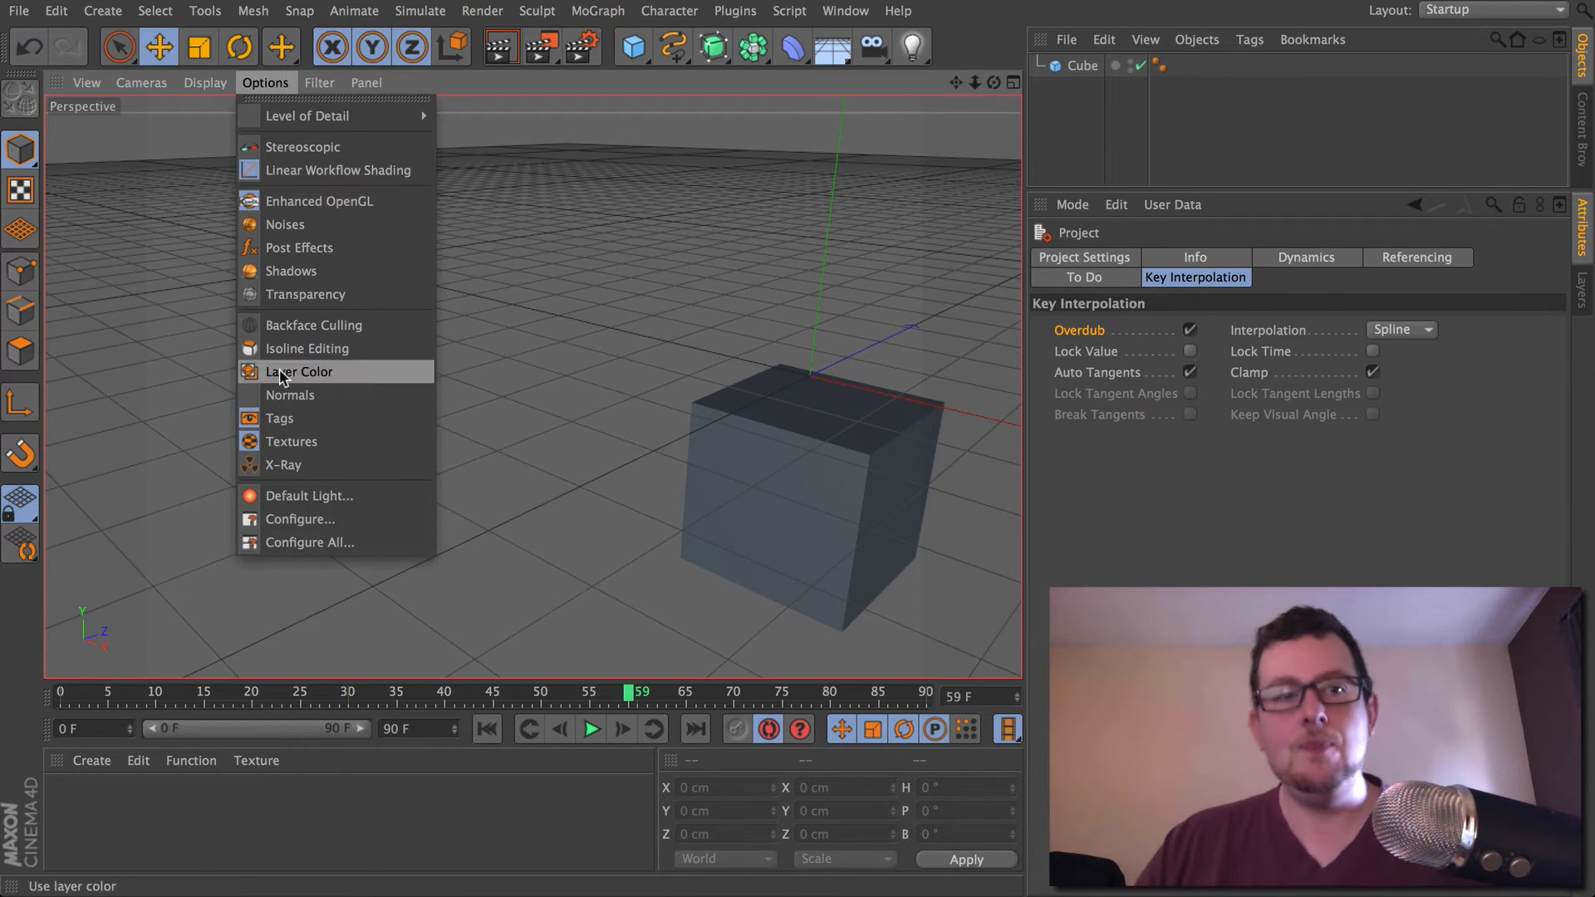
pyautogui.click(106, 114)
pyautogui.click(57, 10)
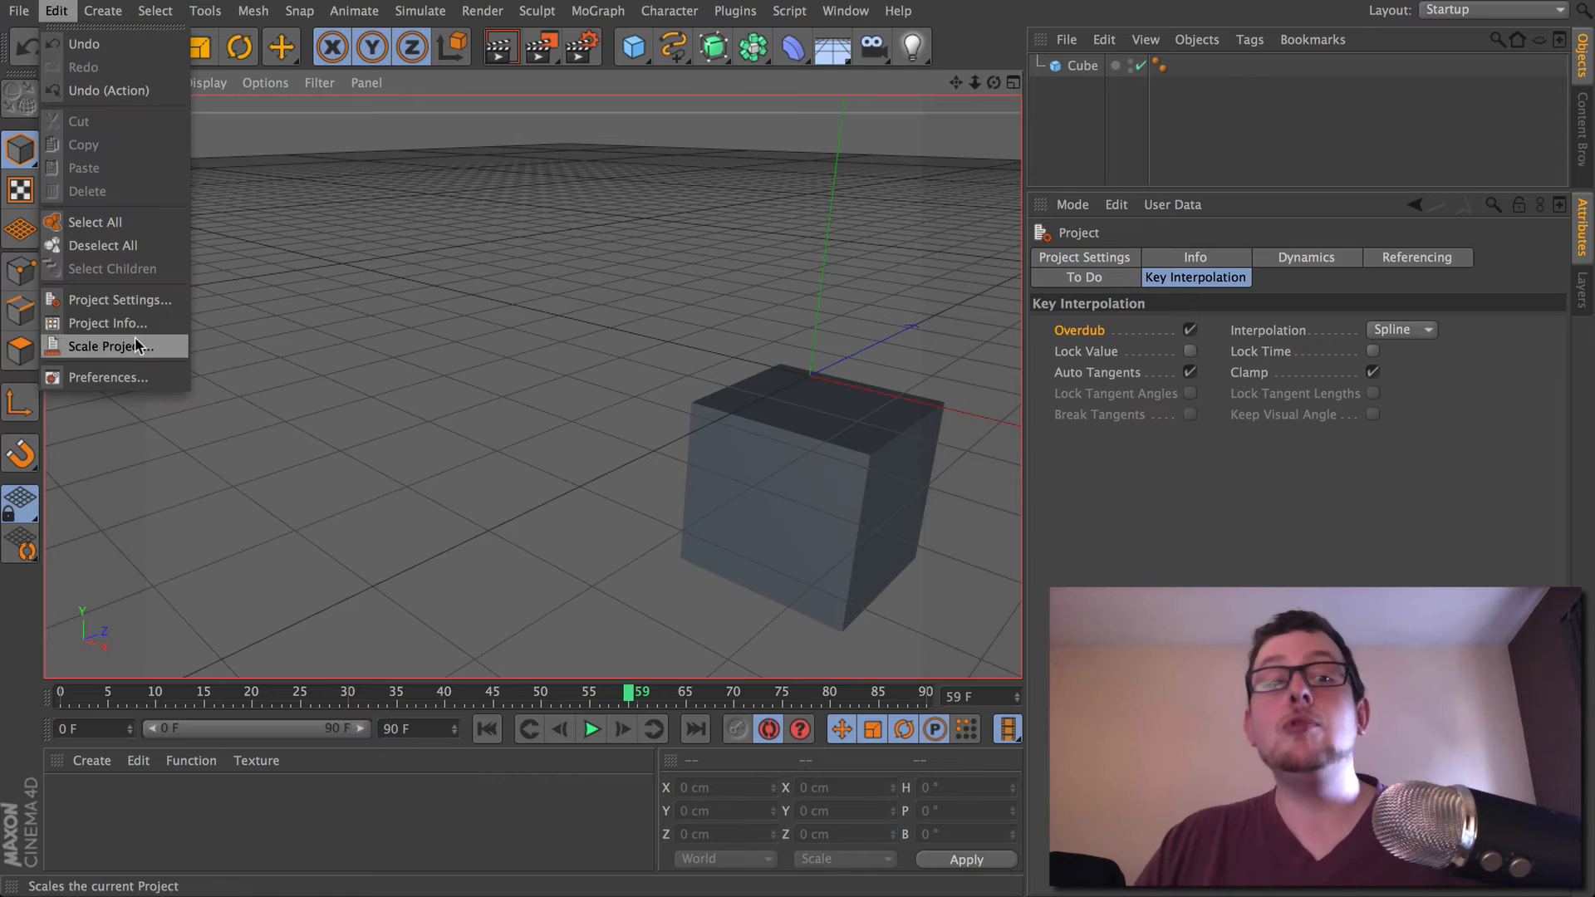
pyautogui.click(143, 297)
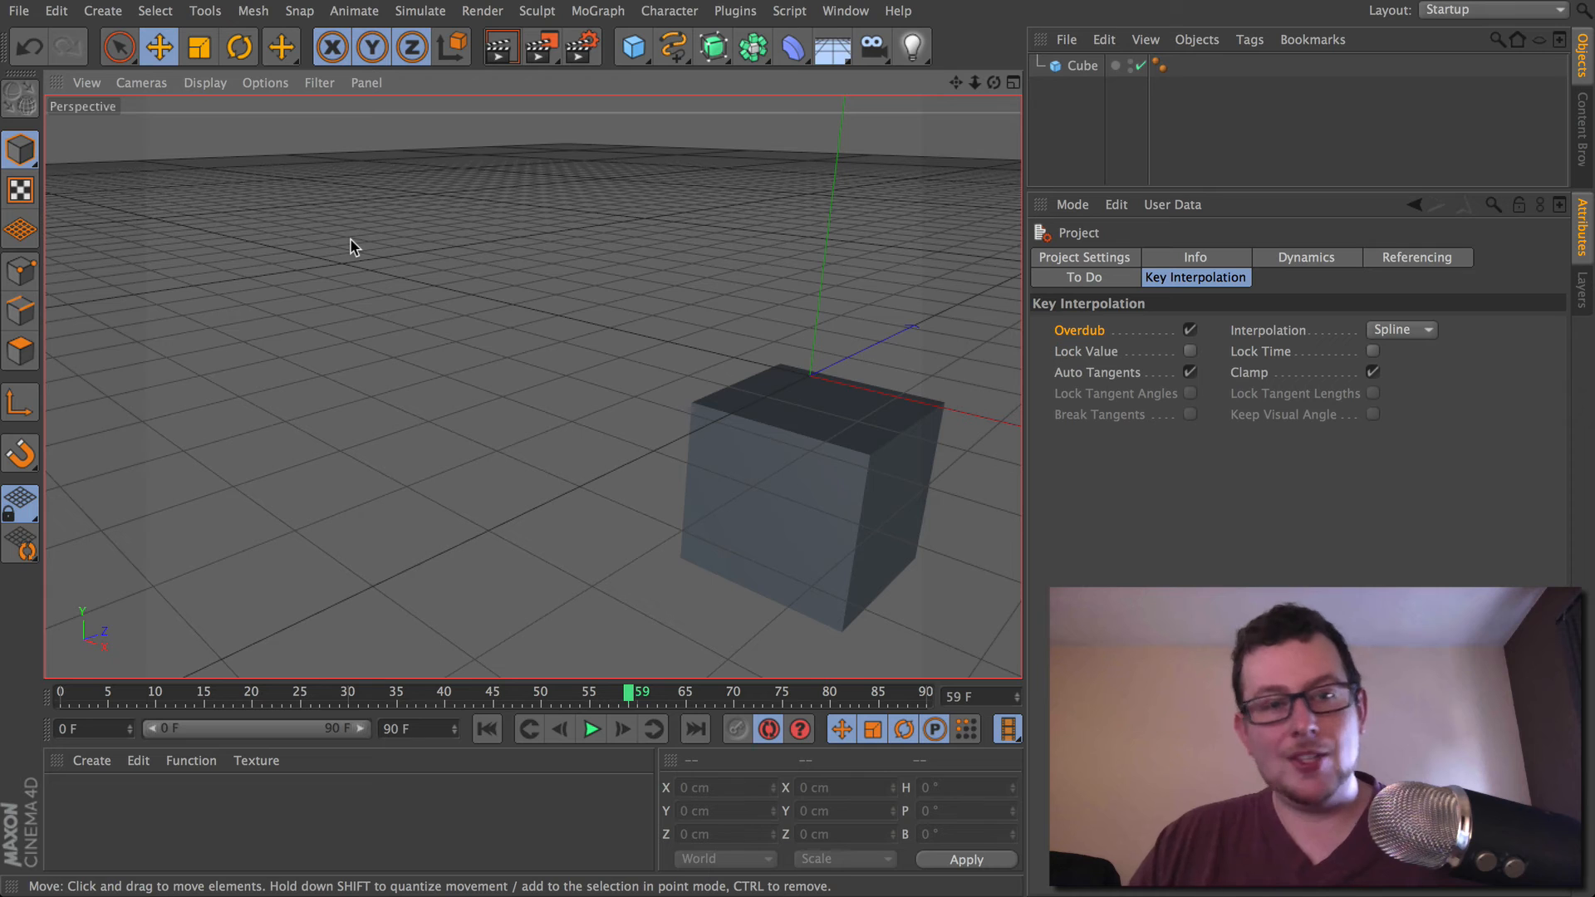
# - Create a new project and set its Default Object Color to 80% Gray
pyautogui.click(18, 9)
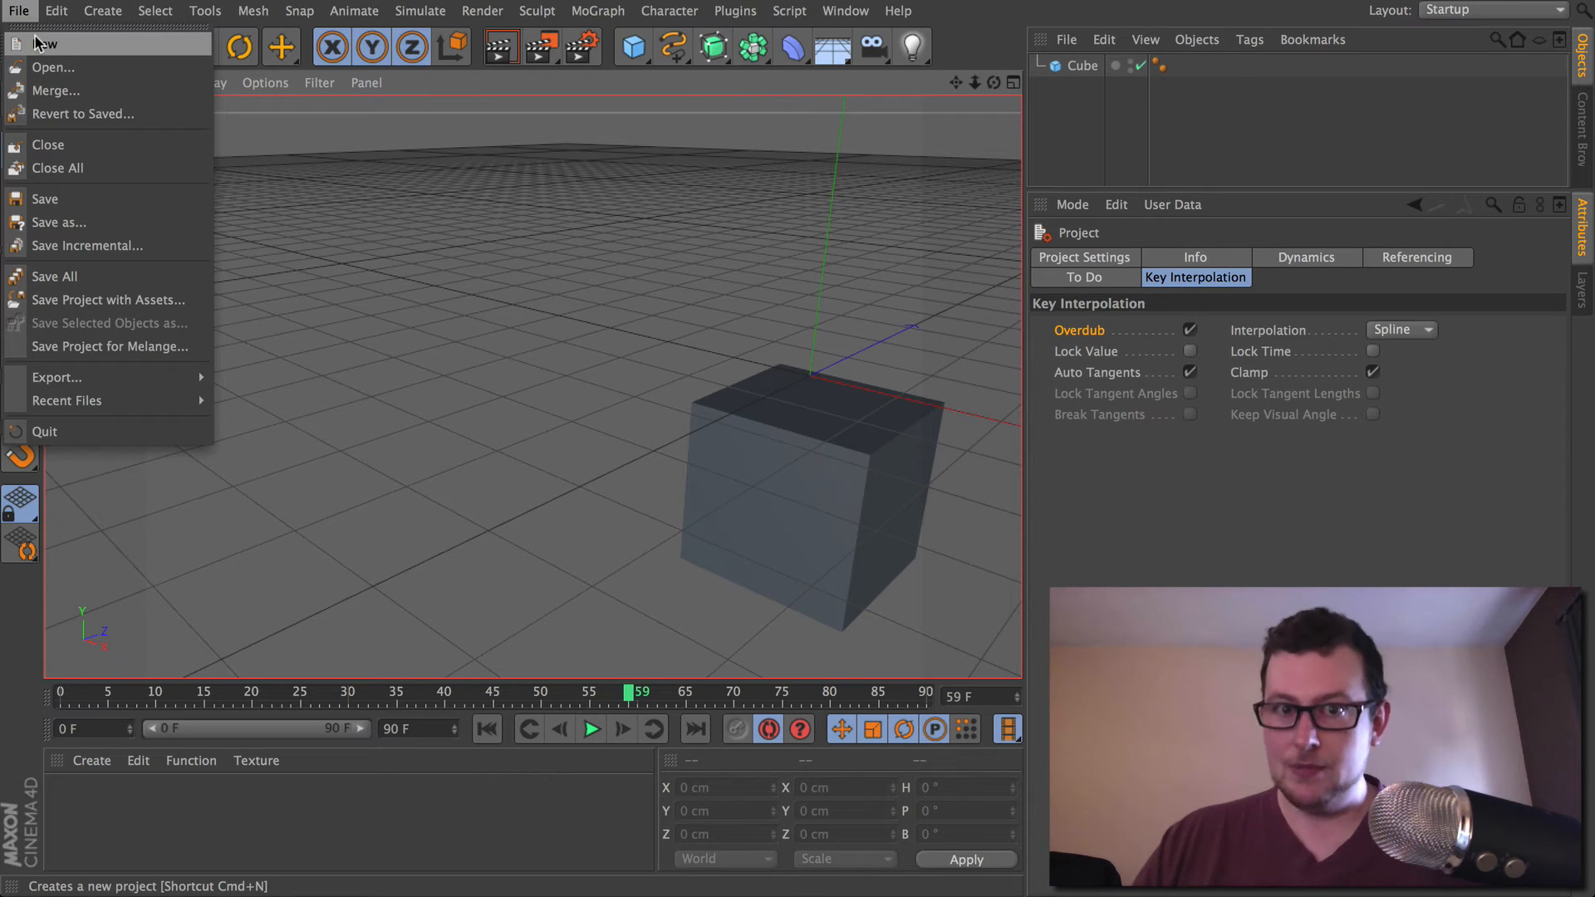
pyautogui.click(41, 44)
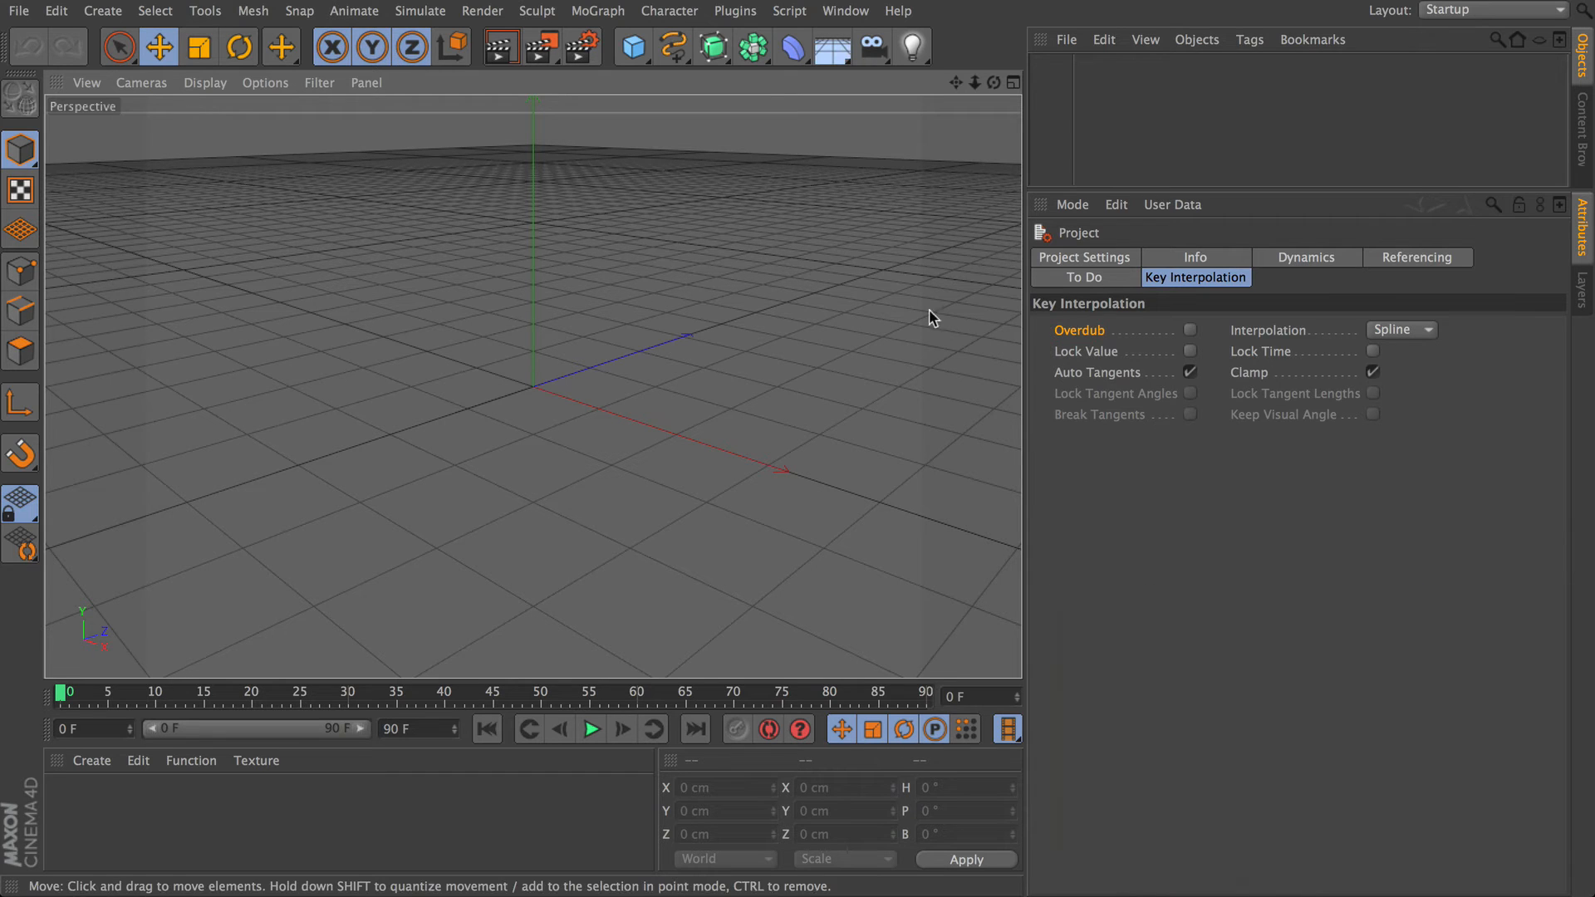
pyautogui.click(1206, 259)
pyautogui.click(1067, 258)
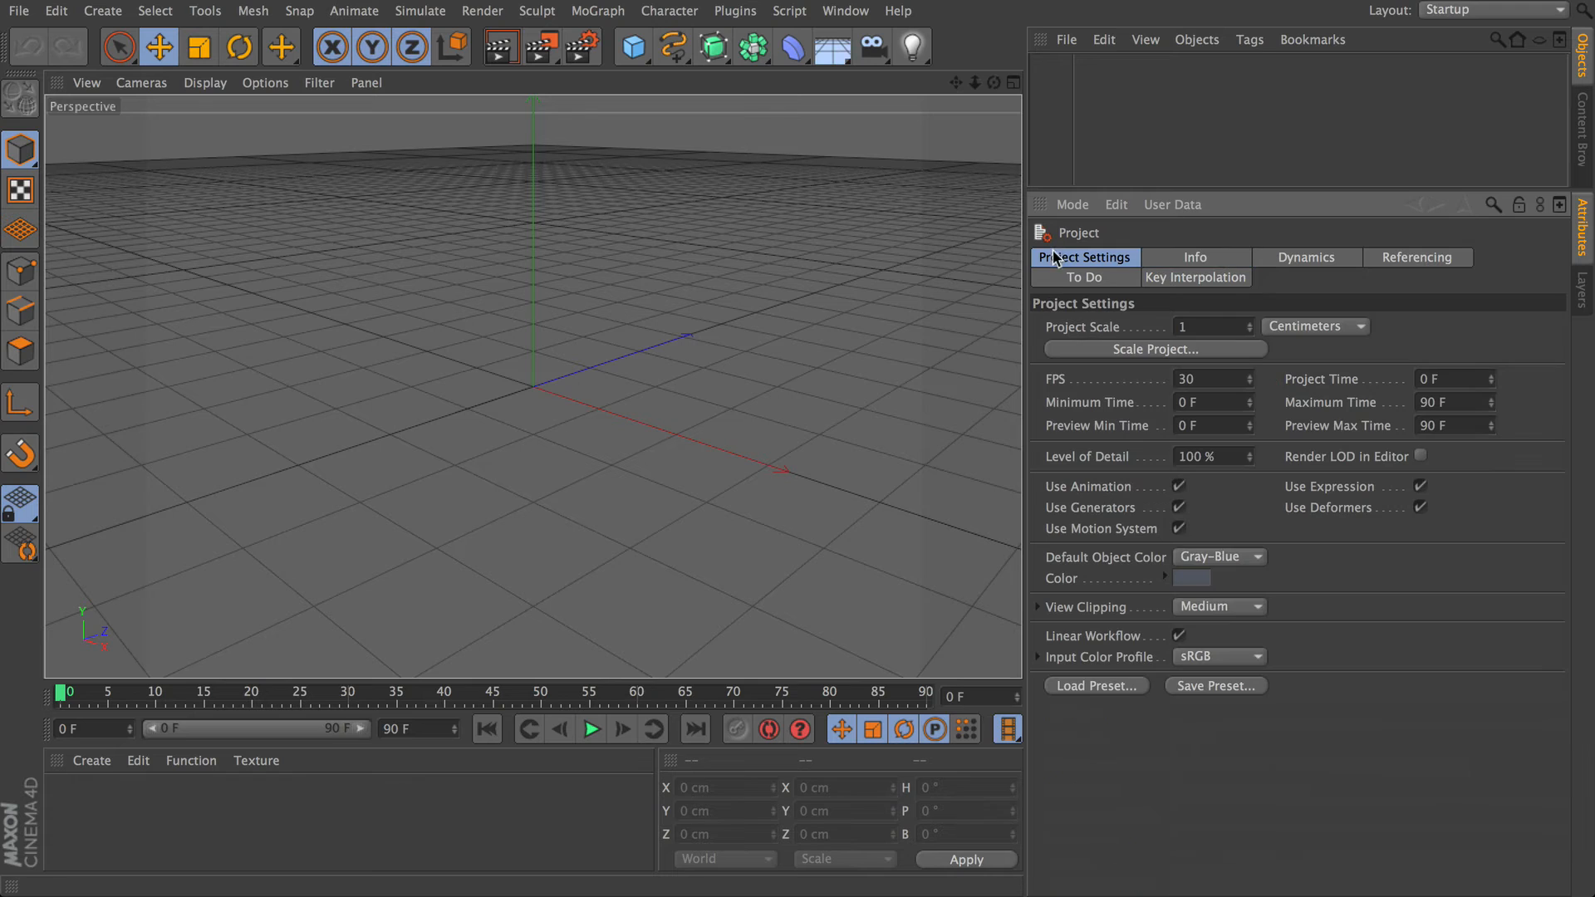
pyautogui.click(1218, 556)
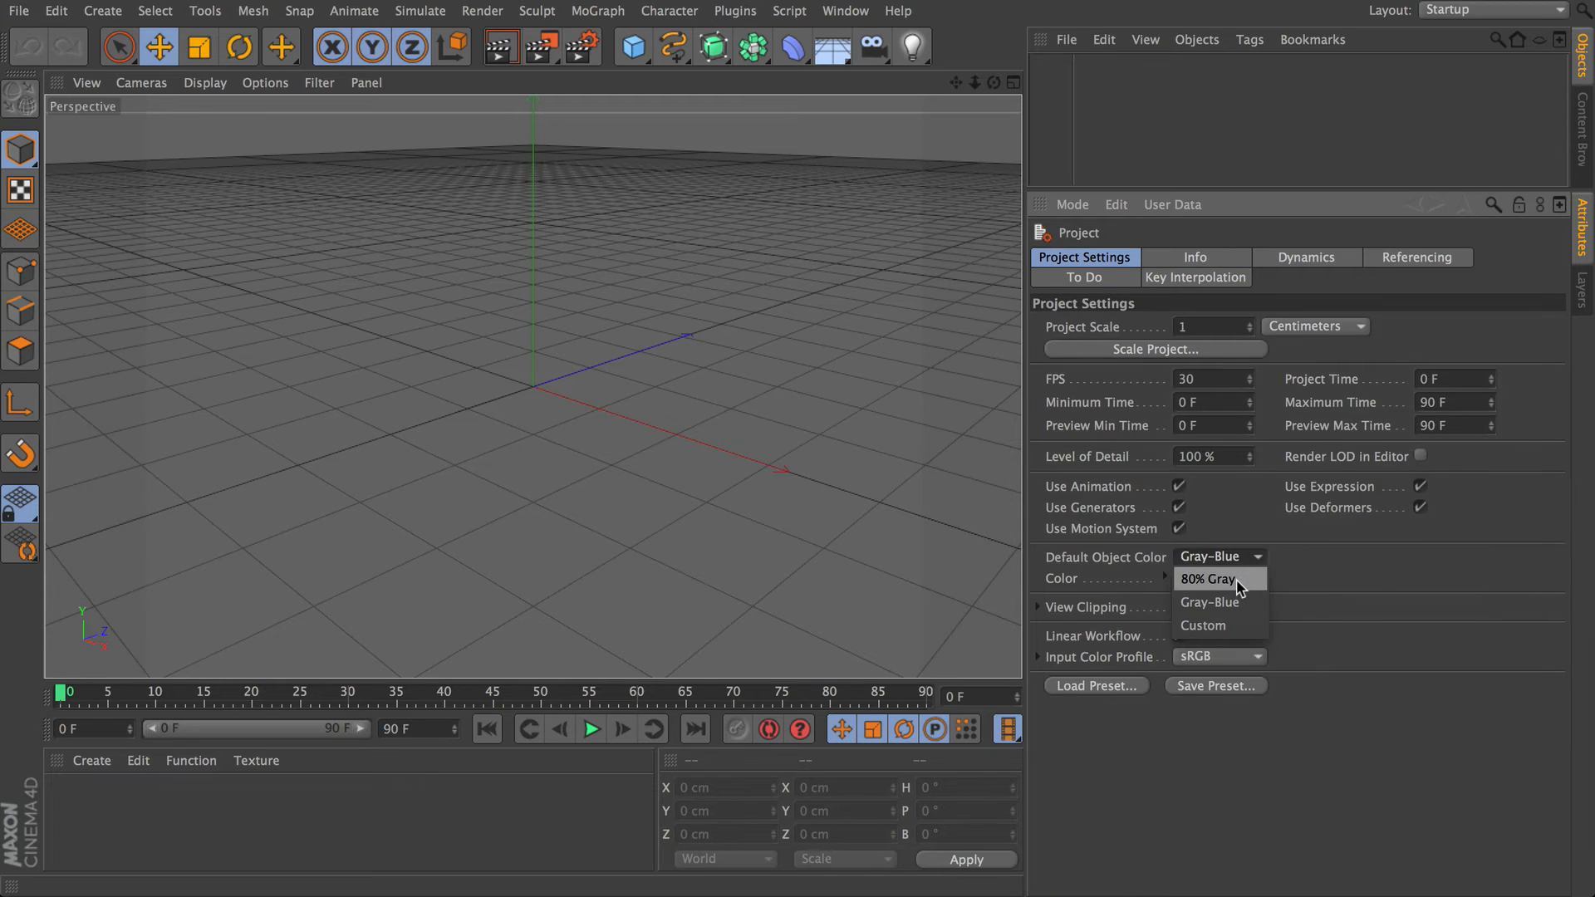
pyautogui.click(1210, 579)
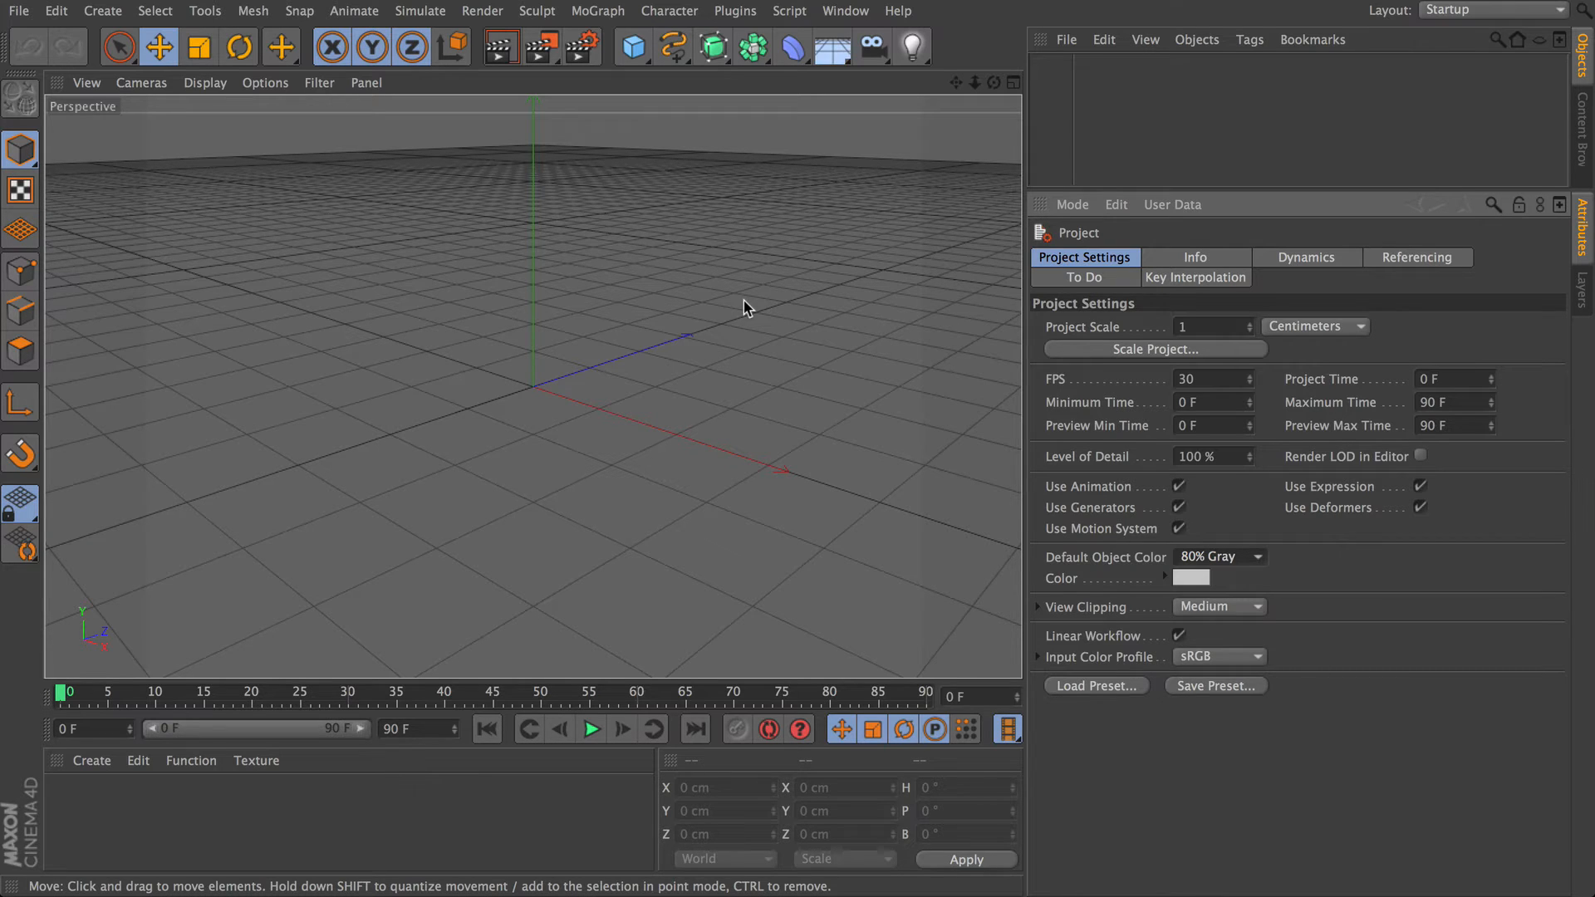
# - Save the project as new.c4d in the CINEMA 4D R14 folder inside Applications/Maxon
pyautogui.click(18, 10)
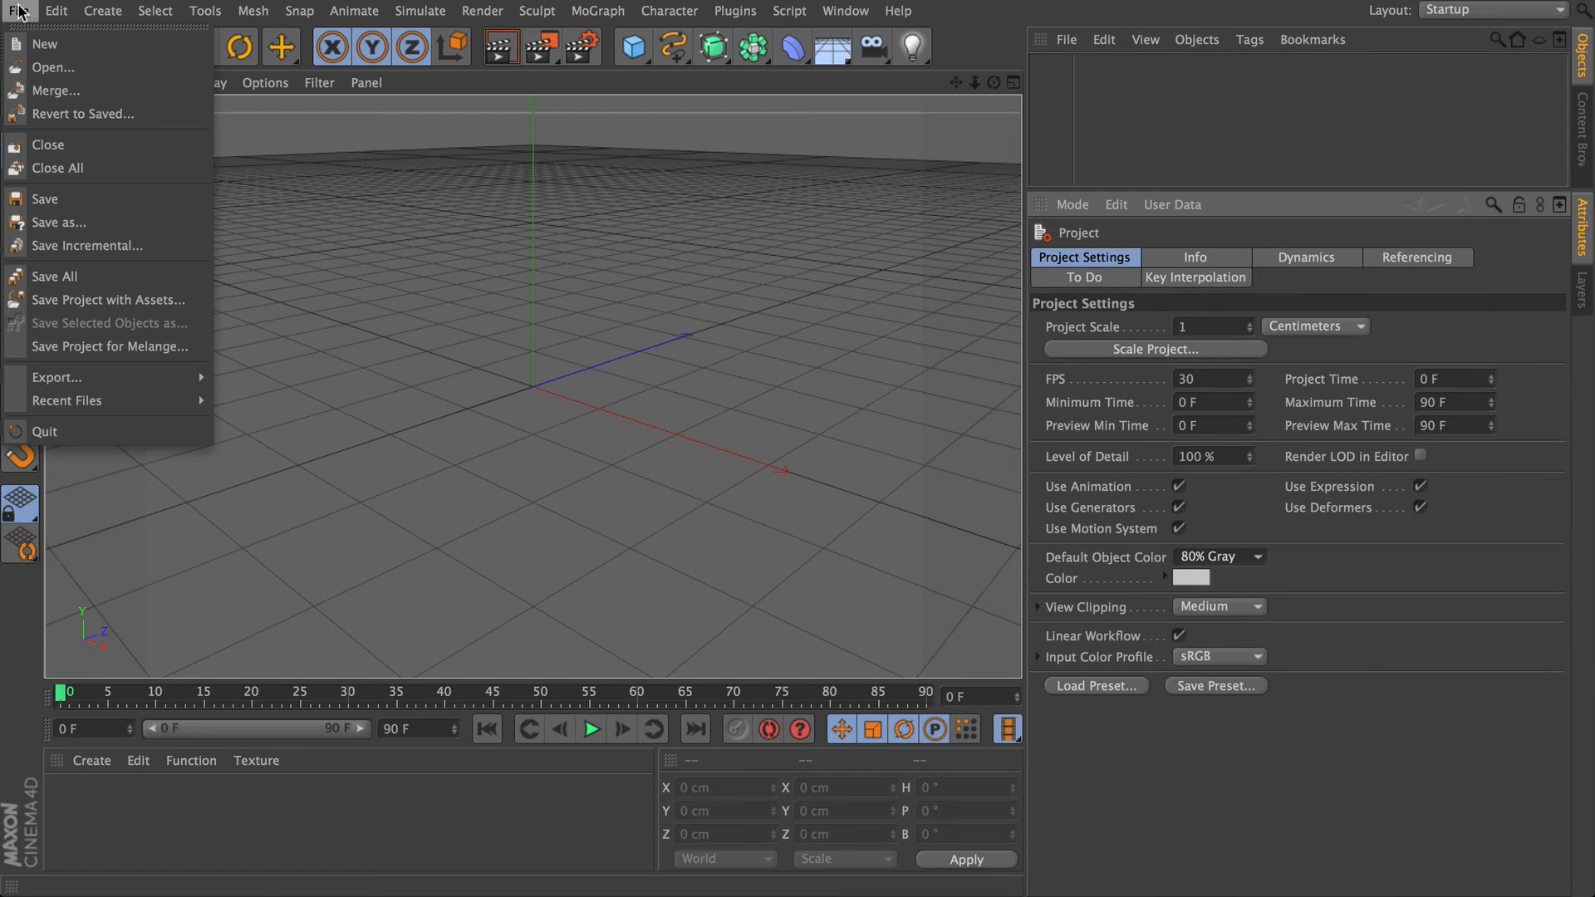
pyautogui.click(115, 223)
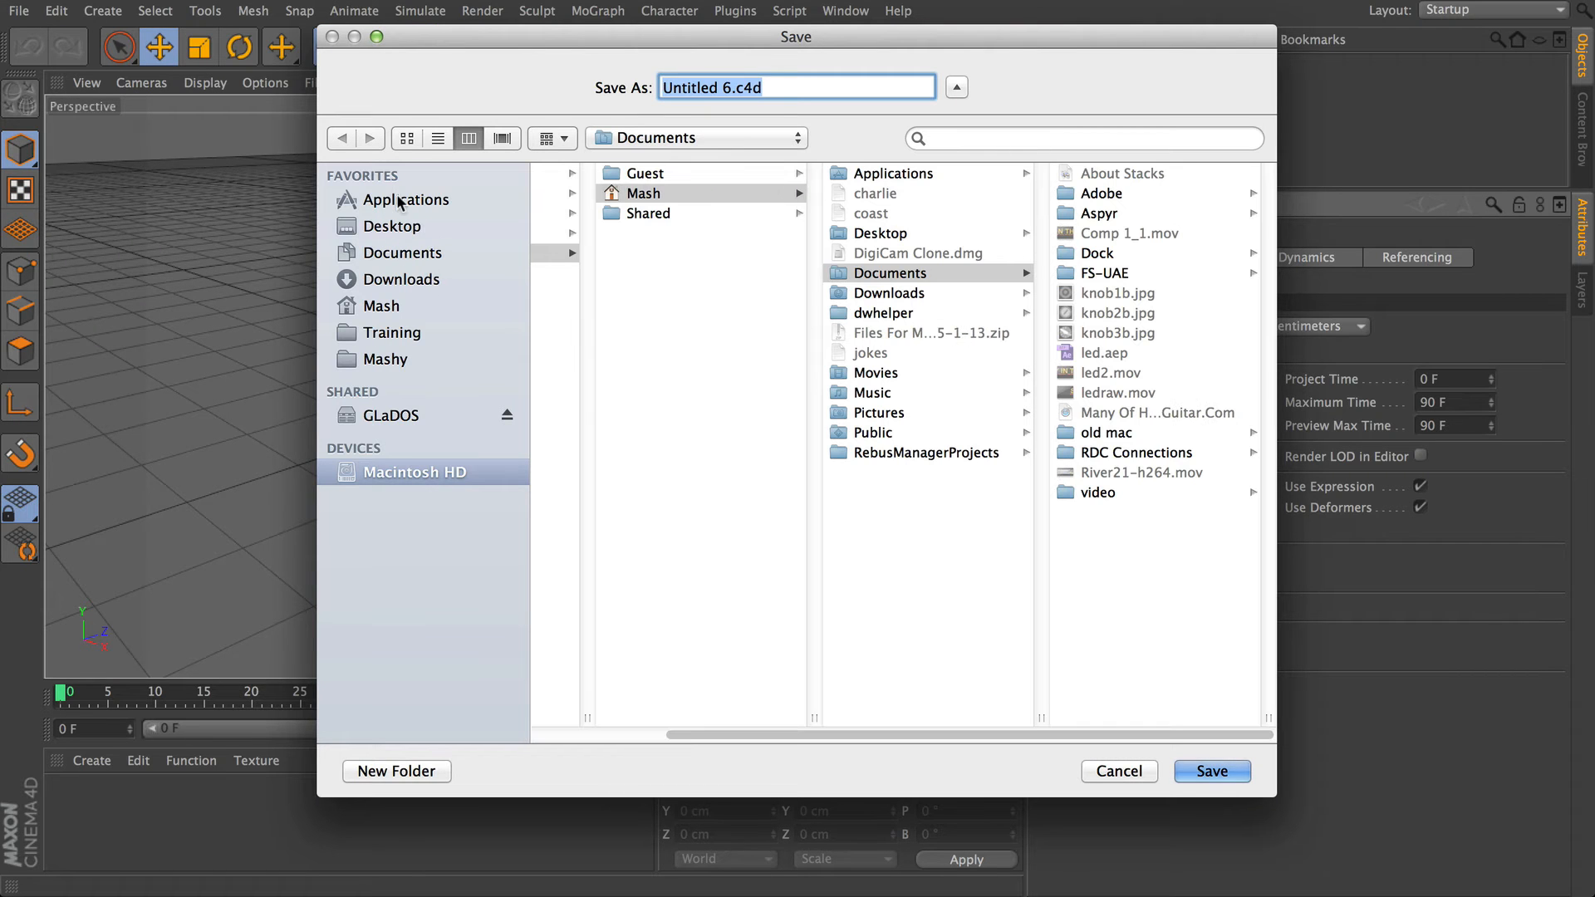
pyautogui.click(399, 201)
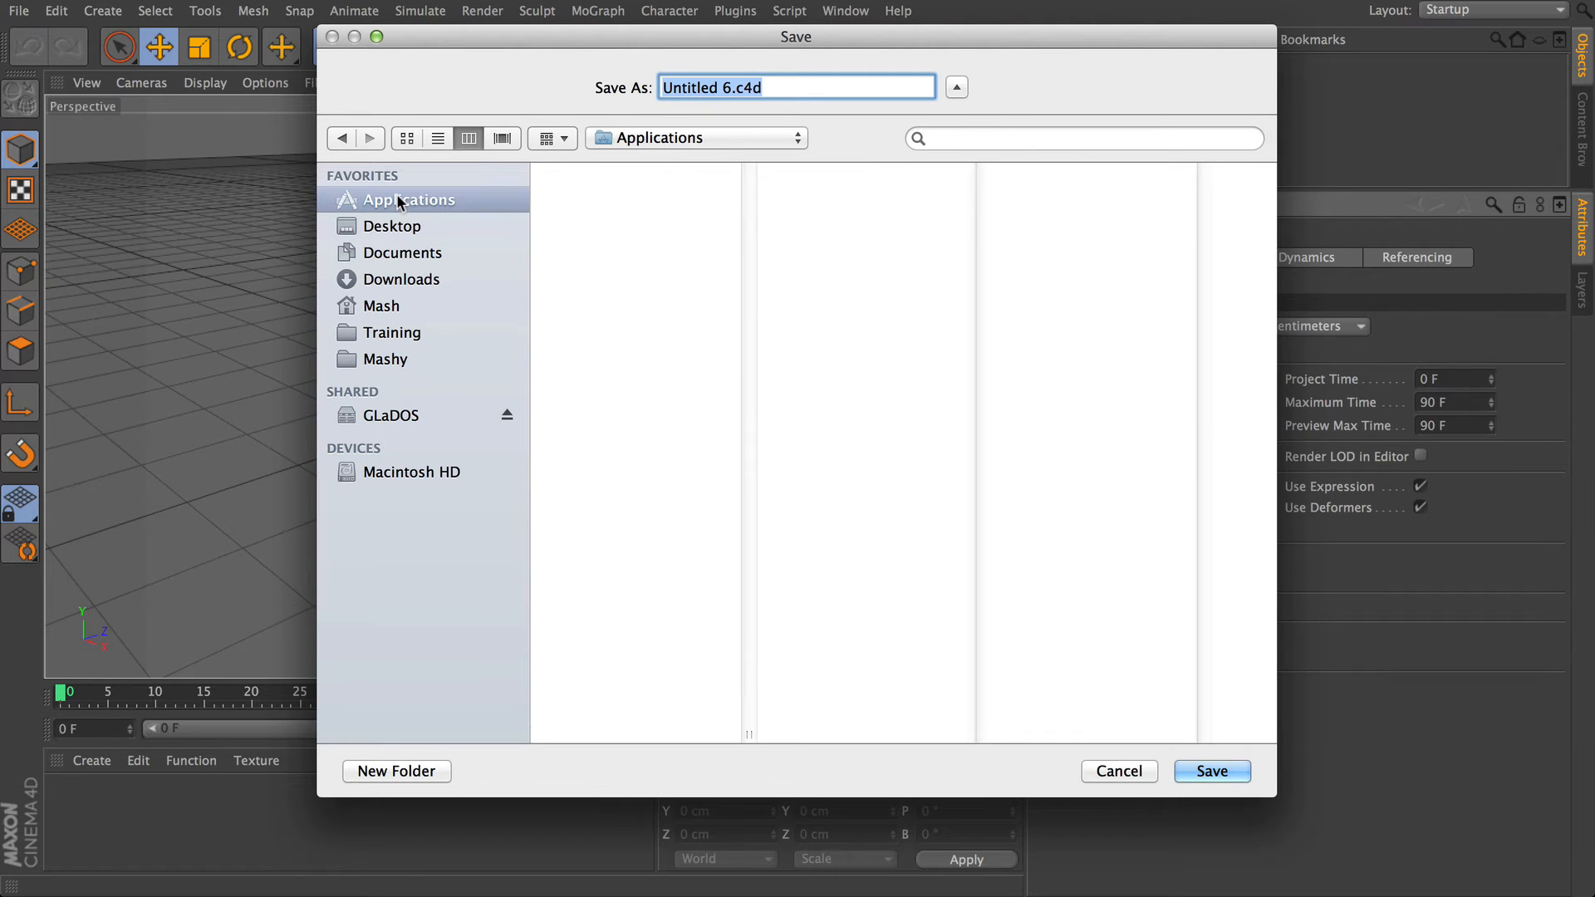
pyautogui.click(748, 445)
pyautogui.click(578, 322)
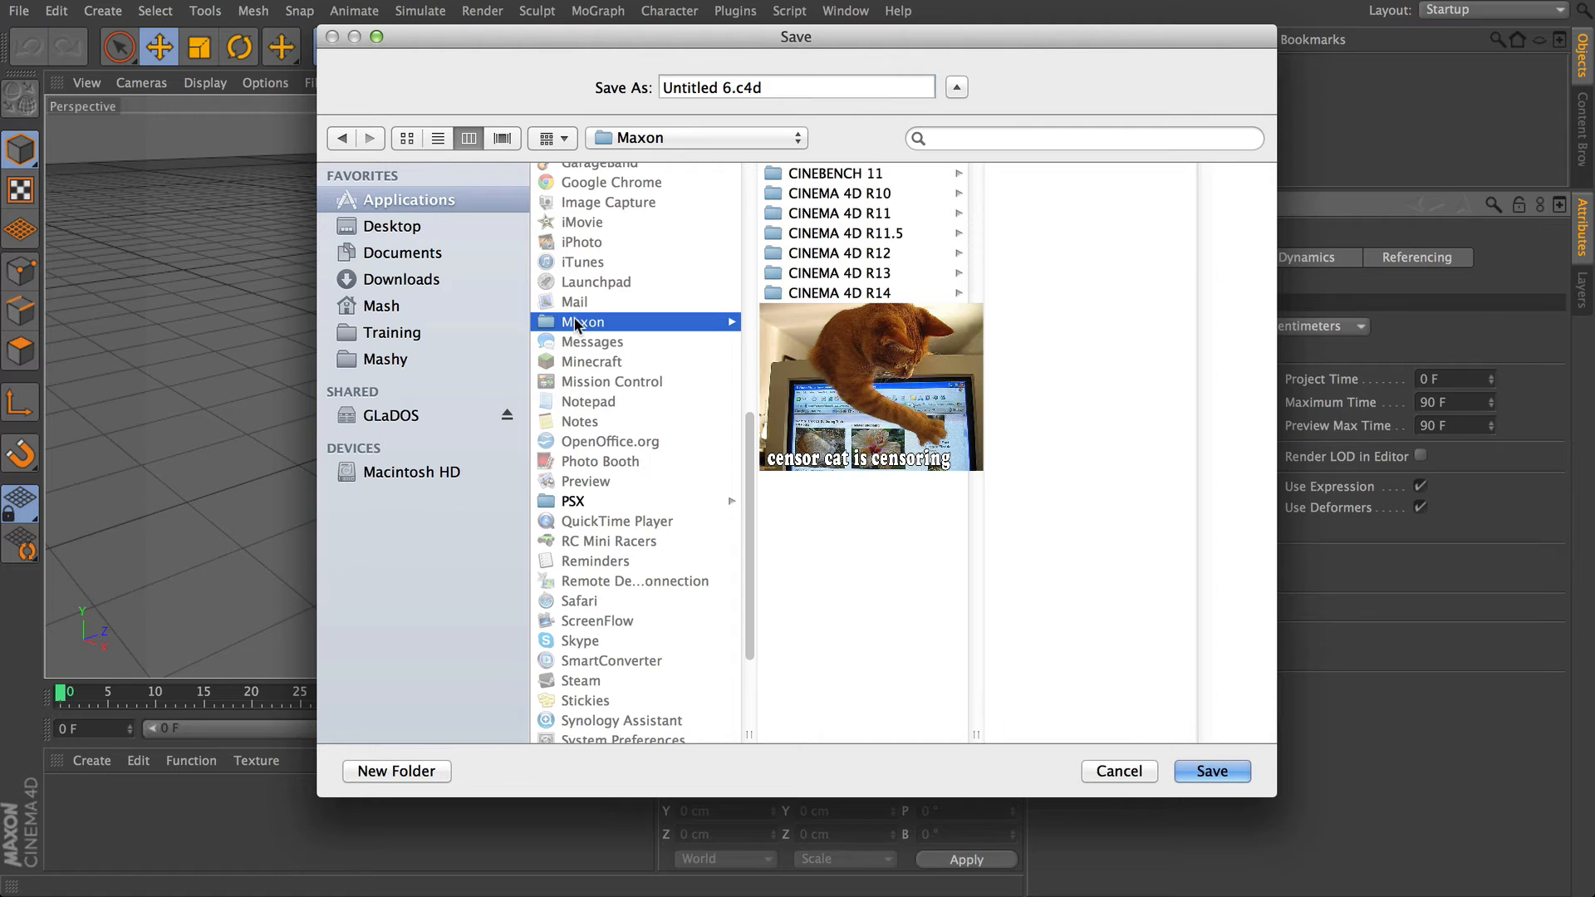
pyautogui.click(849, 293)
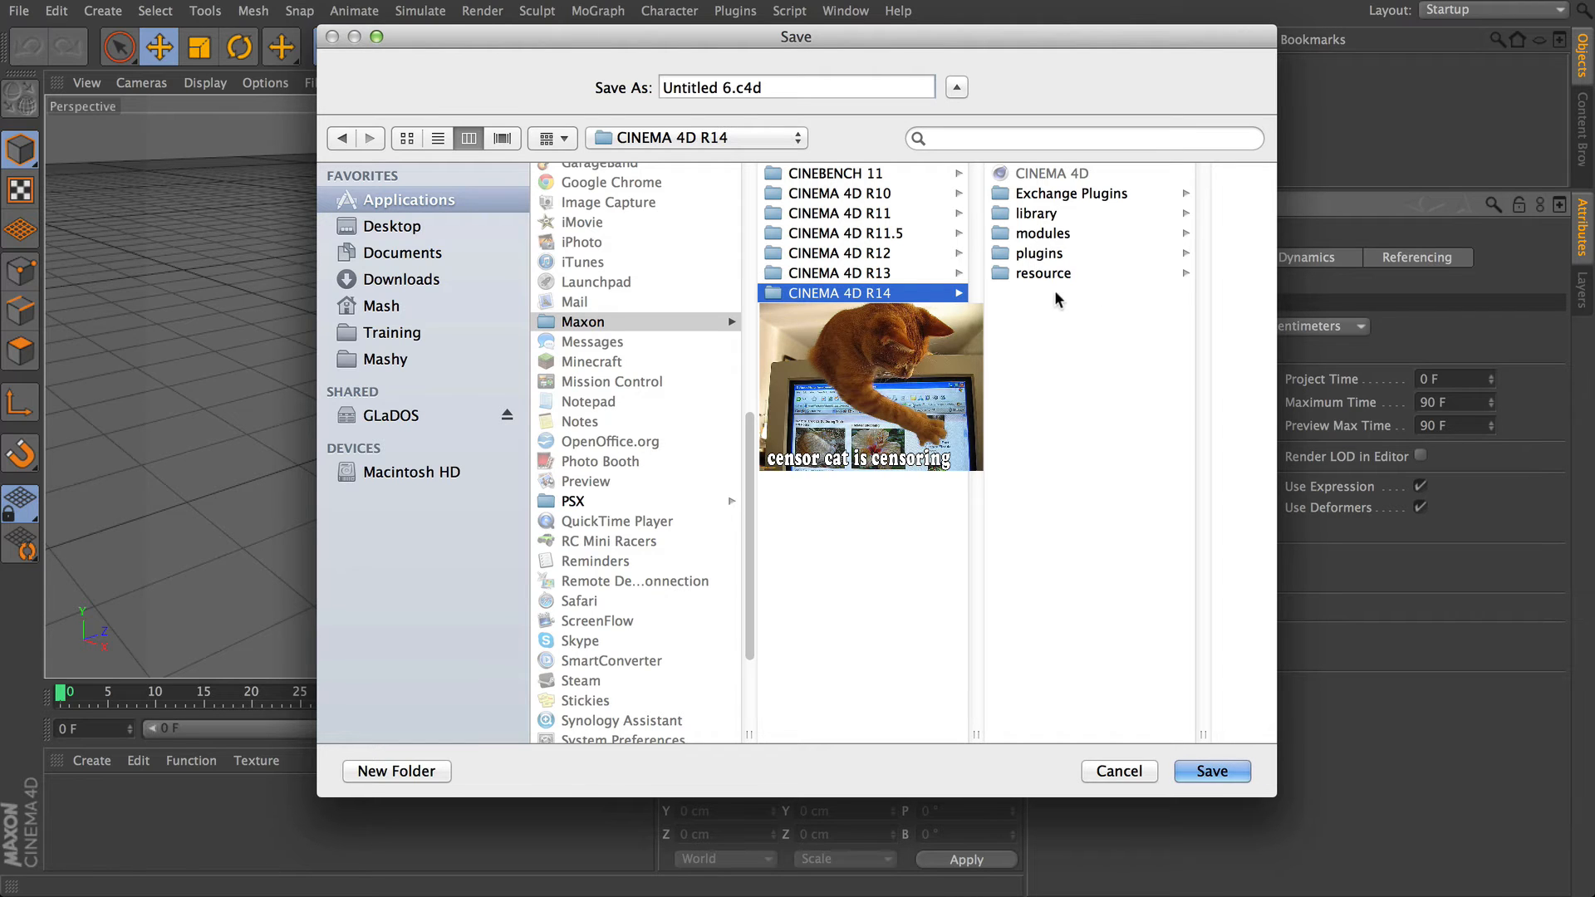
pyautogui.moveTo(811, 88); pyautogui.dragTo(406, 37)
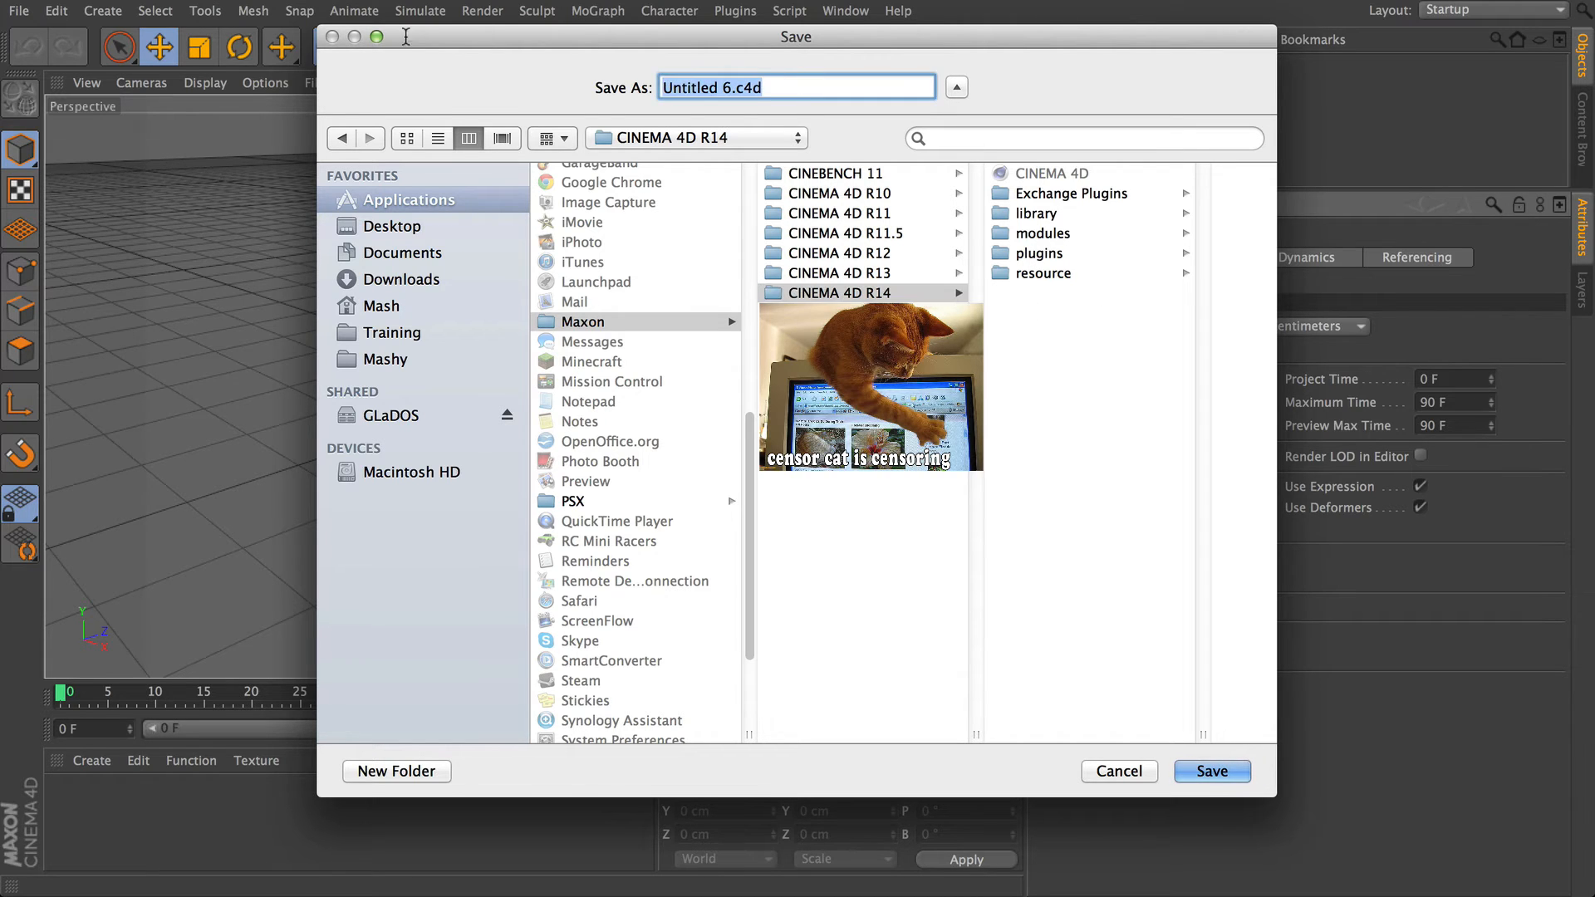
pyautogui.write('new.')
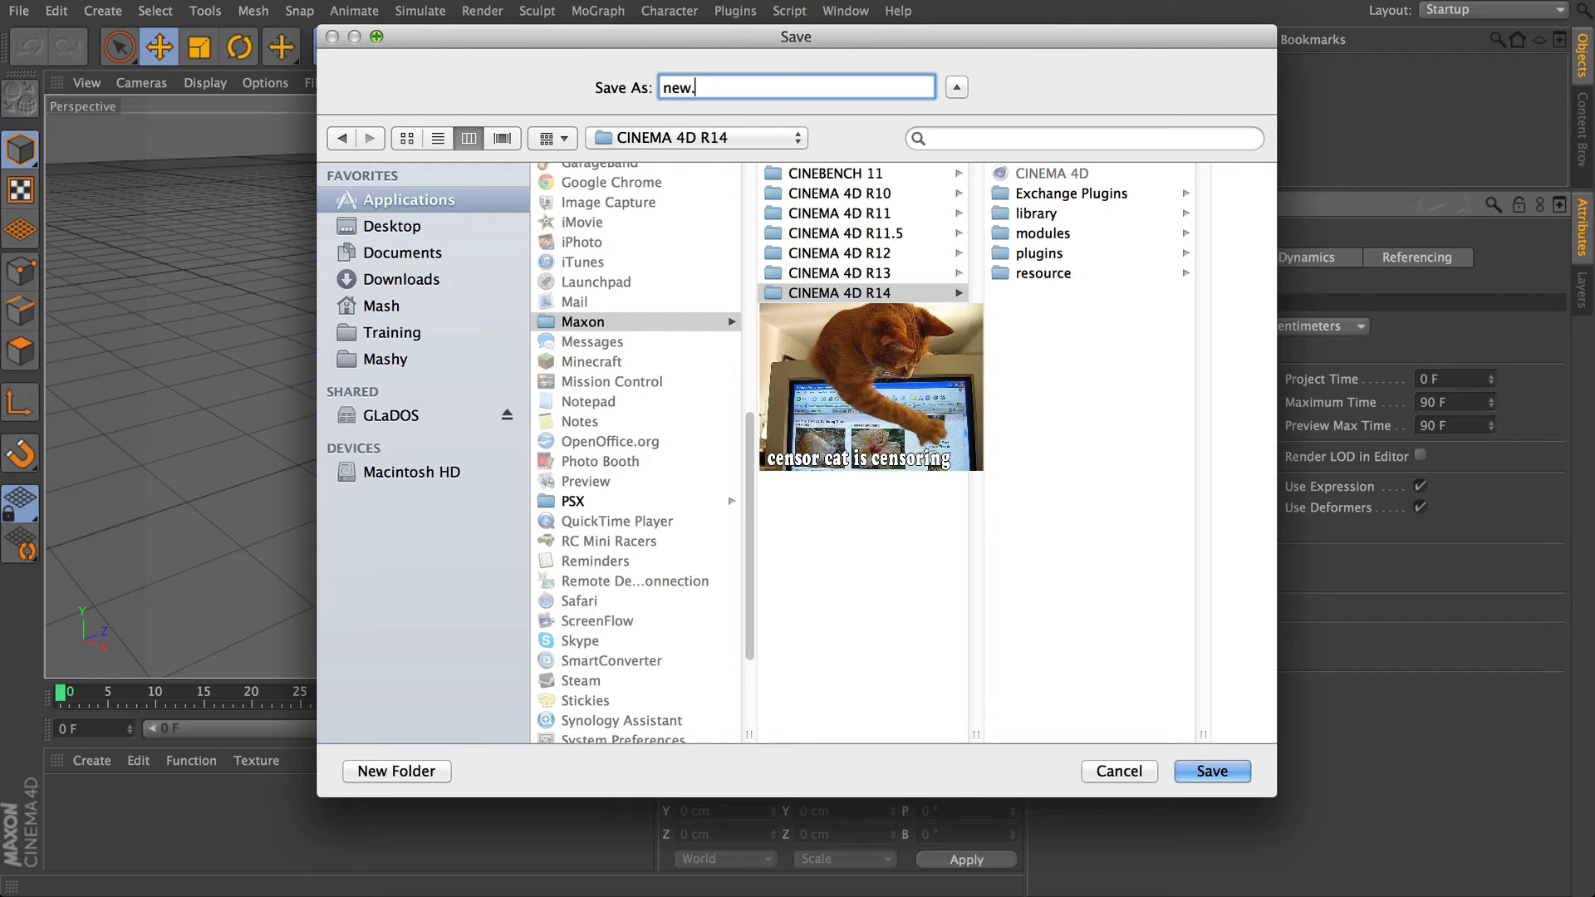
pyautogui.write('c4d')
pyautogui.click(1206, 770)
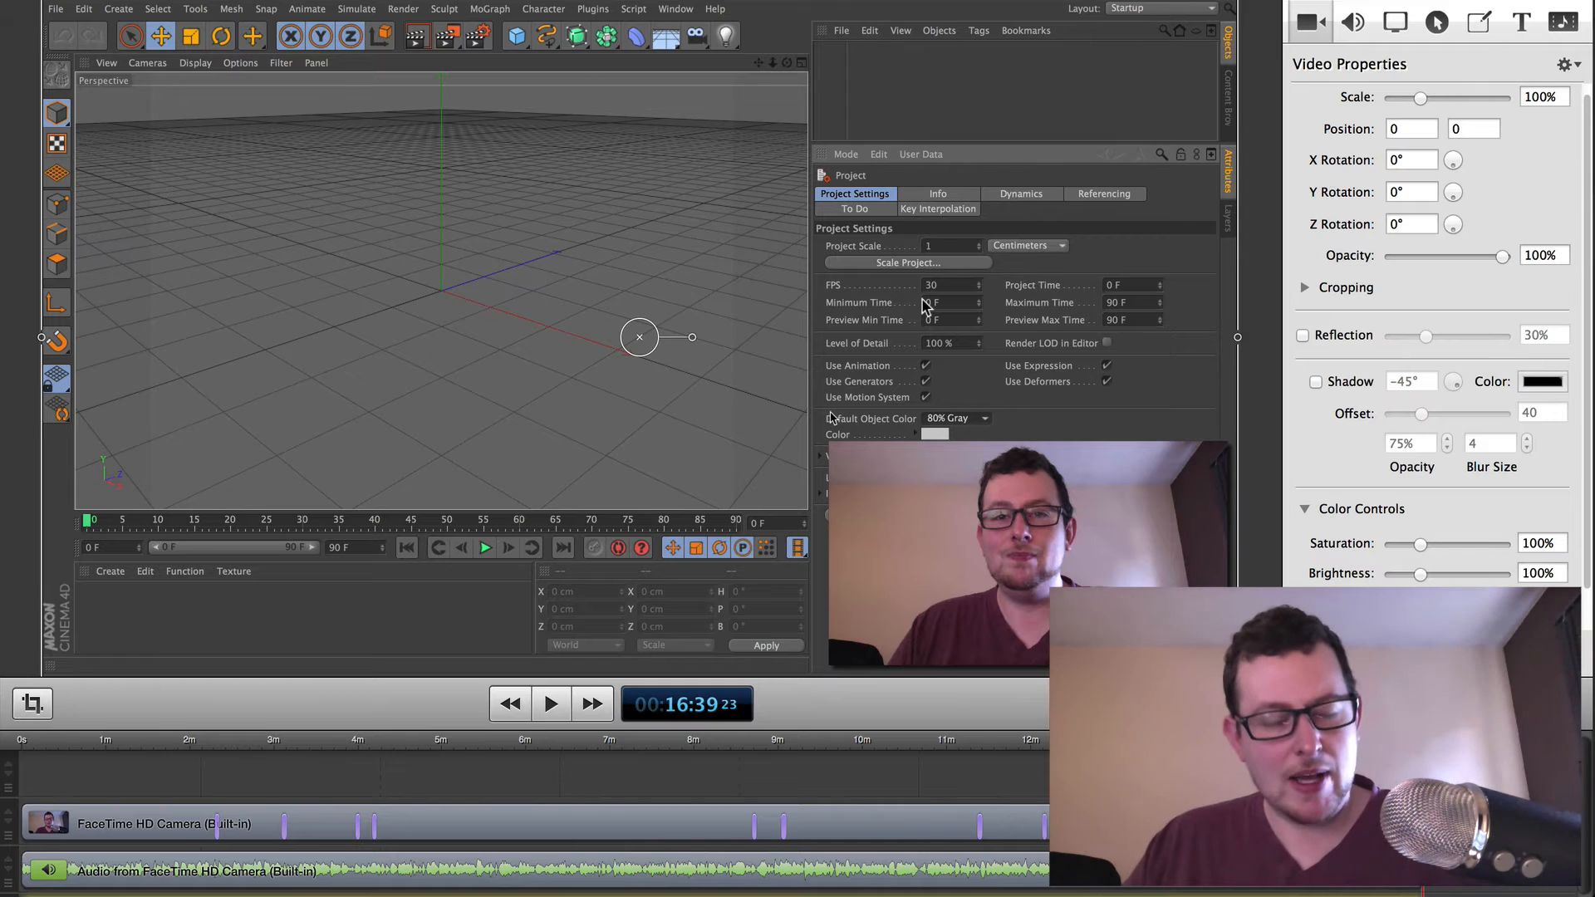
# - Switch back to Cinema 4D, open its Preferences and check the available interface schemes
pyautogui.press('super+Tab')
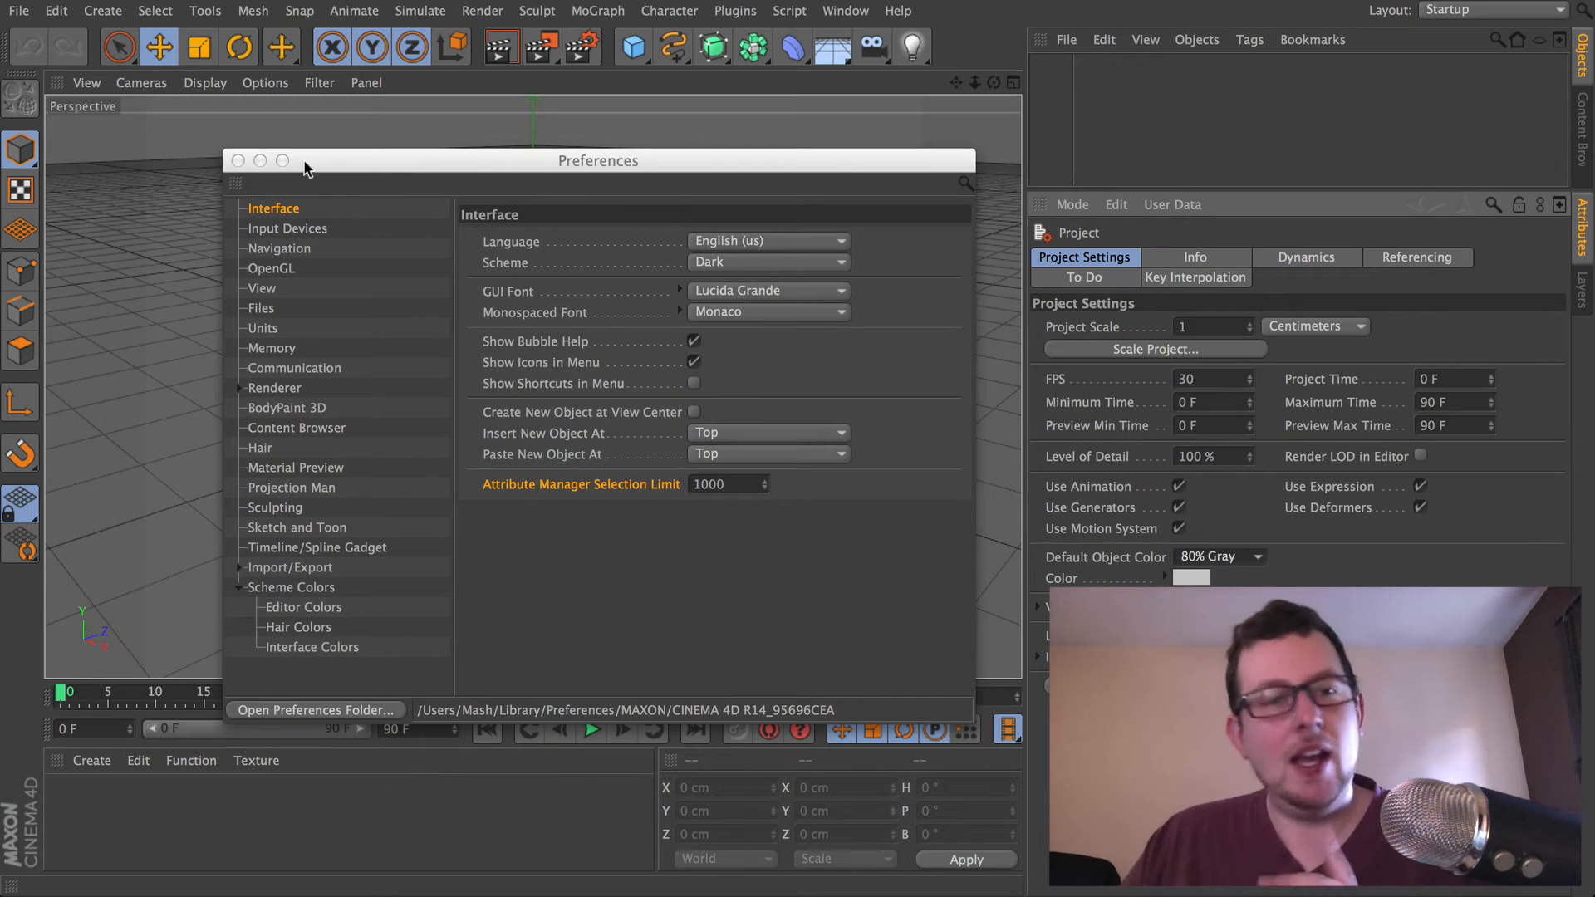
pyautogui.click(54, 12)
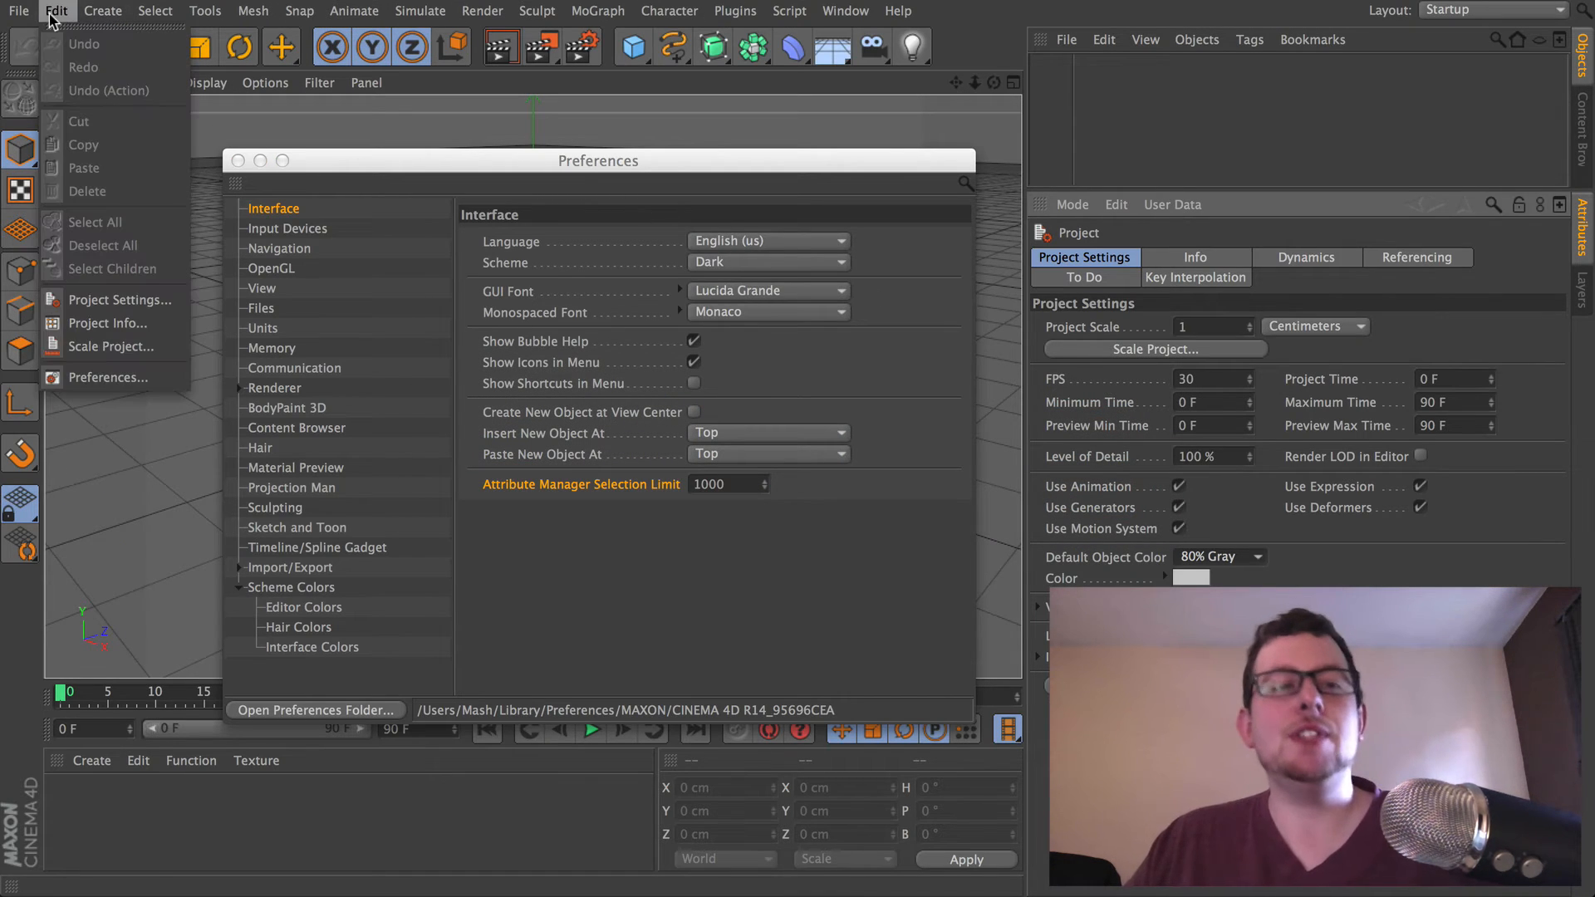
pyautogui.click(131, 378)
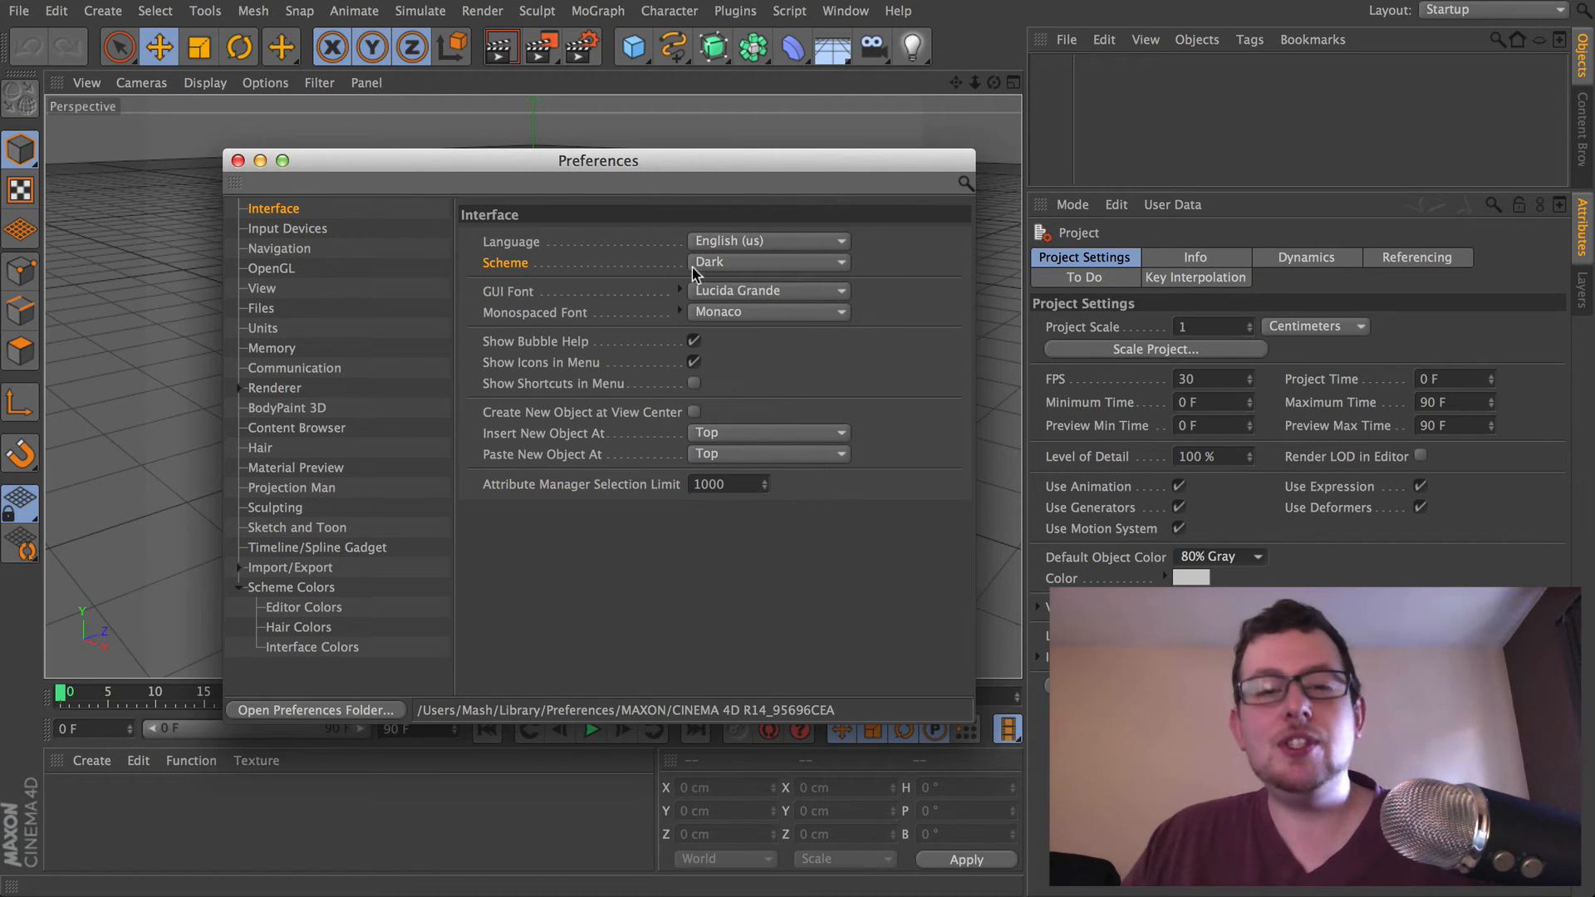
pyautogui.click(729, 267)
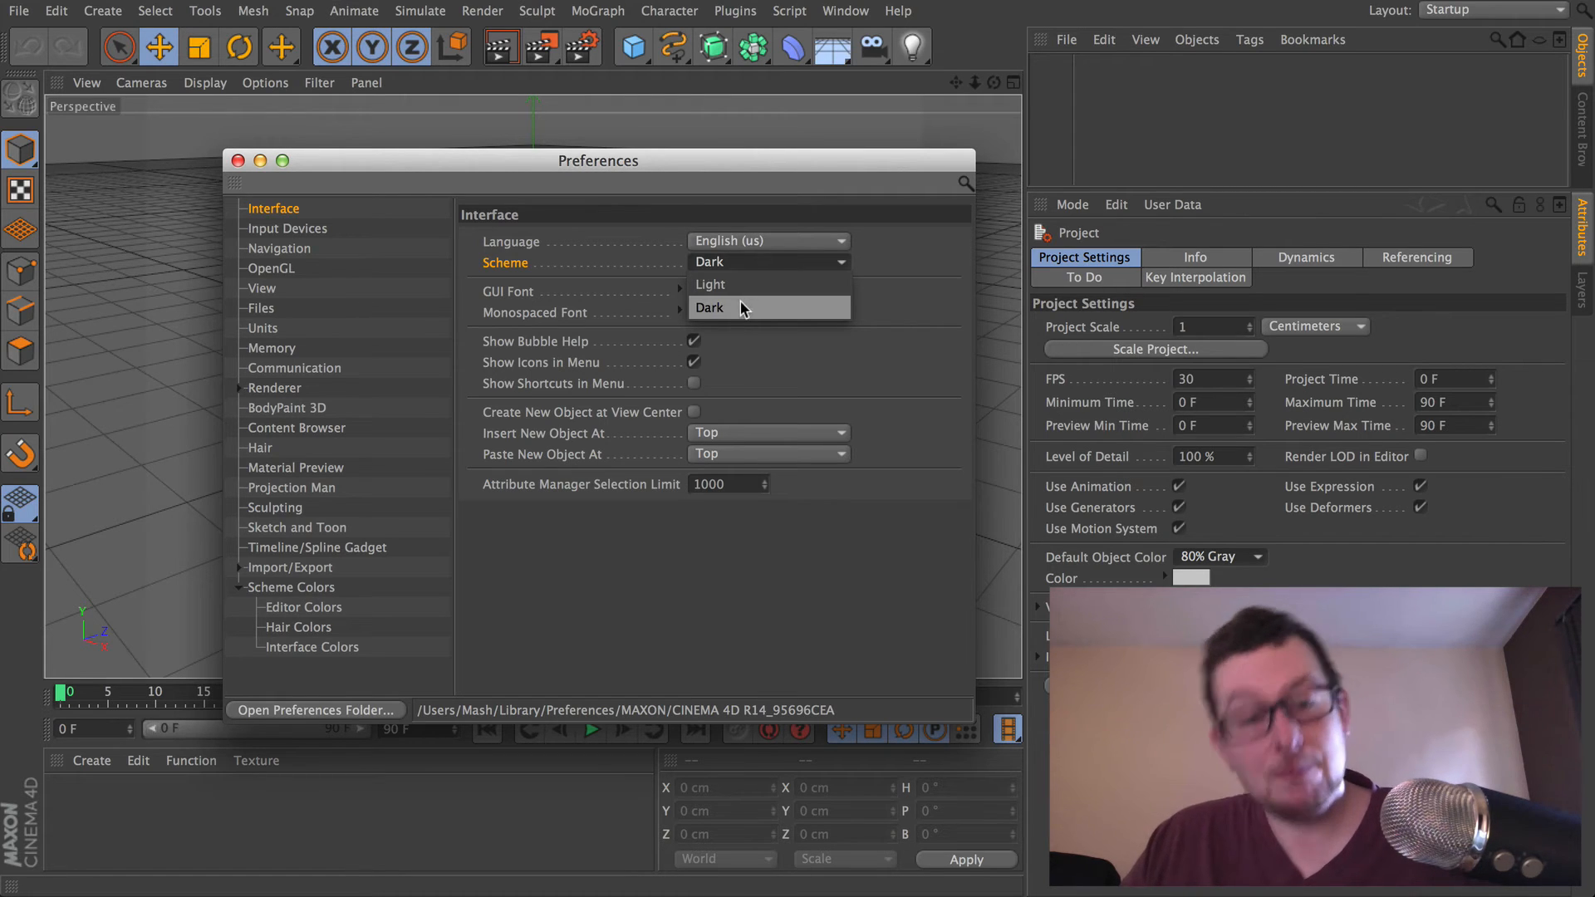
pyautogui.click(576, 586)
# - Enable Show Shortcuts in Menu in the Interface preferences and compare how commands are listed before and after the change
pyautogui.click(572, 386)
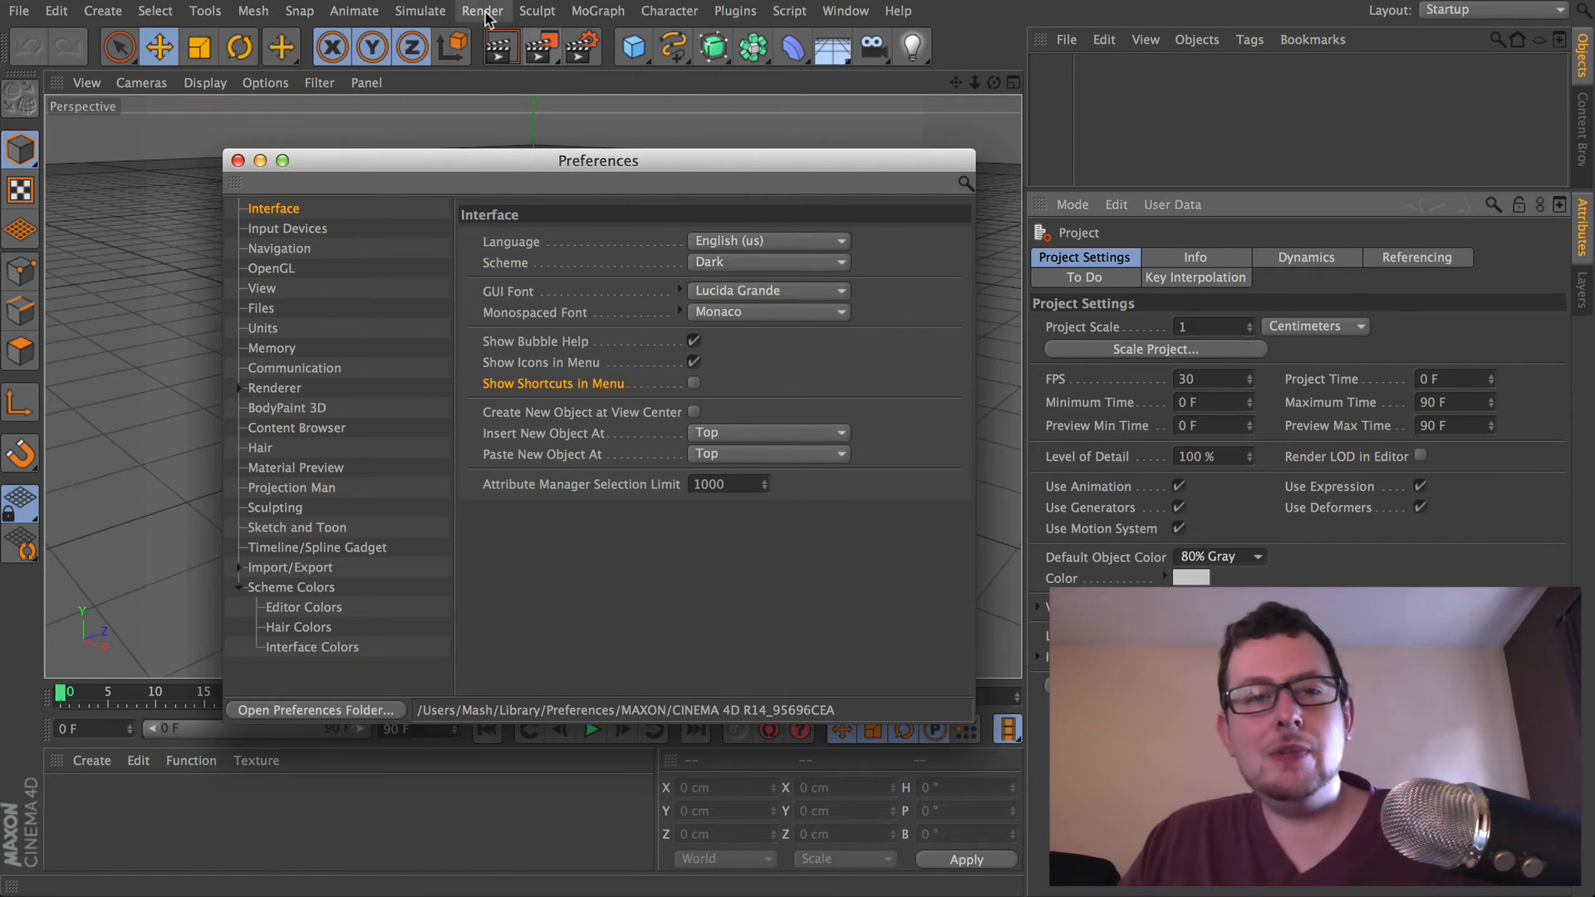
pyautogui.click(420, 10)
pyautogui.moveTo(245, 8)
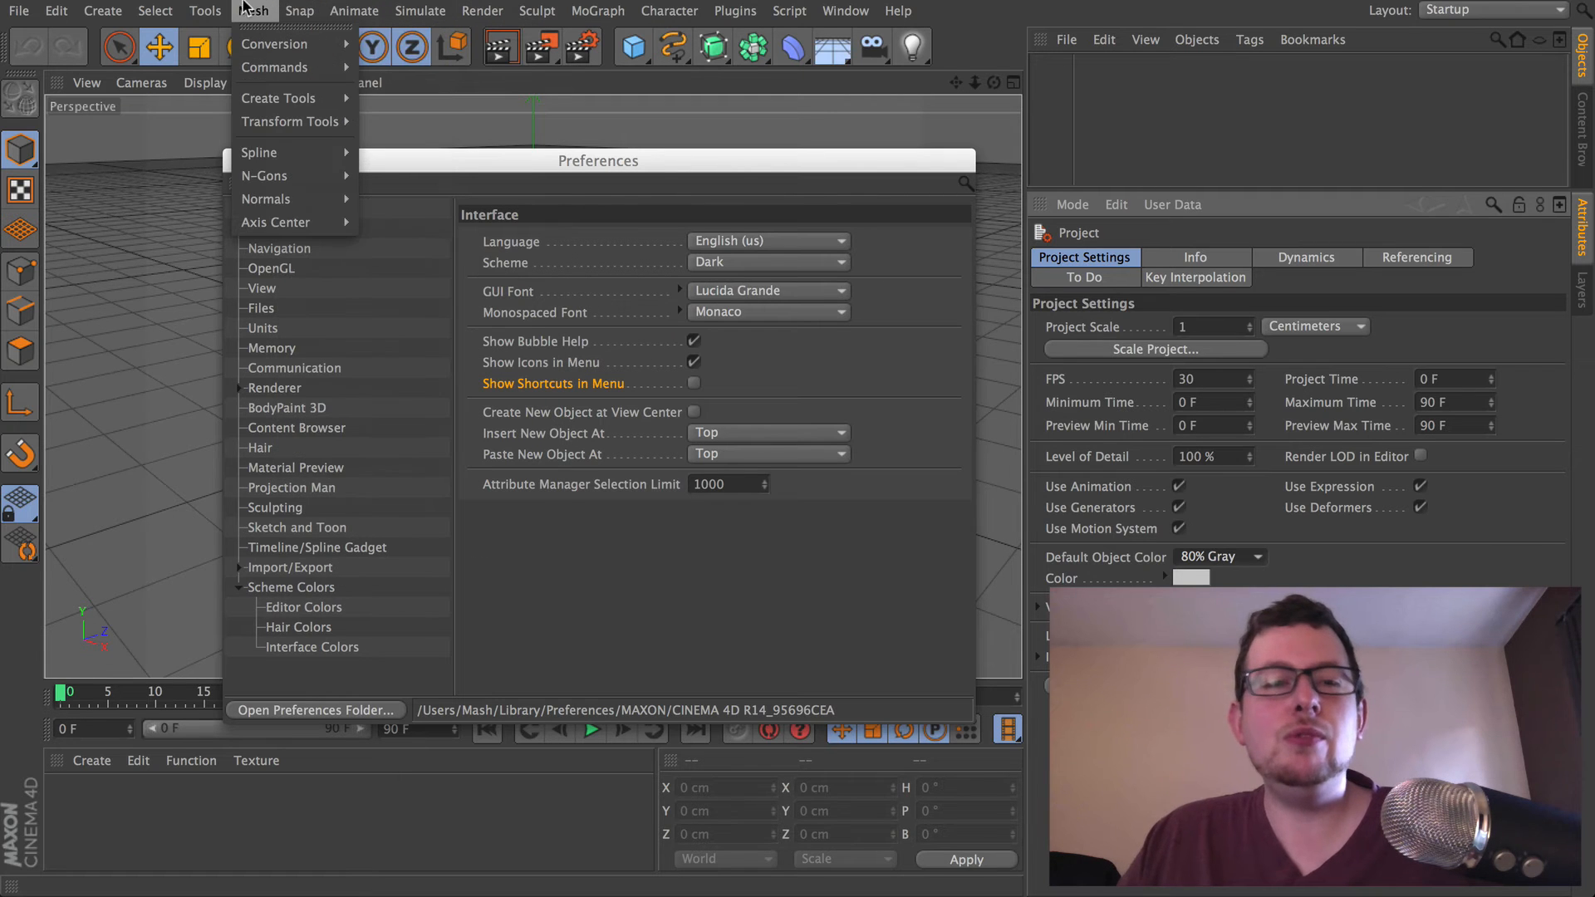
pyautogui.moveTo(298, 10)
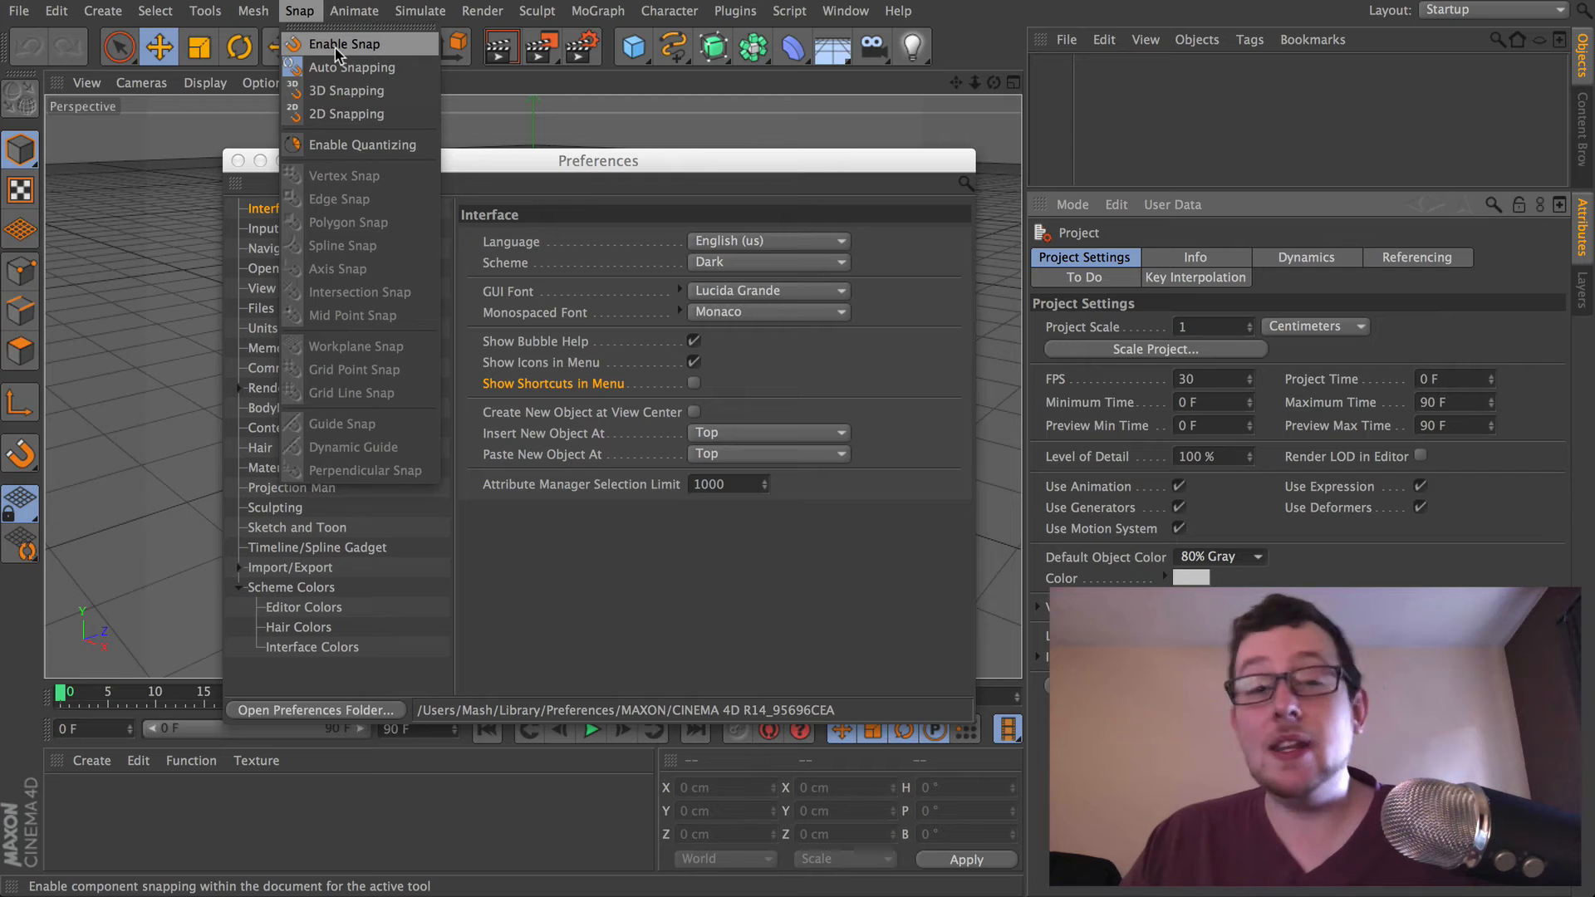
pyautogui.click(614, 604)
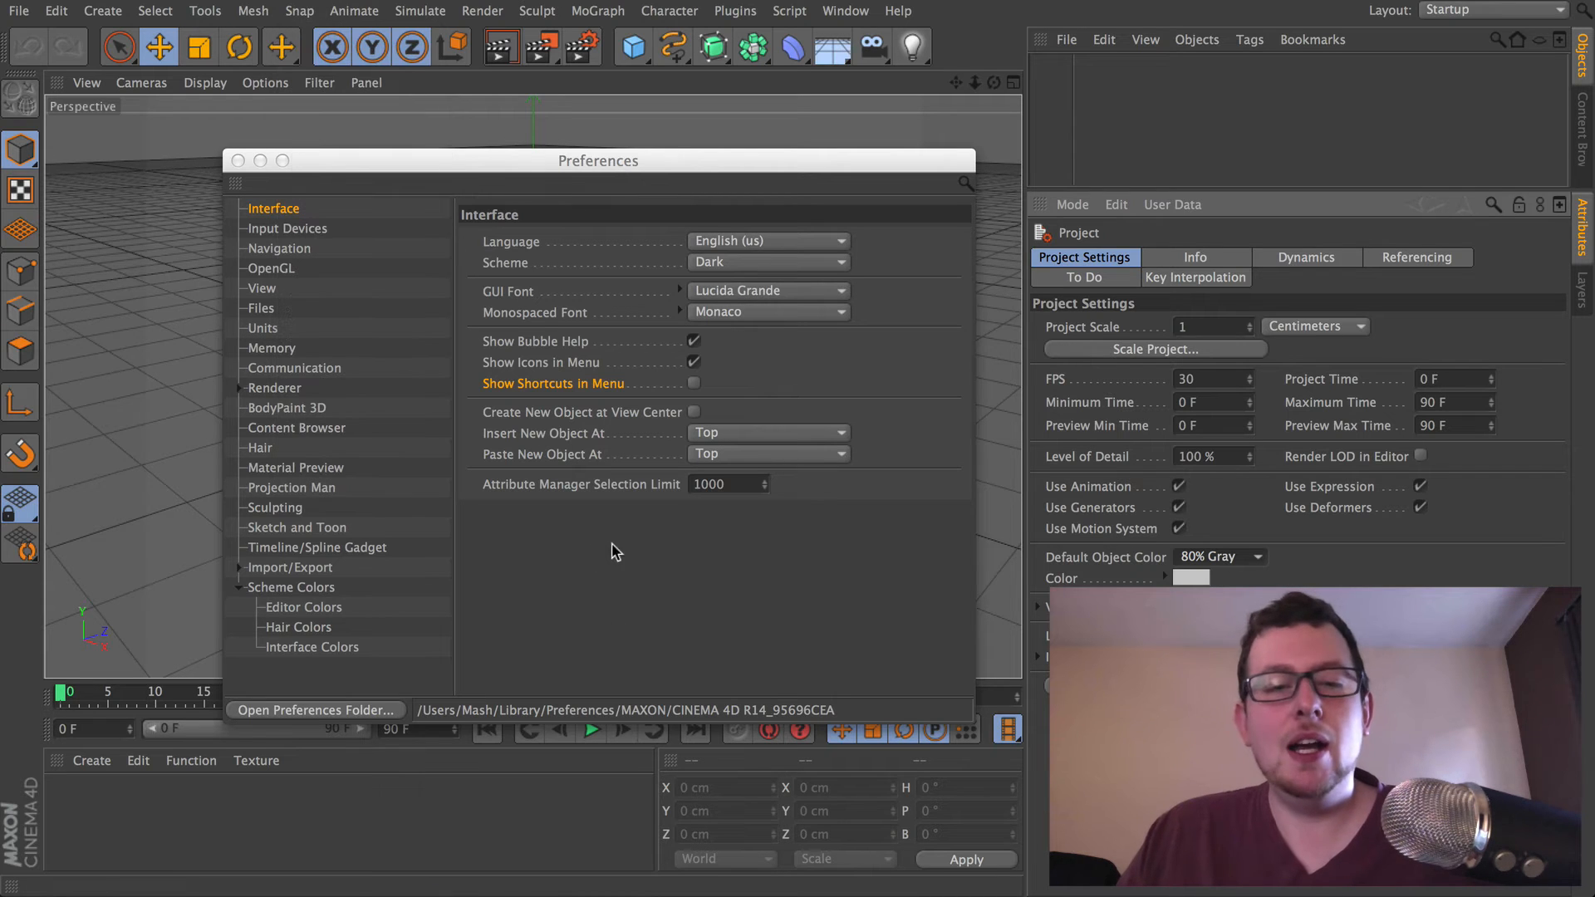
pyautogui.click(529, 381)
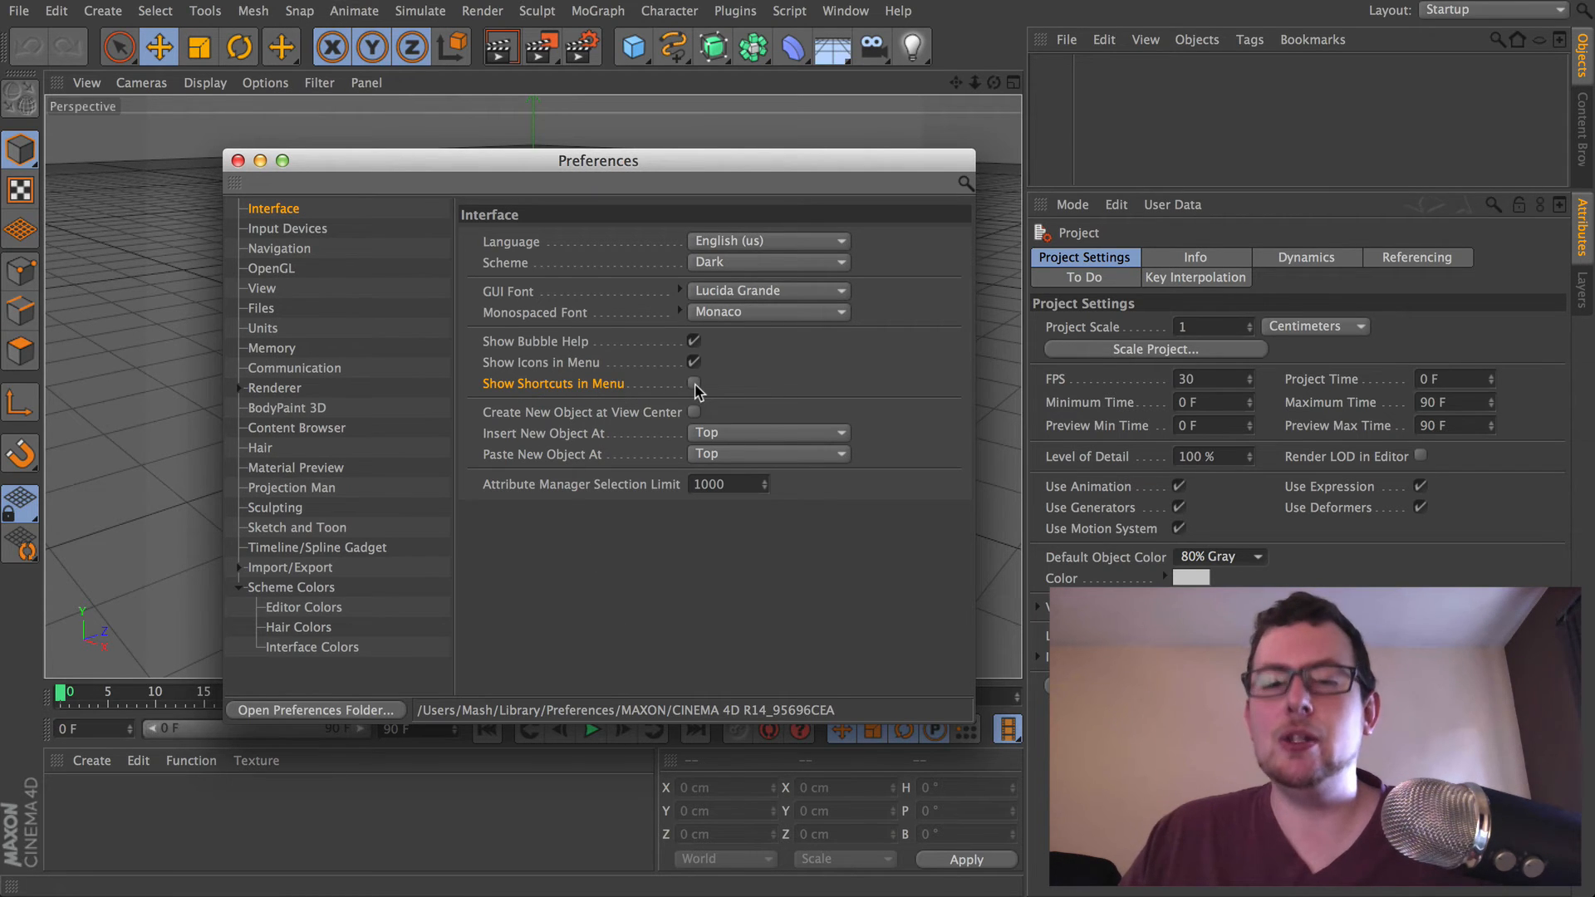
pyautogui.click(301, 11)
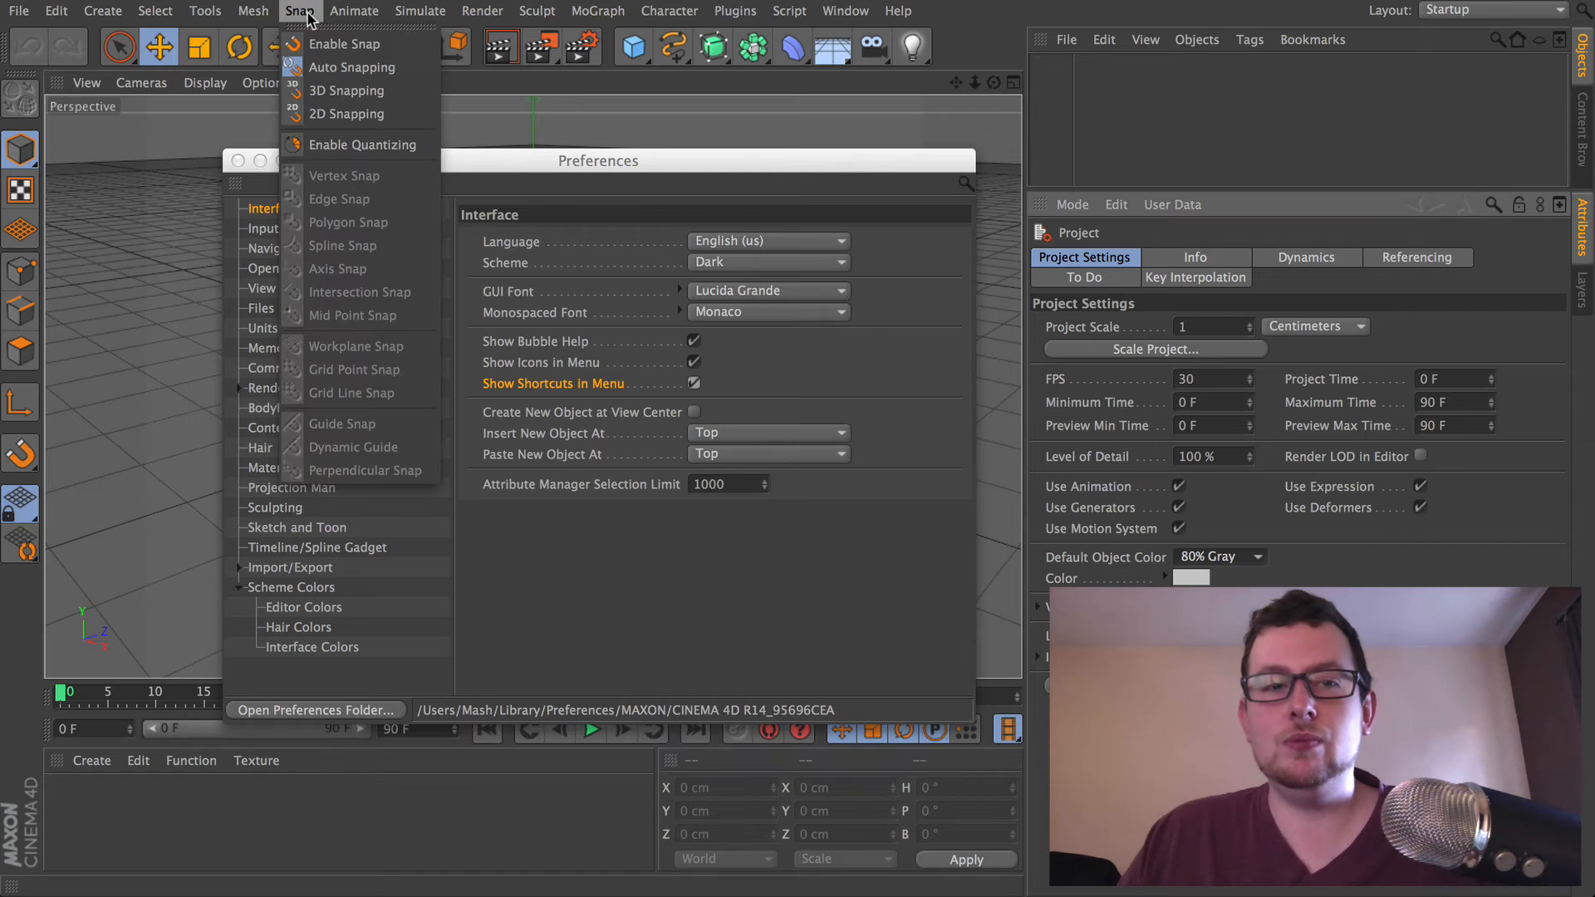
pyautogui.moveTo(176, 11)
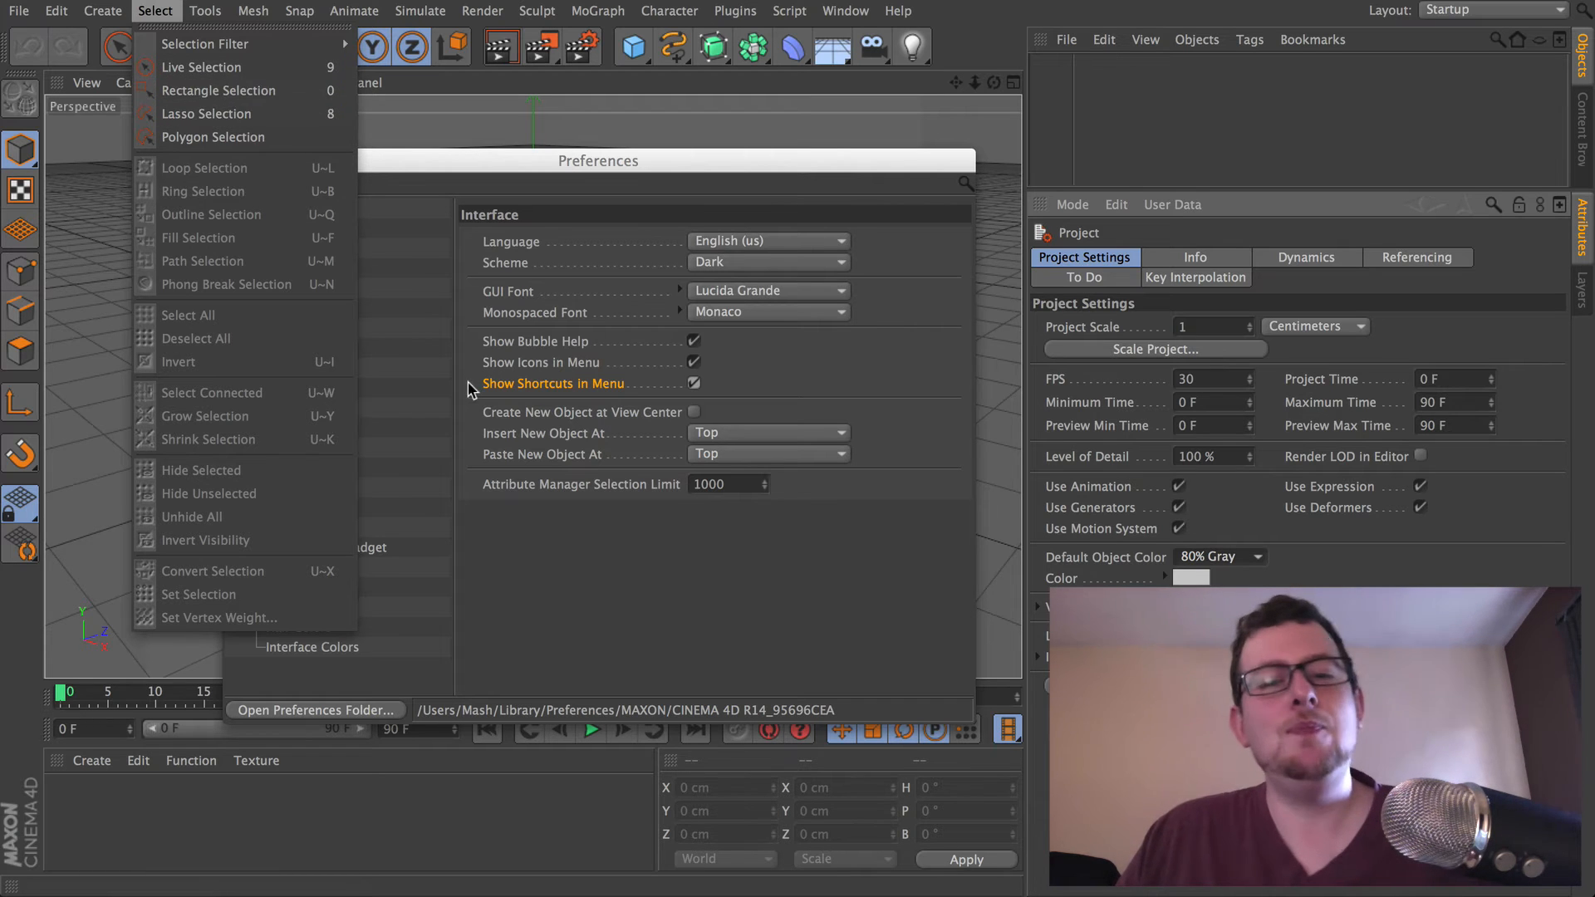
pyautogui.click(667, 609)
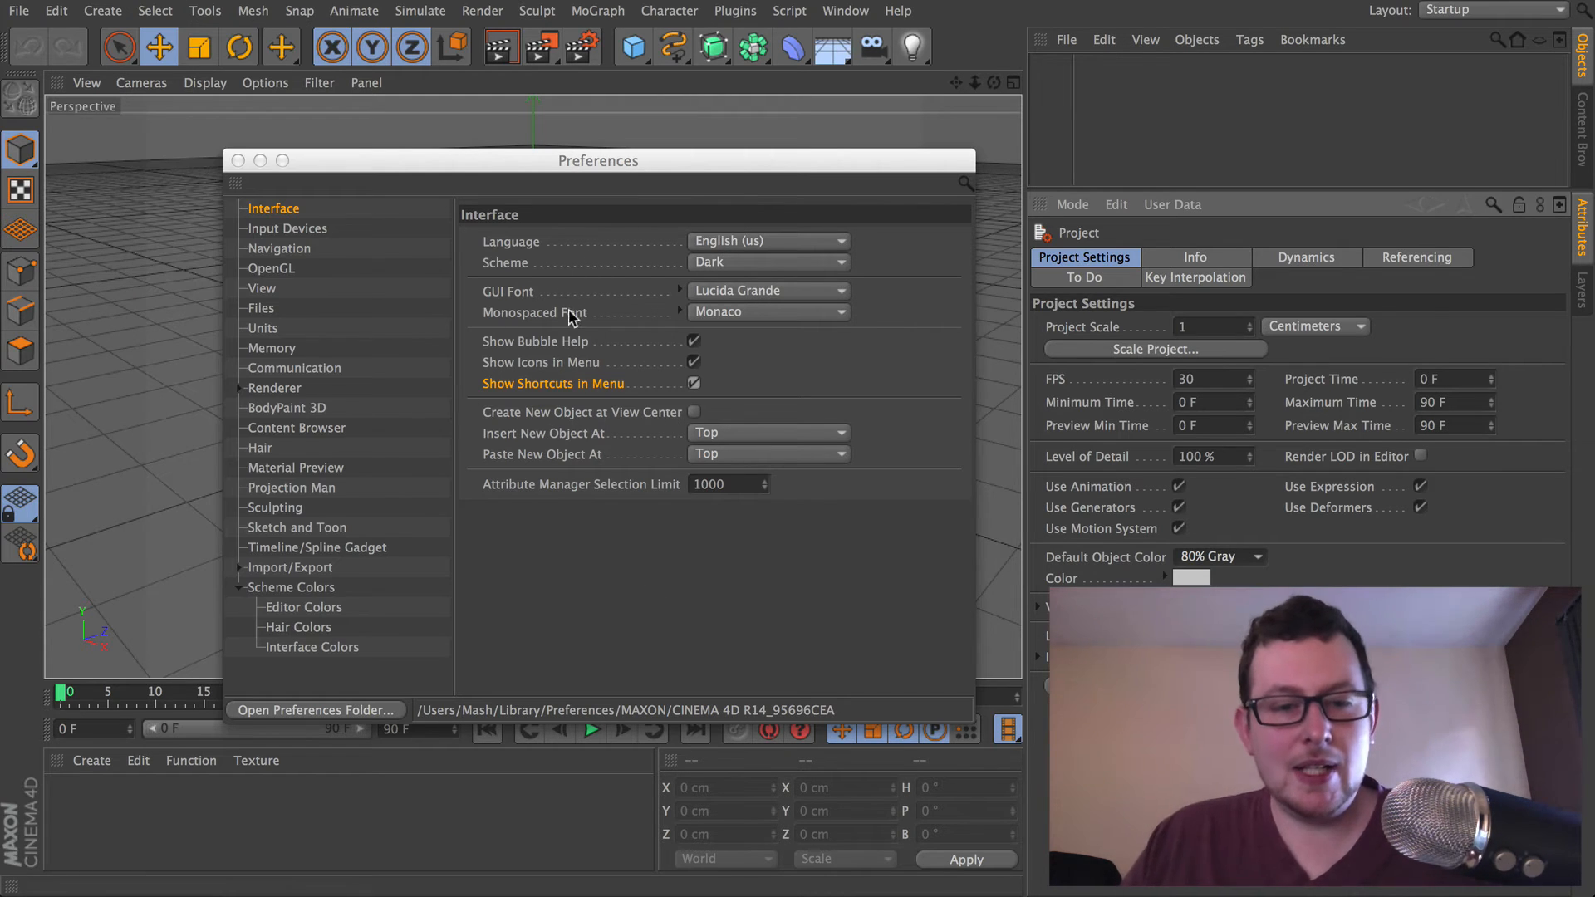
# - Set the Attribute Manager Selection Limit to 10000 and open the Input Devices and Navigation preferences for review
pyautogui.click(568, 491)
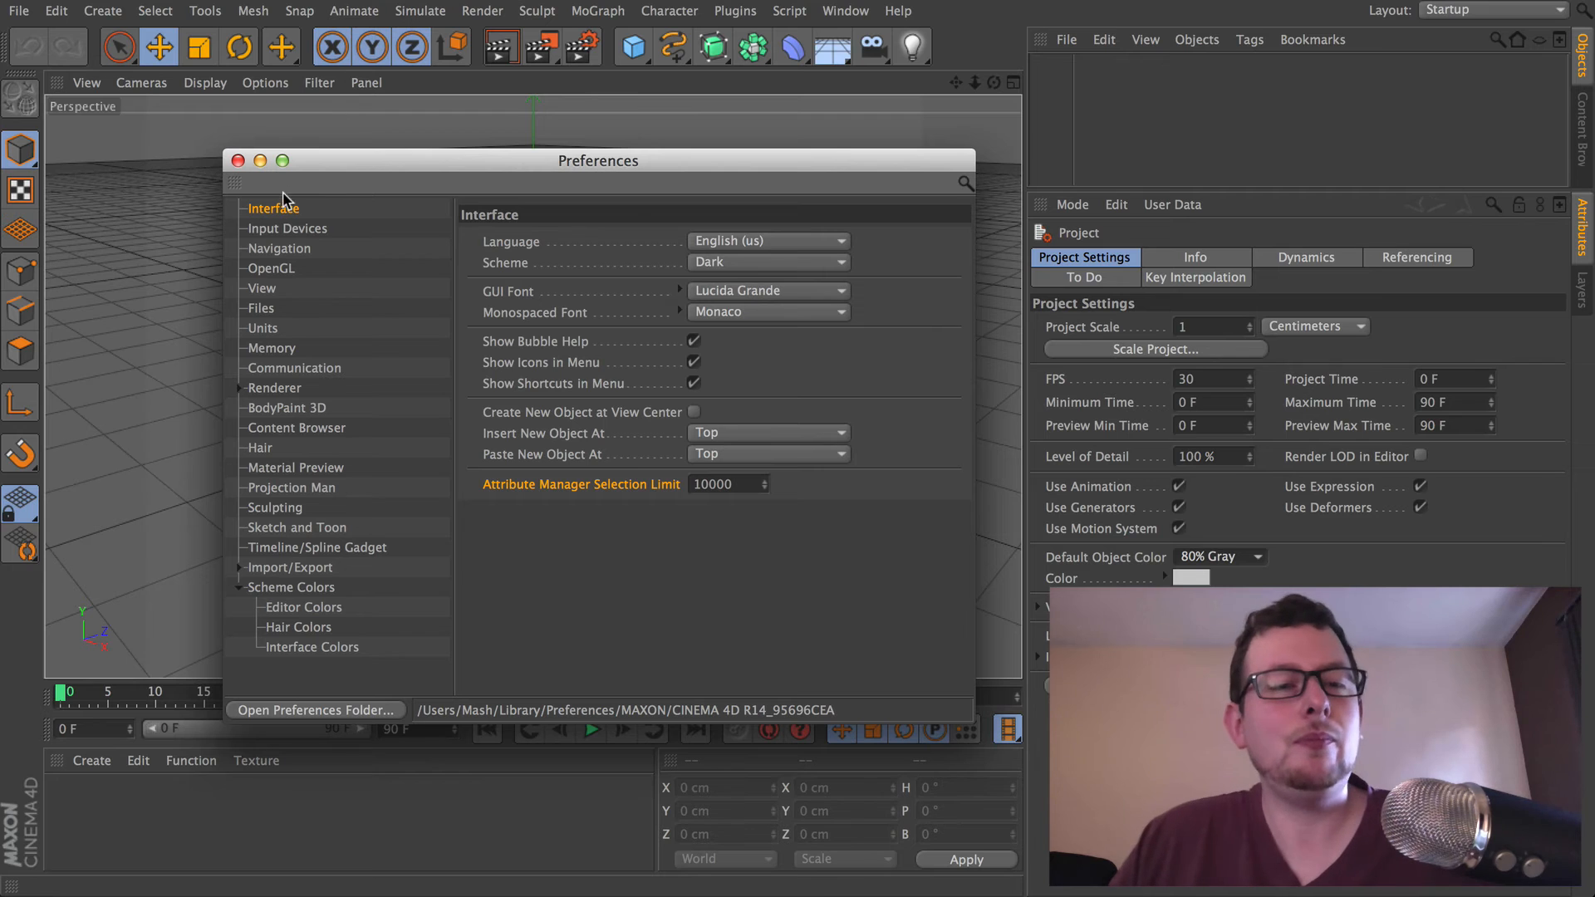
pyautogui.click(287, 230)
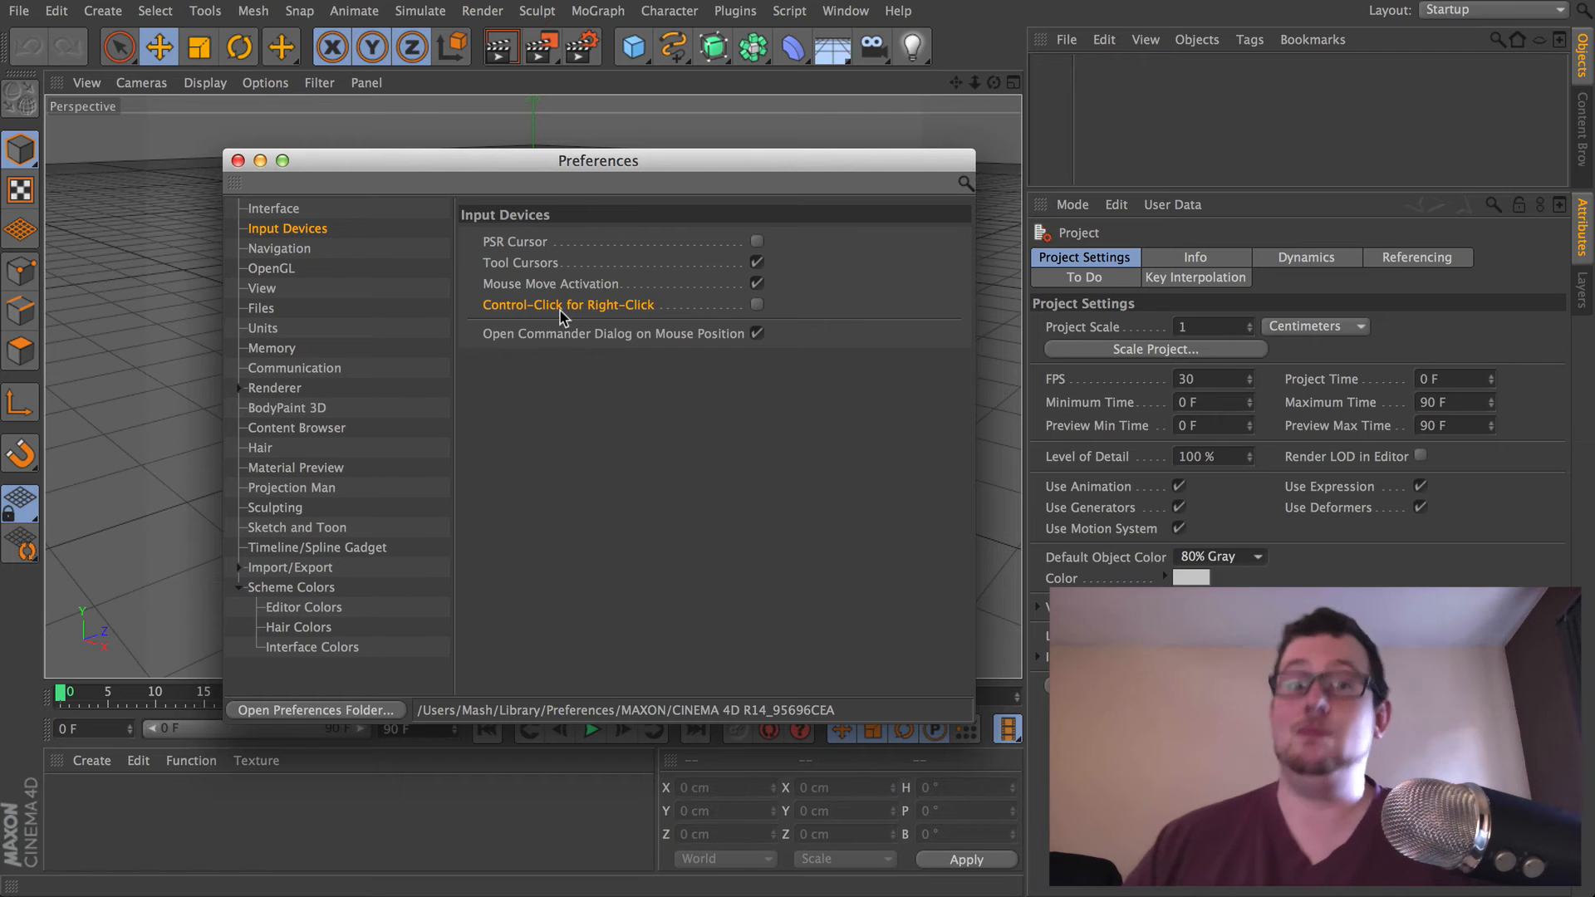
pyautogui.click(306, 250)
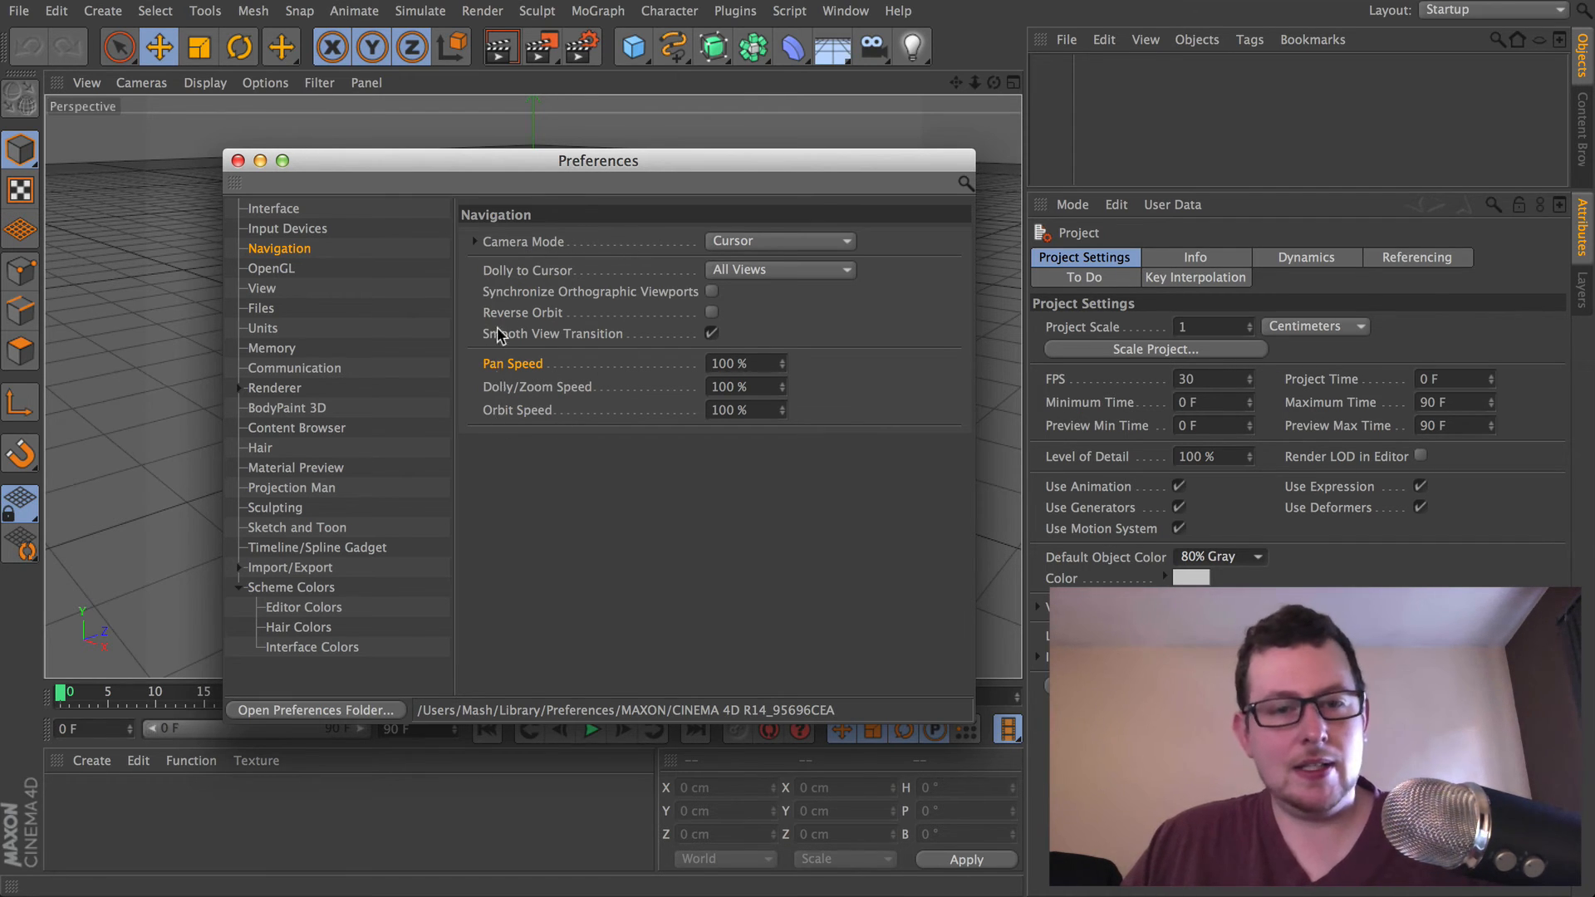
# - Review the OpenGL and View preferences and move the Preferences window clear of the viewport
pyautogui.click(288, 270)
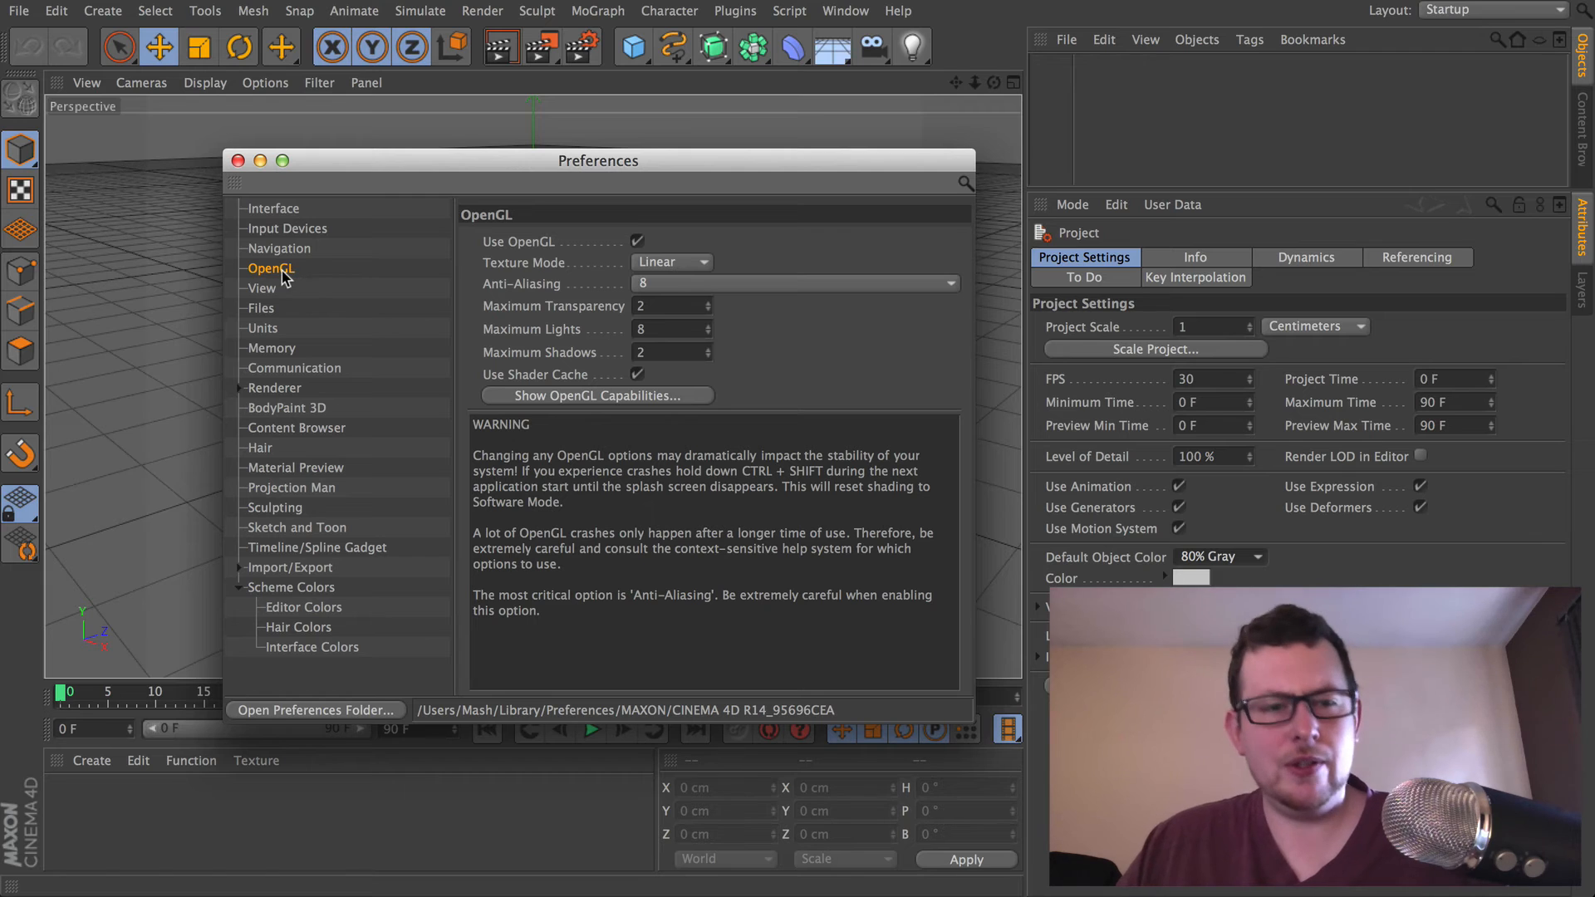
pyautogui.click(268, 289)
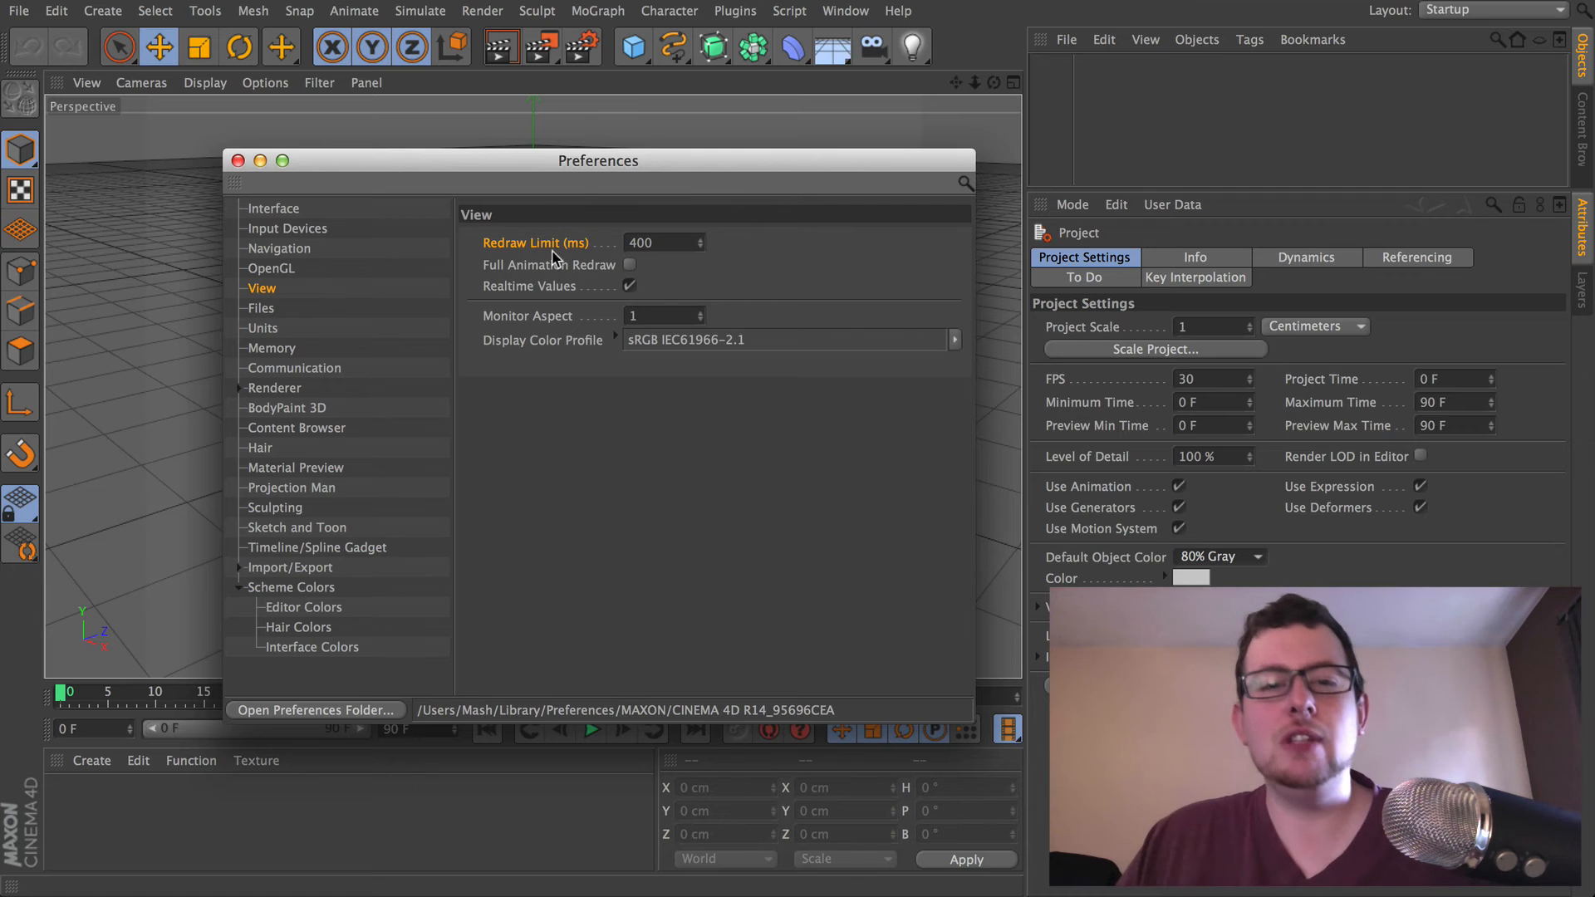
pyautogui.moveTo(544, 177); pyautogui.dragTo(748, 610)
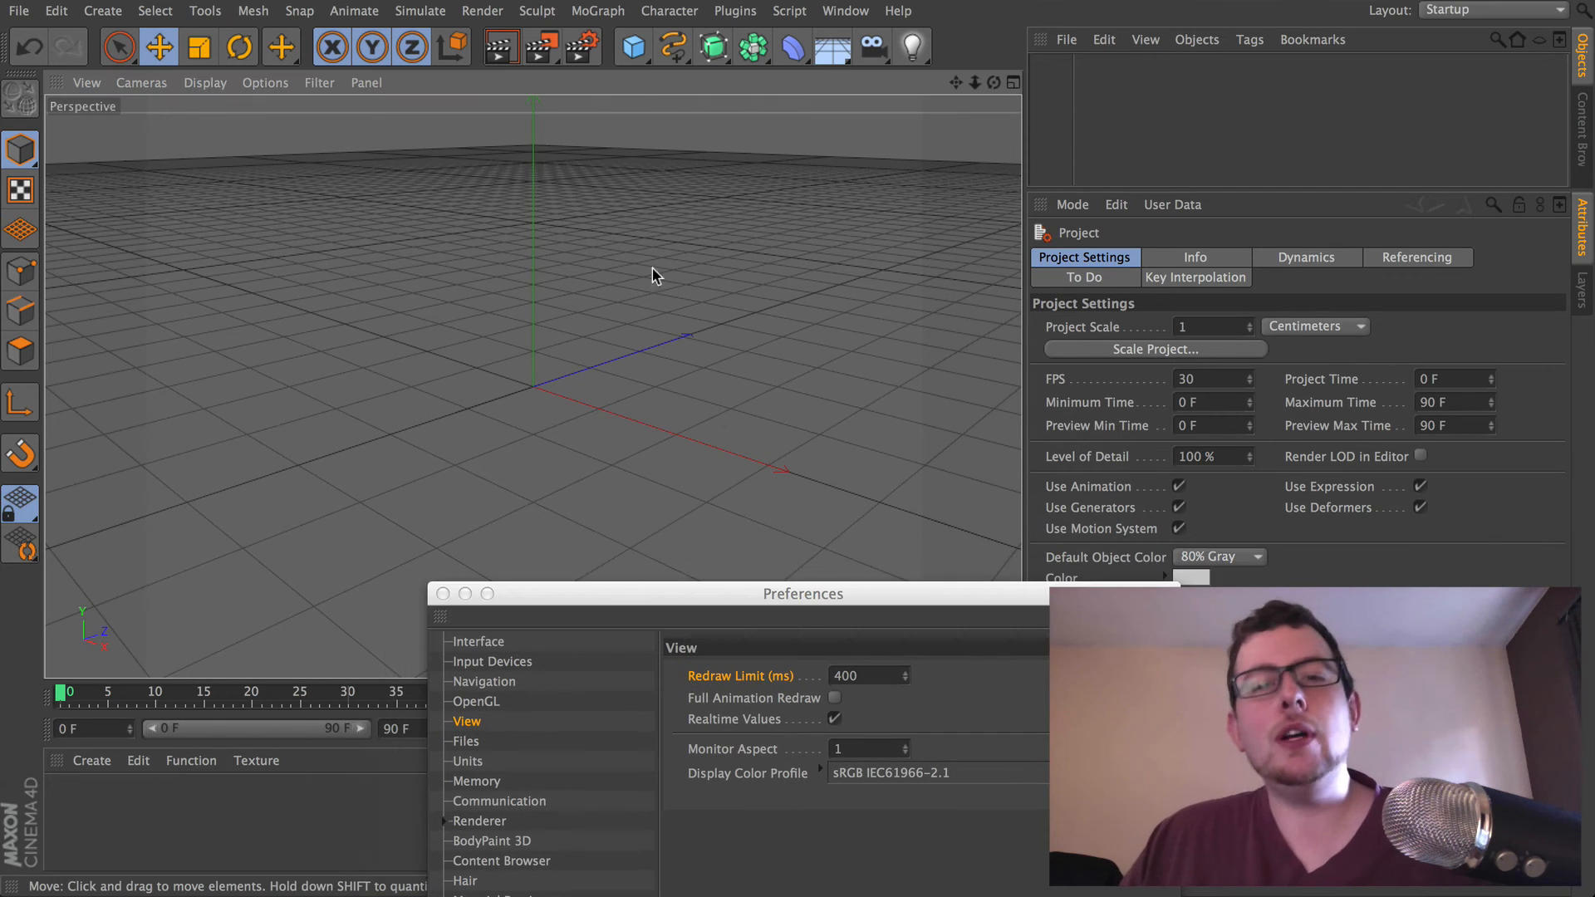
# - Add a Landscape object and set its width and depth segments to 1000 each
pyautogui.click(633, 47)
pyautogui.click(1075, 197)
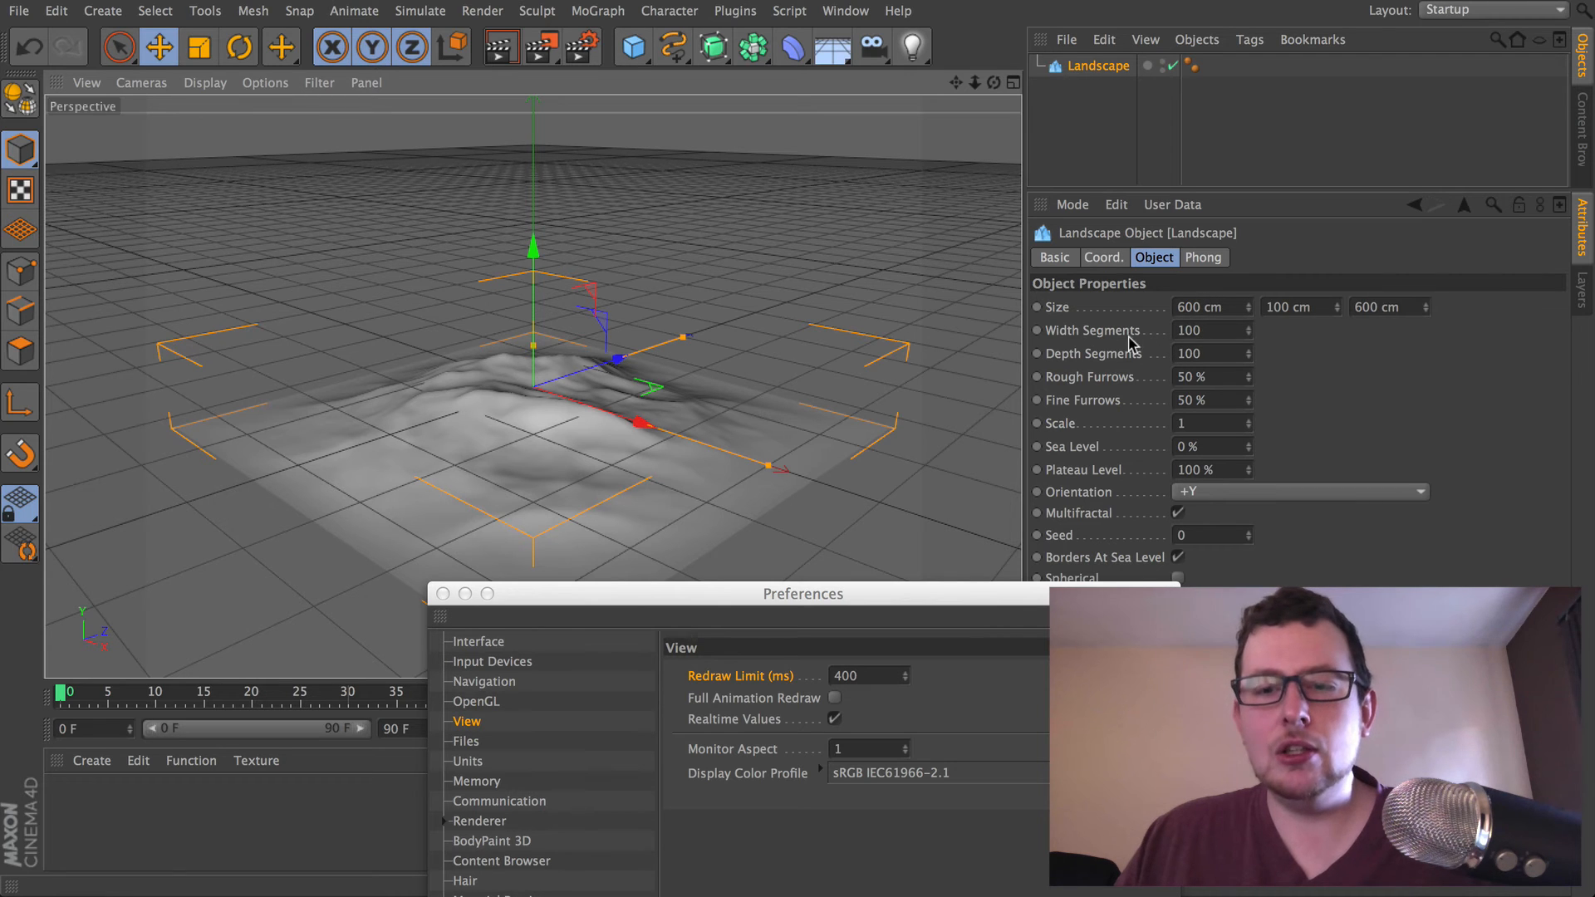
pyautogui.click(1216, 330)
pyautogui.write('0')
pyautogui.press('Tab')
pyautogui.write('0')
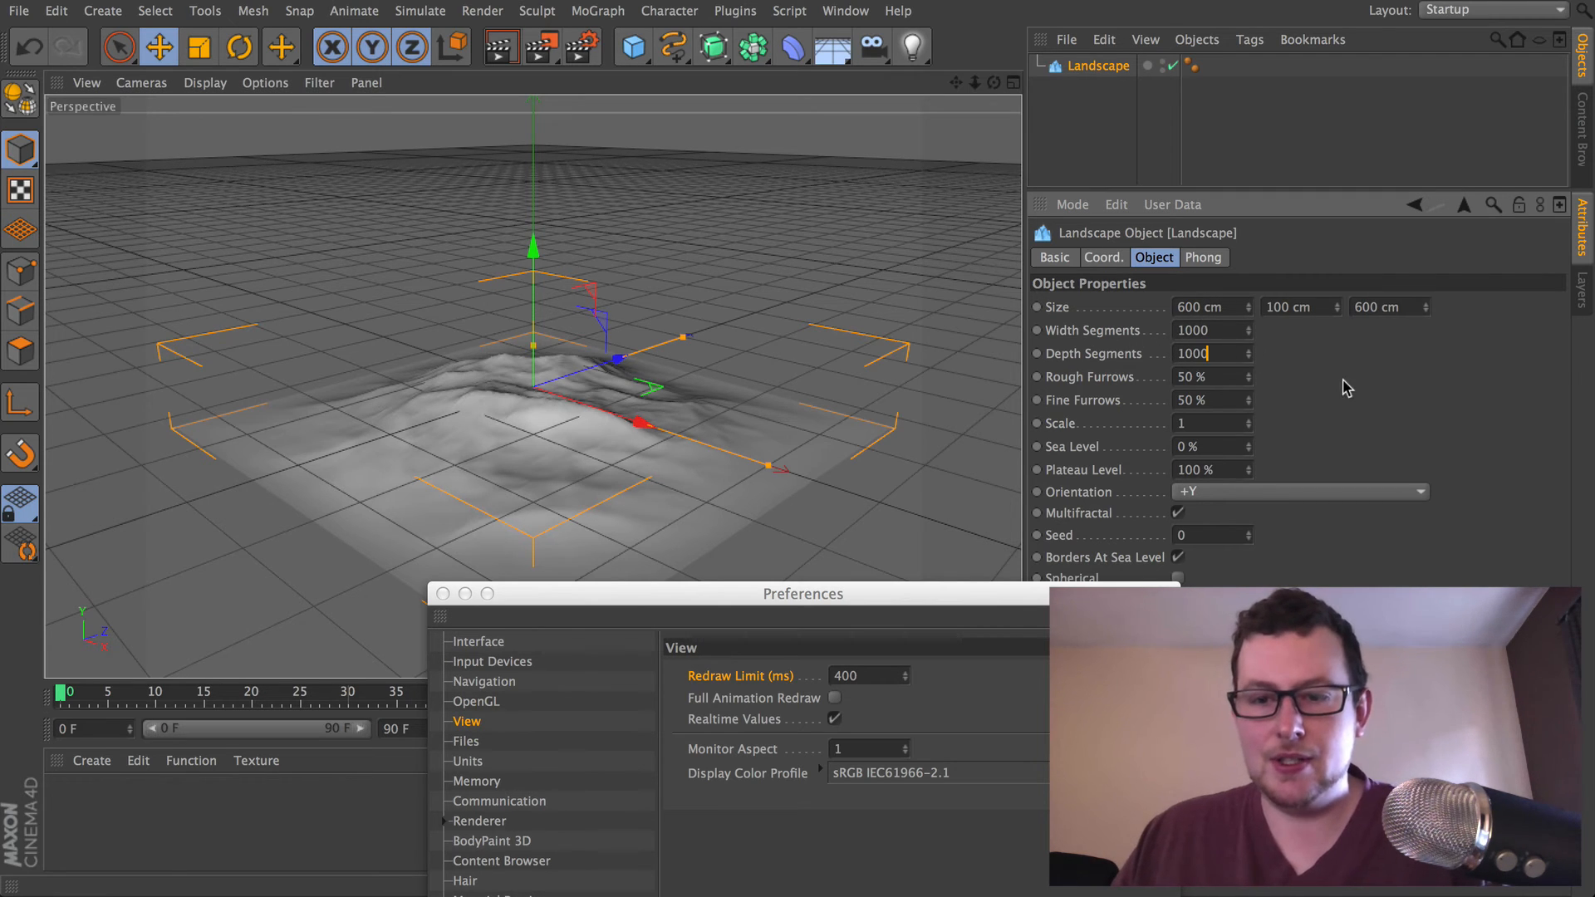
pyautogui.press('Return')
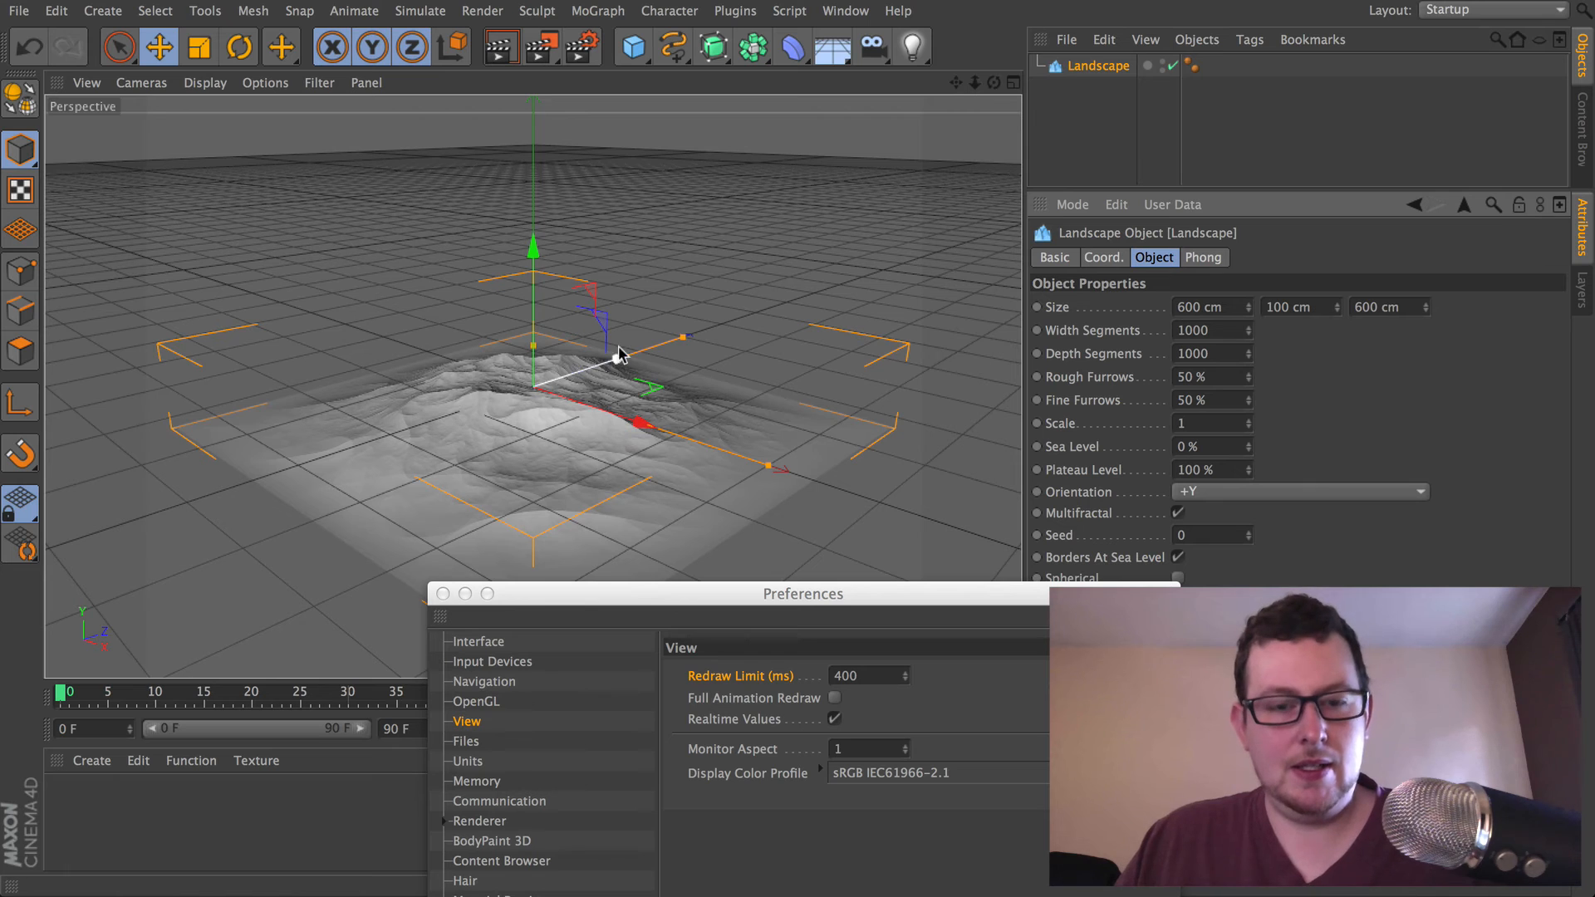
# - Place two copies of the dense landscape behind the original to load the viewport
pyautogui.keyDown('ctrl'); pyautogui.moveTo(491, 381); pyautogui.dragTo(418, 309); pyautogui.keyUp('ctrl')
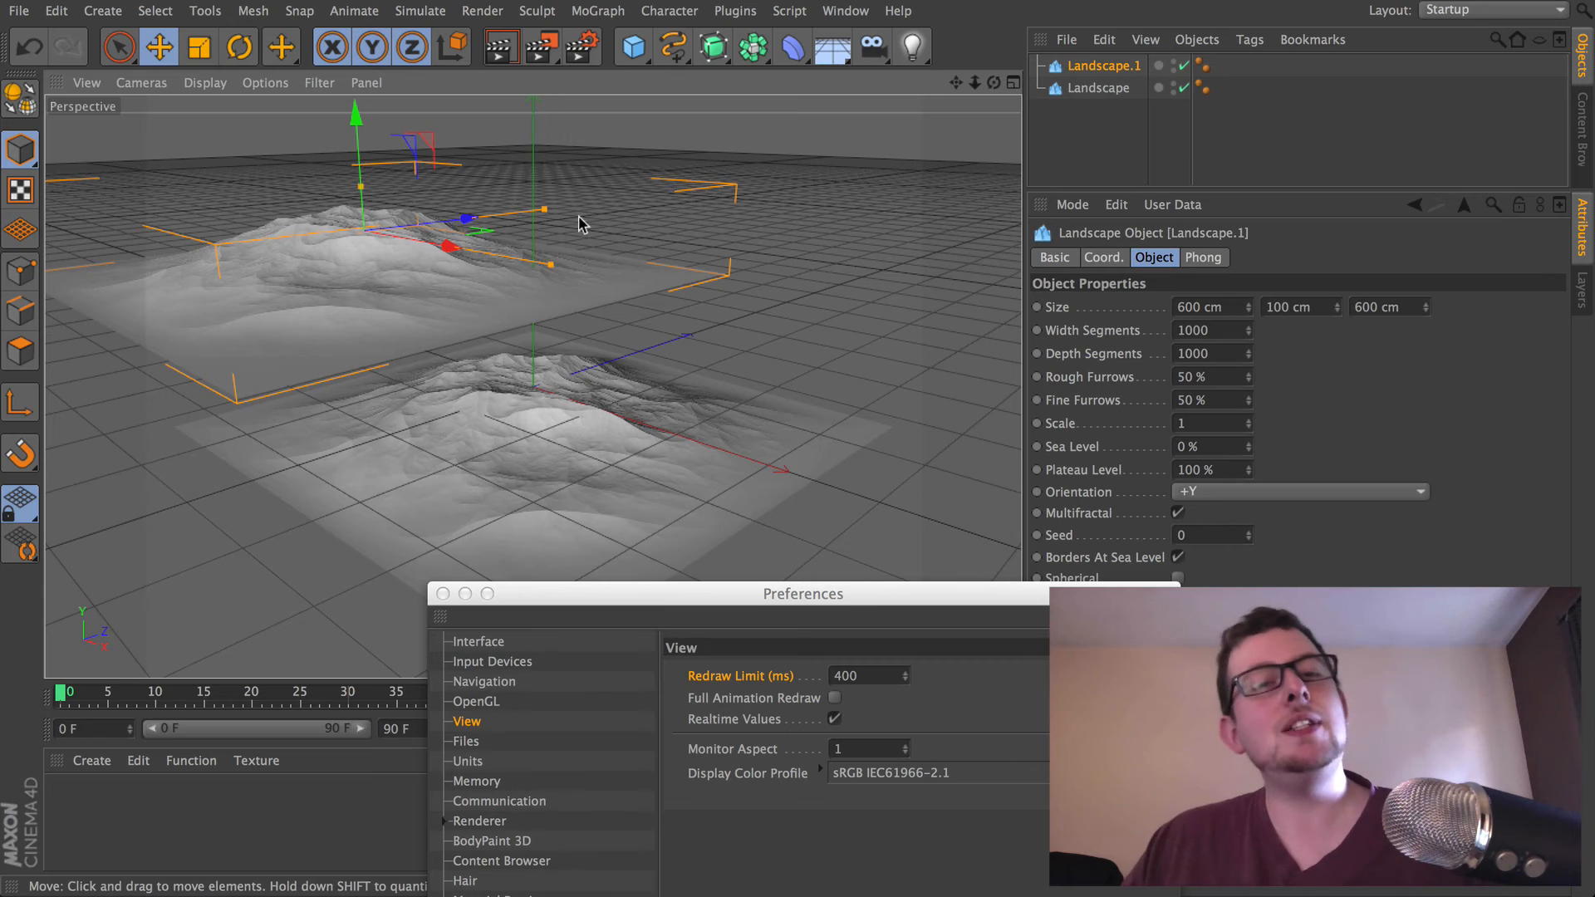
pyautogui.keyDown('alt'); pyautogui.moveTo(540, 417); pyautogui.dragTo(499, 443); pyautogui.keyUp('alt')
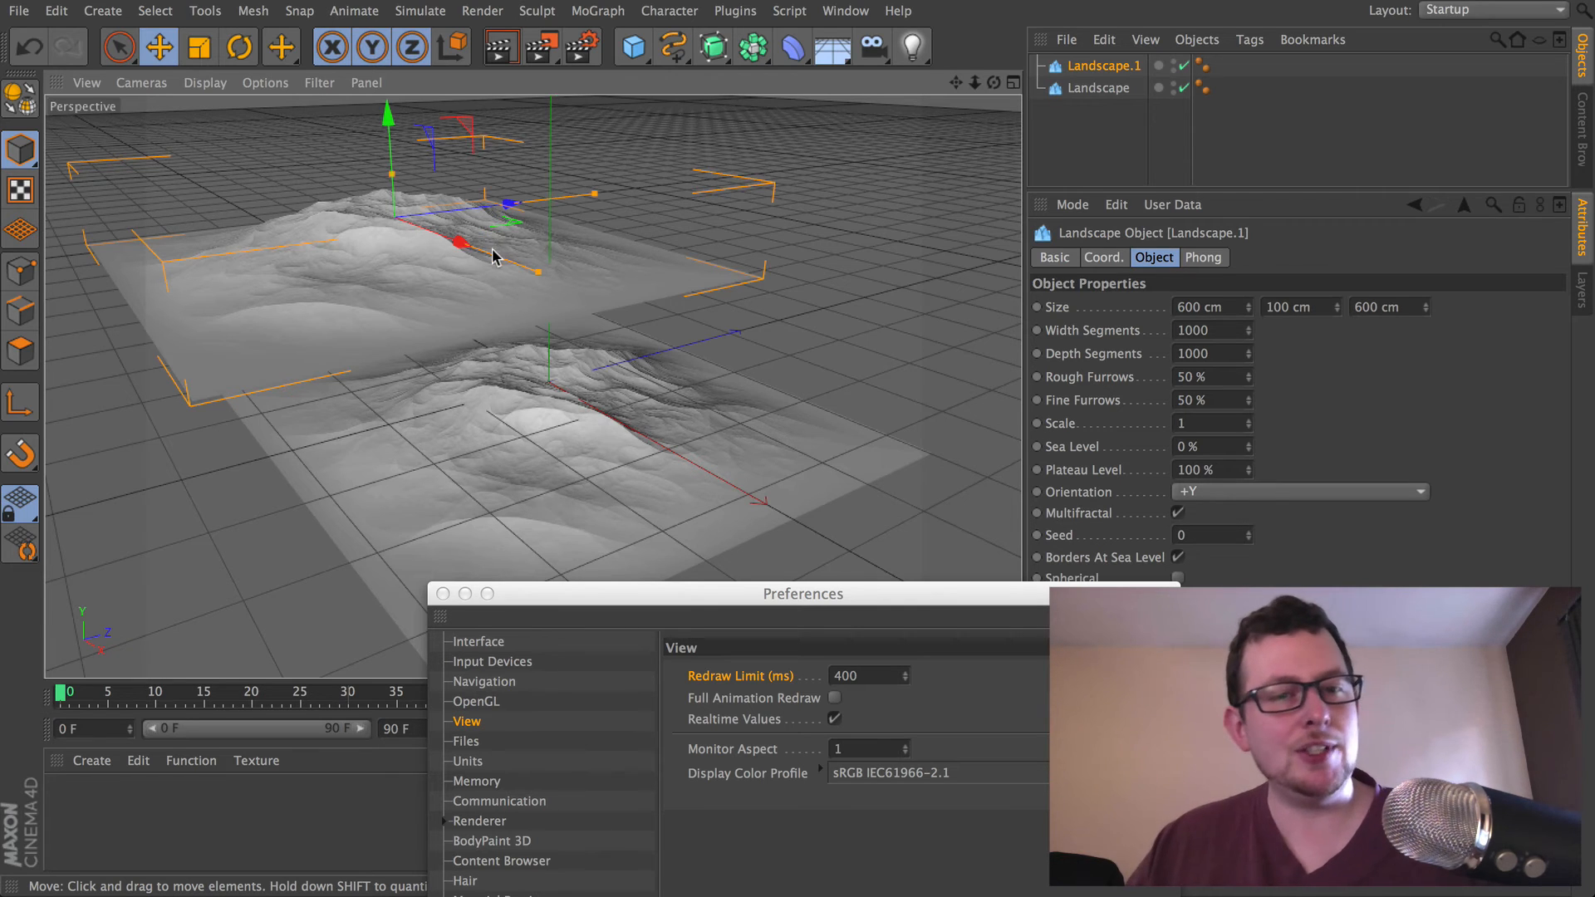
pyautogui.moveTo(399, 314)
pyautogui.keyDown('ctrl'); pyautogui.mouseDown()
pyautogui.moveTo(430, 295)
pyautogui.moveTo(663, 287)
pyautogui.moveTo(703, 341)
pyautogui.moveTo(536, 285)
pyautogui.moveTo(751, 278)
pyautogui.moveTo(744, 373)
pyautogui.moveTo(676, 299)
pyautogui.moveTo(636, 296)
pyautogui.moveTo(625, 332)
pyautogui.moveTo(581, 366)
pyautogui.moveTo(711, 291)
pyautogui.moveTo(570, 256)
pyautogui.moveTo(665, 285)
pyautogui.moveTo(651, 345)
pyautogui.moveTo(653, 275)
pyautogui.moveTo(576, 306)
pyautogui.moveTo(683, 285)
pyautogui.moveTo(687, 301)
pyautogui.mouseUp(); pyautogui.keyUp('ctrl')
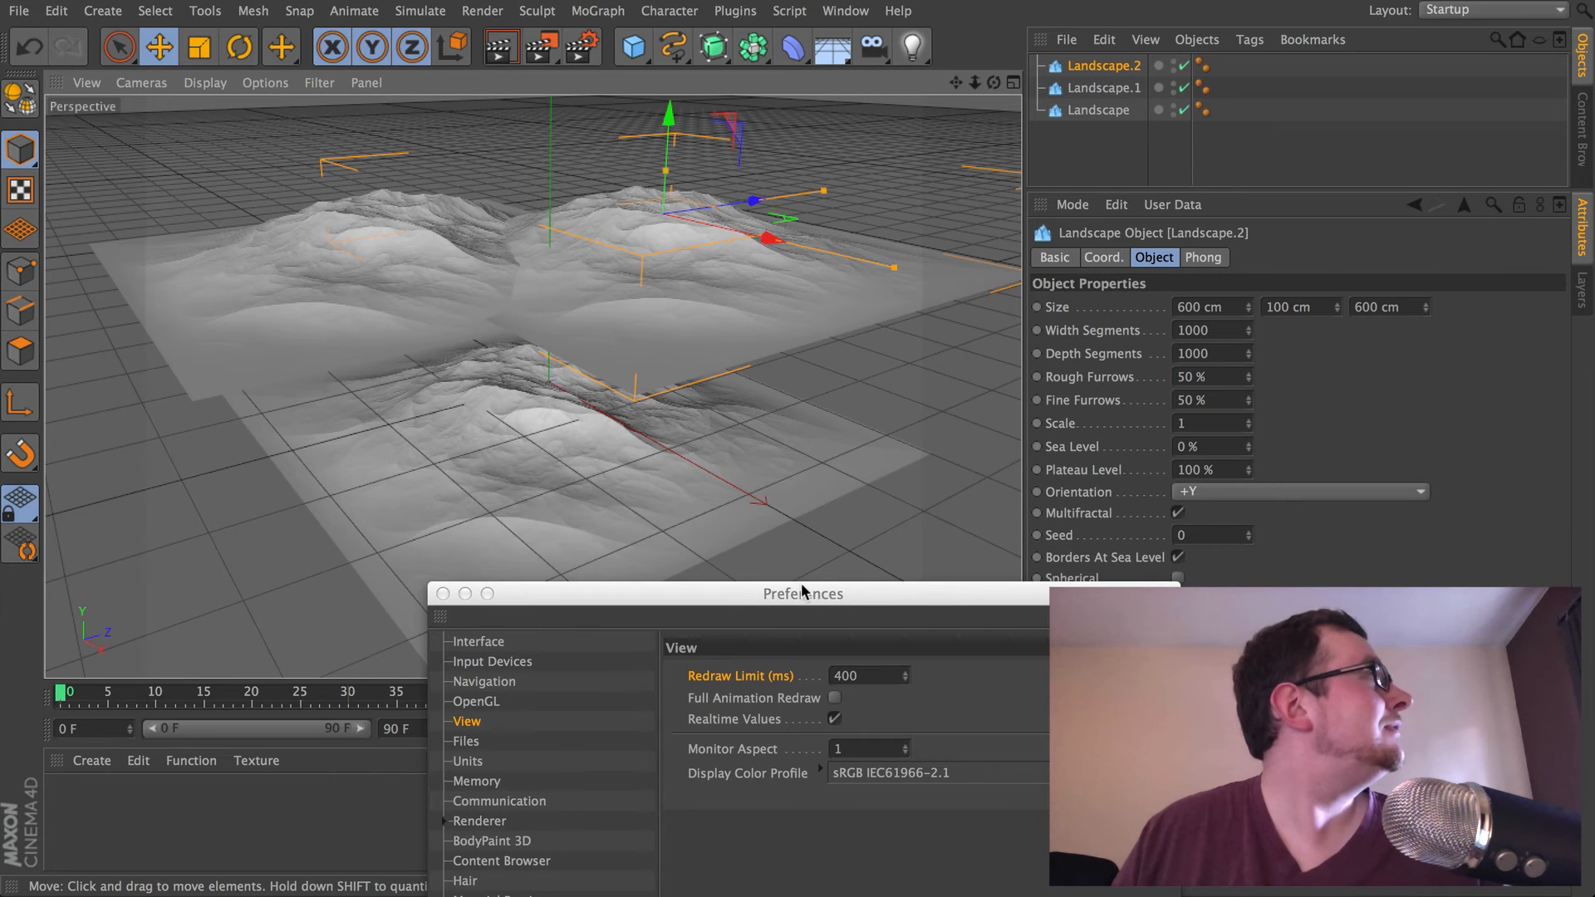
# - Set the Redraw Limit to 3000 ms in the View preferences and uncover the viewport
pyautogui.moveTo(811, 591); pyautogui.dragTo(665, 178)
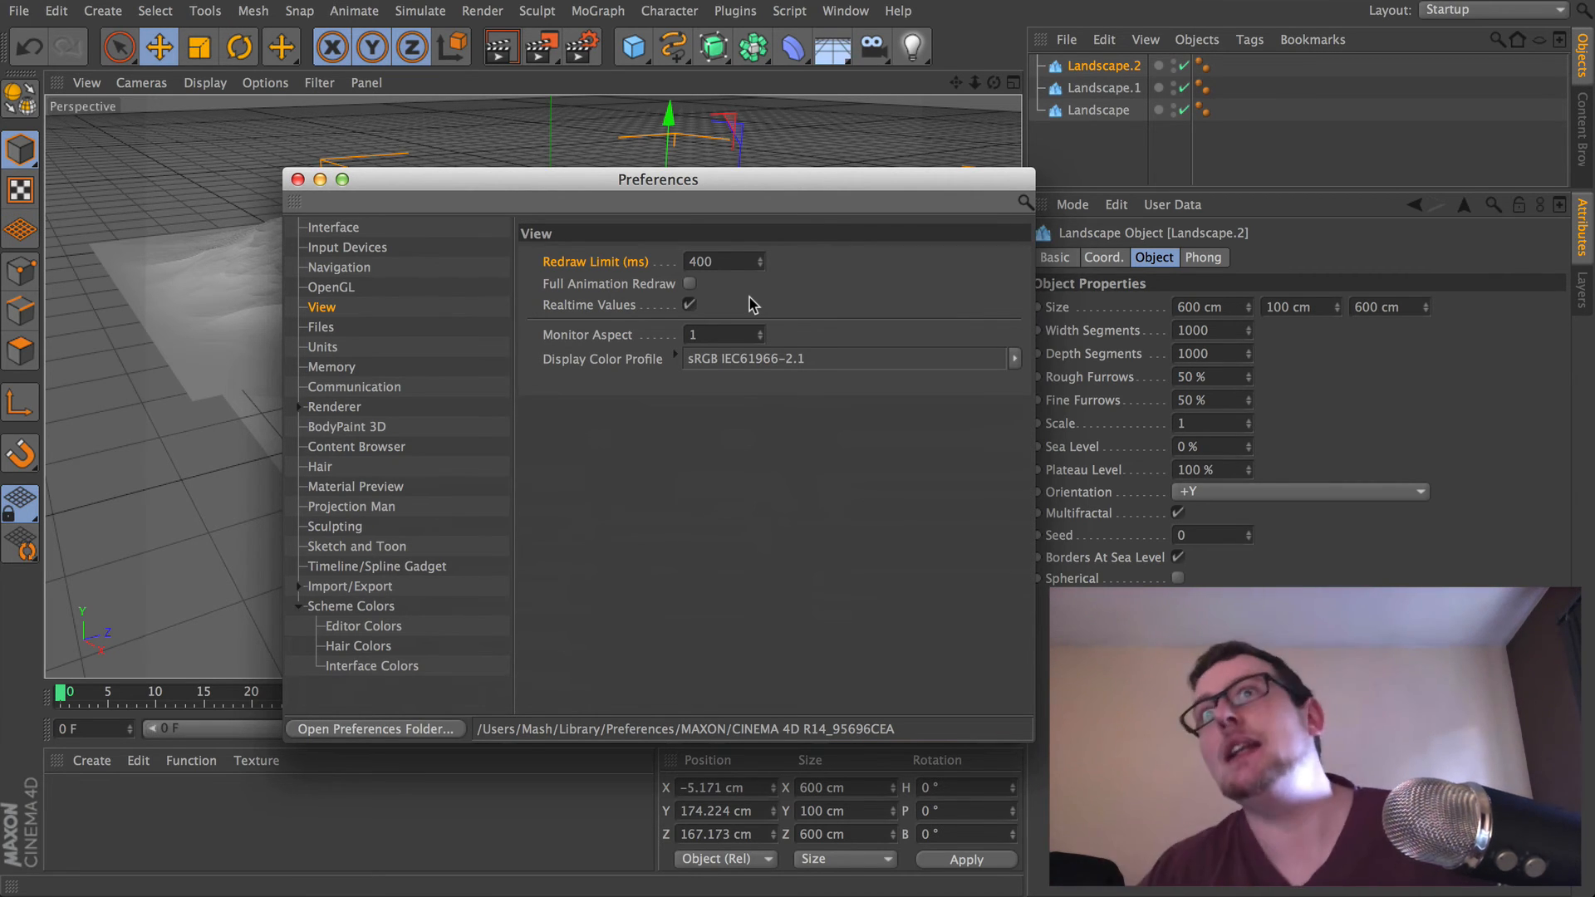
pyautogui.doubleClick(712, 262)
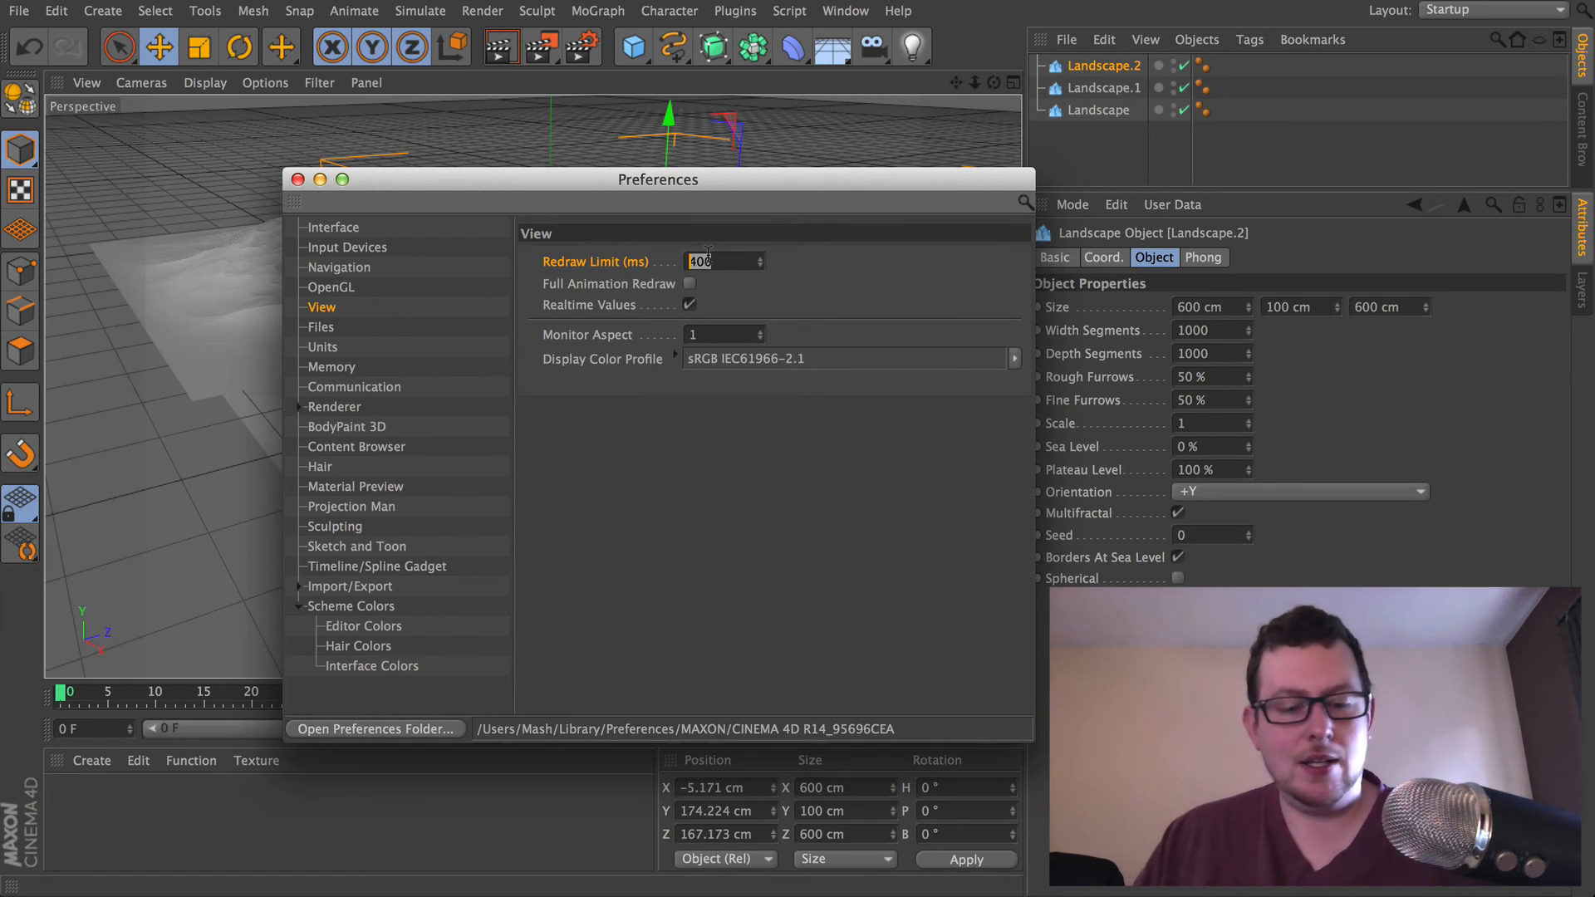
pyautogui.write('3000')
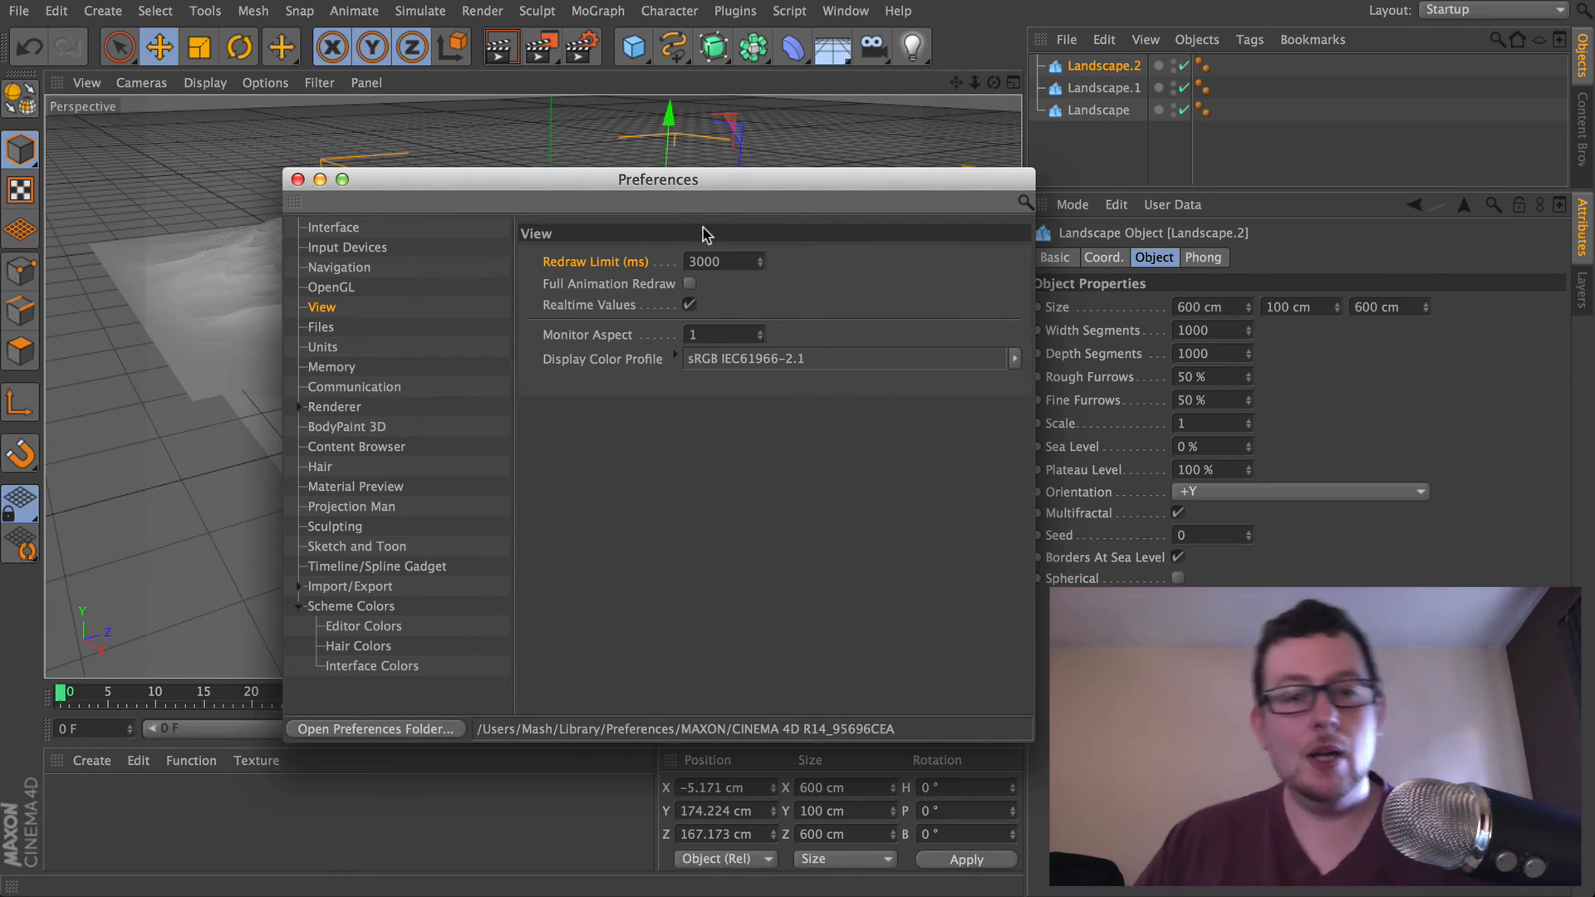
pyautogui.moveTo(618, 182); pyautogui.dragTo(675, 582)
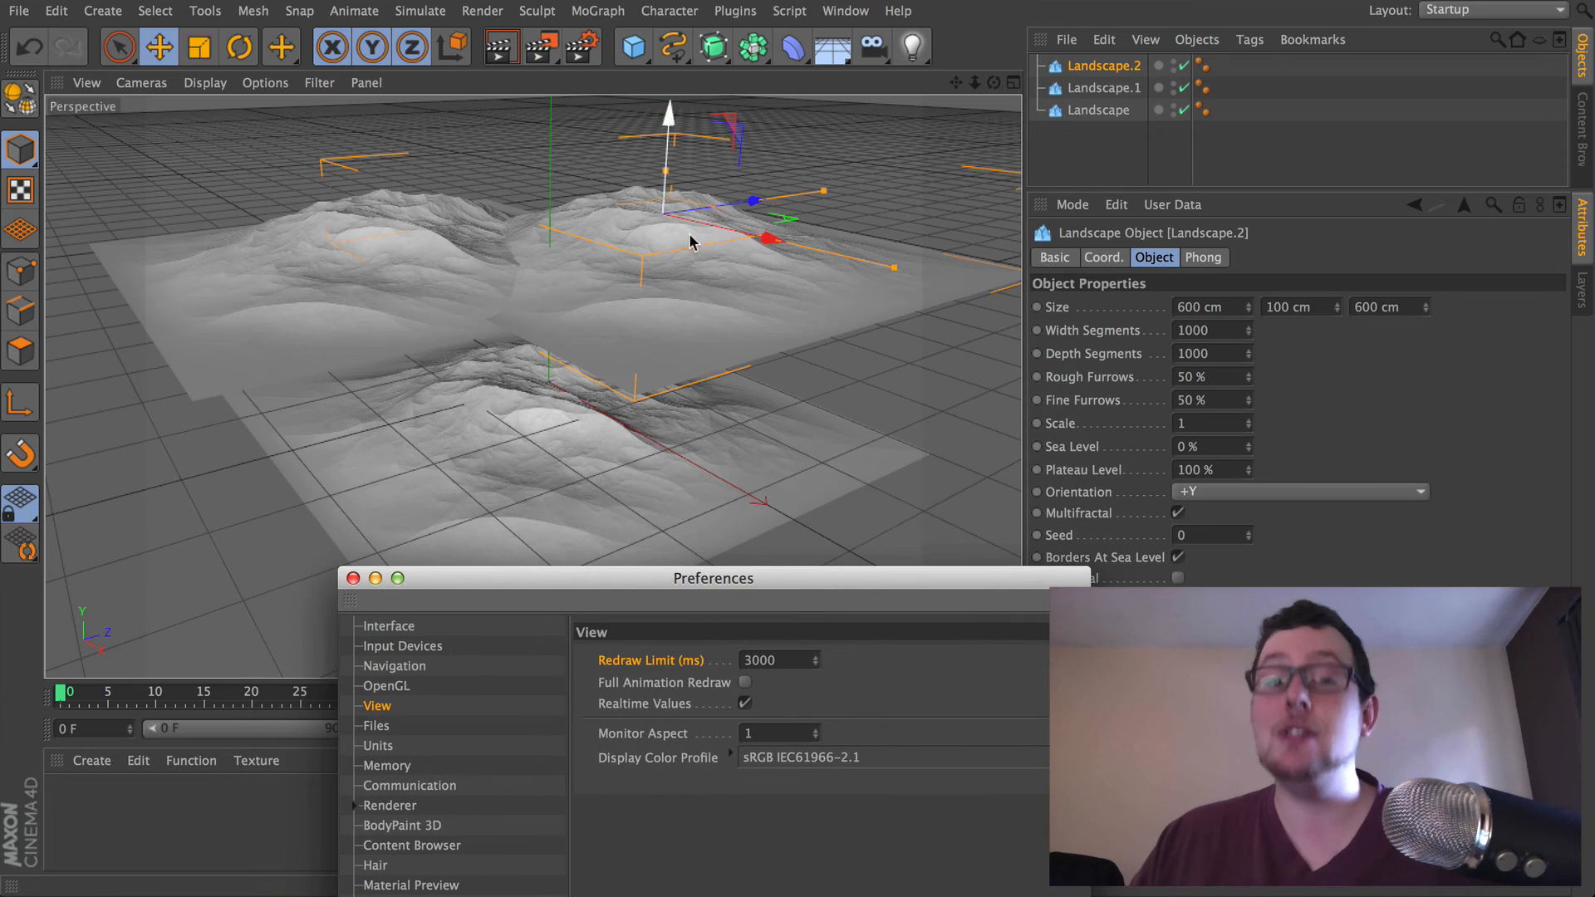
# - Delete both landscape copies and select the original landscape
pyautogui.click(1091, 68)
pyautogui.press('Delete')
pyautogui.click(1090, 69)
pyautogui.press('Delete')
pyautogui.click(1091, 68)
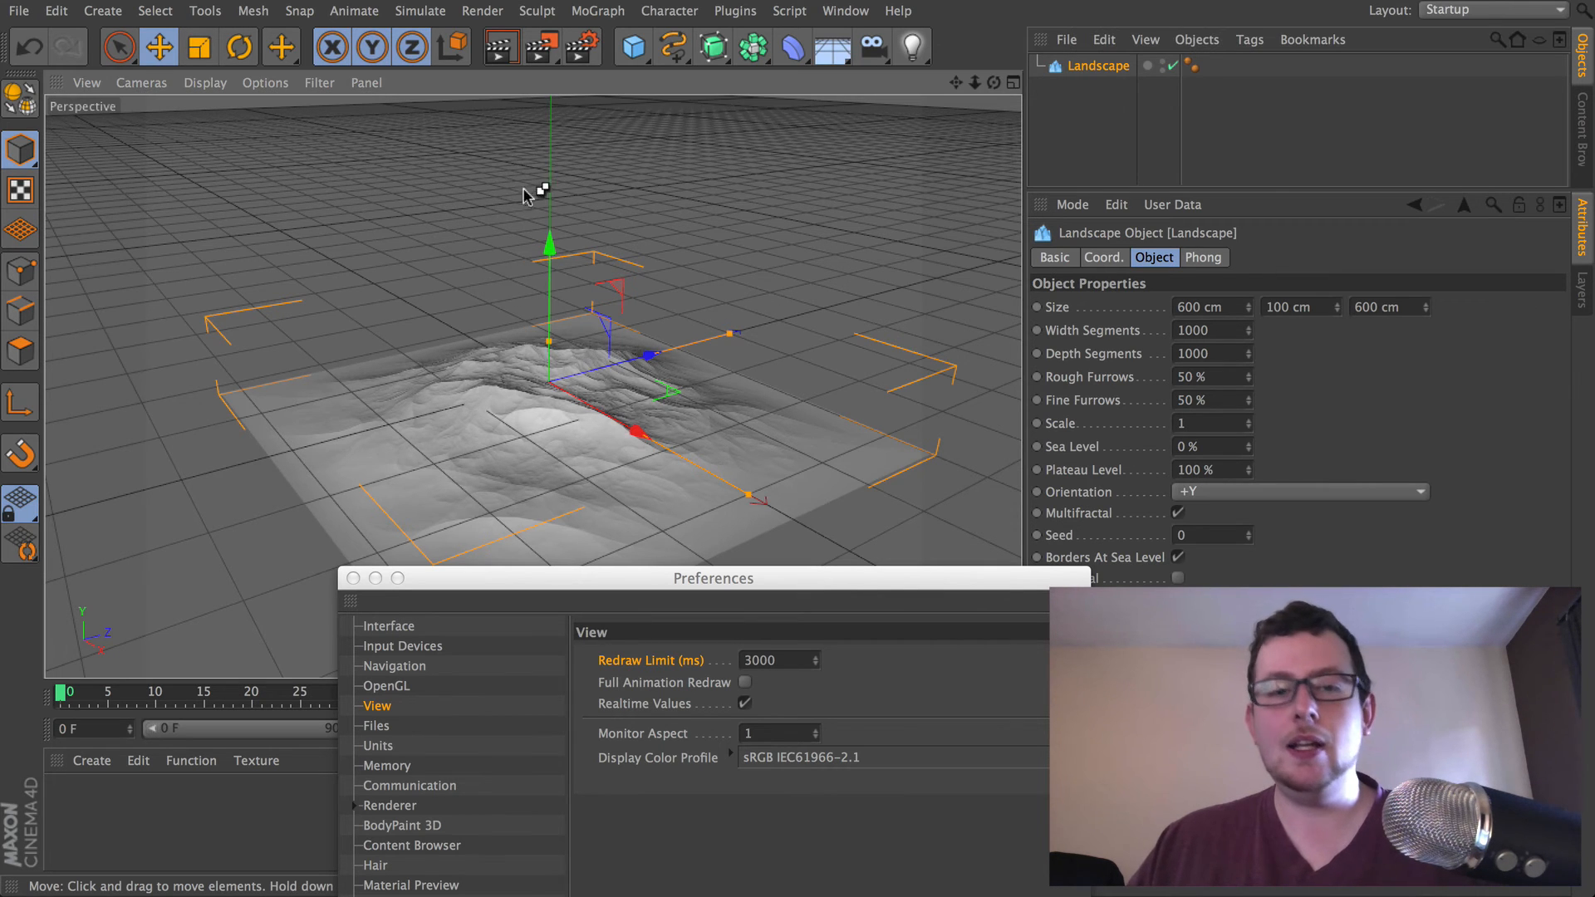
# - Duplicate the remaining landscape, offset the copy from the original, and bring the Preferences window back over the viewport
pyautogui.keyDown('ctrl'); pyautogui.moveTo(544, 278); pyautogui.dragTo(596, 160); pyautogui.keyUp('ctrl')
pyautogui.moveTo(454, 252); pyautogui.dragTo(552, 185)
pyautogui.moveTo(928, 585); pyautogui.dragTo(833, 273)
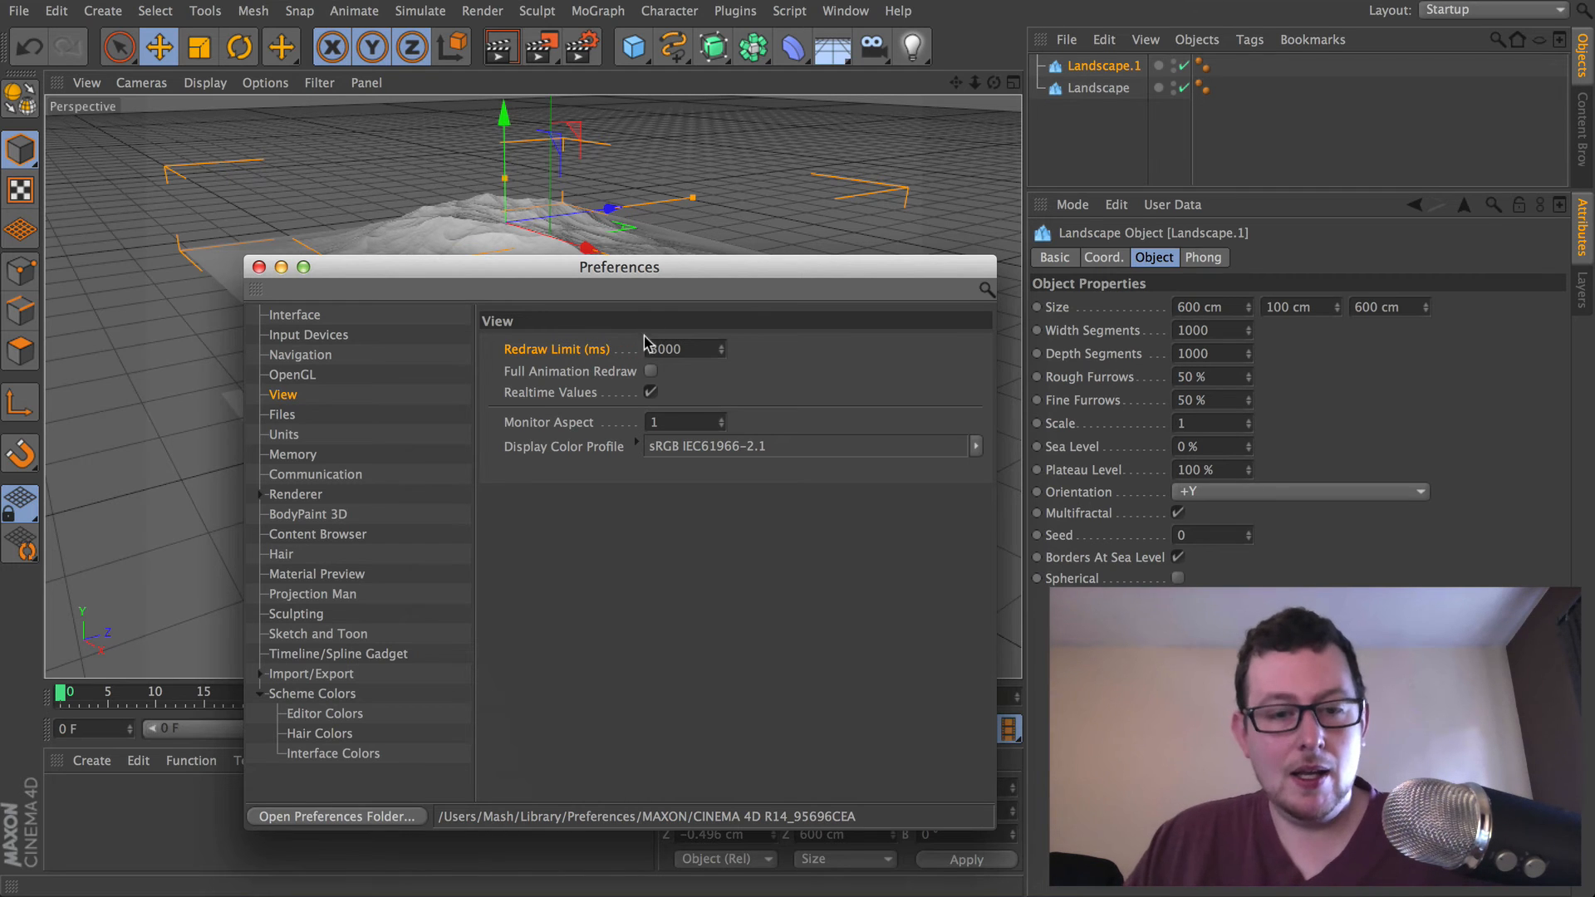
# - Review the Files preferences and the Color Chooser options in the Units preferences
pyautogui.click(295, 415)
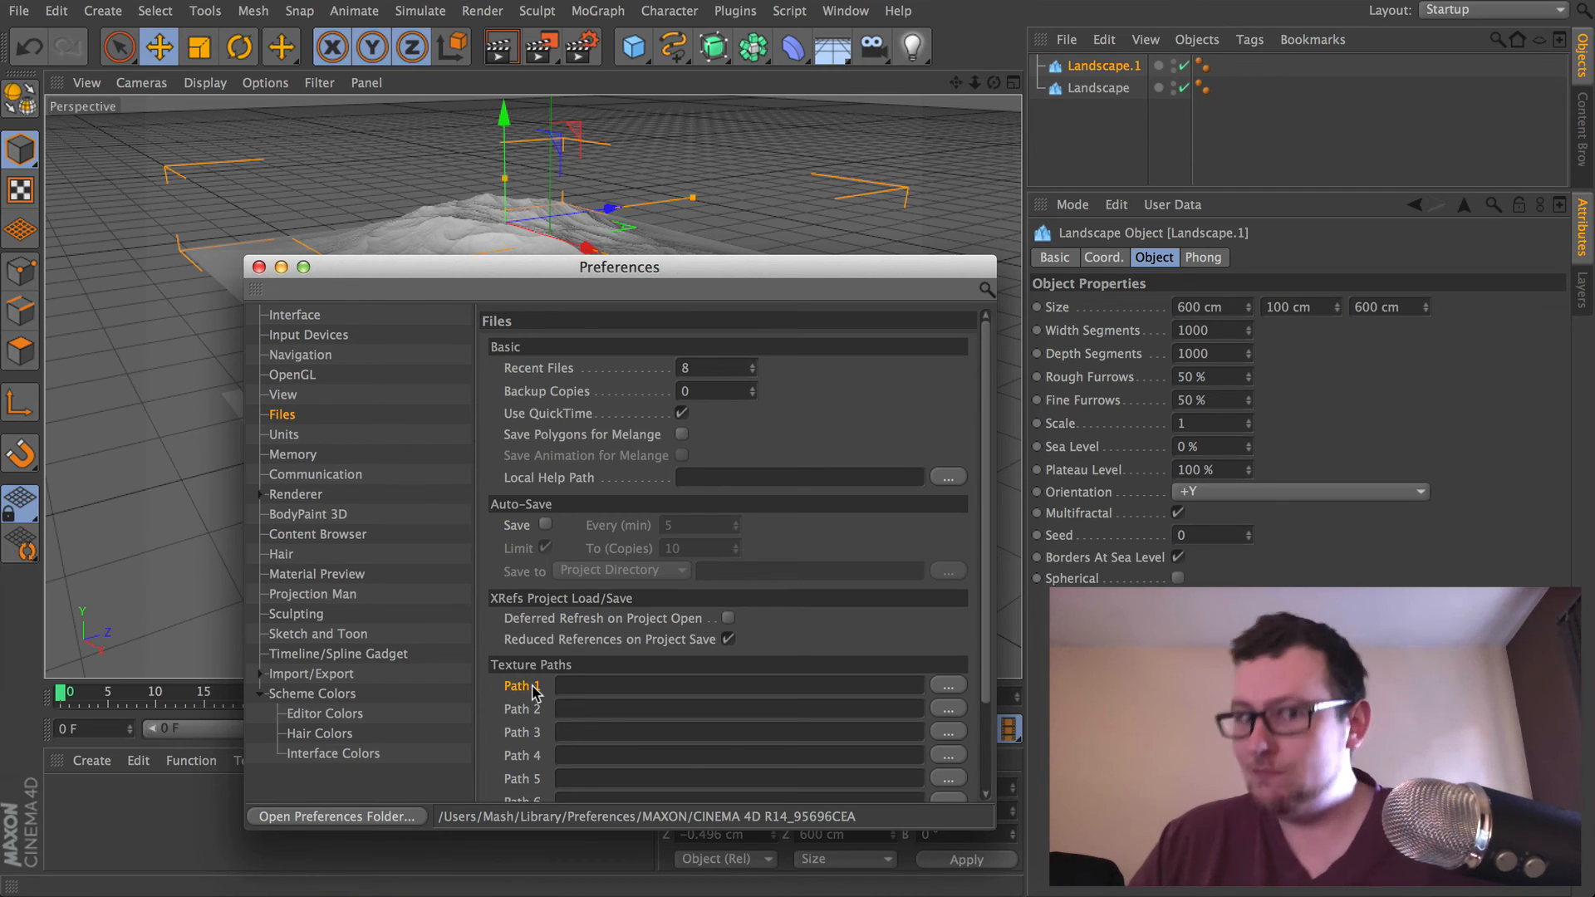
pyautogui.click(298, 437)
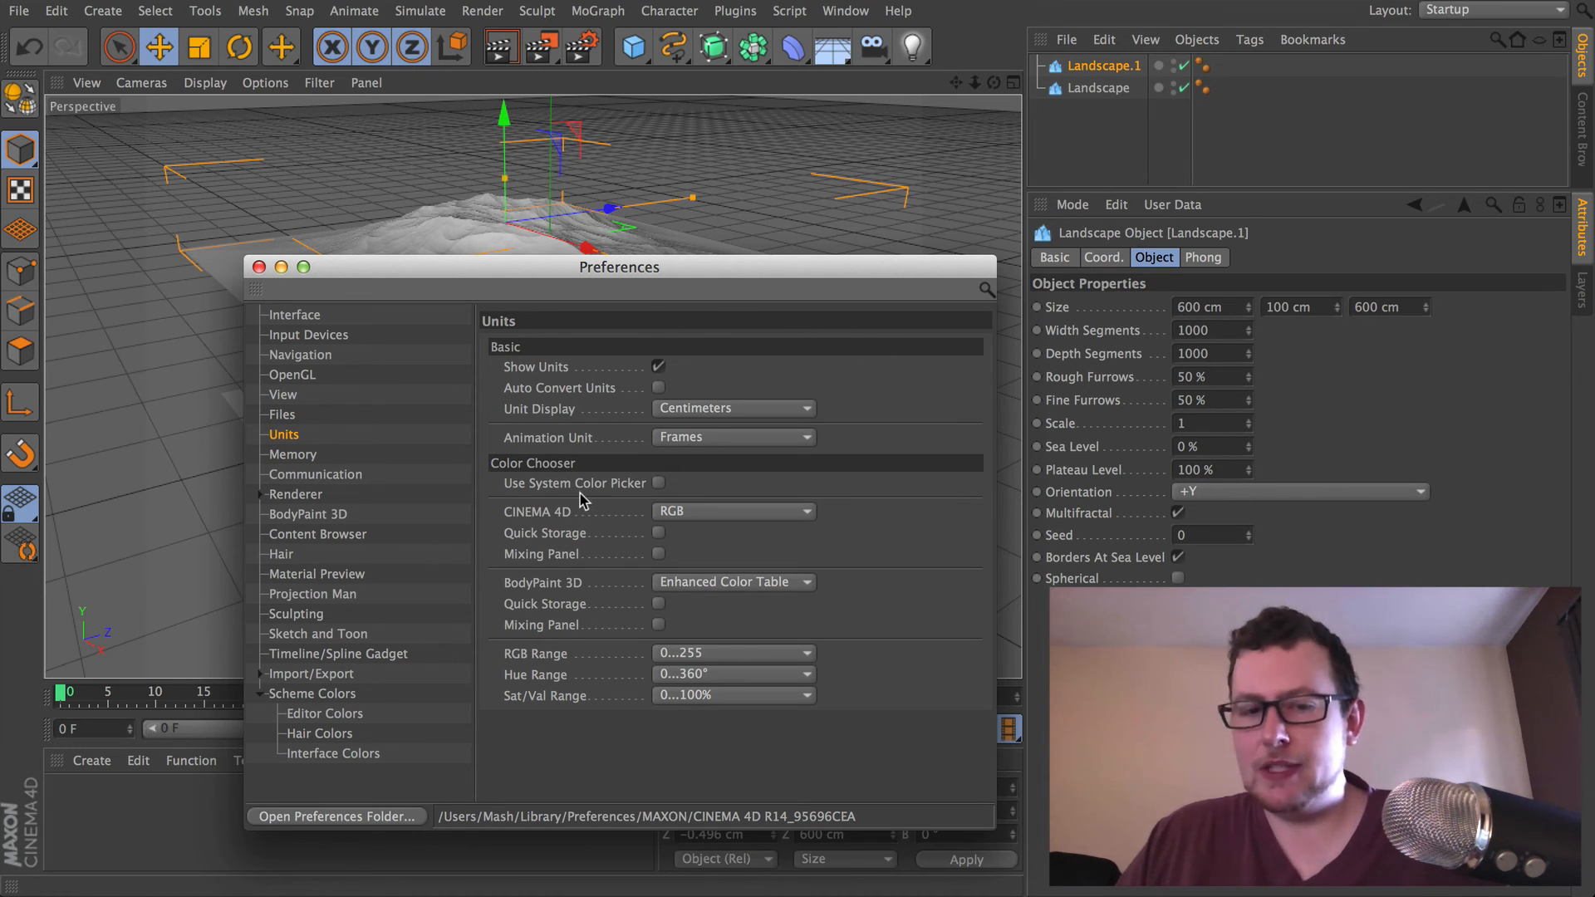
pyautogui.click(559, 485)
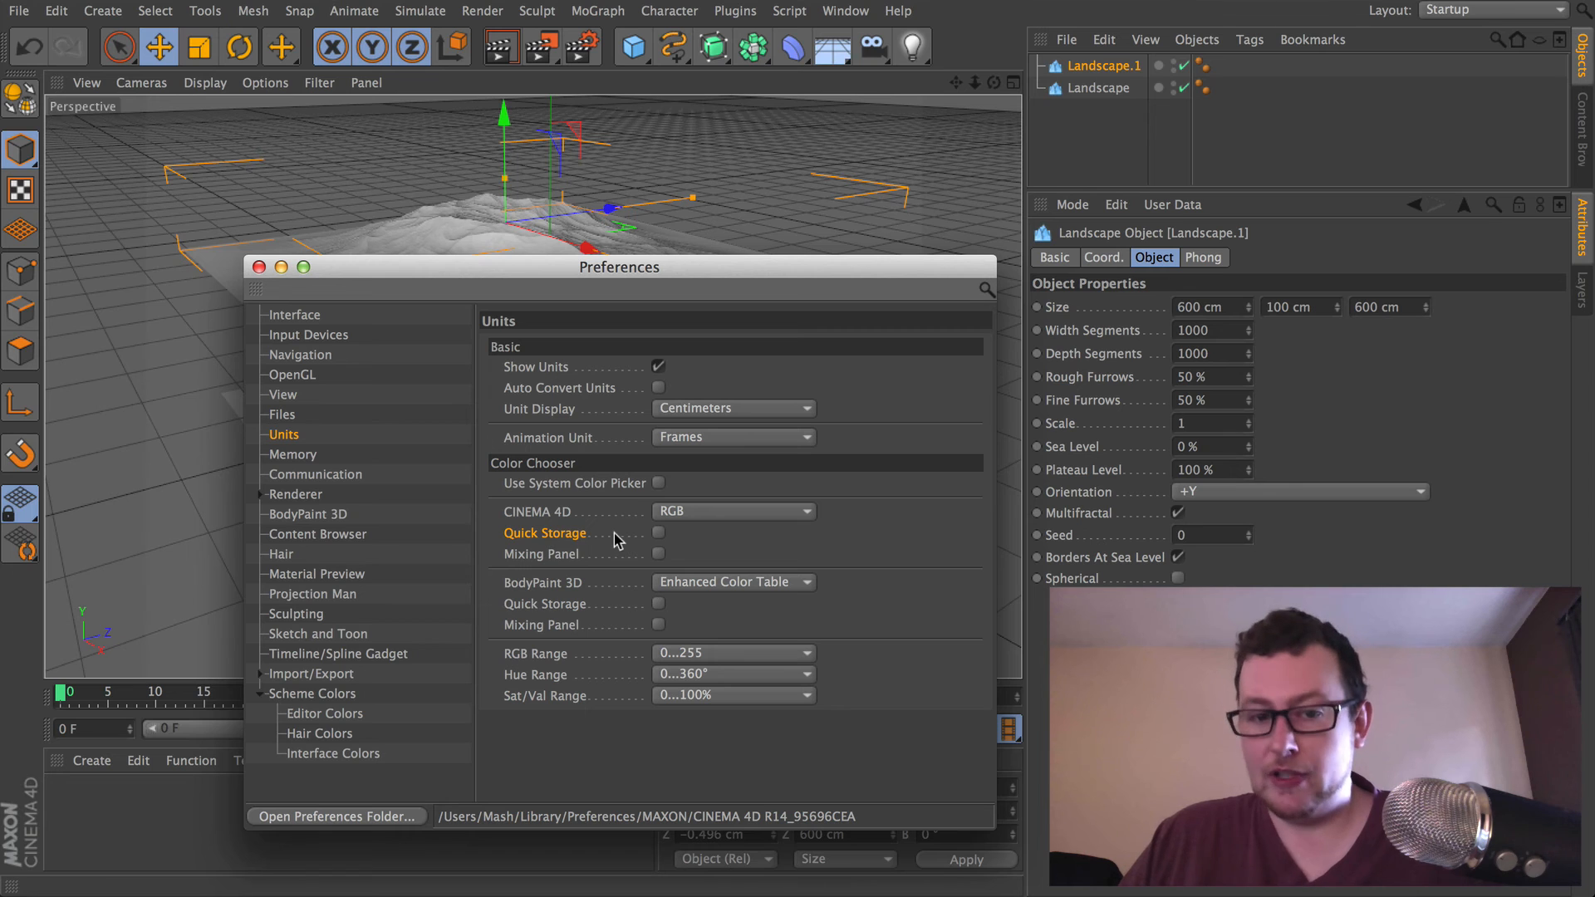
pyautogui.click(544, 478)
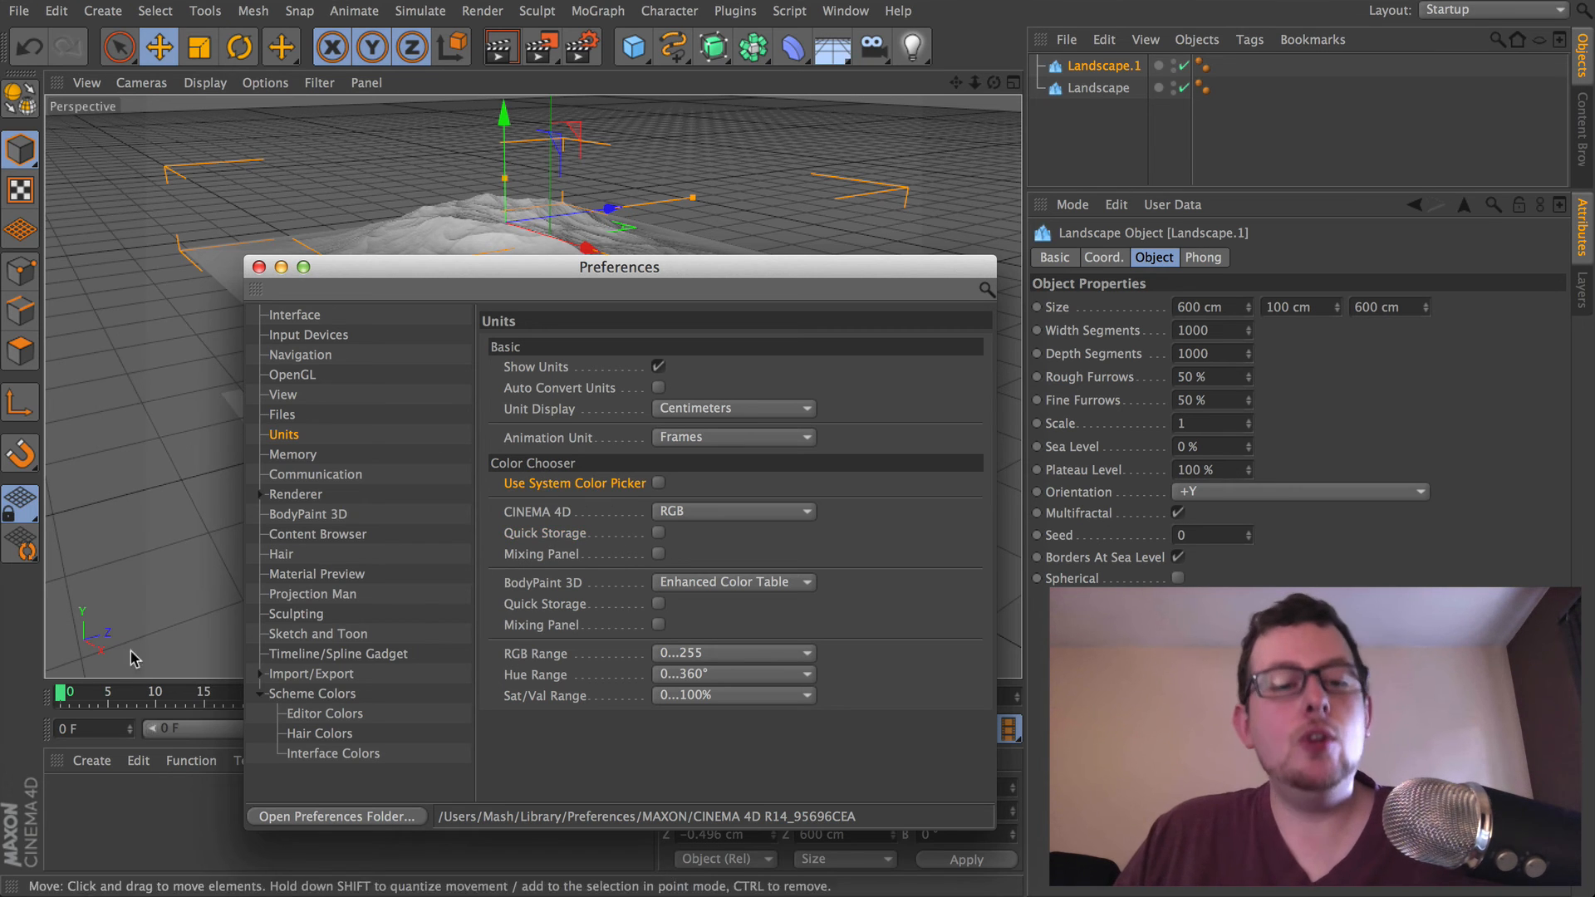
# - Create a new material, open it in the Material Editor, and bring up the Color Picker for its color
pyautogui.doubleClick(81, 797)
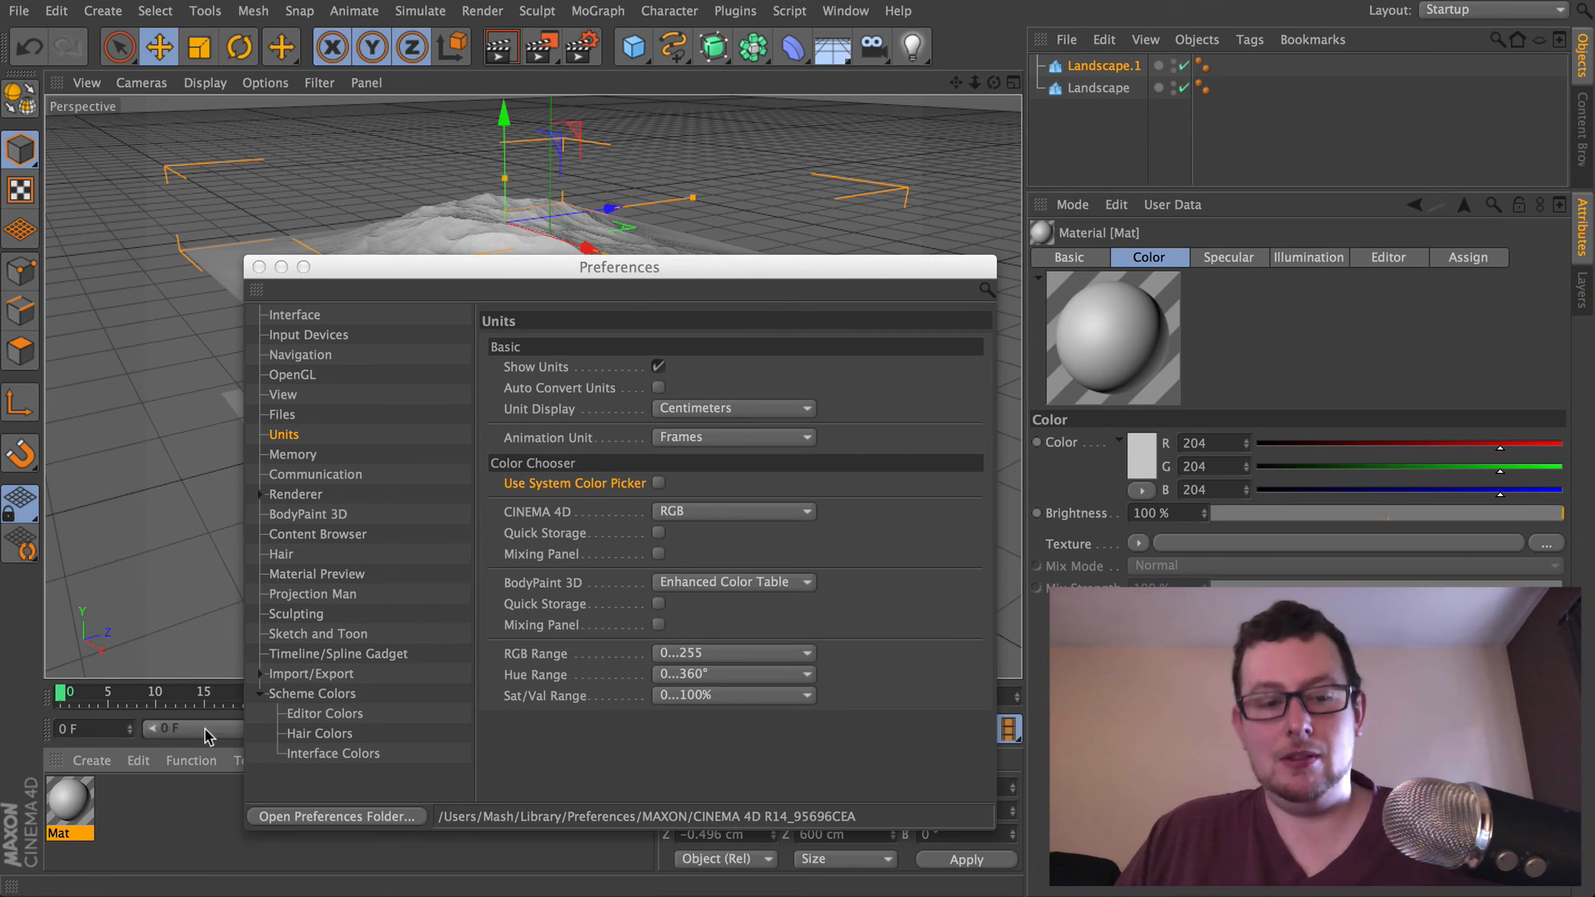
pyautogui.doubleClick(67, 801)
pyautogui.moveTo(678, 127); pyautogui.dragTo(492, 100)
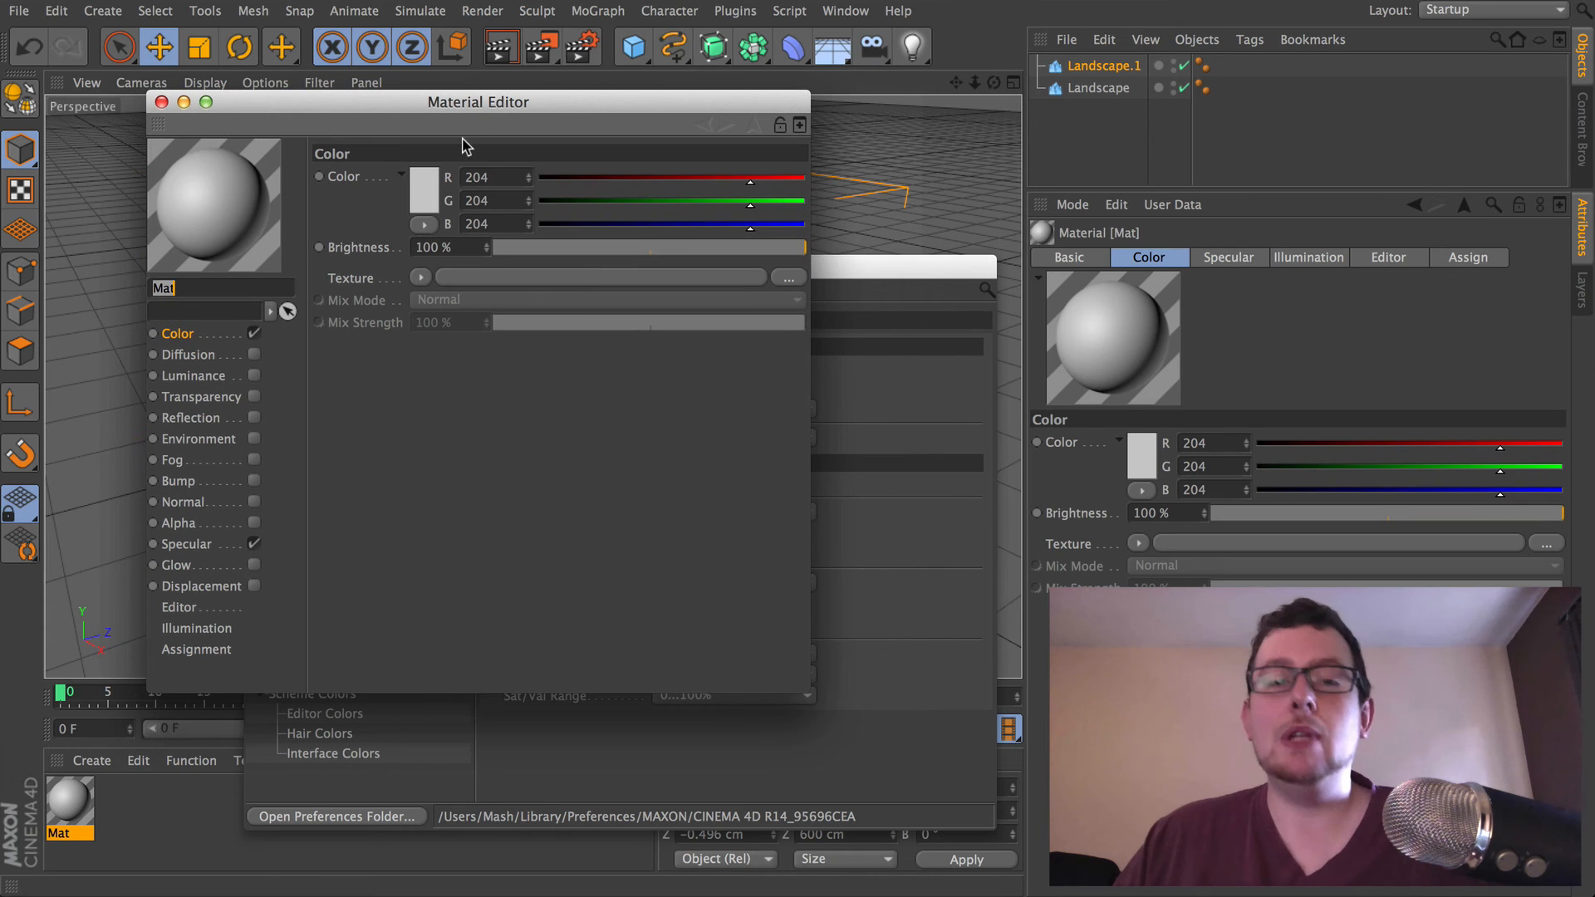
pyautogui.click(426, 181)
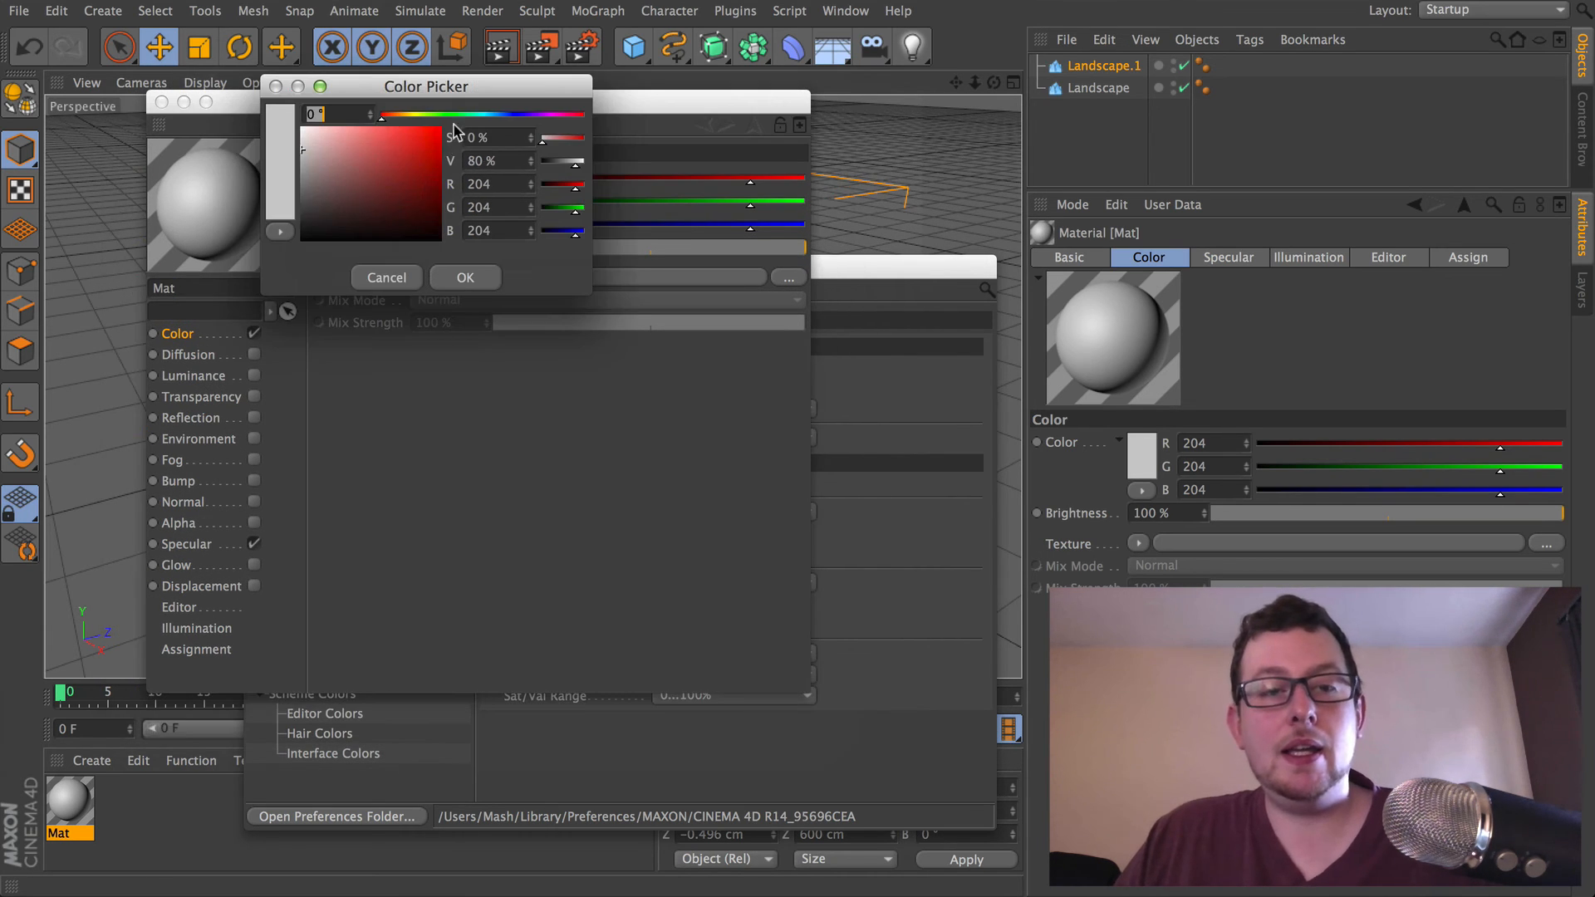
pyautogui.moveTo(436, 226); pyautogui.dragTo(436, 369)
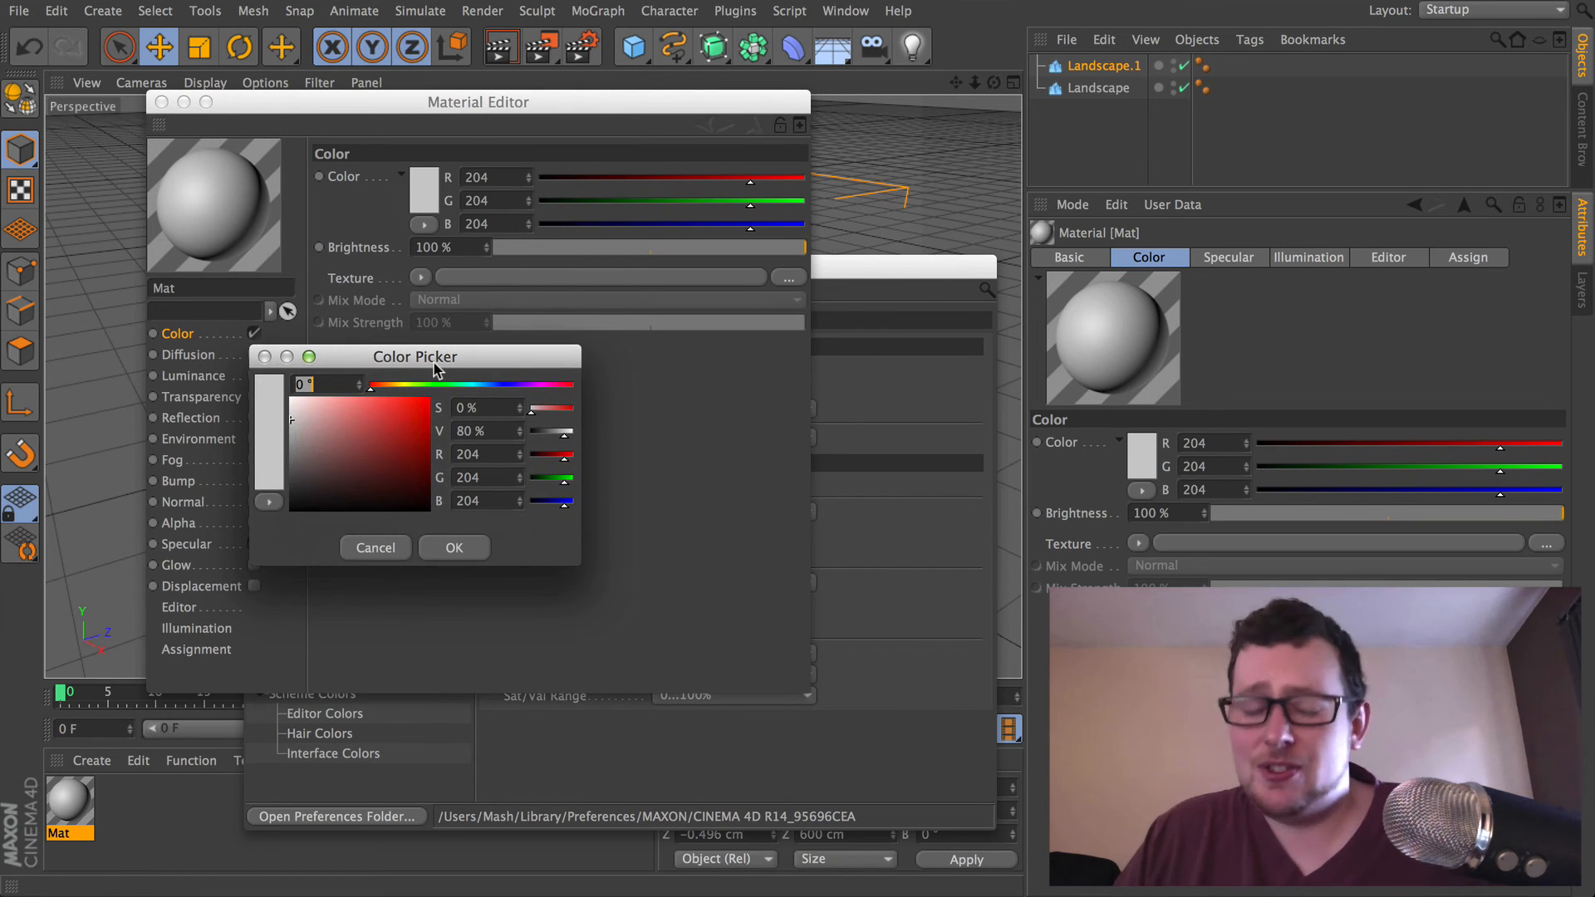
pyautogui.moveTo(435, 369); pyautogui.dragTo(563, 319)
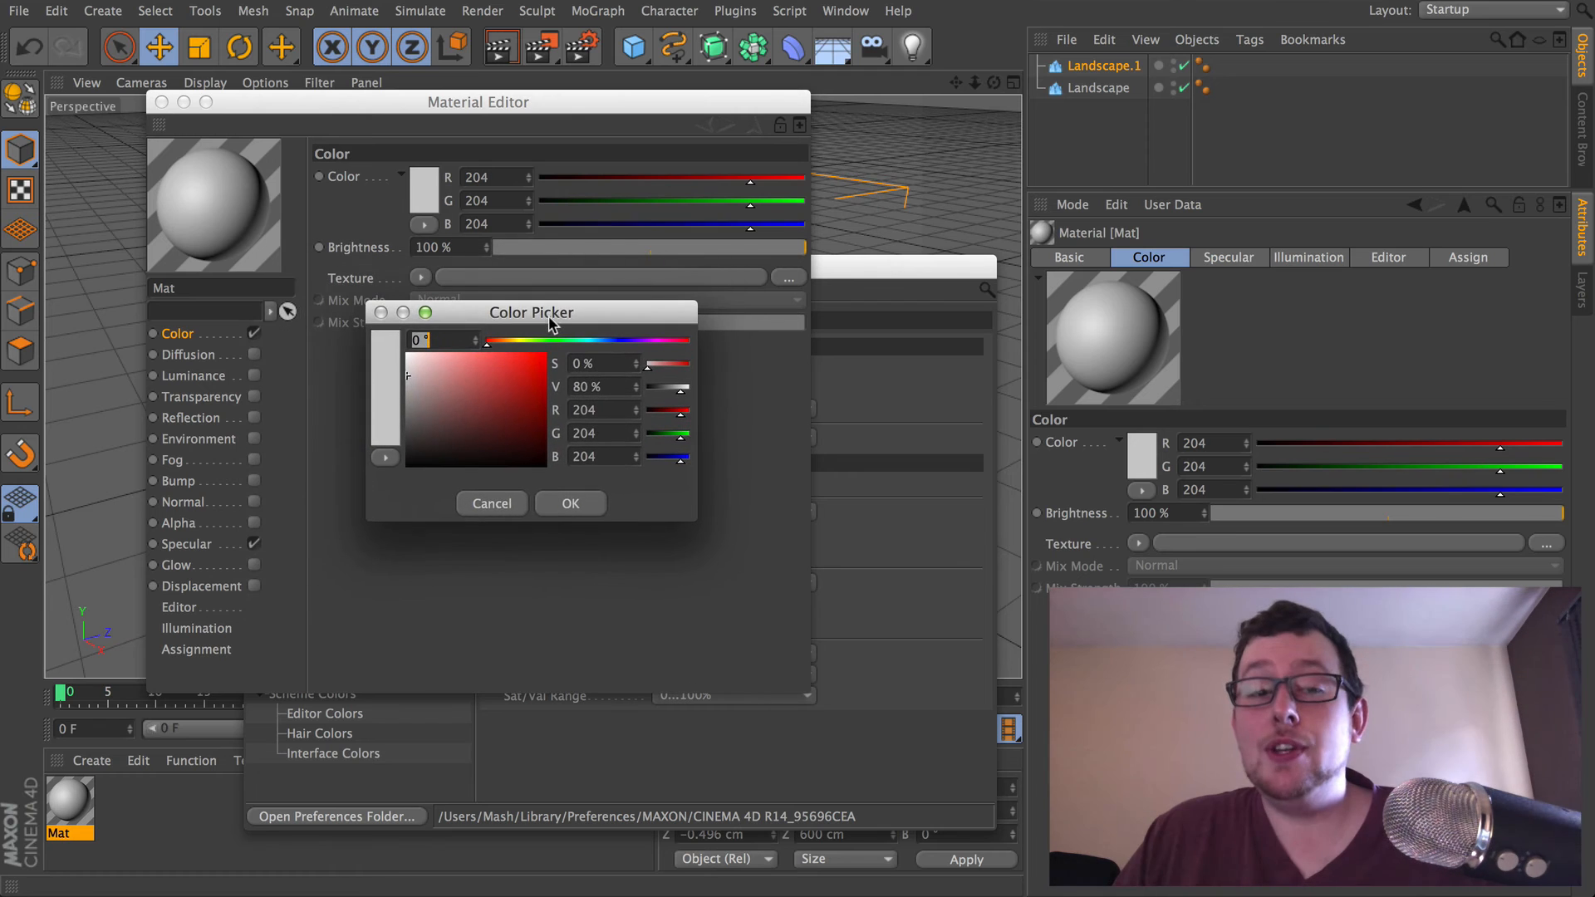
# - Pick a green in the system Colors window, browse its CMYK sliders and palettes, and discard the color
pyautogui.click(382, 365)
pyautogui.moveTo(670, 385); pyautogui.dragTo(706, 153)
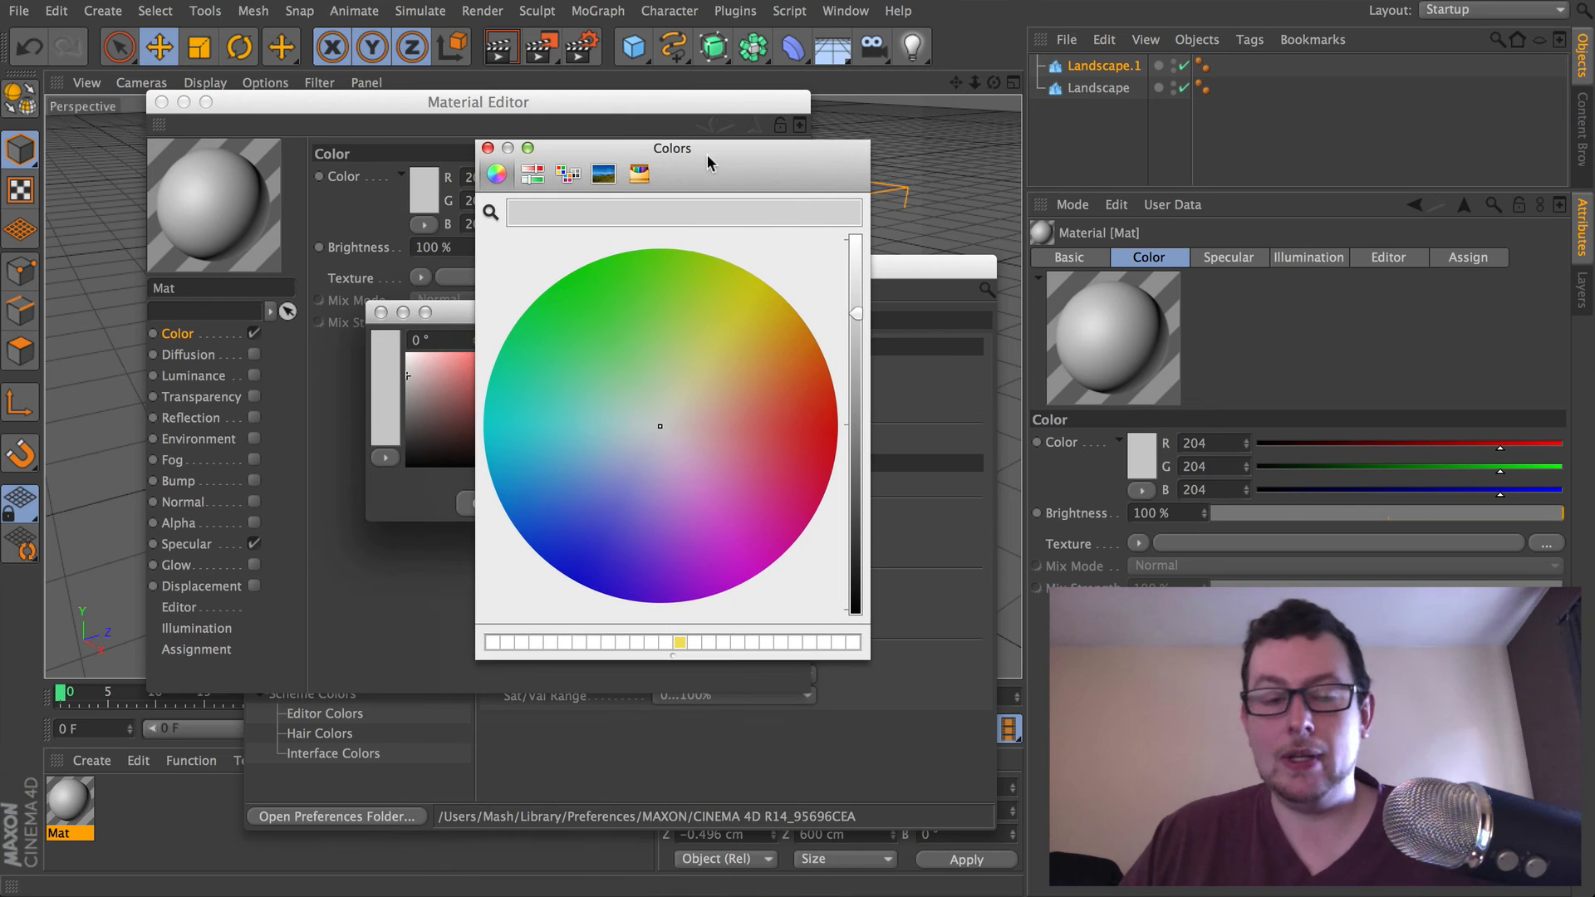
pyautogui.moveTo(679, 324)
pyautogui.mouseDown()
pyautogui.moveTo(572, 305)
pyautogui.moveTo(625, 327)
pyautogui.moveTo(598, 310)
pyautogui.mouseUp()
pyautogui.click(533, 171)
pyautogui.click(573, 245)
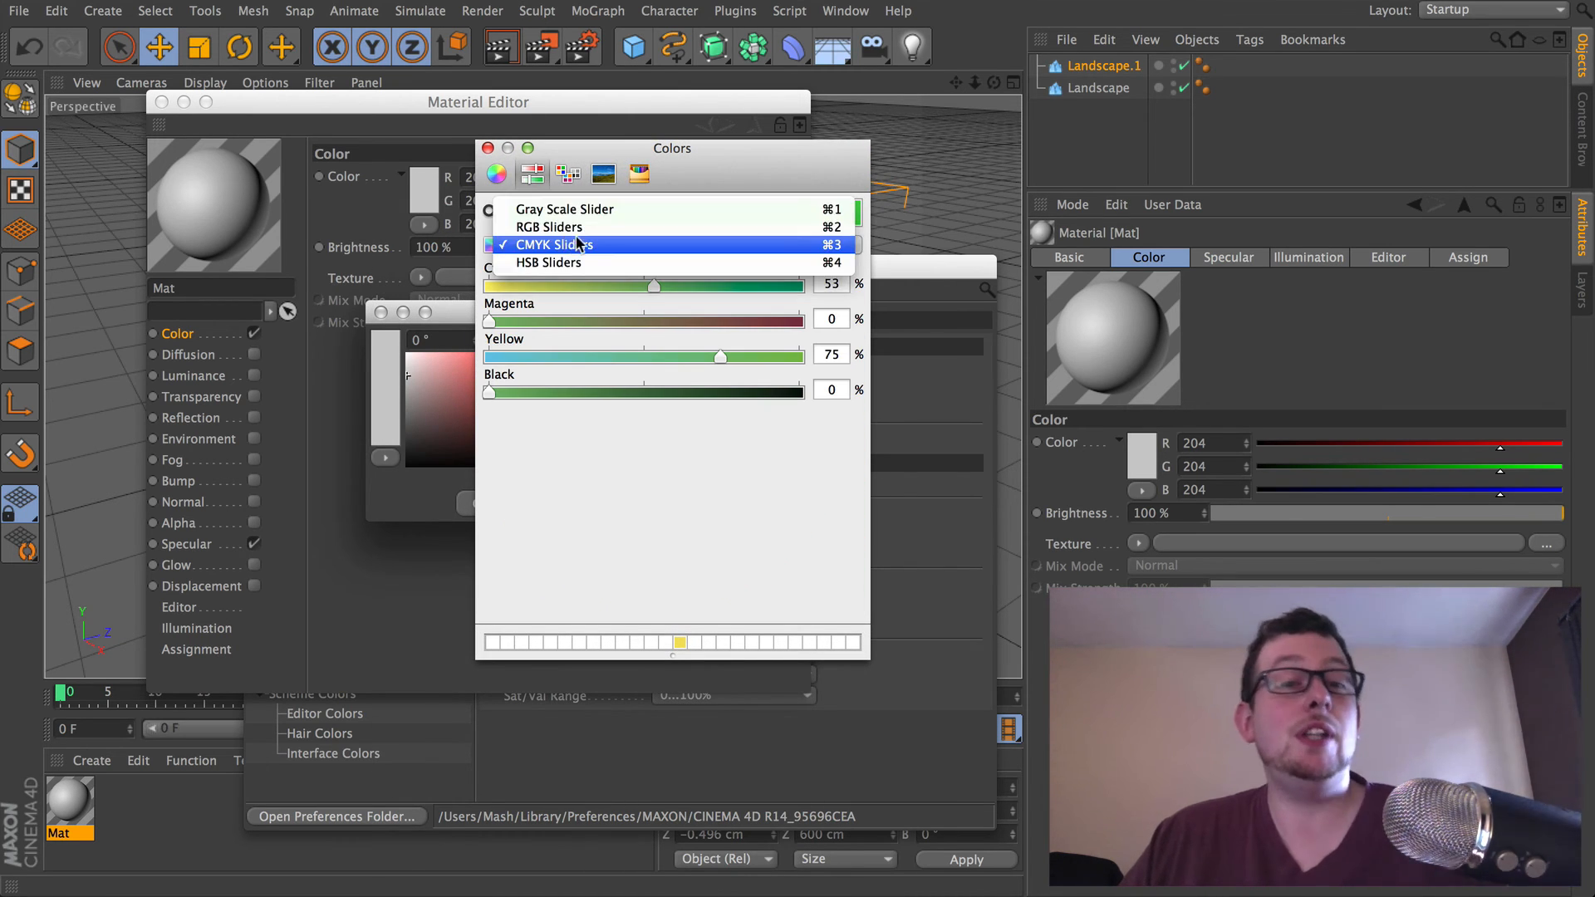
pyautogui.click(575, 246)
pyautogui.click(567, 174)
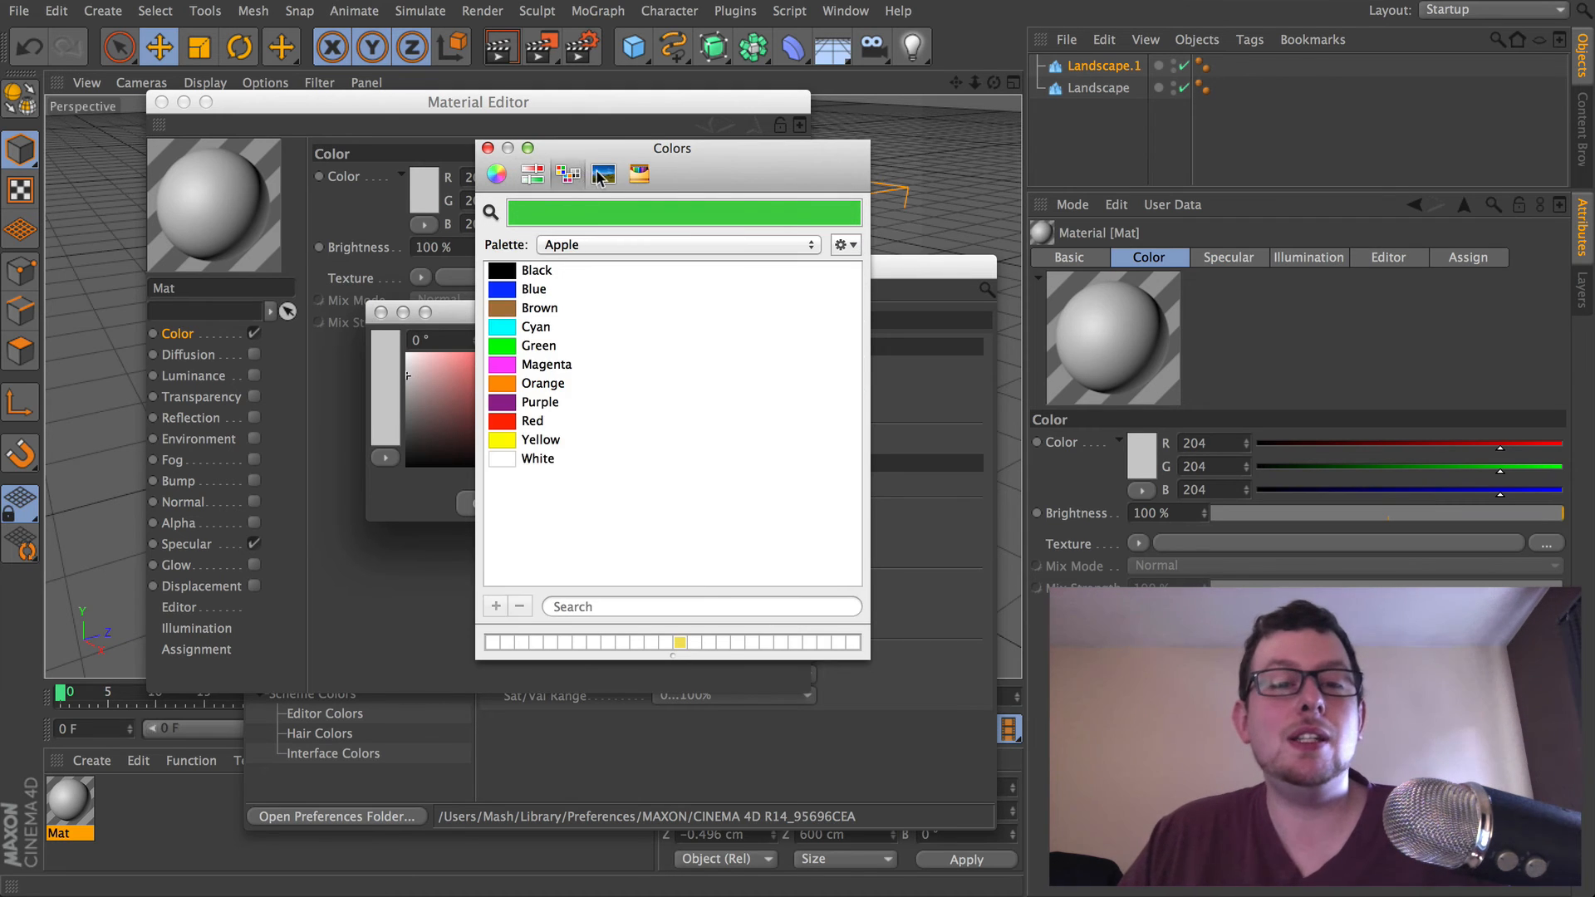
pyautogui.click(603, 174)
pyautogui.click(534, 175)
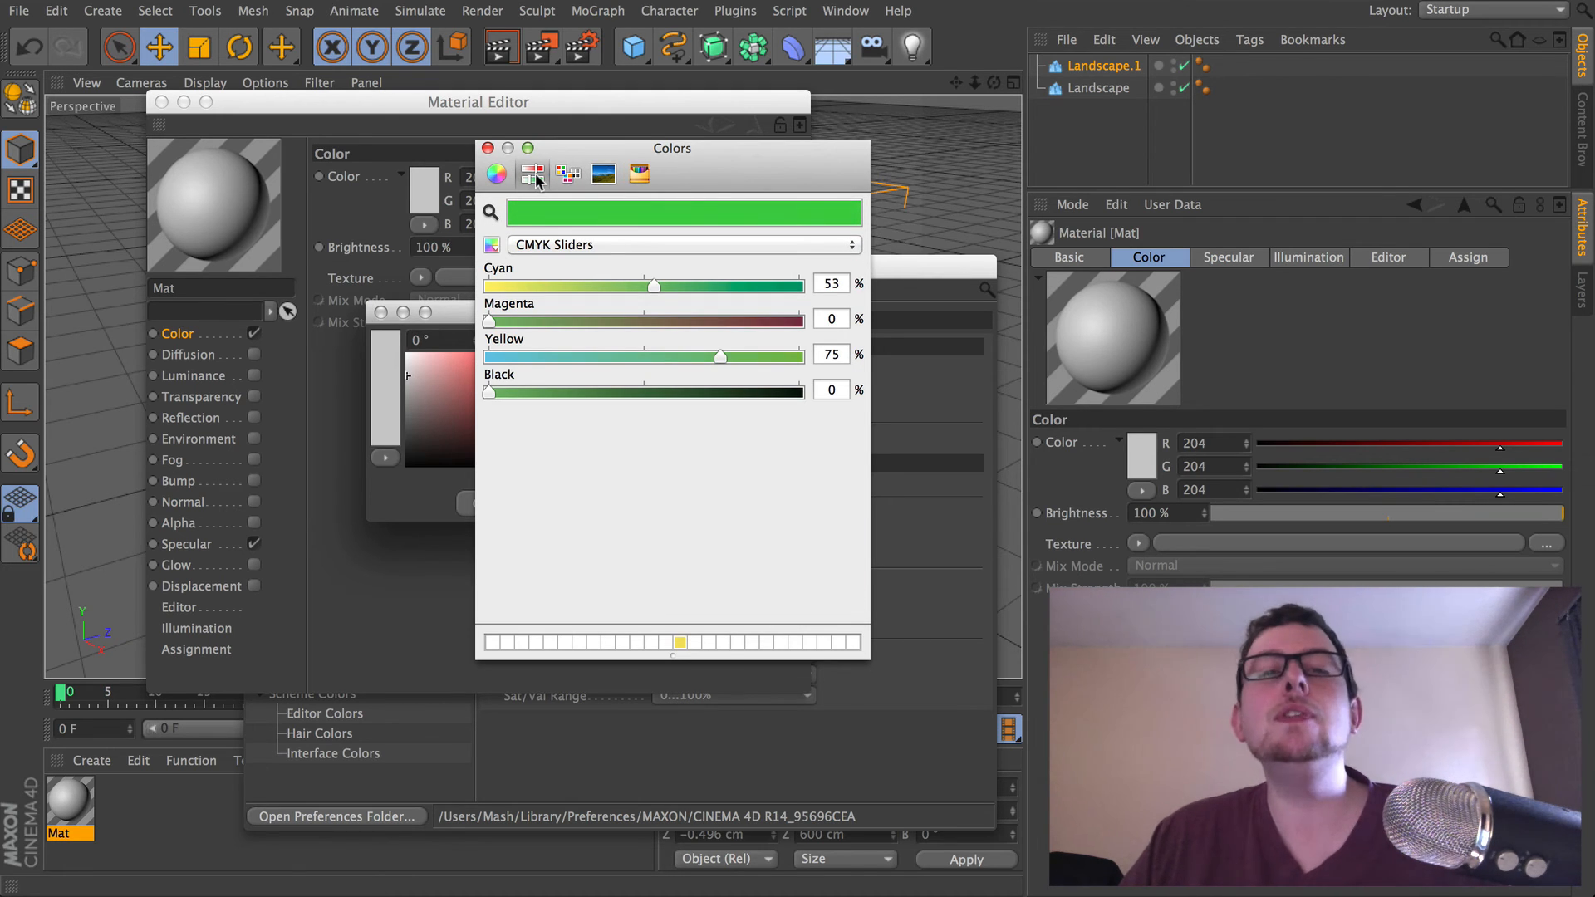
pyautogui.click(489, 148)
pyautogui.click(505, 501)
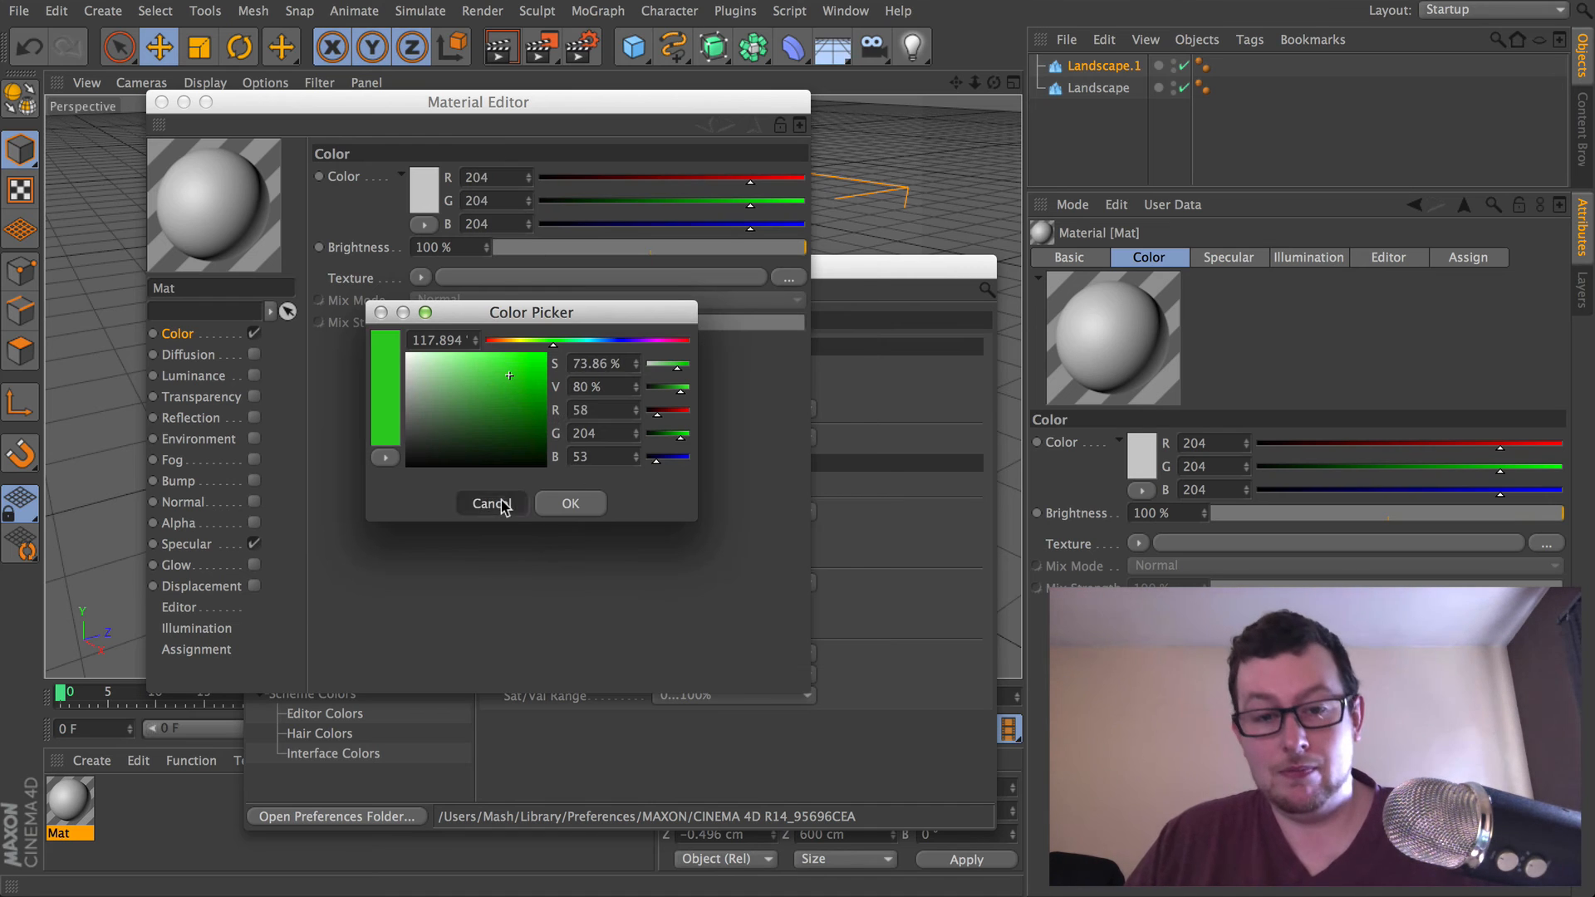
# - Enable Use System Color Picker in the Units preferences and check which picker the material's color swatch opens
pyautogui.click(911, 409)
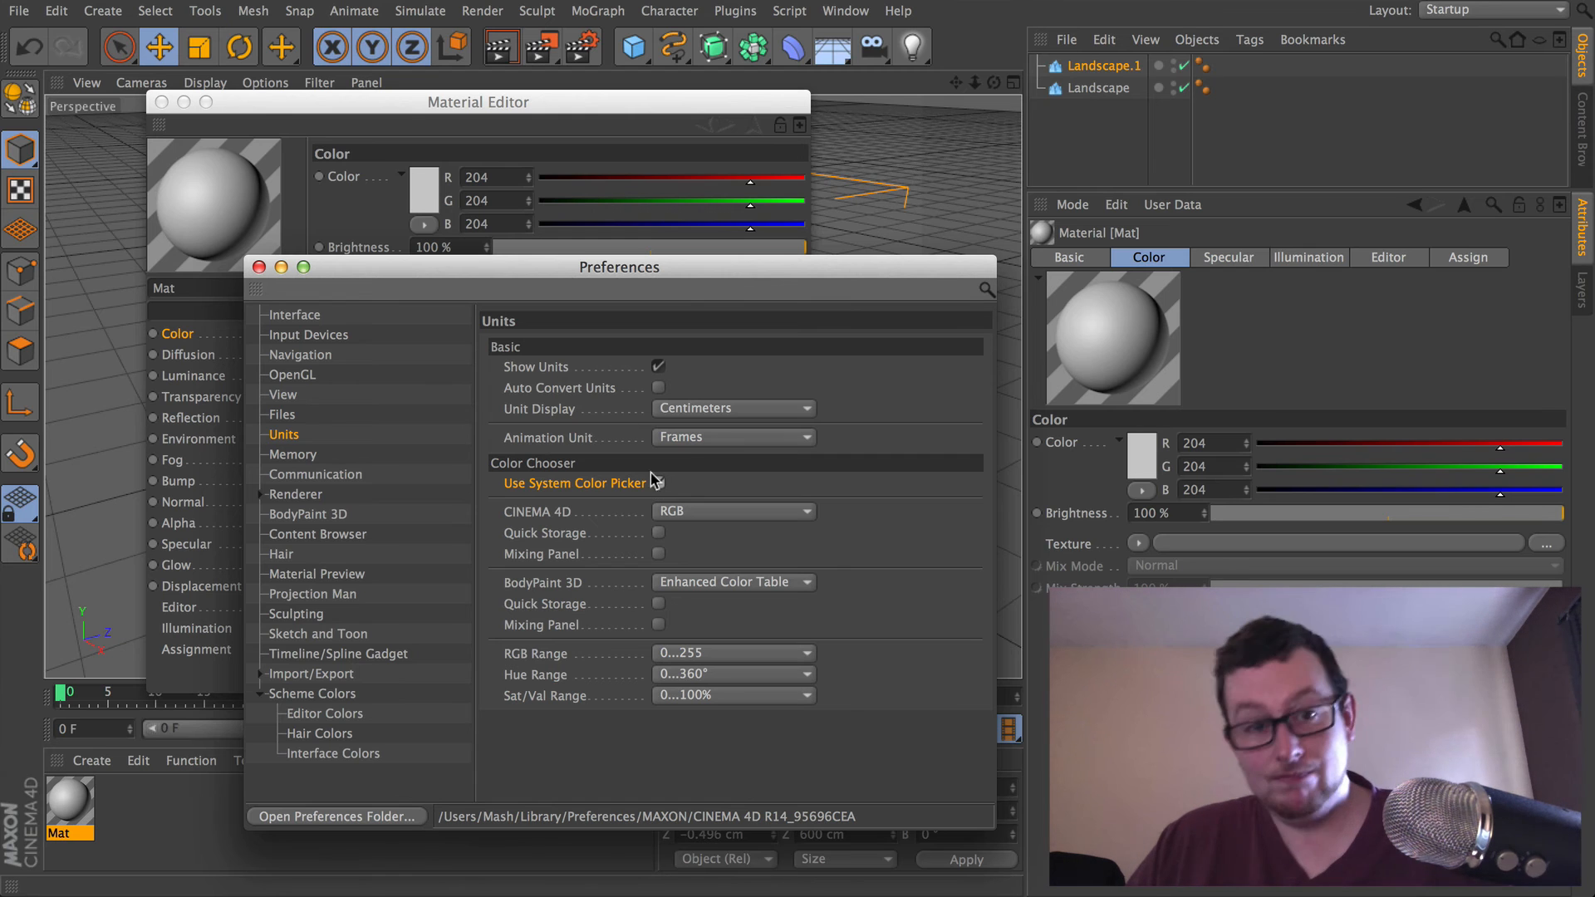
pyautogui.moveTo(552, 98); pyautogui.dragTo(622, 125)
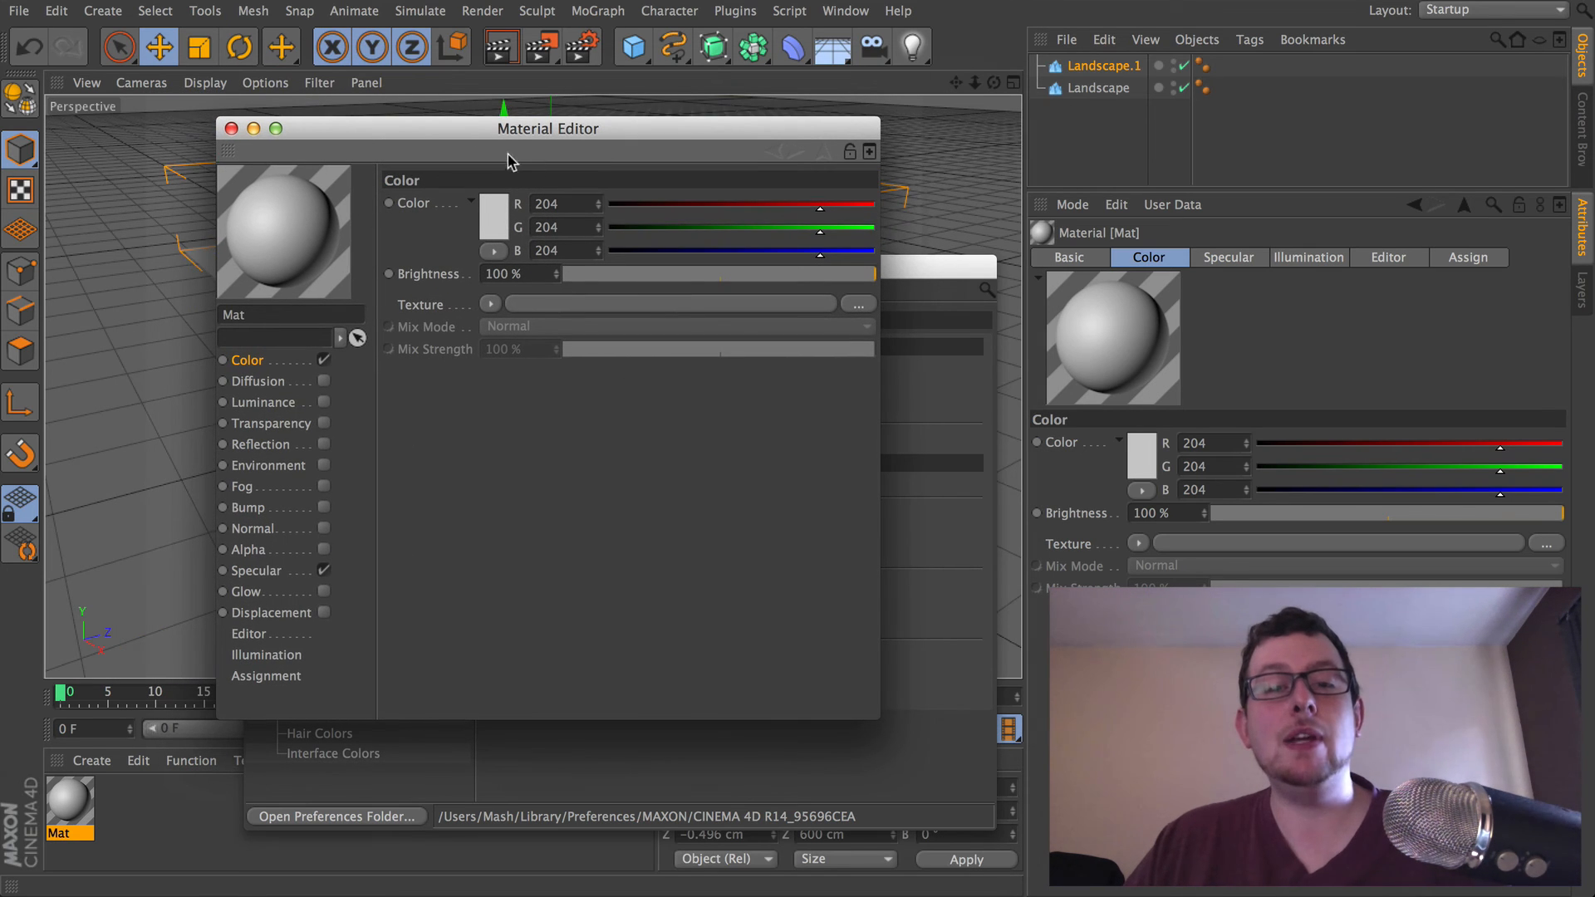
pyautogui.click(491, 230)
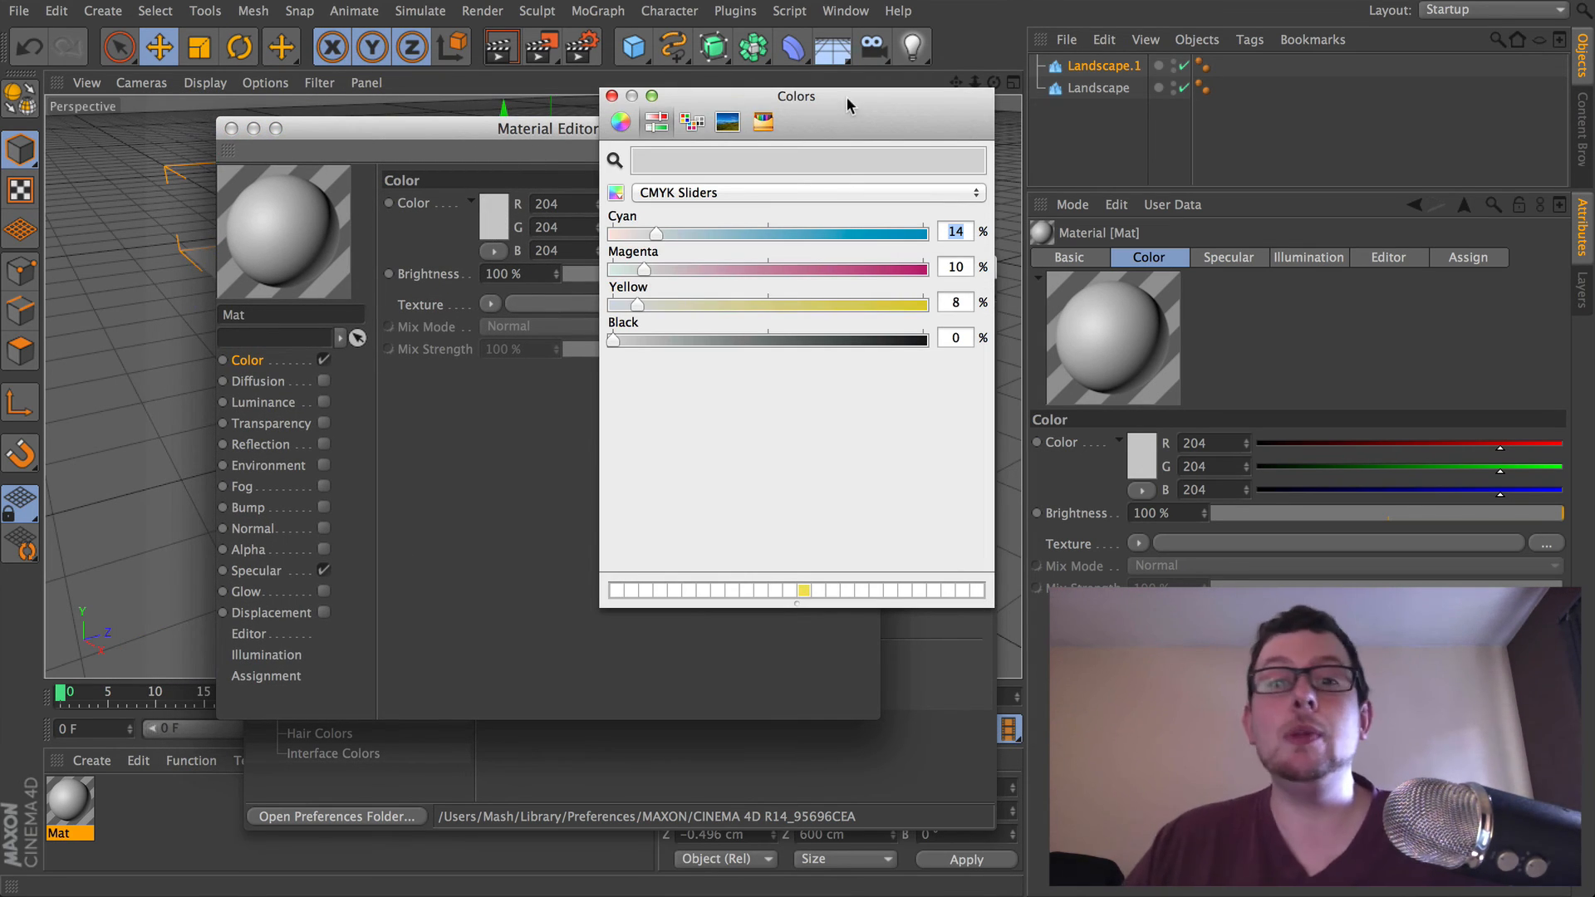
pyautogui.moveTo(846, 99); pyautogui.dragTo(760, 127)
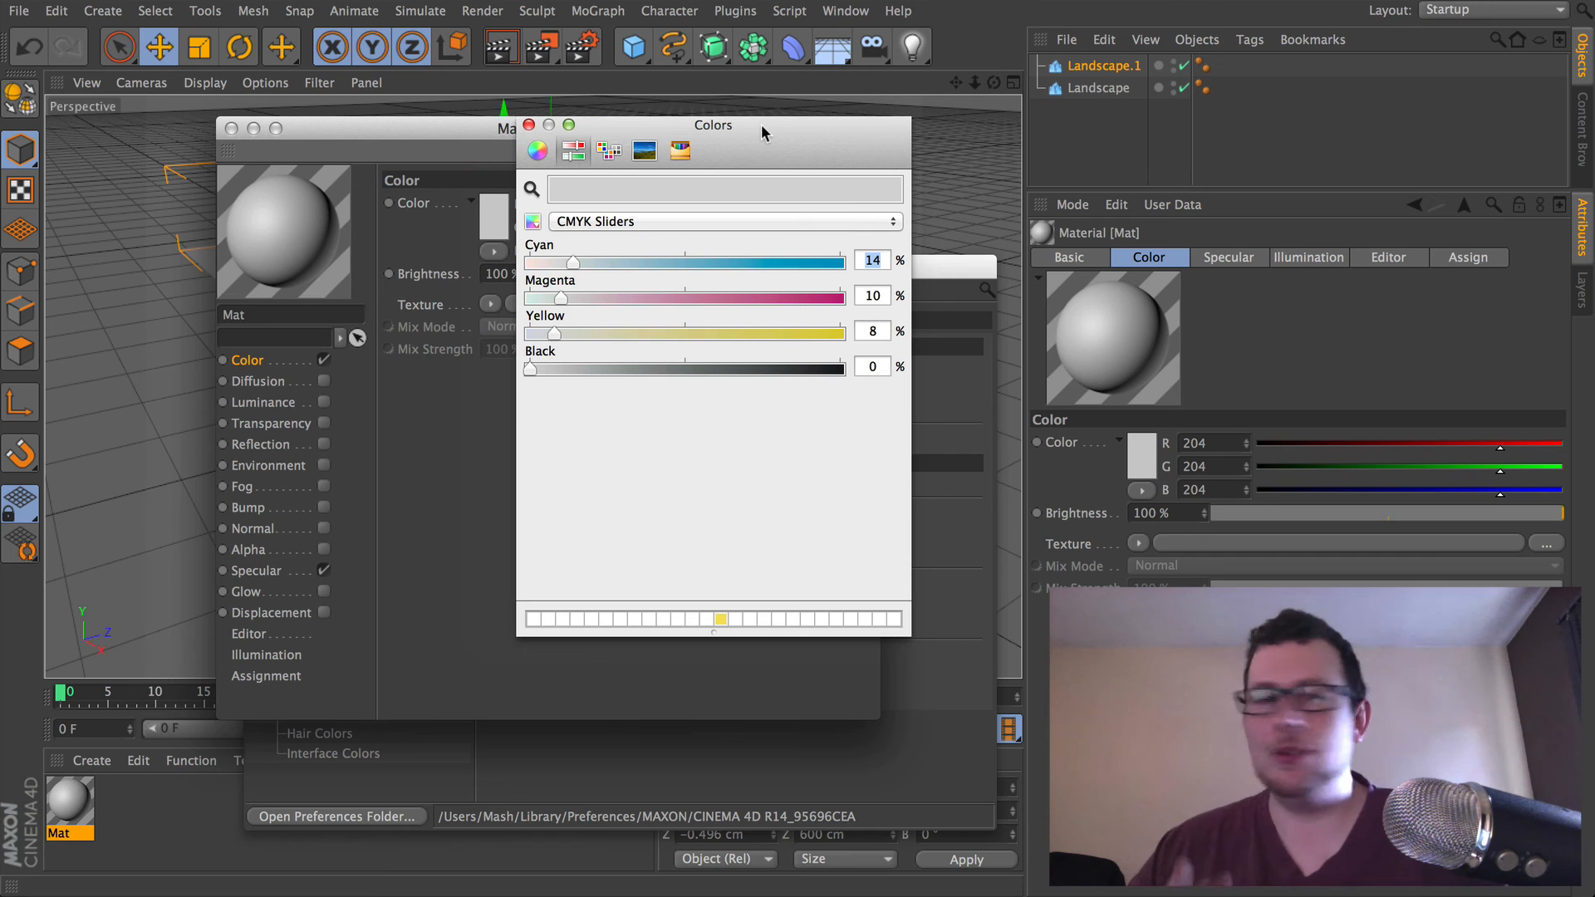
pyautogui.click(528, 124)
pyautogui.moveTo(529, 128); pyautogui.dragTo(426, 77)
# - Enable Quick Storage for the CINEMA 4D color chooser and close the Material Editor
pyautogui.click(837, 287)
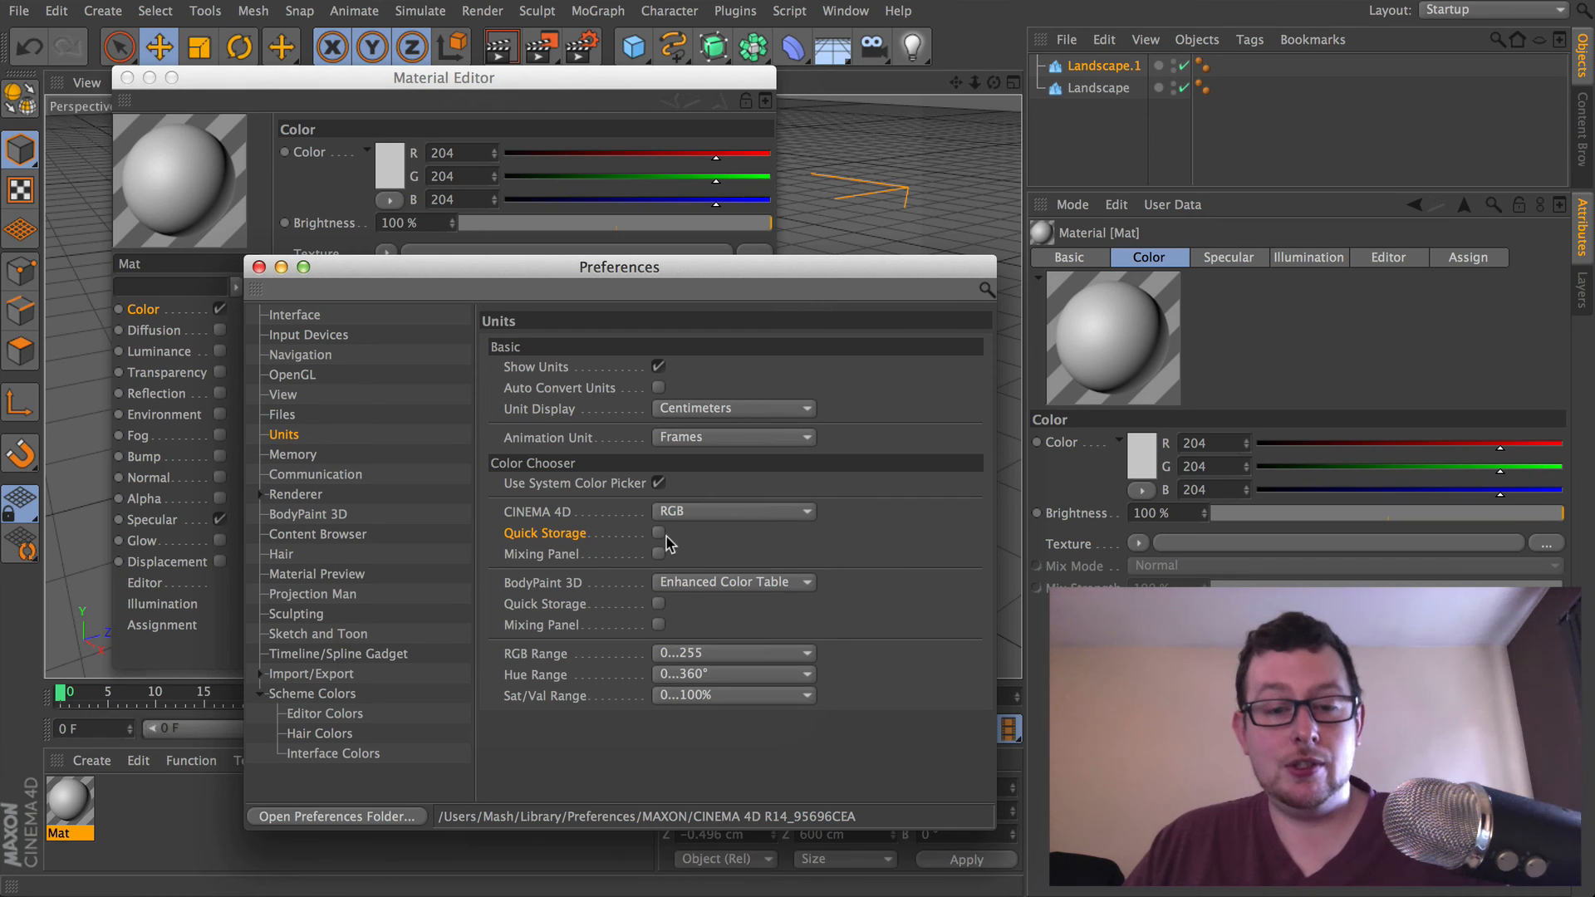
pyautogui.click(417, 80)
pyautogui.click(126, 78)
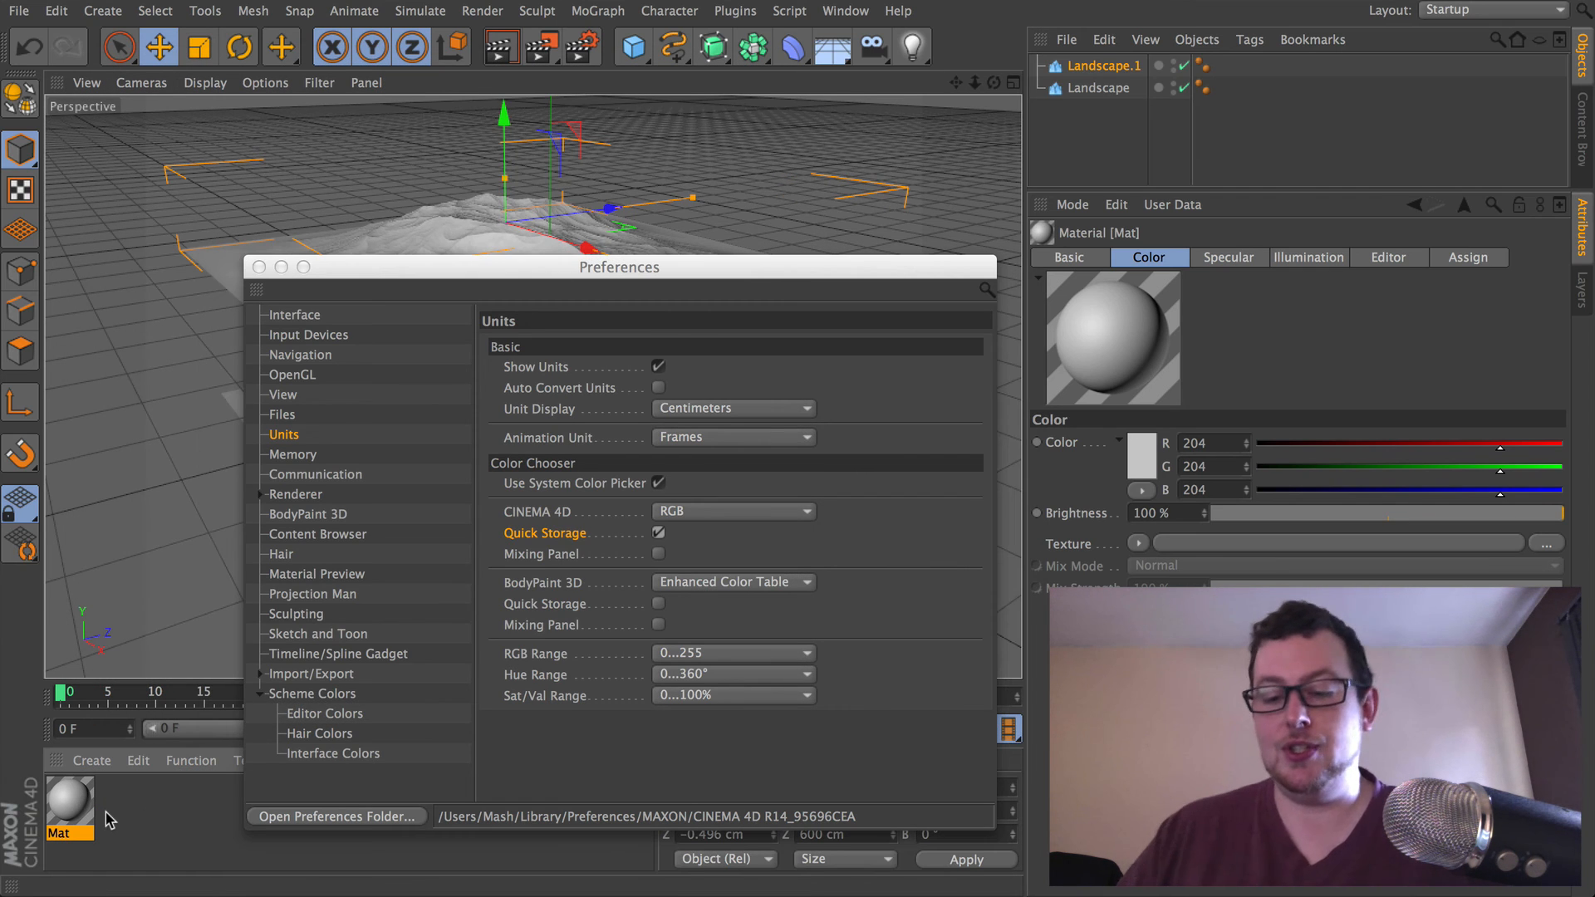
# - Open the material Mat for editing, lower its color's green value to 145, and store the resulting pink in an empty Quick Storage slot
pyautogui.click(106, 812)
pyautogui.click(81, 806)
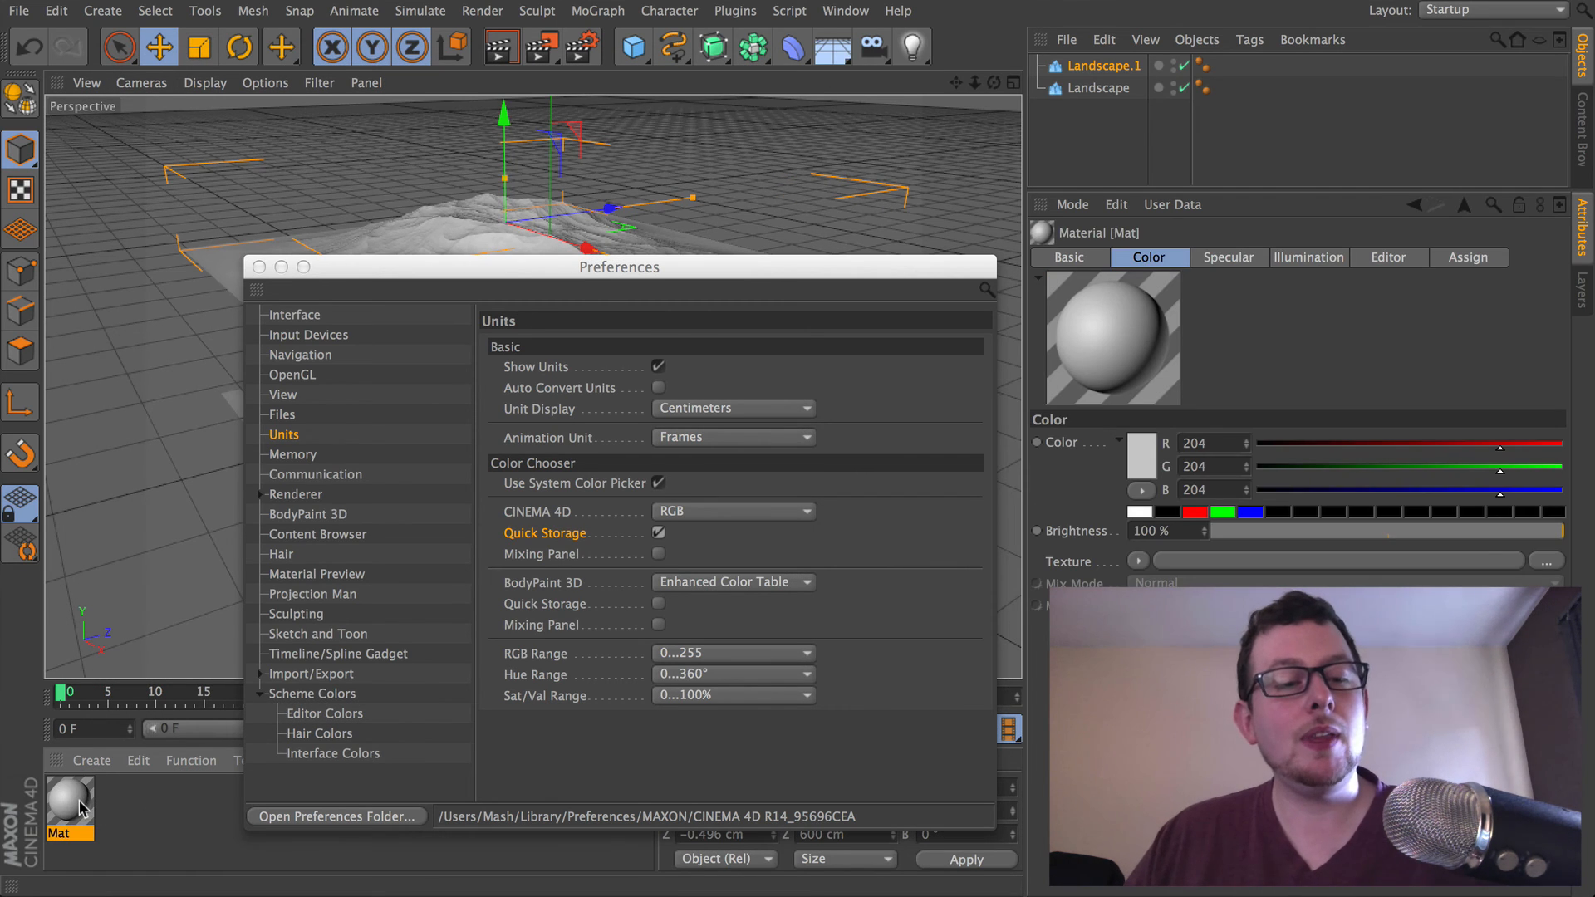
pyautogui.doubleClick(81, 805)
pyautogui.moveTo(831, 120); pyautogui.dragTo(681, 114)
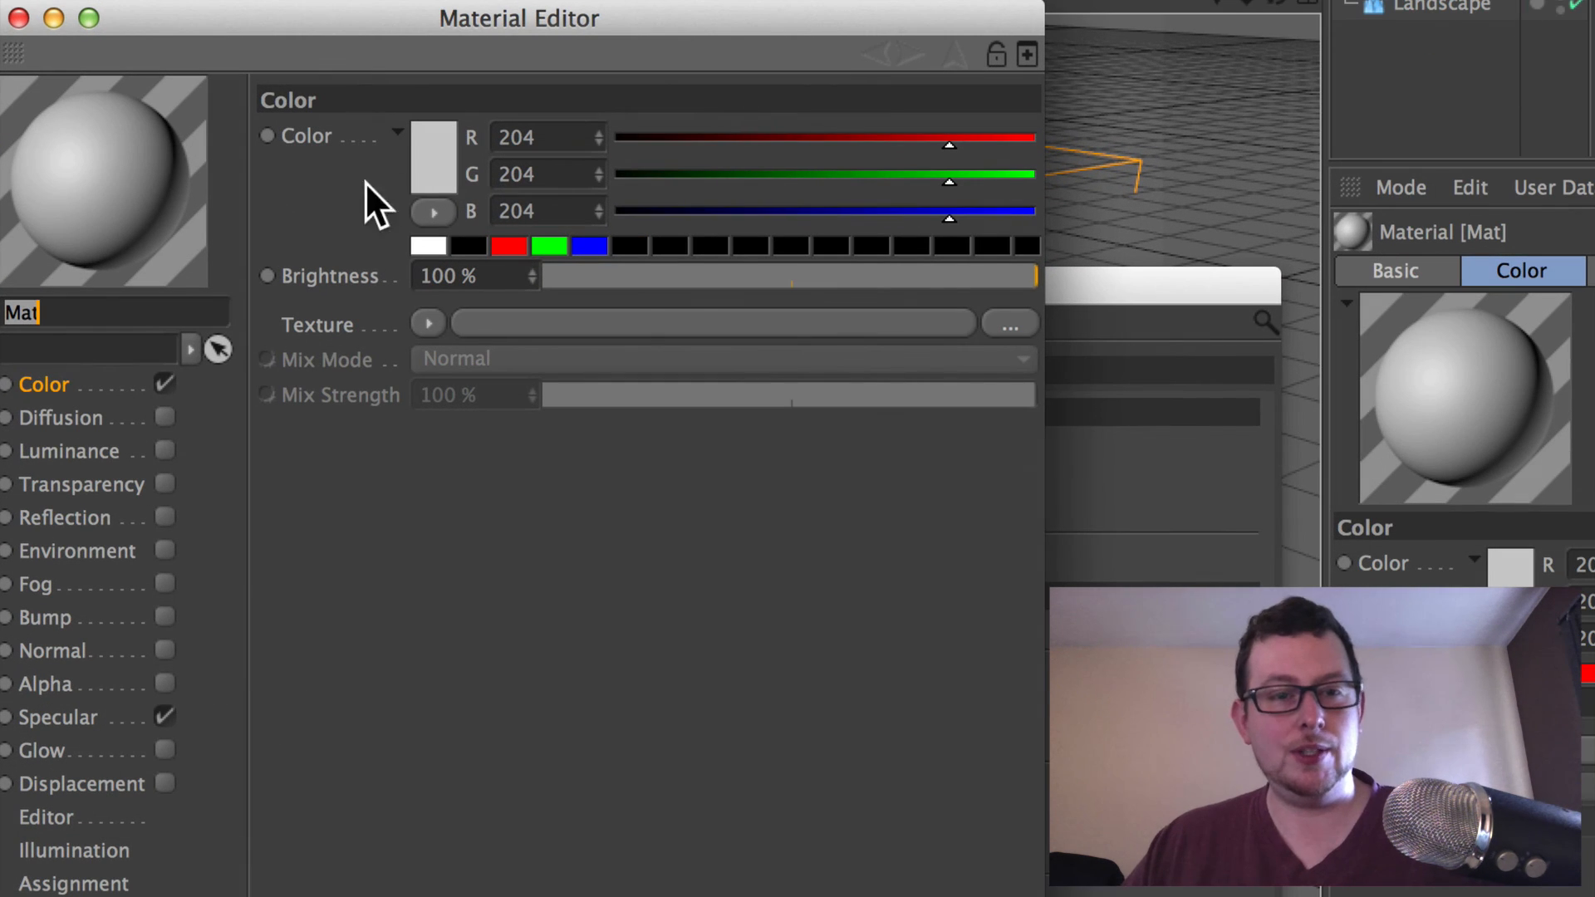
pyautogui.moveTo(939, 177); pyautogui.dragTo(863, 169)
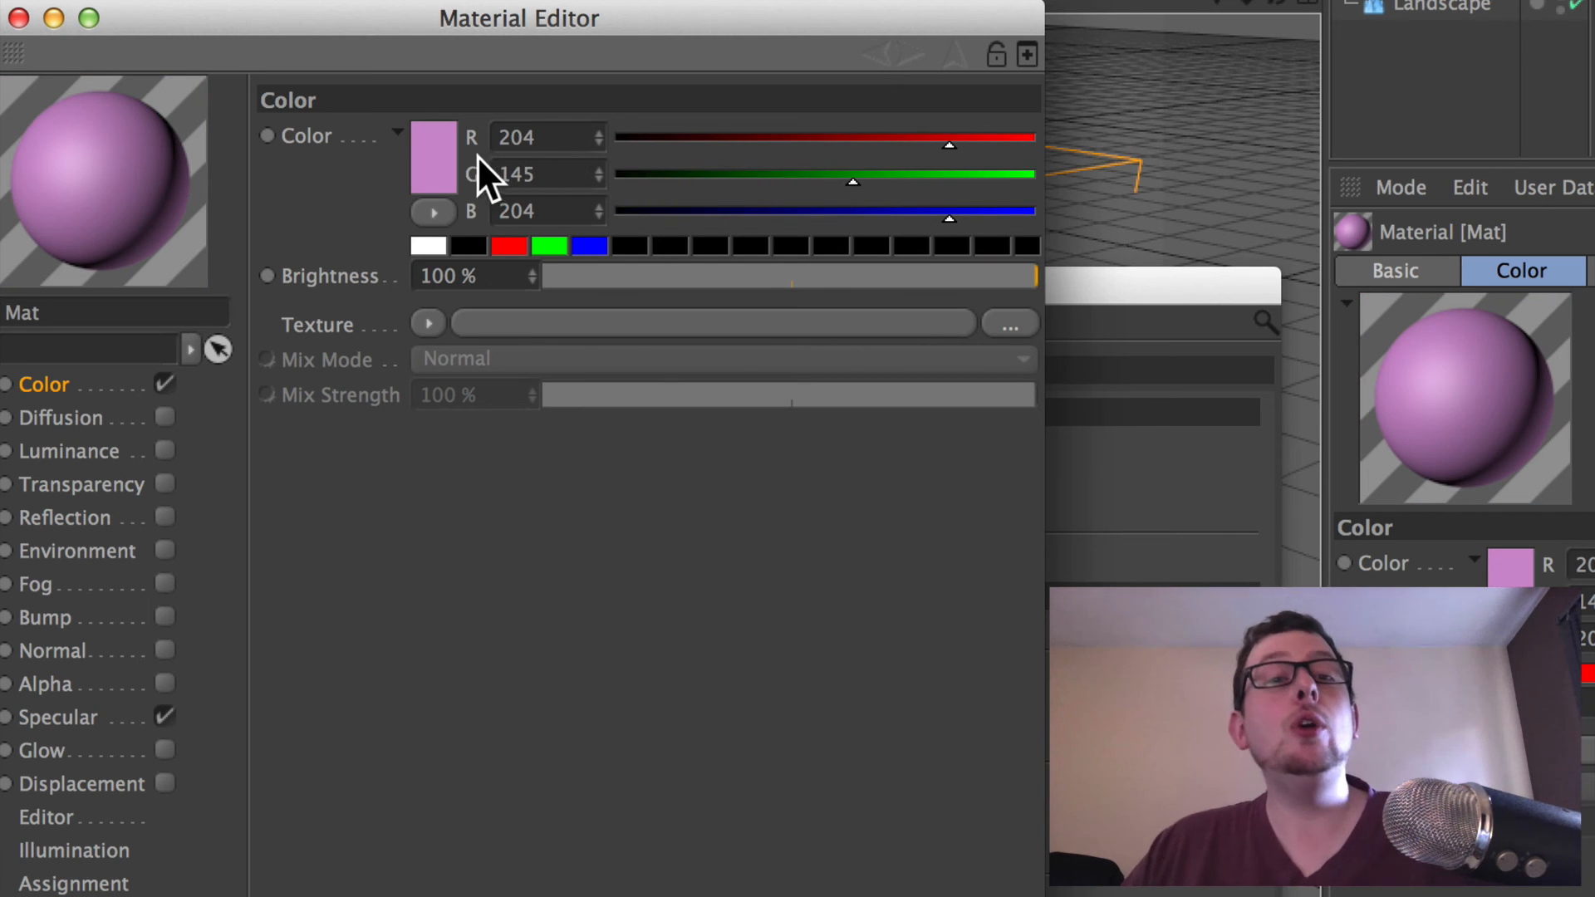
pyautogui.moveTo(440, 139); pyautogui.dragTo(751, 249)
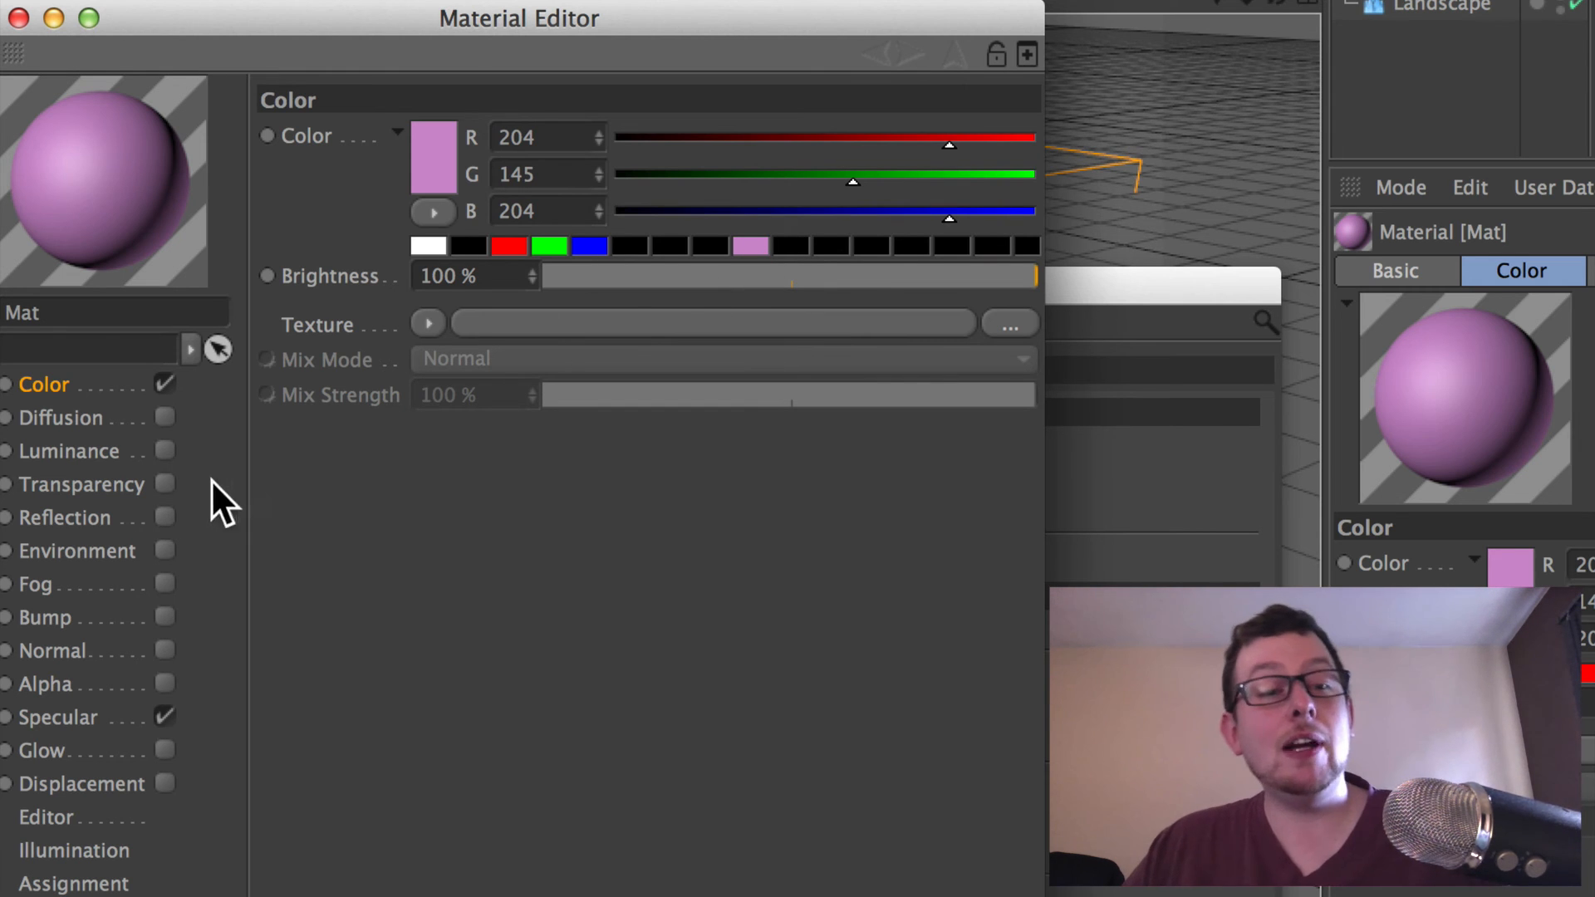
# - Enable the material's Luminance channel with the stored pink as its color, and close the Material Editor
pyautogui.click(111, 453)
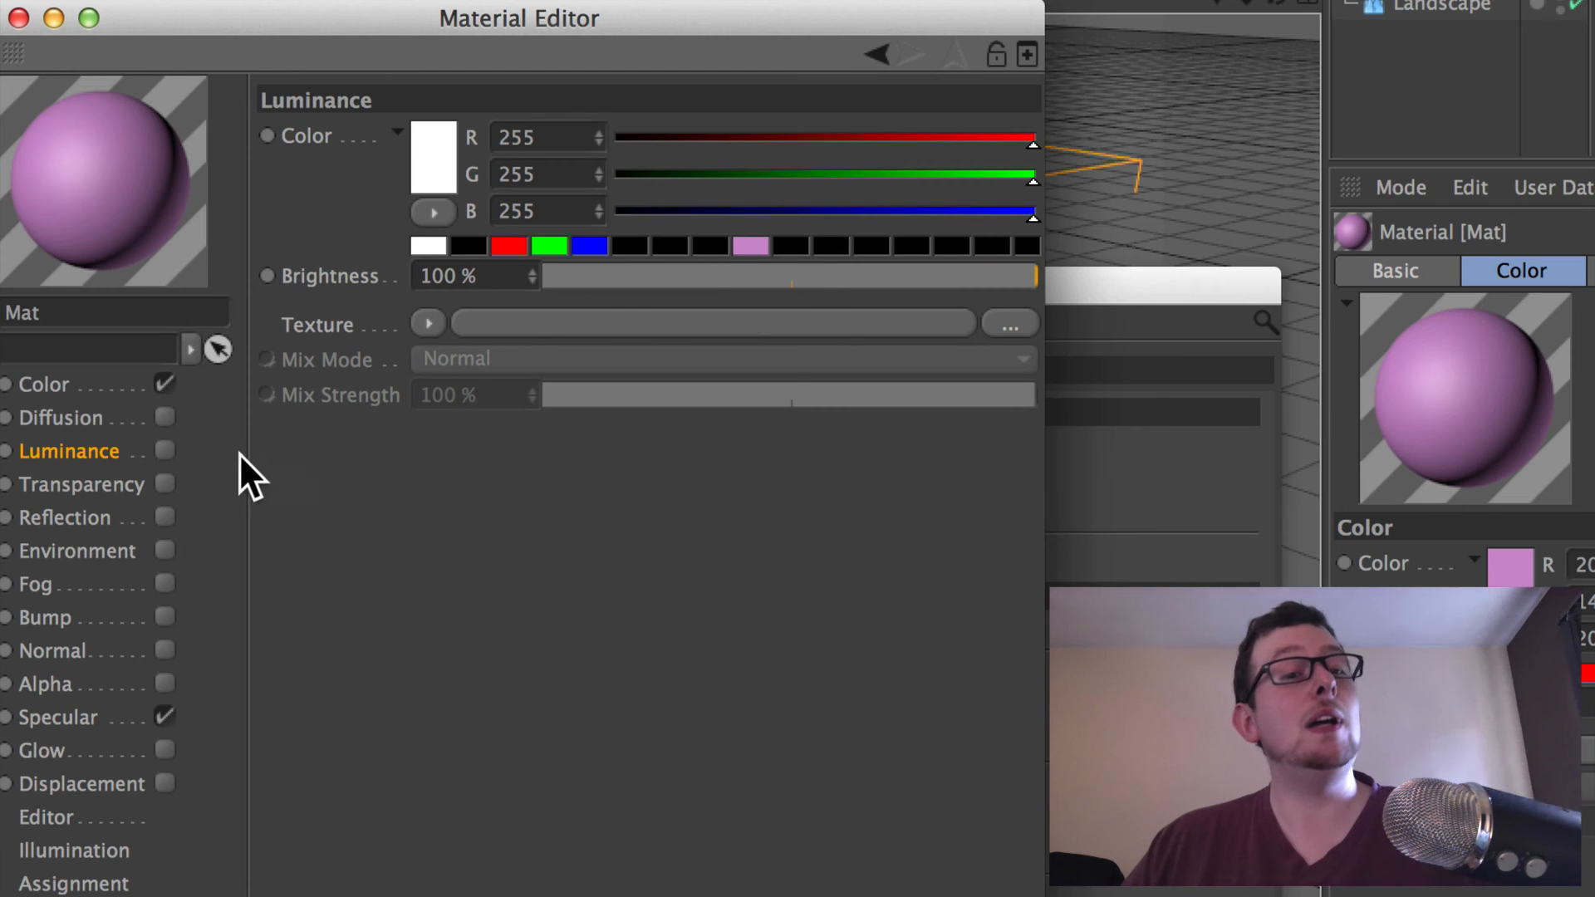
pyautogui.click(165, 450)
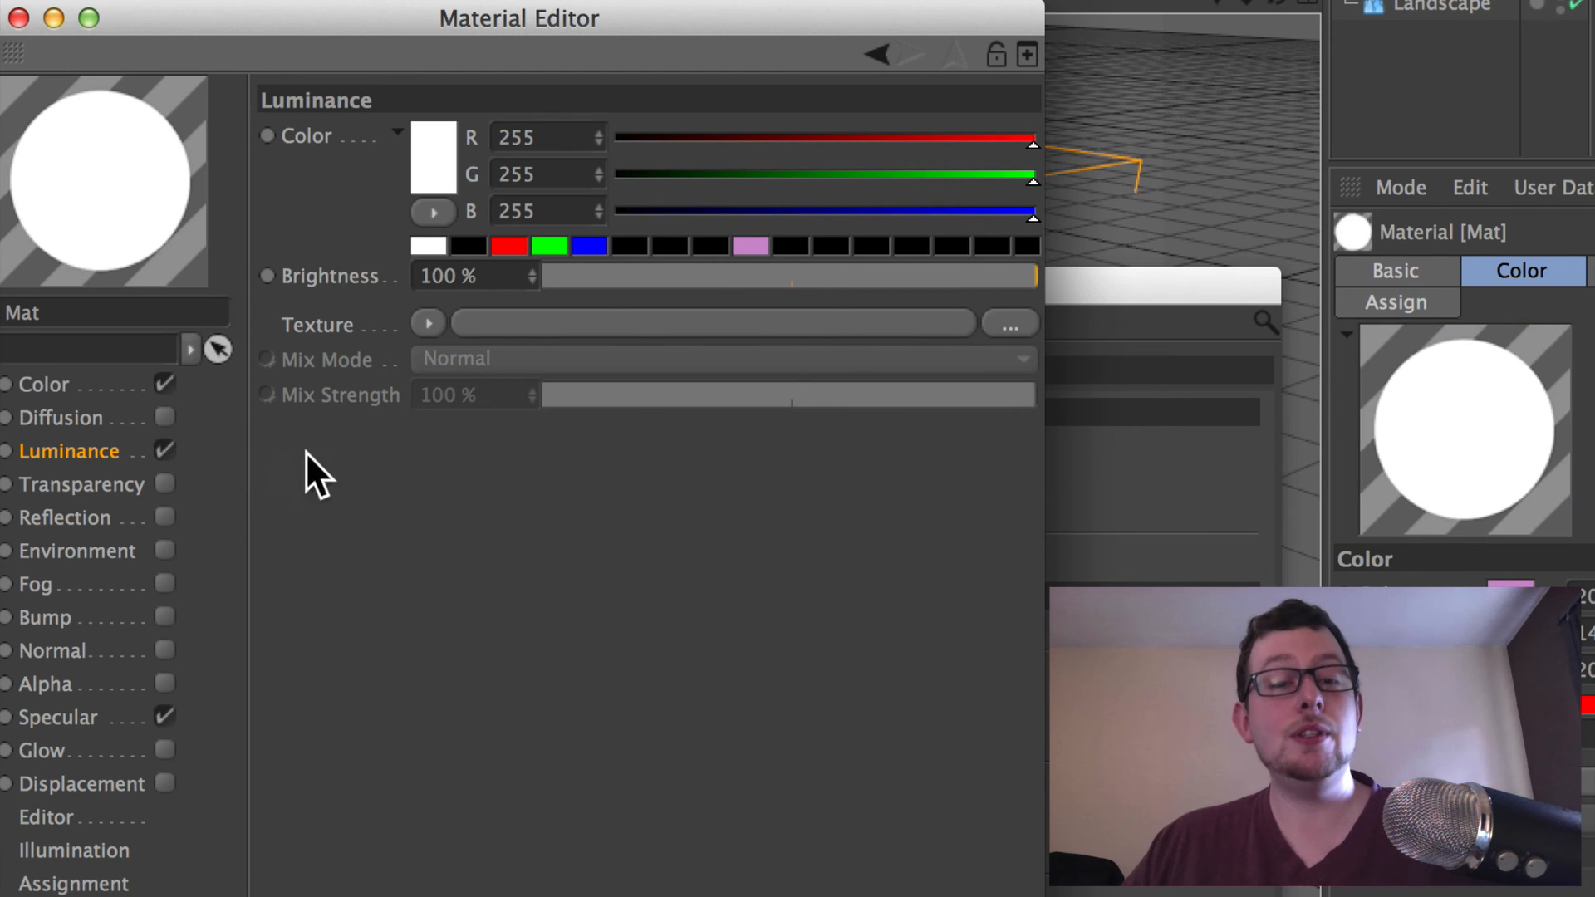
pyautogui.click(750, 244)
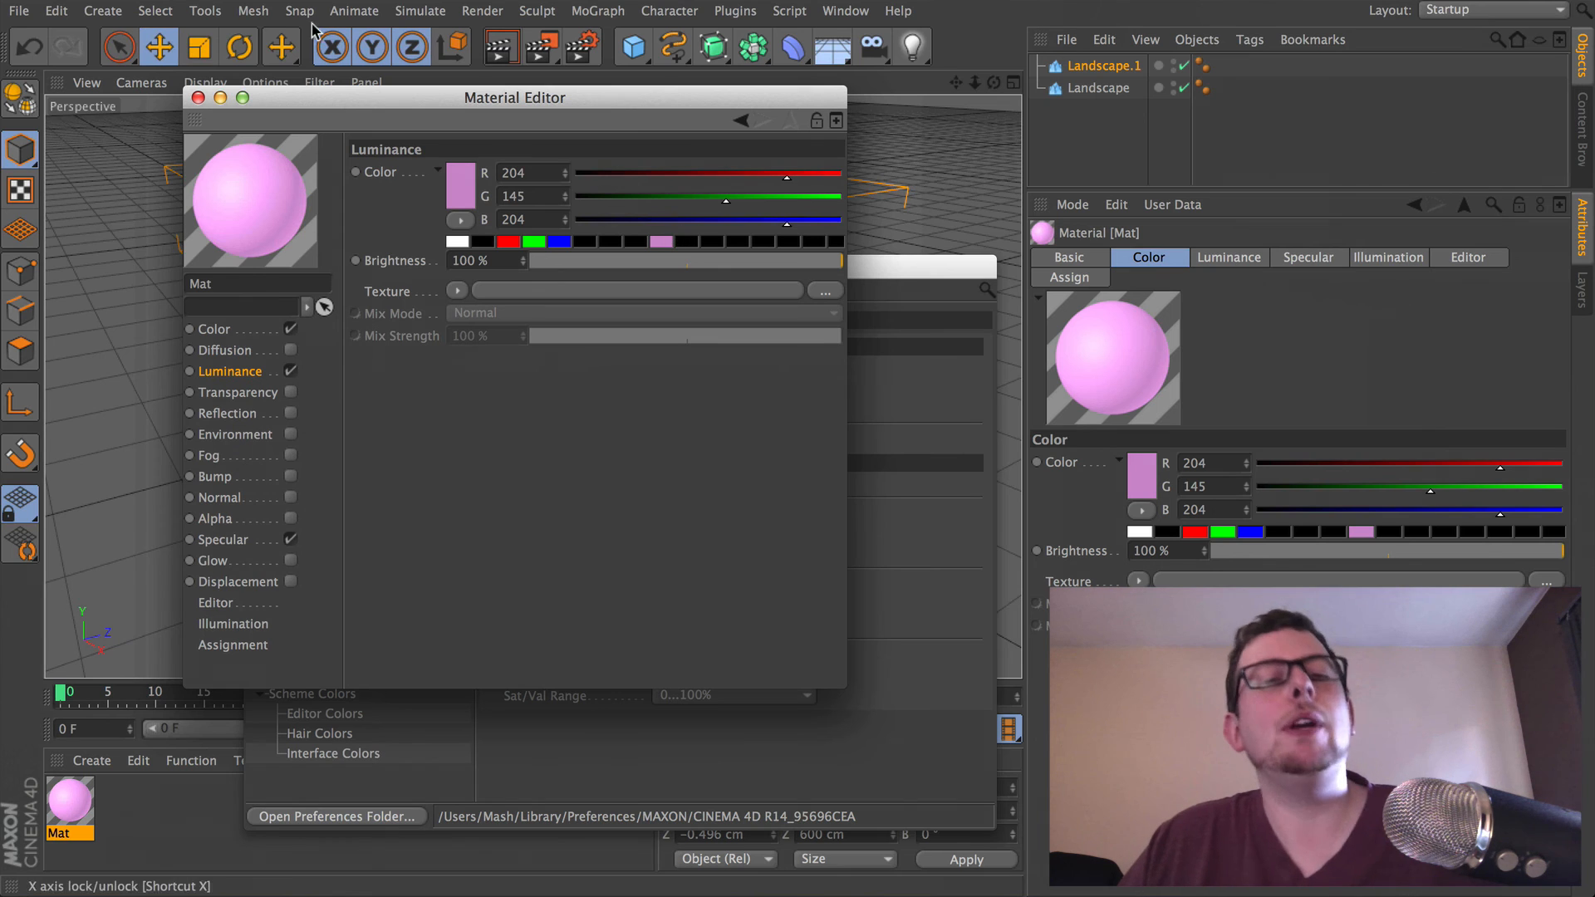
pyautogui.click(197, 99)
# - Set the renderer's Displacement memory to 500 MB in the Memory preferences
pyautogui.moveTo(631, 270); pyautogui.dragTo(630, 152)
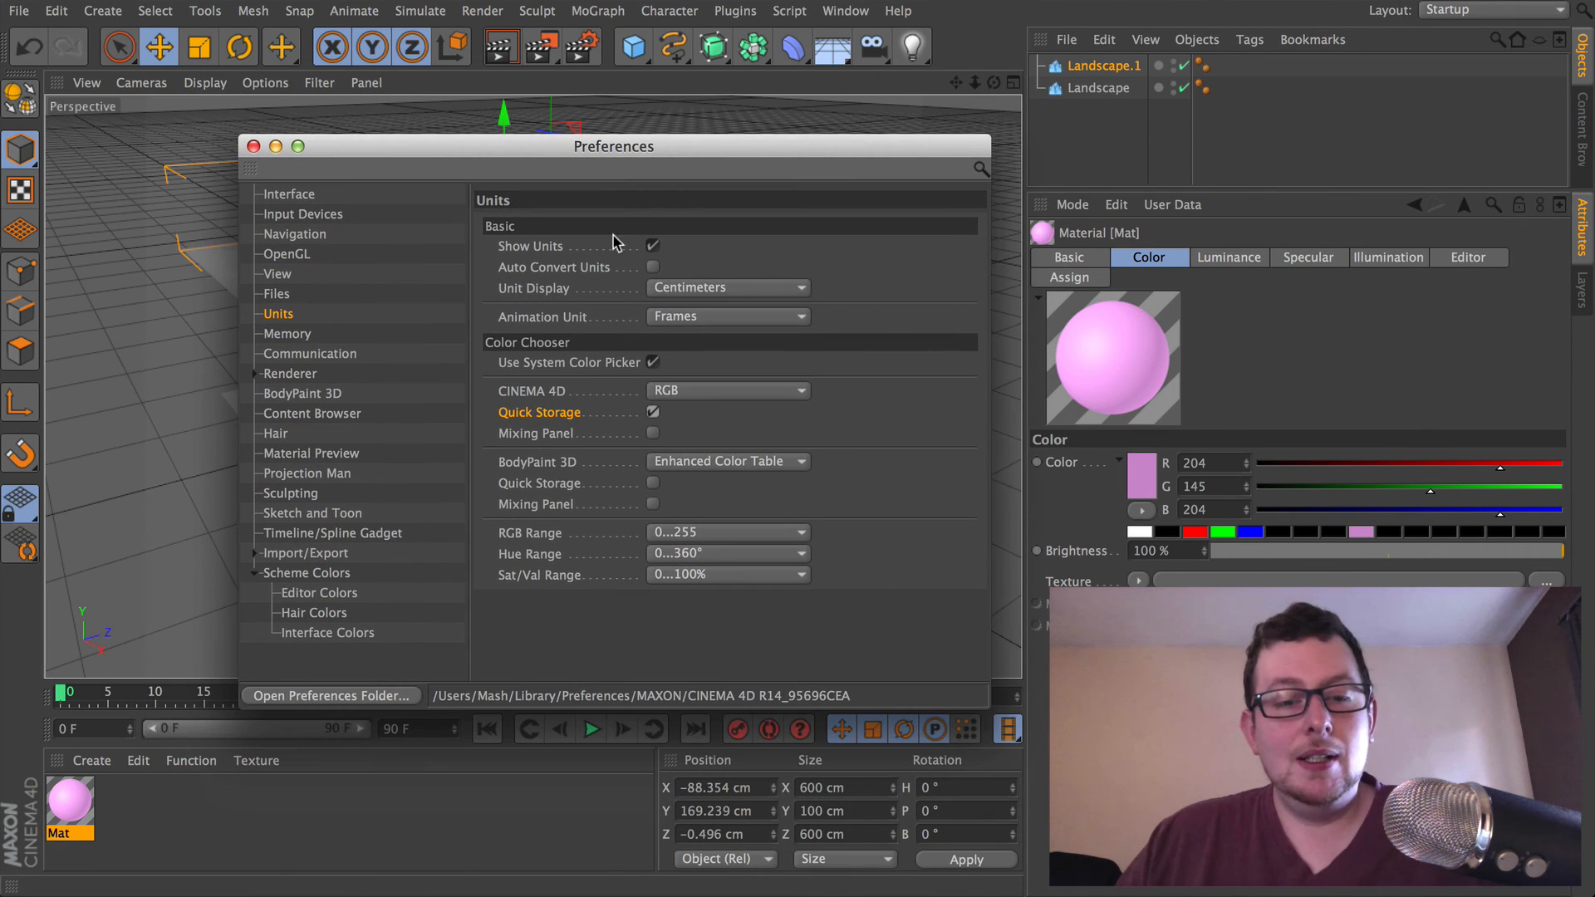
pyautogui.click(301, 337)
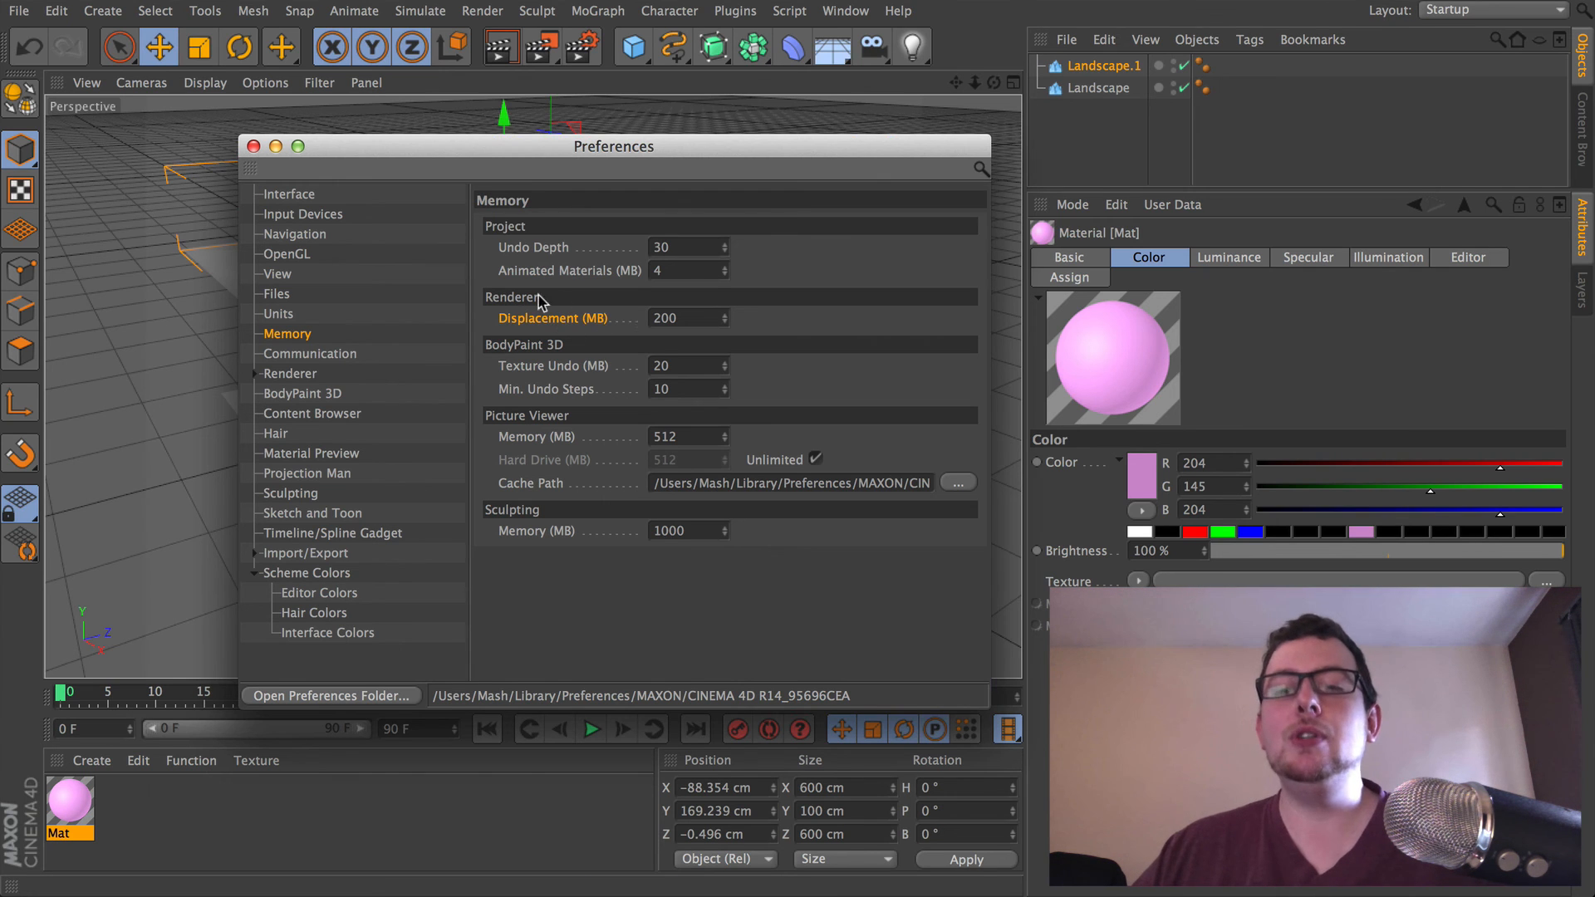
pyautogui.doubleClick(691, 328)
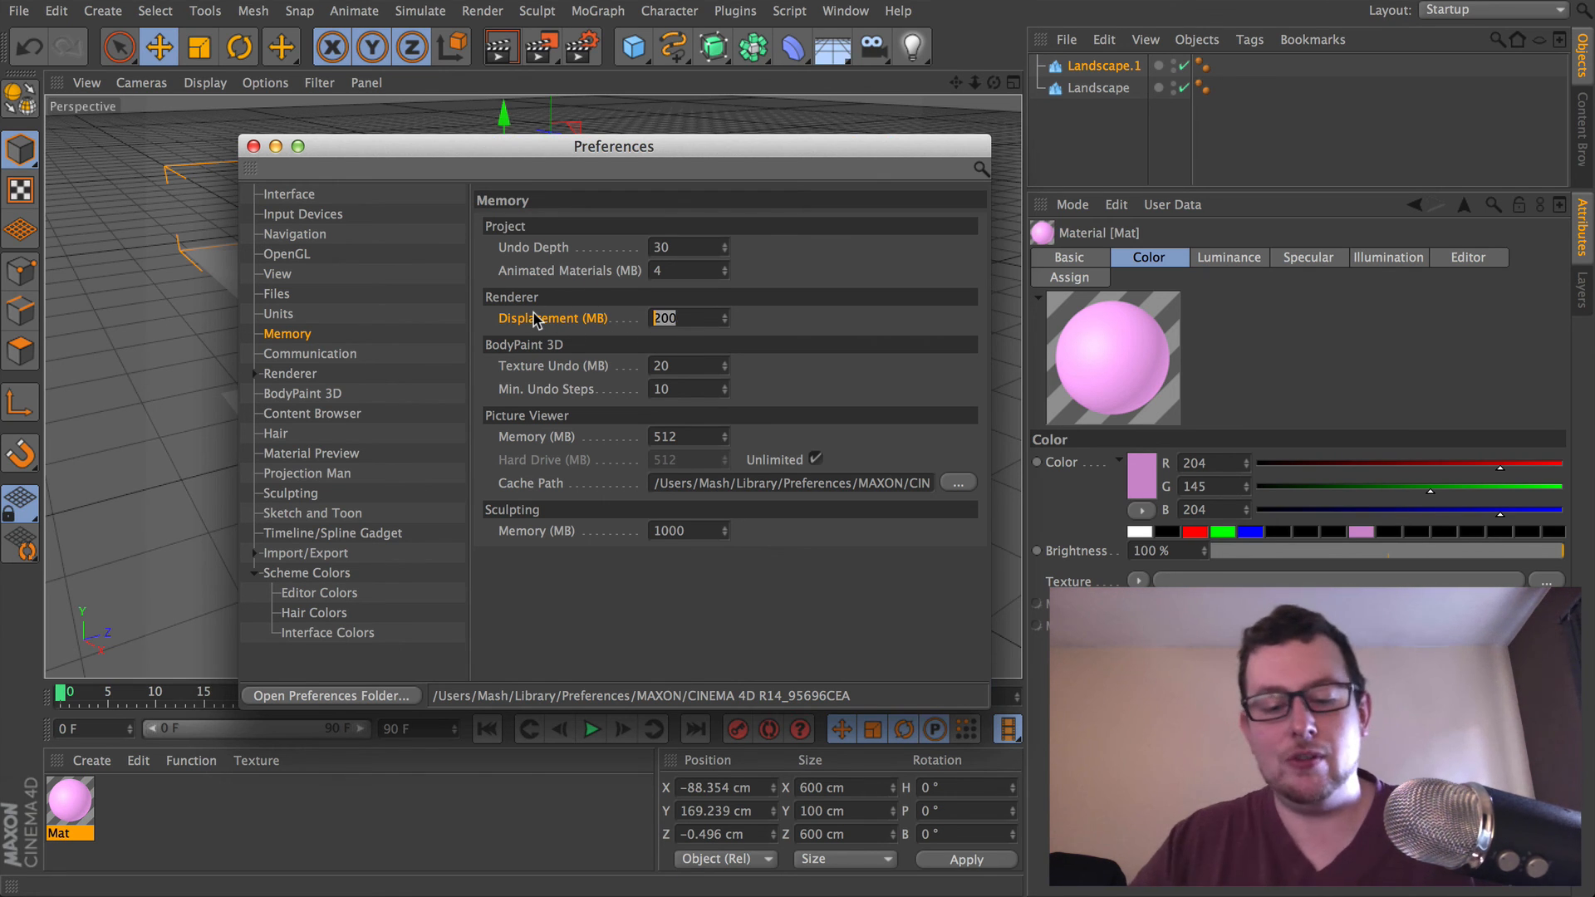
pyautogui.write('500')
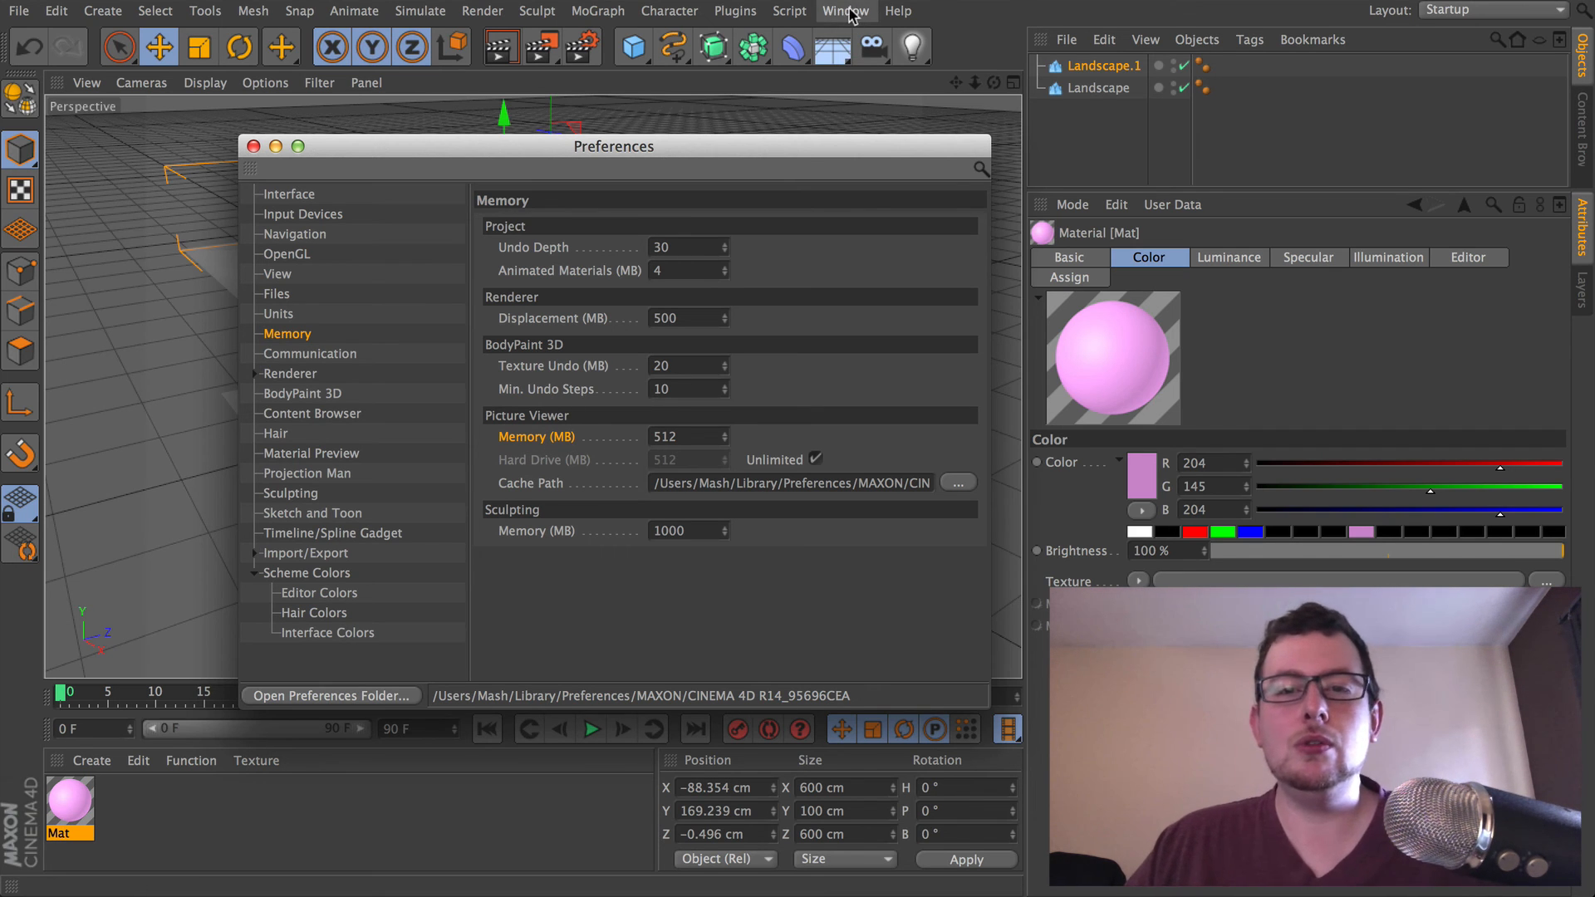
# - Render the scene to the Picture Viewer for a look, and set the Picture Viewer's Memory preference to 5000 MB
pyautogui.click(549, 47)
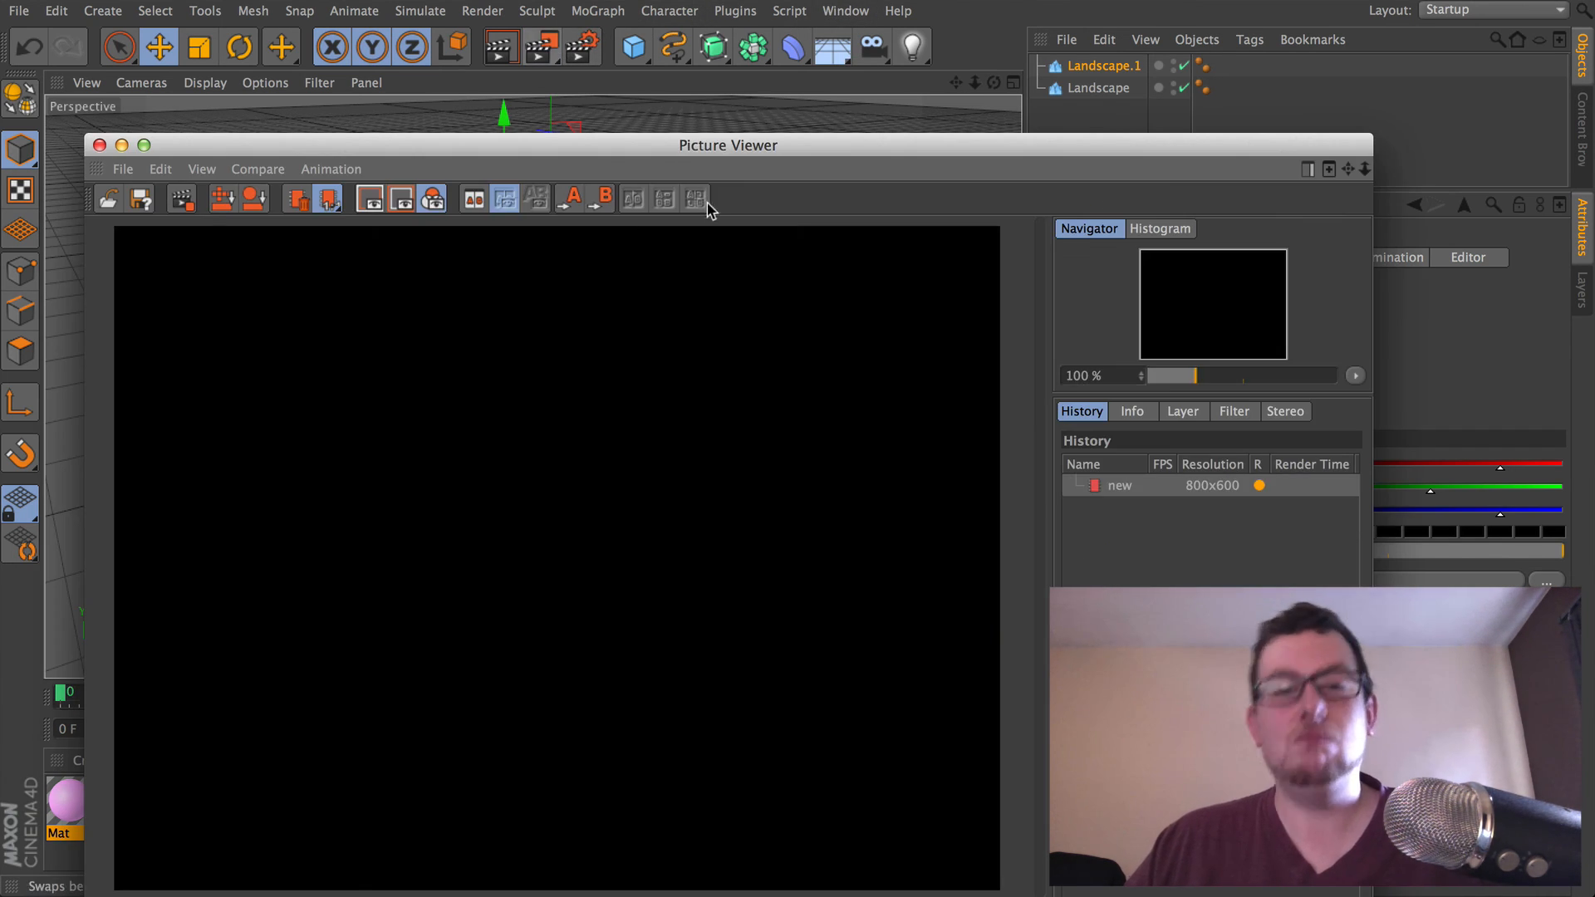
pyautogui.moveTo(723, 150); pyautogui.dragTo(627, 33)
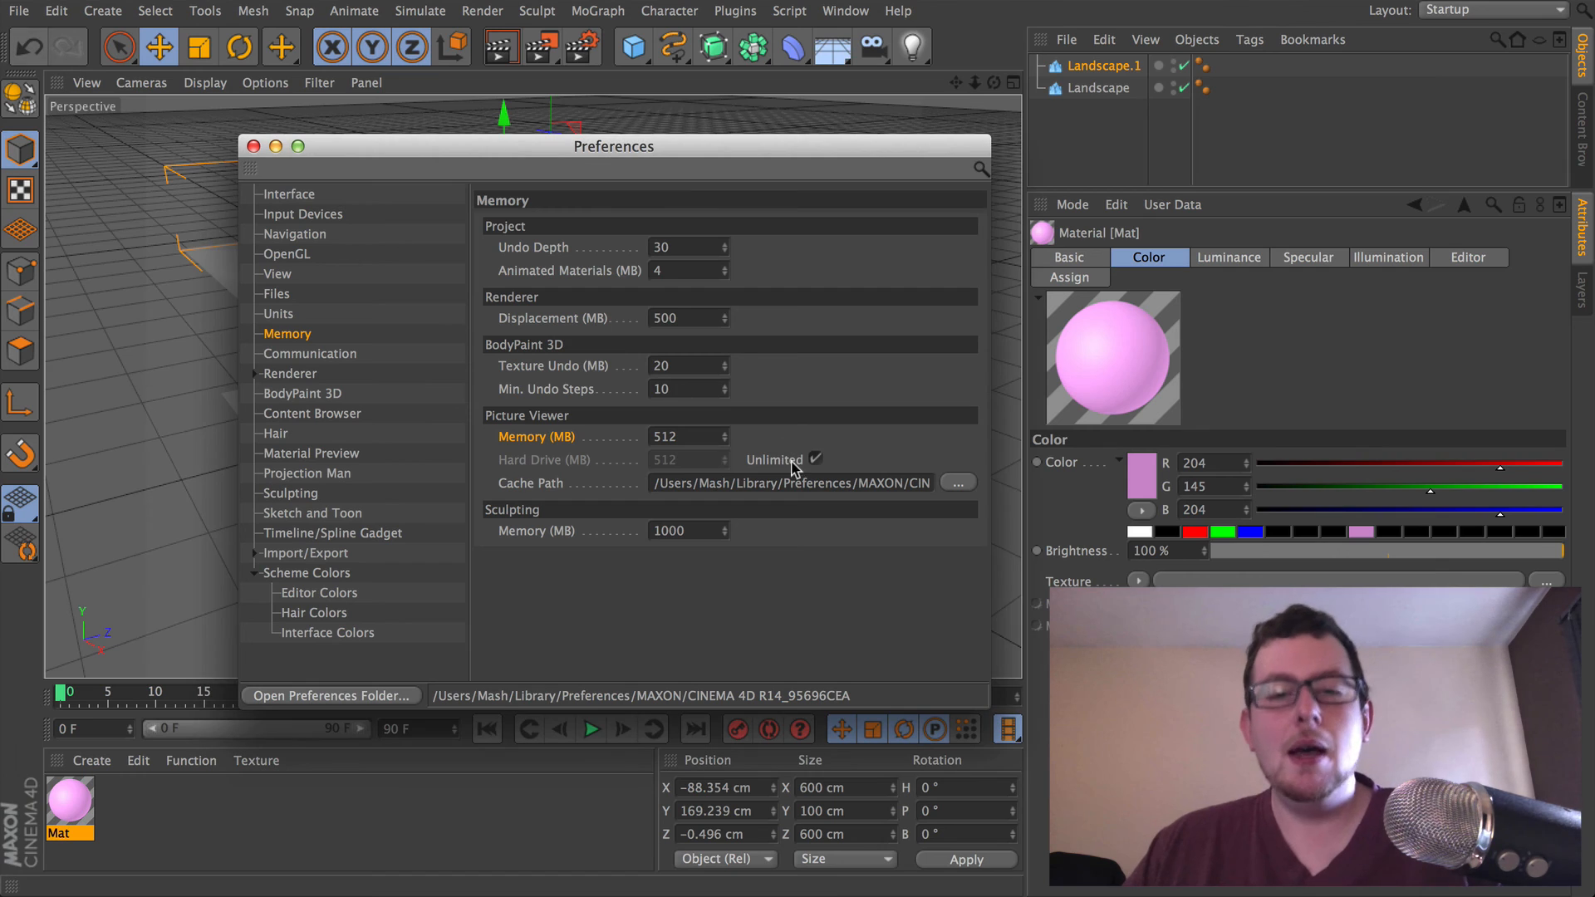
pyautogui.click(697, 436)
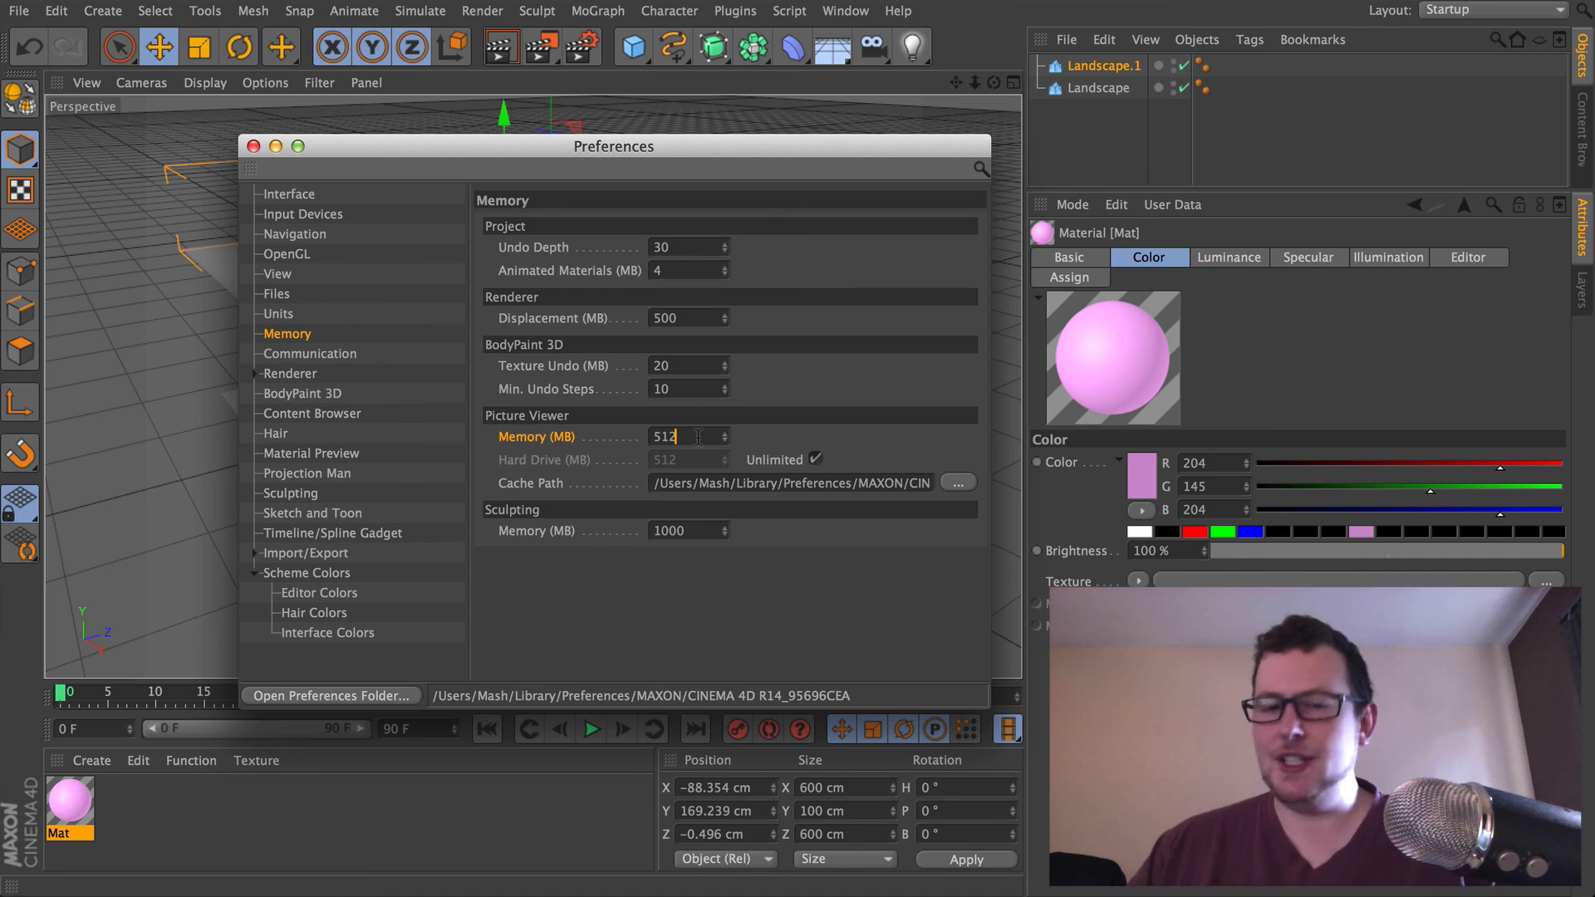
pyautogui.press('BackSpace')
pyautogui.press('BackSpace')
pyautogui.press('BackSpace')
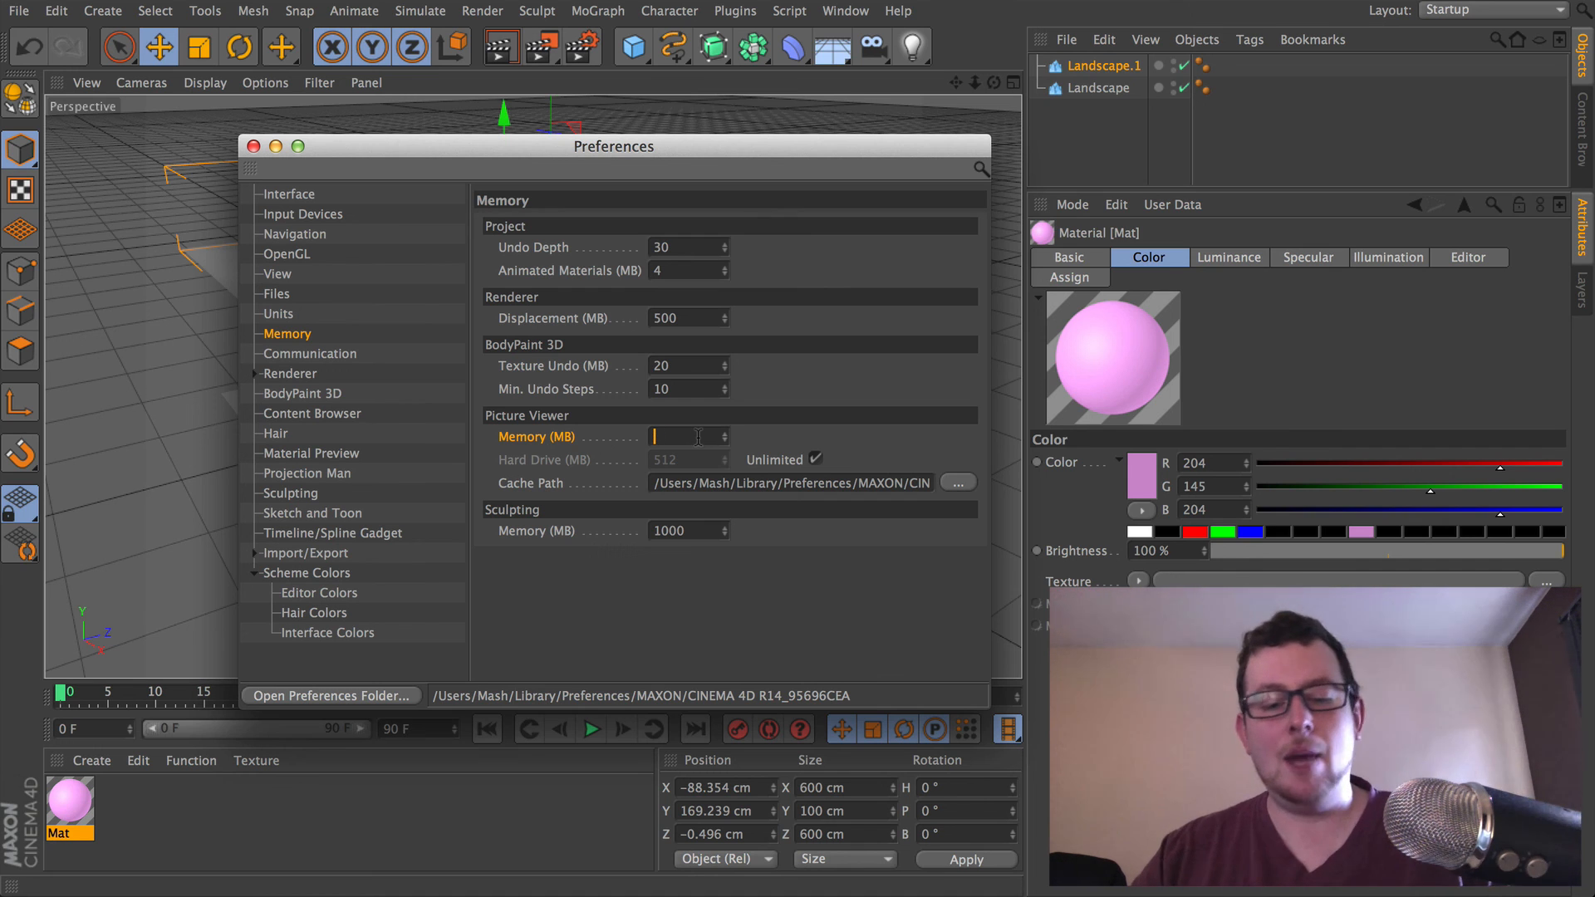
pyautogui.write('5000')
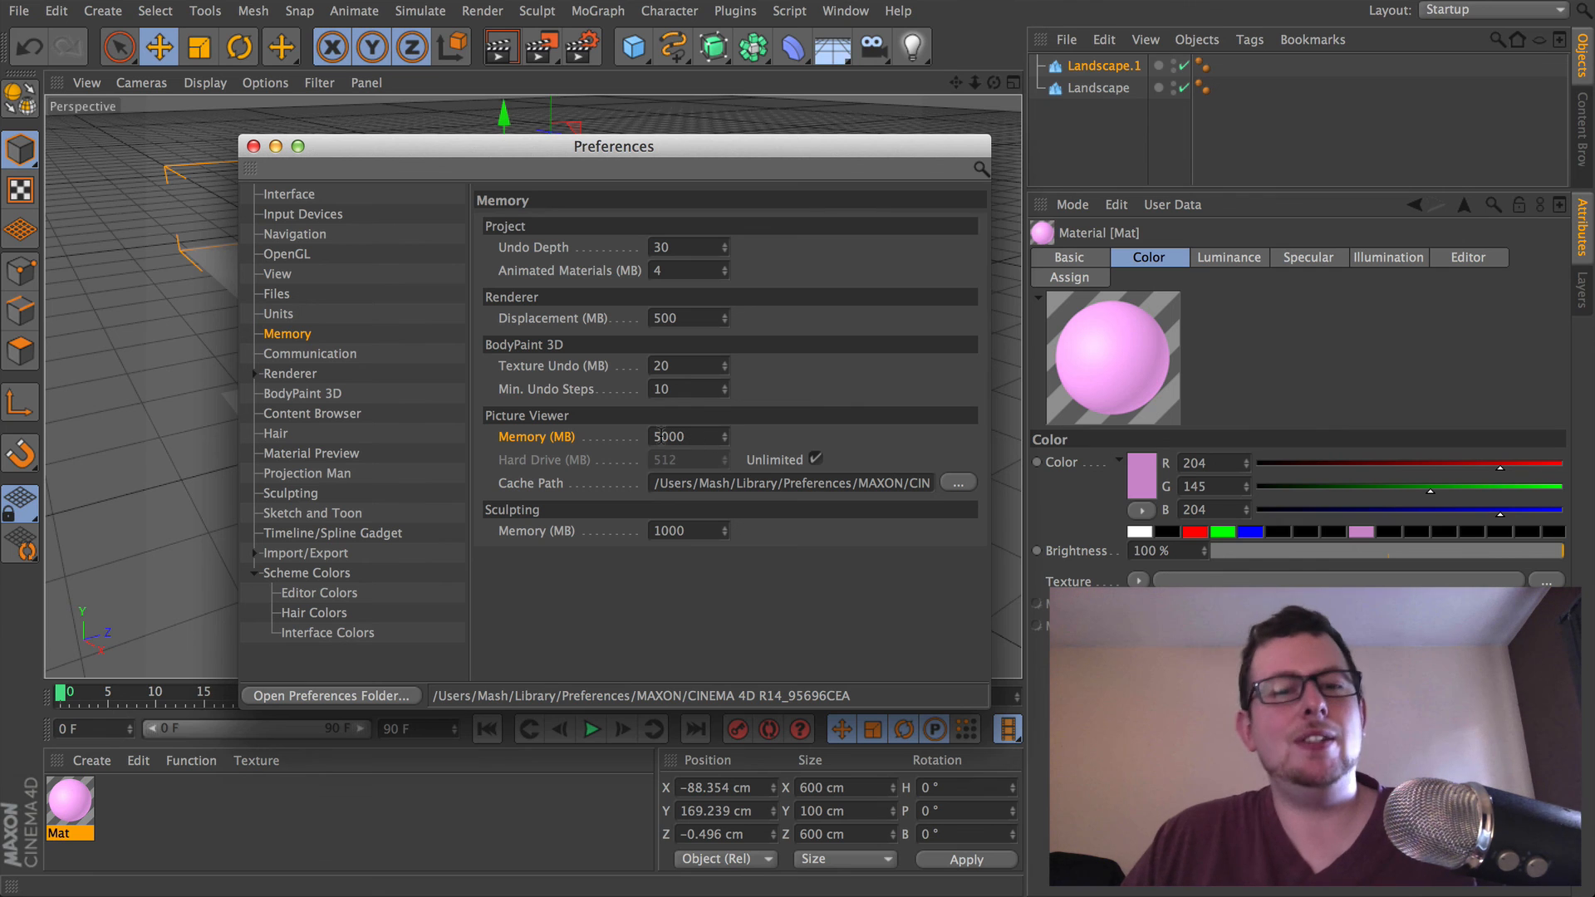
# - Enable Custom Number of Render Threads in the Renderer preferences and set it to 3
pyautogui.click(295, 375)
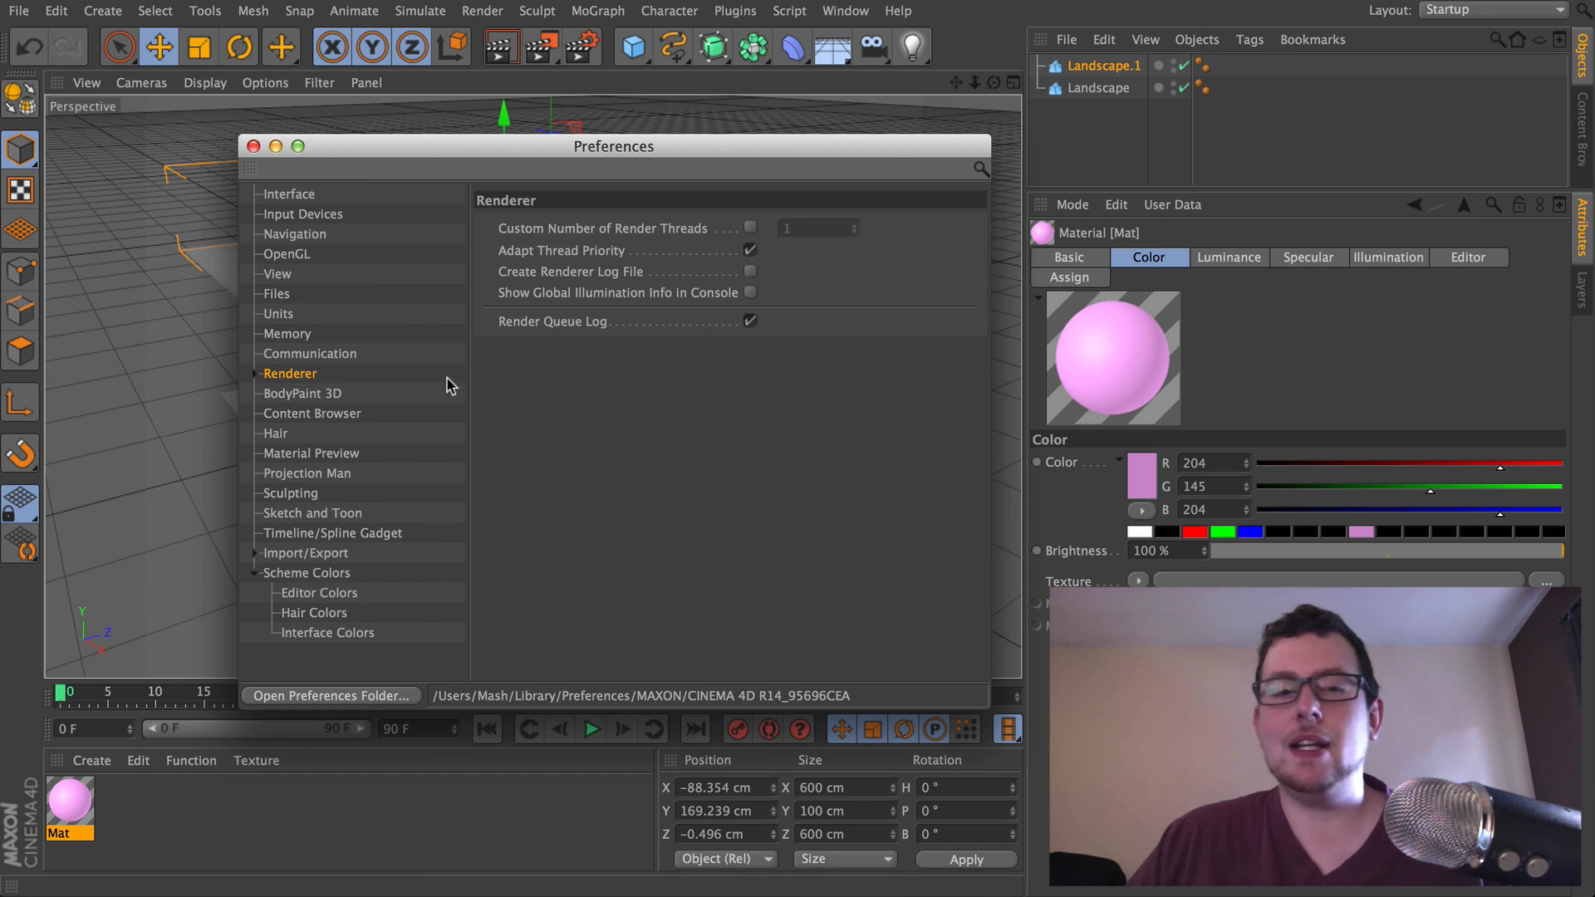
pyautogui.click(750, 229)
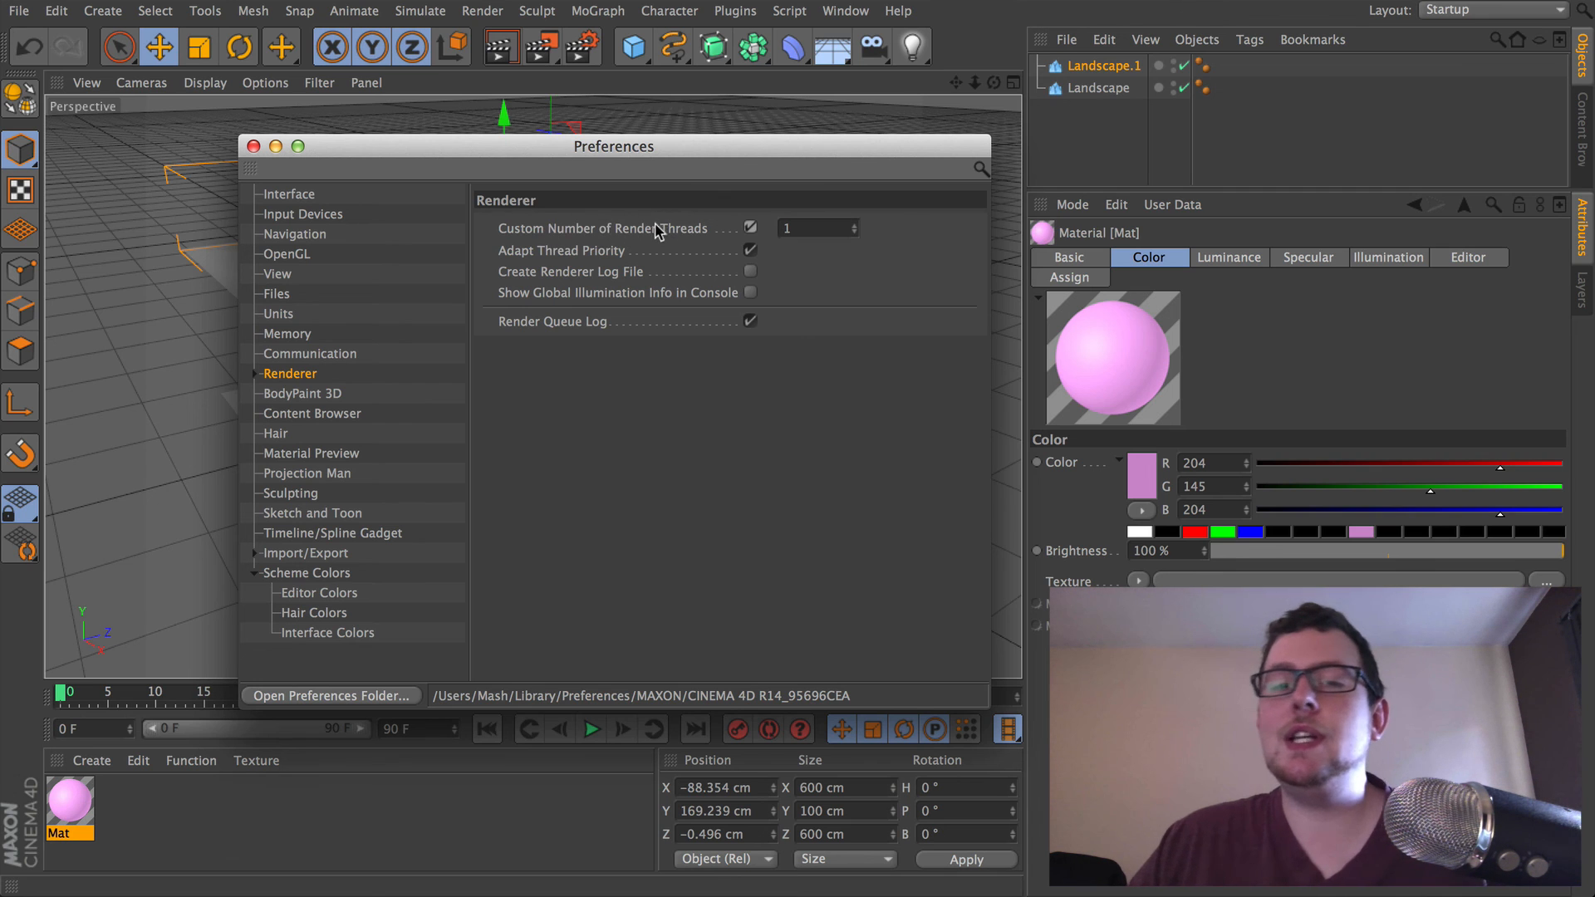
pyautogui.click(853, 225)
pyautogui.click(854, 225)
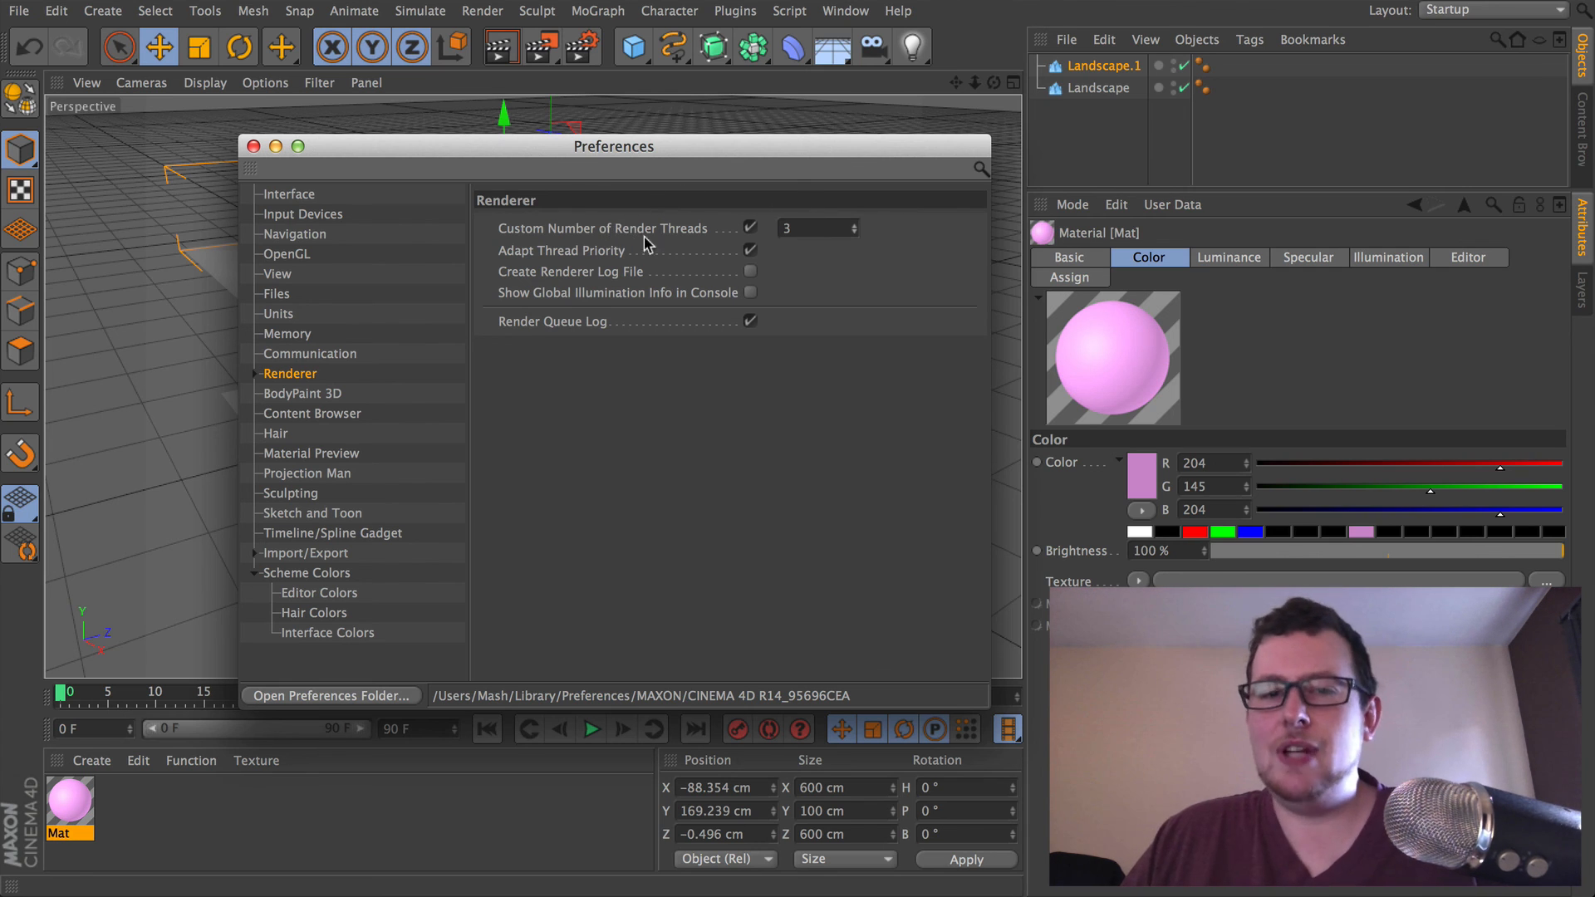
pyautogui.click(677, 229)
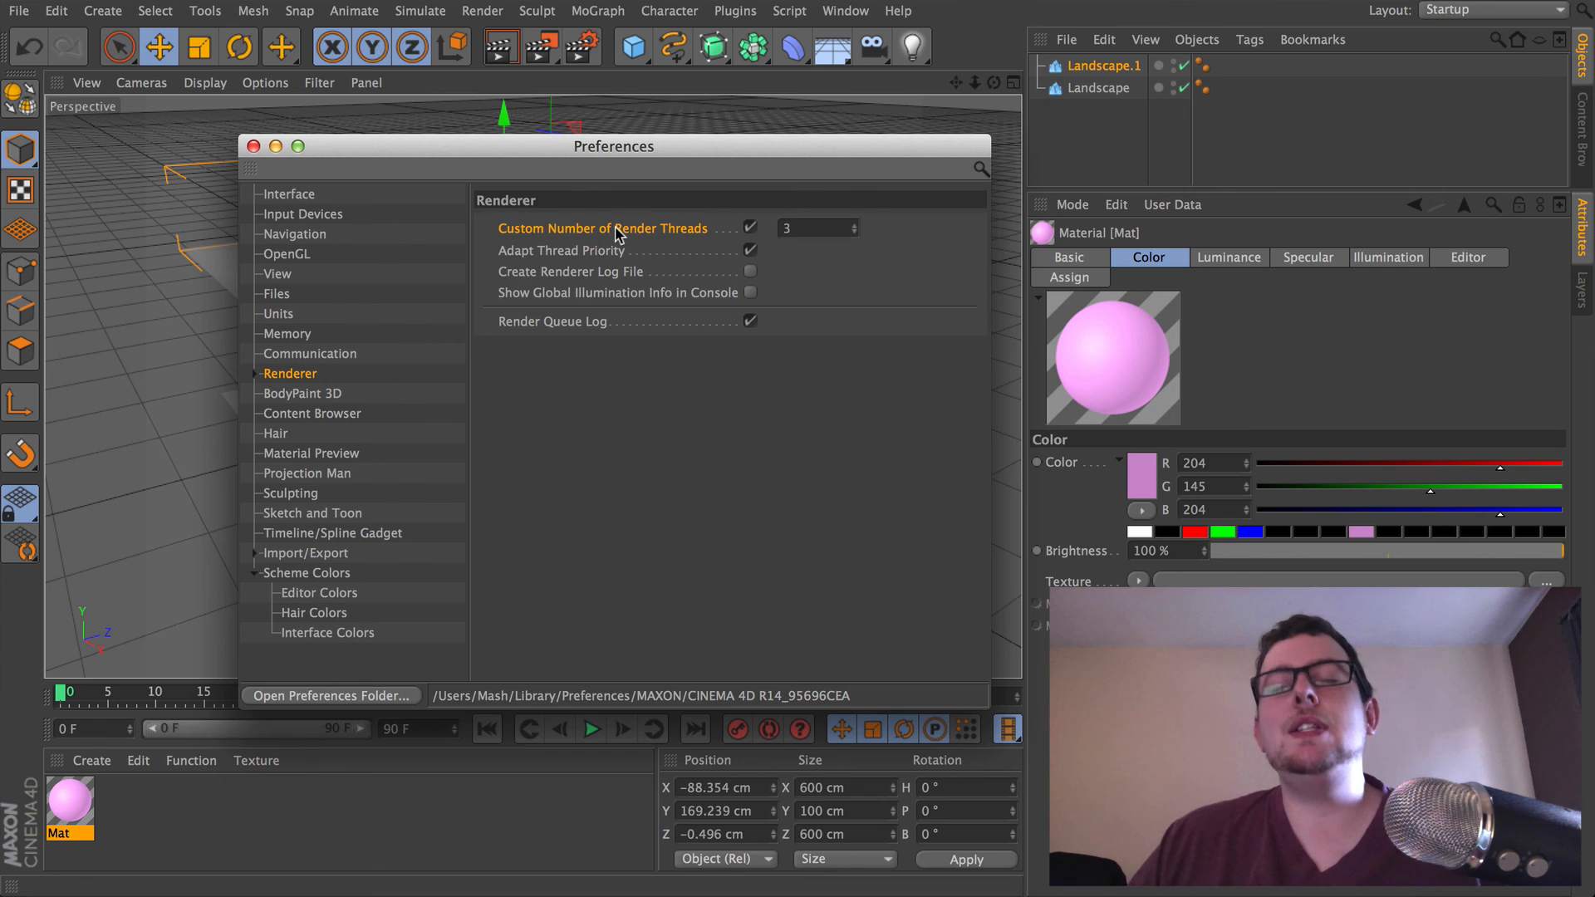